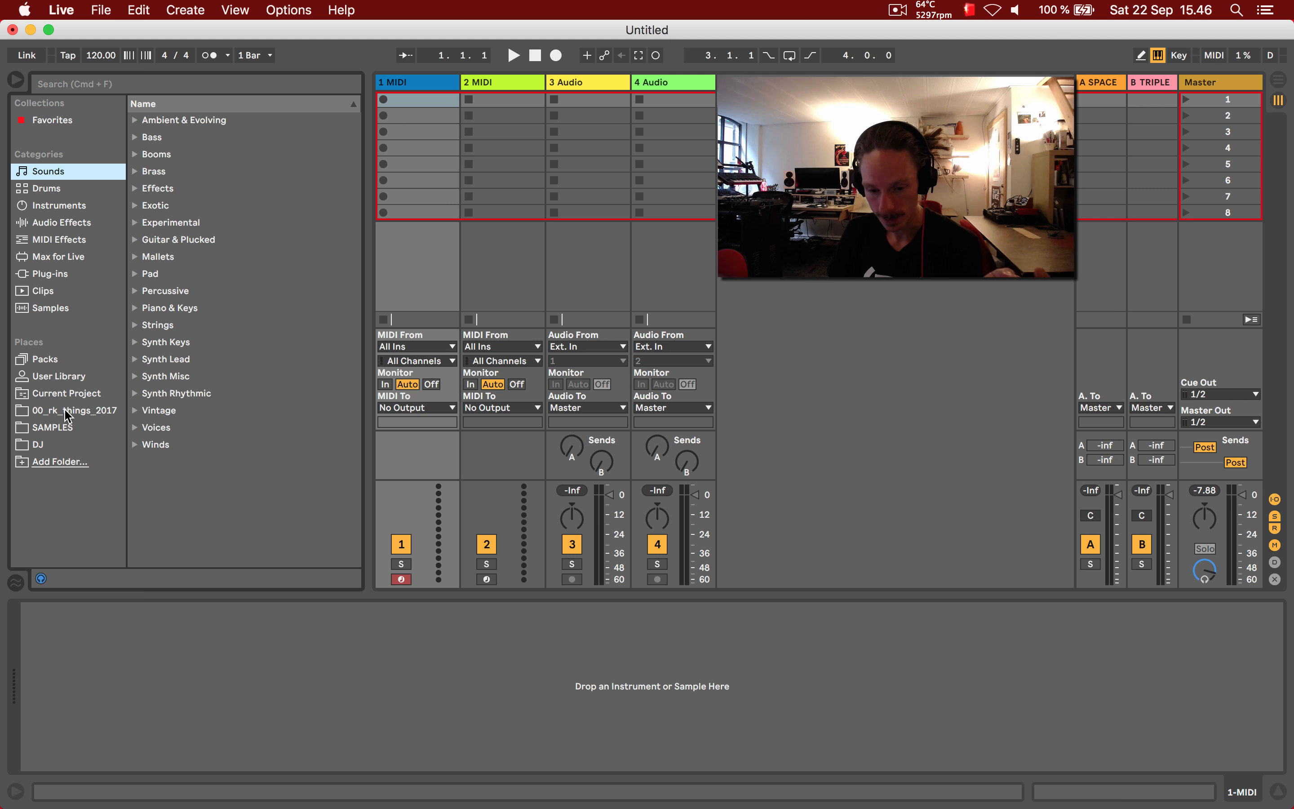
# - Browse the SAMPLES place and open the SYNGESKÅLE folder inside 00_RK SAMPLES
pyautogui.click(68, 412)
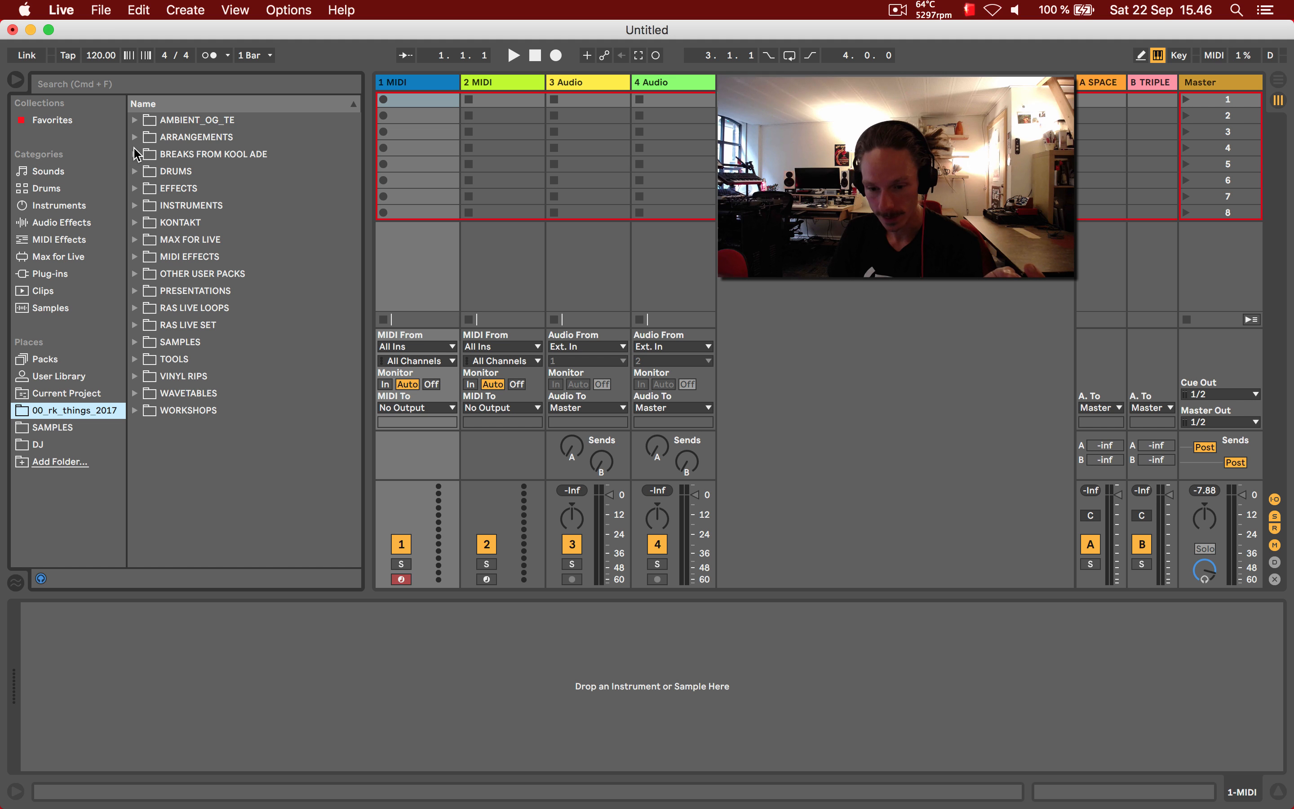
pyautogui.click(64, 428)
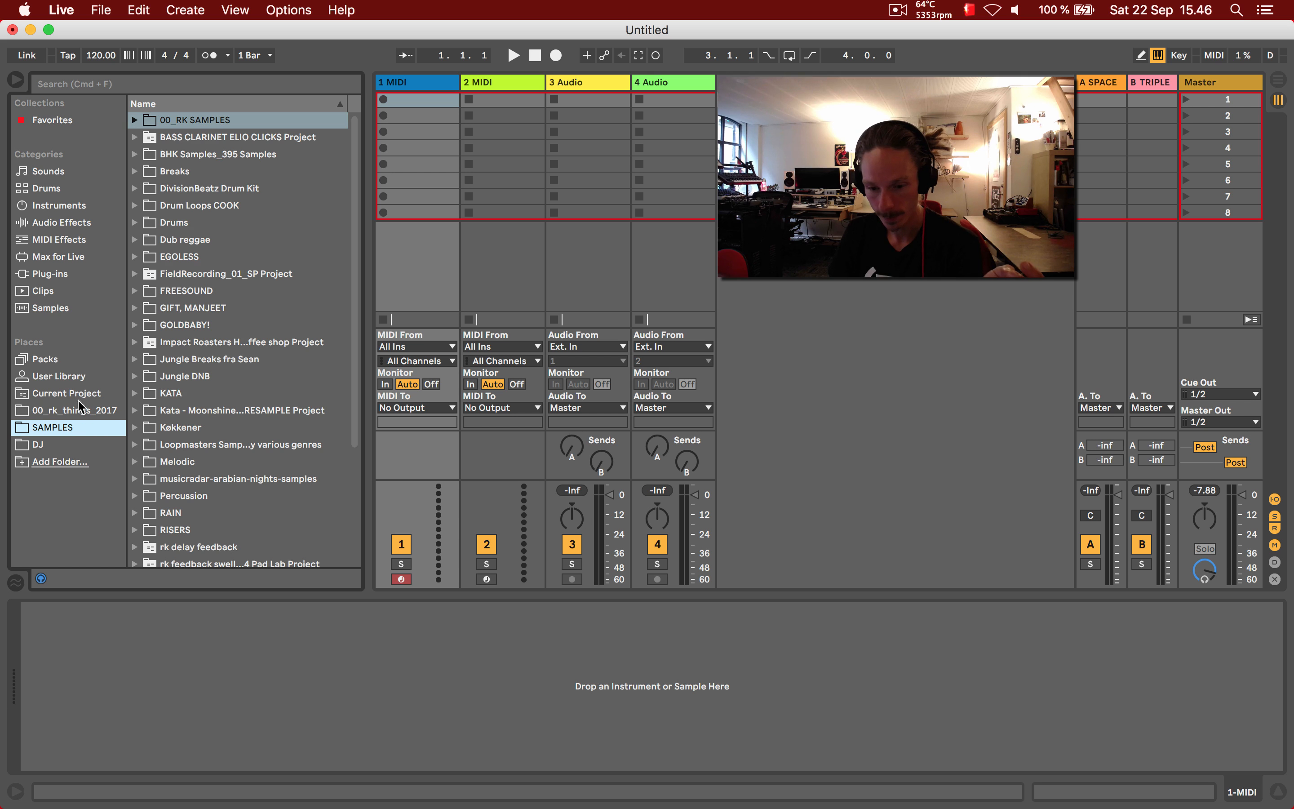
pyautogui.click(135, 121)
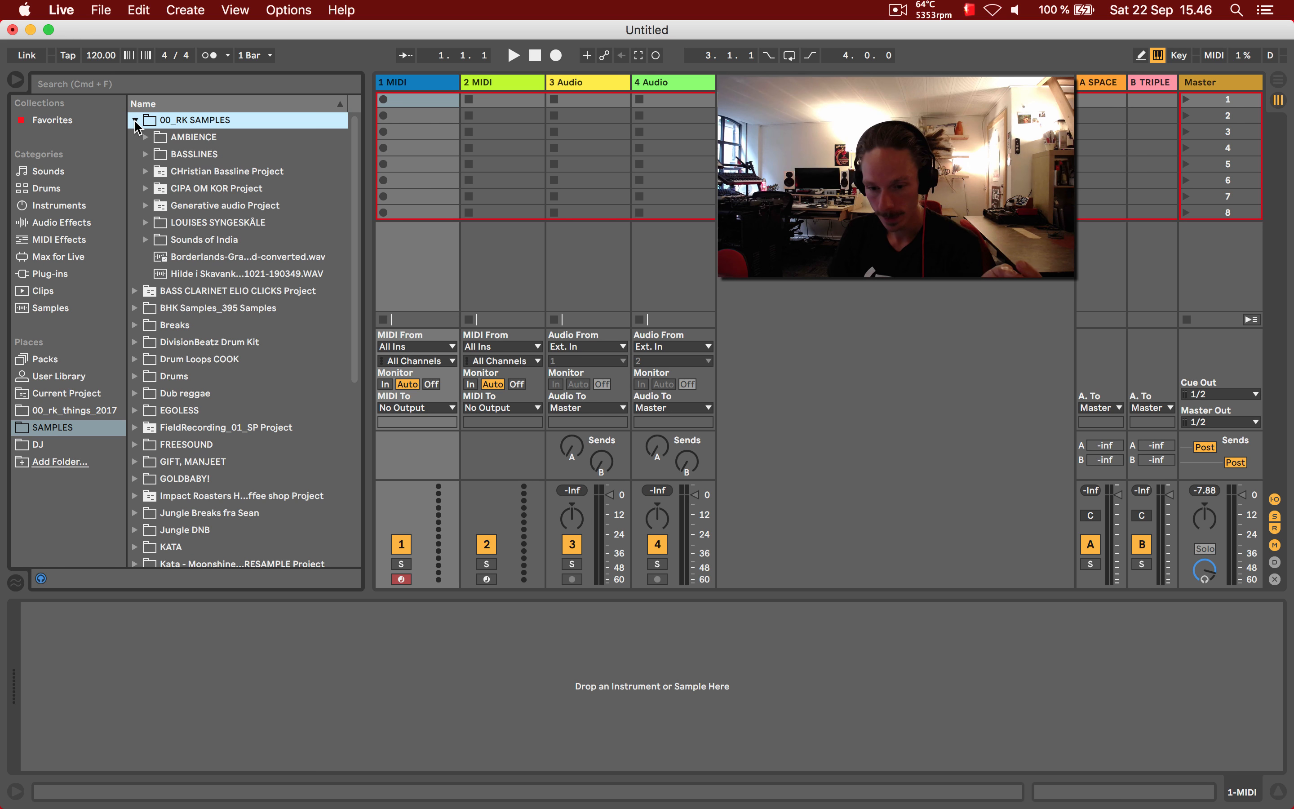
pyautogui.click(219, 224)
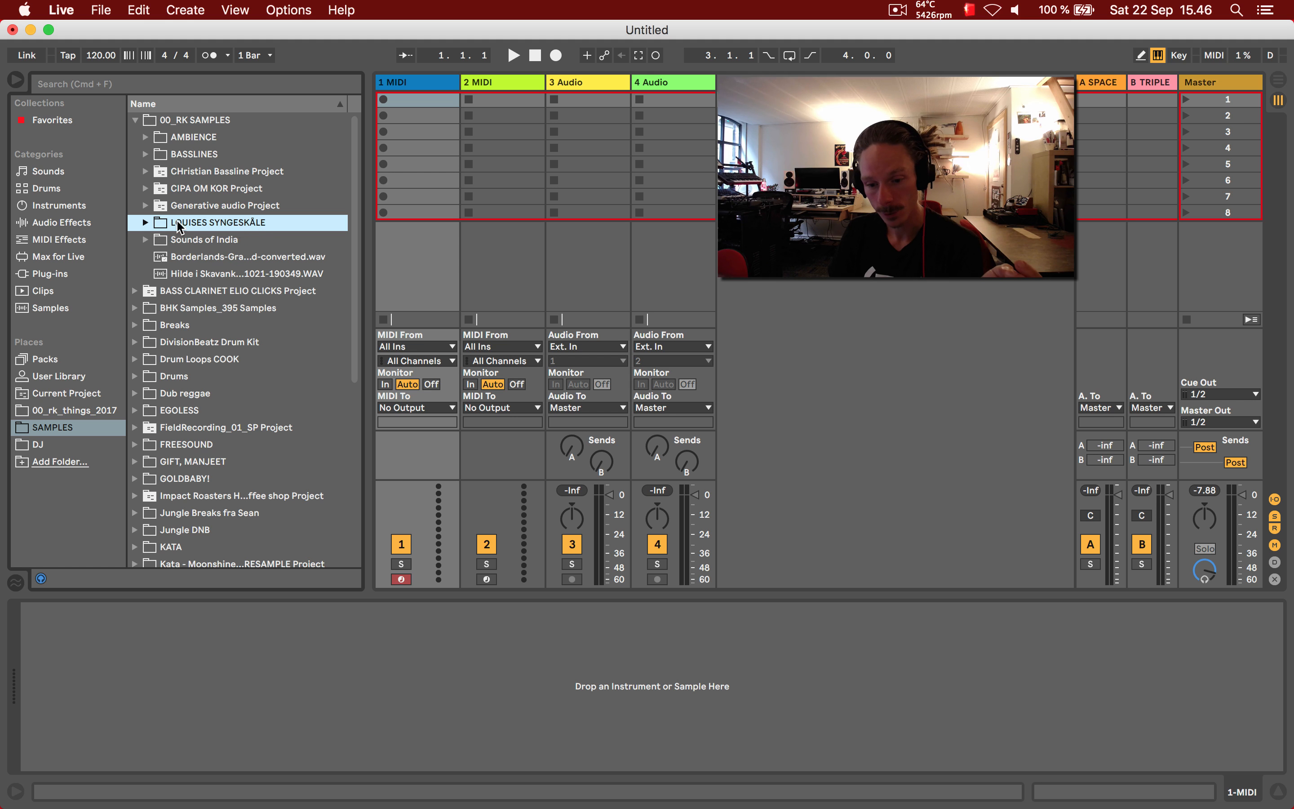
pyautogui.click(145, 223)
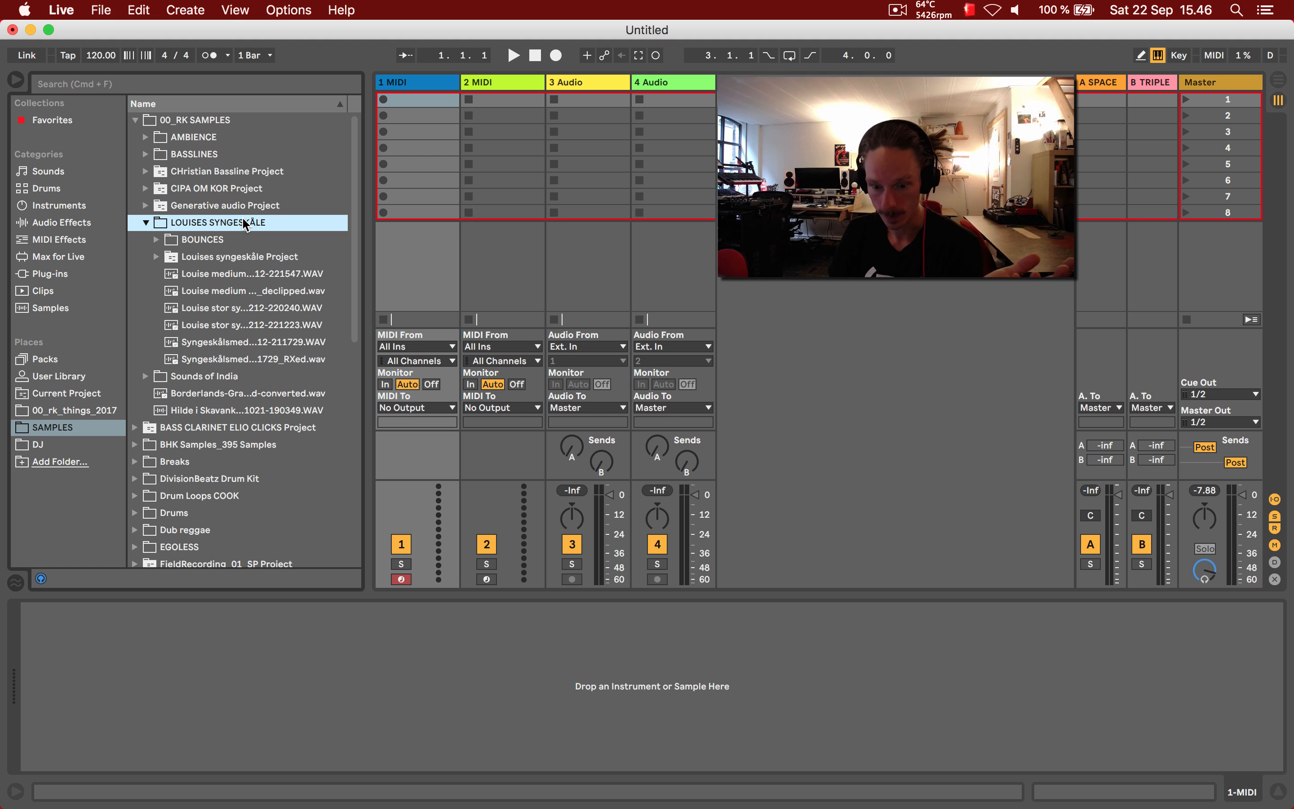
# - Preview several of the singing-bowl recordings in the SYNGESKÅLE folder
pyautogui.click(227, 309)
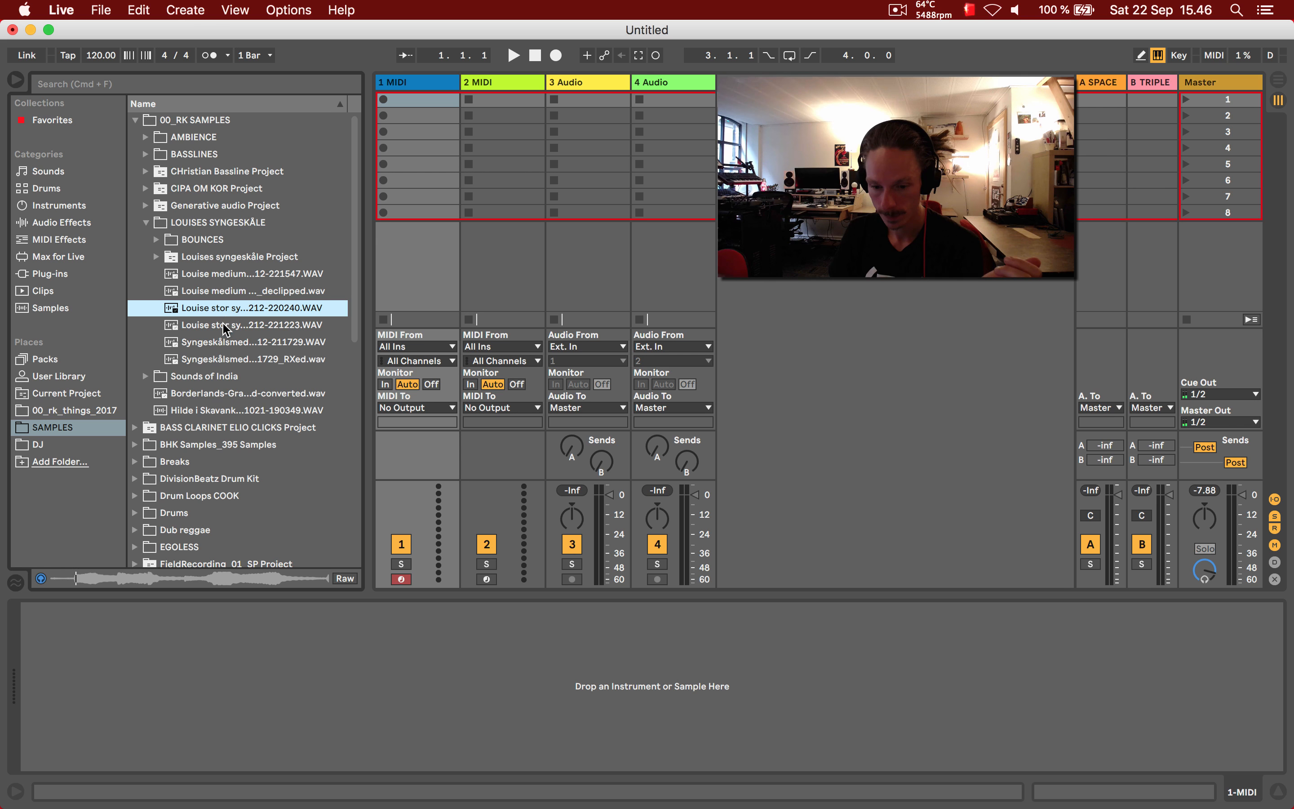
pyautogui.click(223, 325)
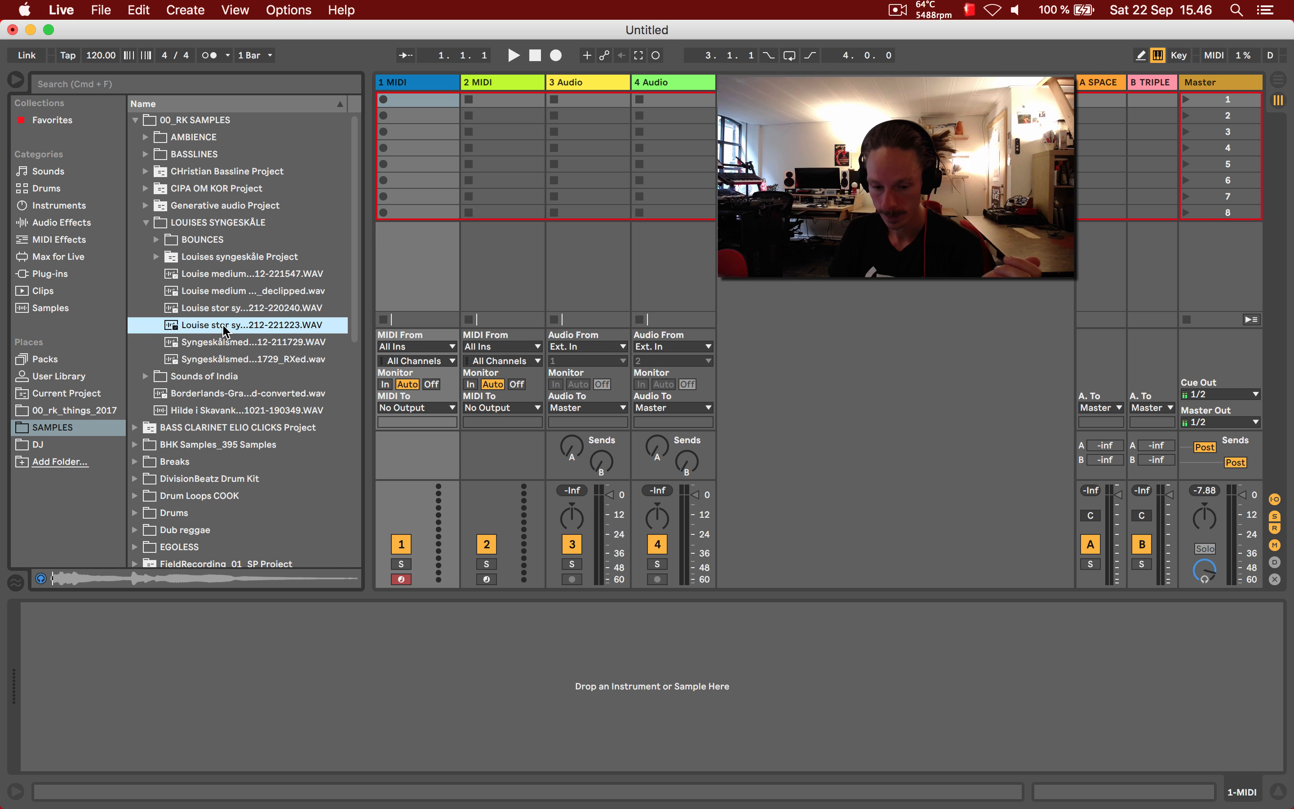
pyautogui.click(227, 343)
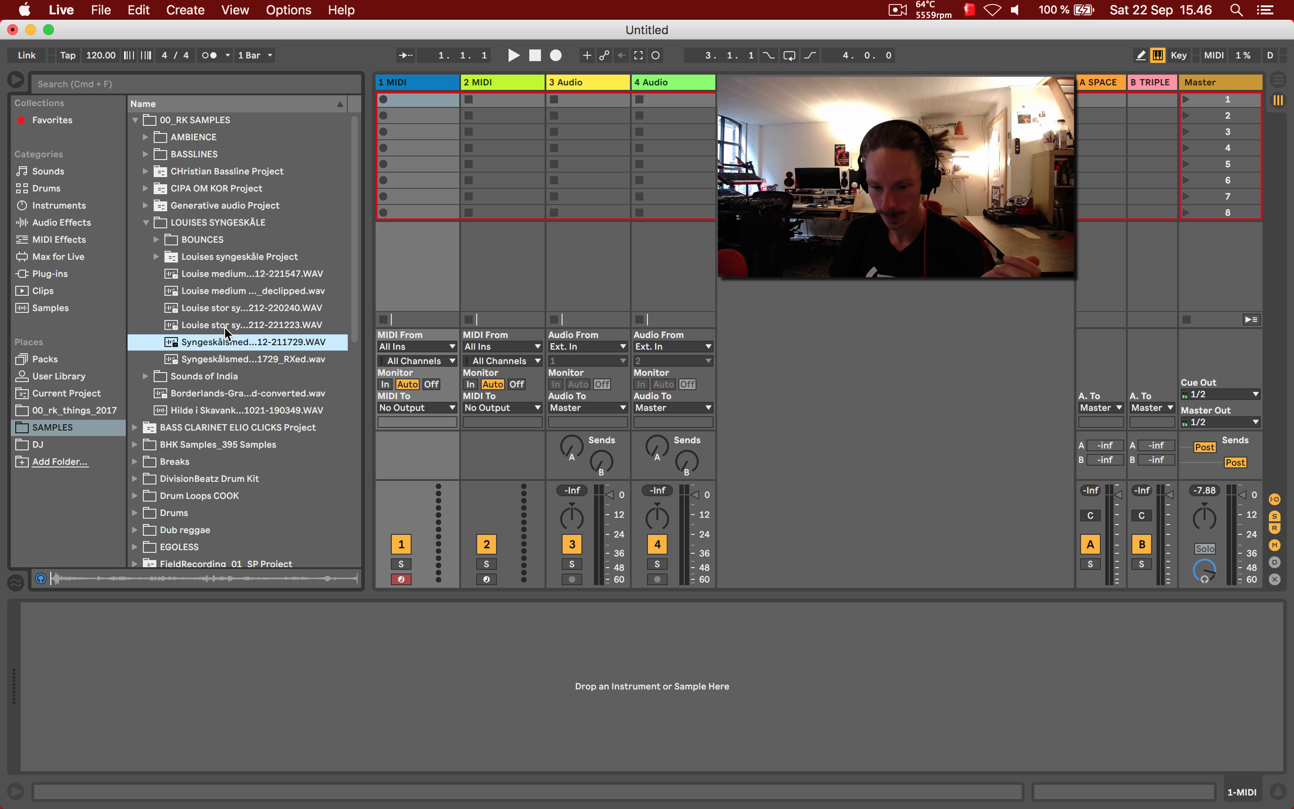
pyautogui.click(223, 275)
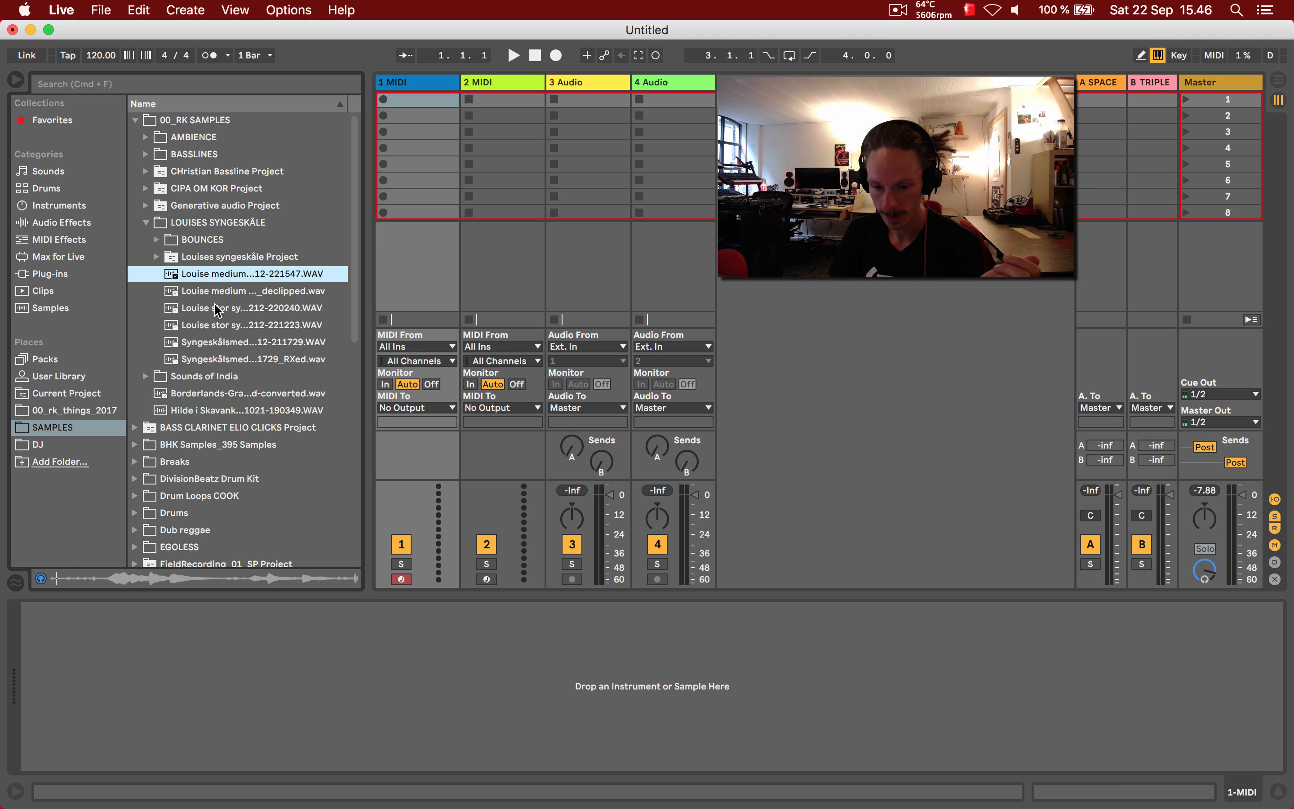
# - Place the Syngeskålsmed...1729_RXed.wav recording in the first clip slot of audio track 3
pyautogui.click(220, 348)
pyautogui.click(225, 360)
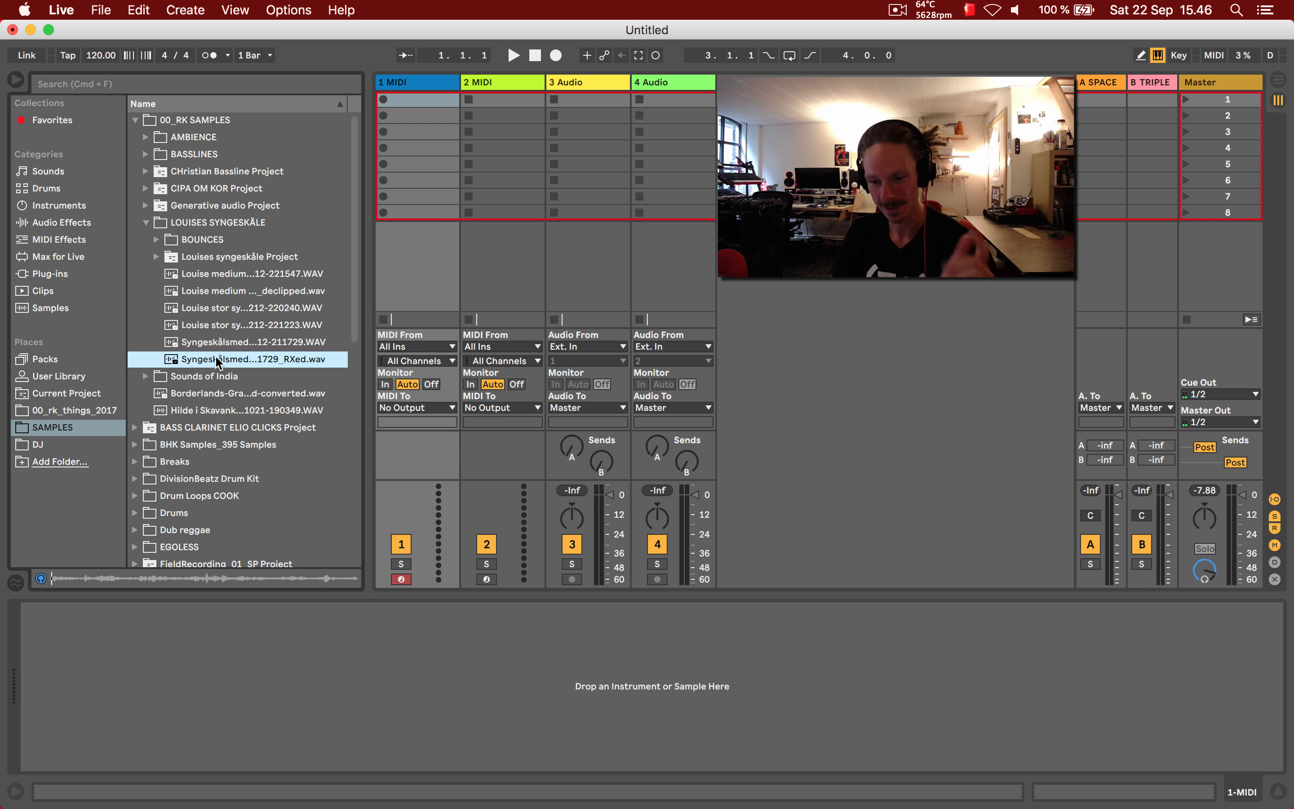
pyautogui.moveTo(224, 364); pyautogui.dragTo(583, 101)
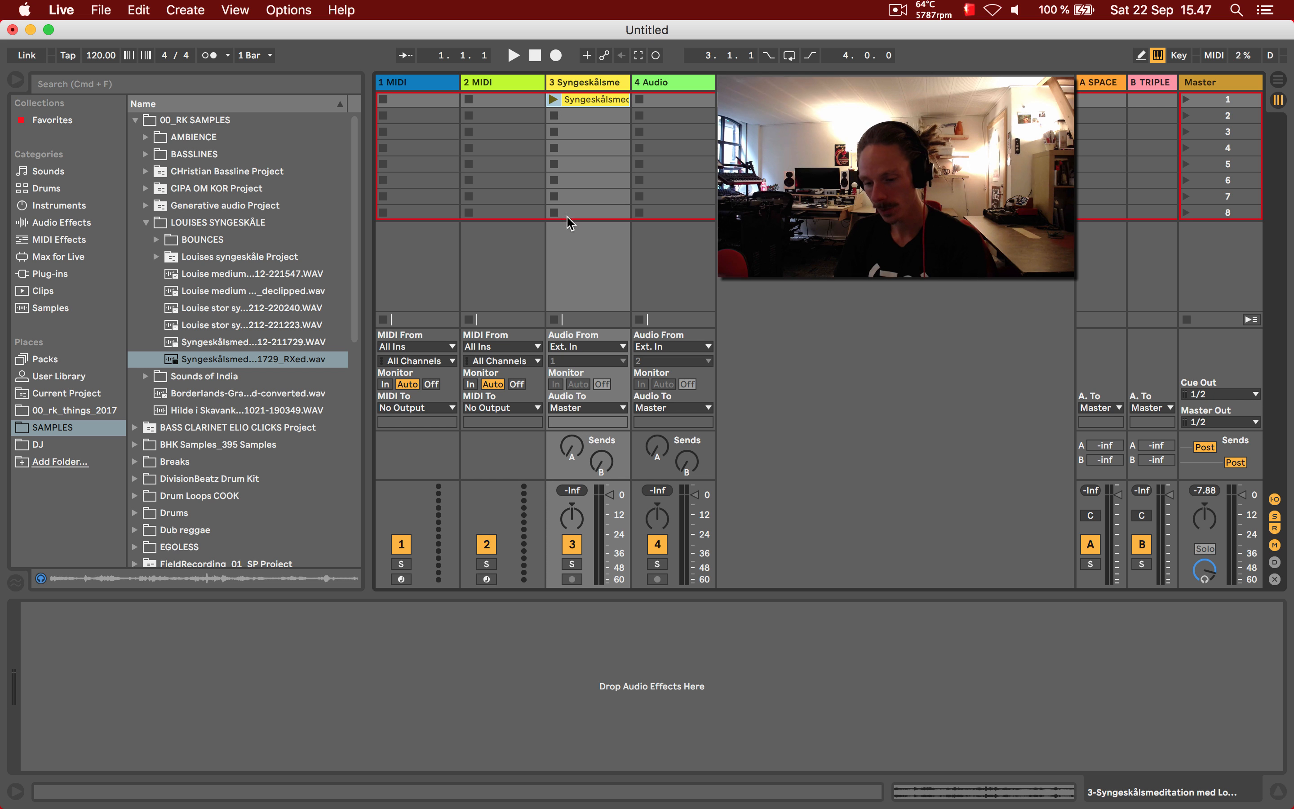
# - Play the clip, set track 3's volume to -5.3 dB, and set the clip gain to 0.56 dB
pyautogui.click(554, 99)
pyautogui.moveTo(610, 524); pyautogui.dragTo(611, 512)
pyautogui.doubleClick(596, 102)
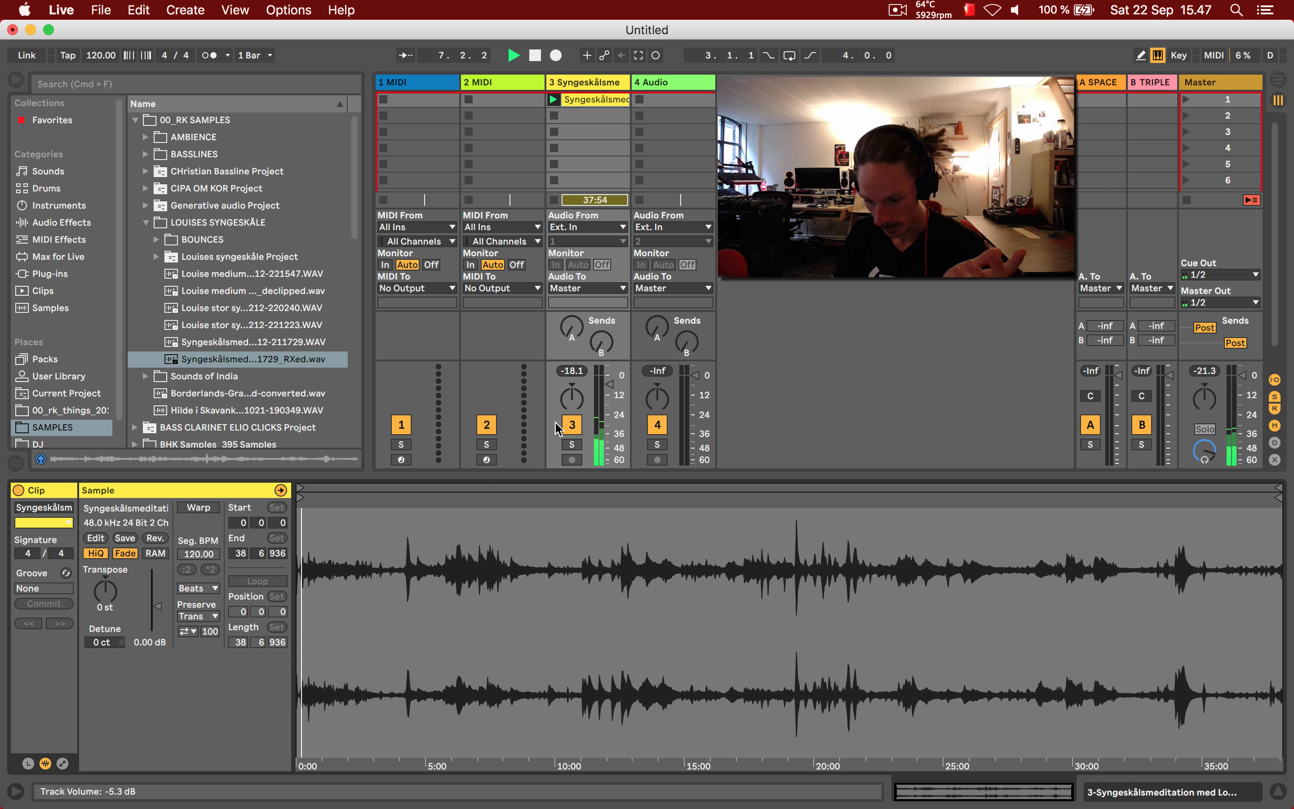
pyautogui.moveTo(157, 607); pyautogui.dragTo(157, 605)
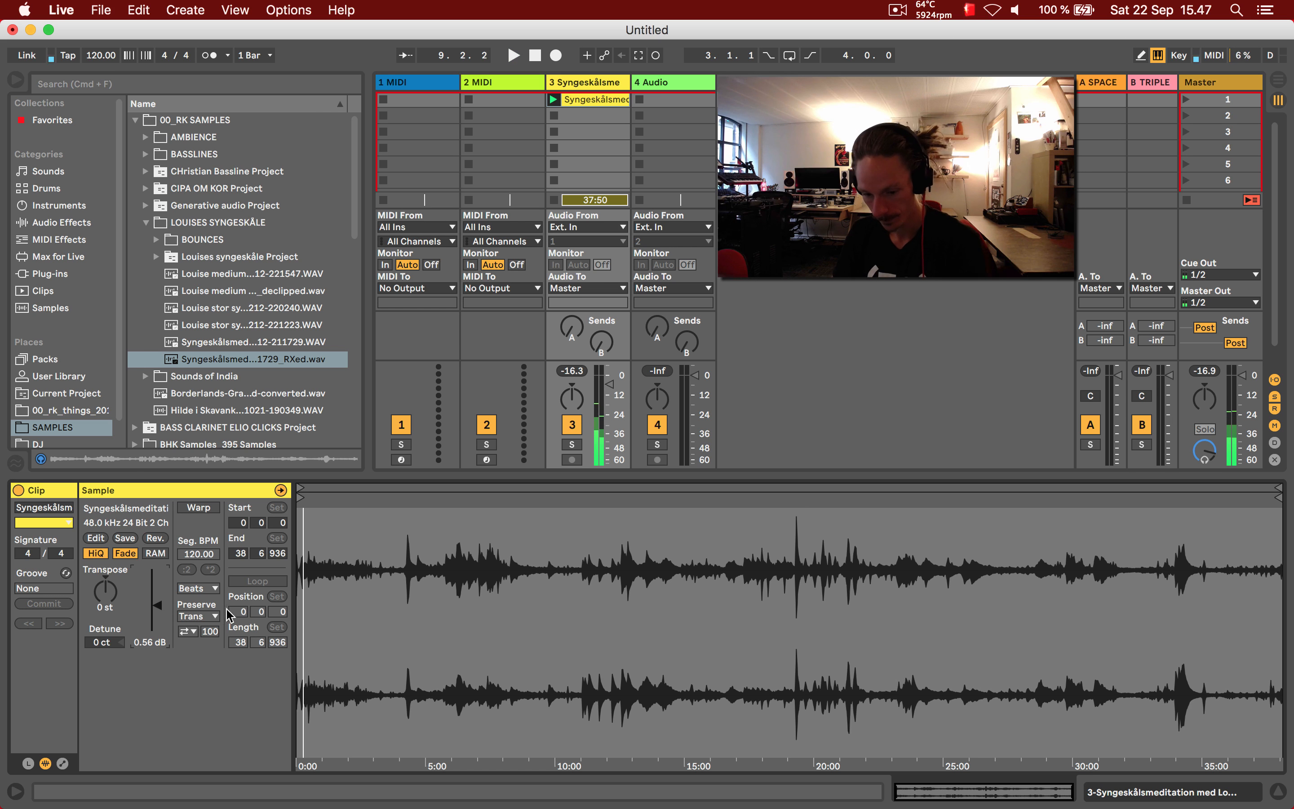
# - Move the clip's start marker to 4:11:523, just before a bowl strike, and audition playback from there
pyautogui.moveTo(300, 503)
pyautogui.mouseDown()
pyautogui.moveTo(407, 507)
pyautogui.moveTo(452, 583)
pyautogui.mouseUp()
pyautogui.moveTo(454, 494); pyautogui.dragTo(449, 495)
pyautogui.press('space')
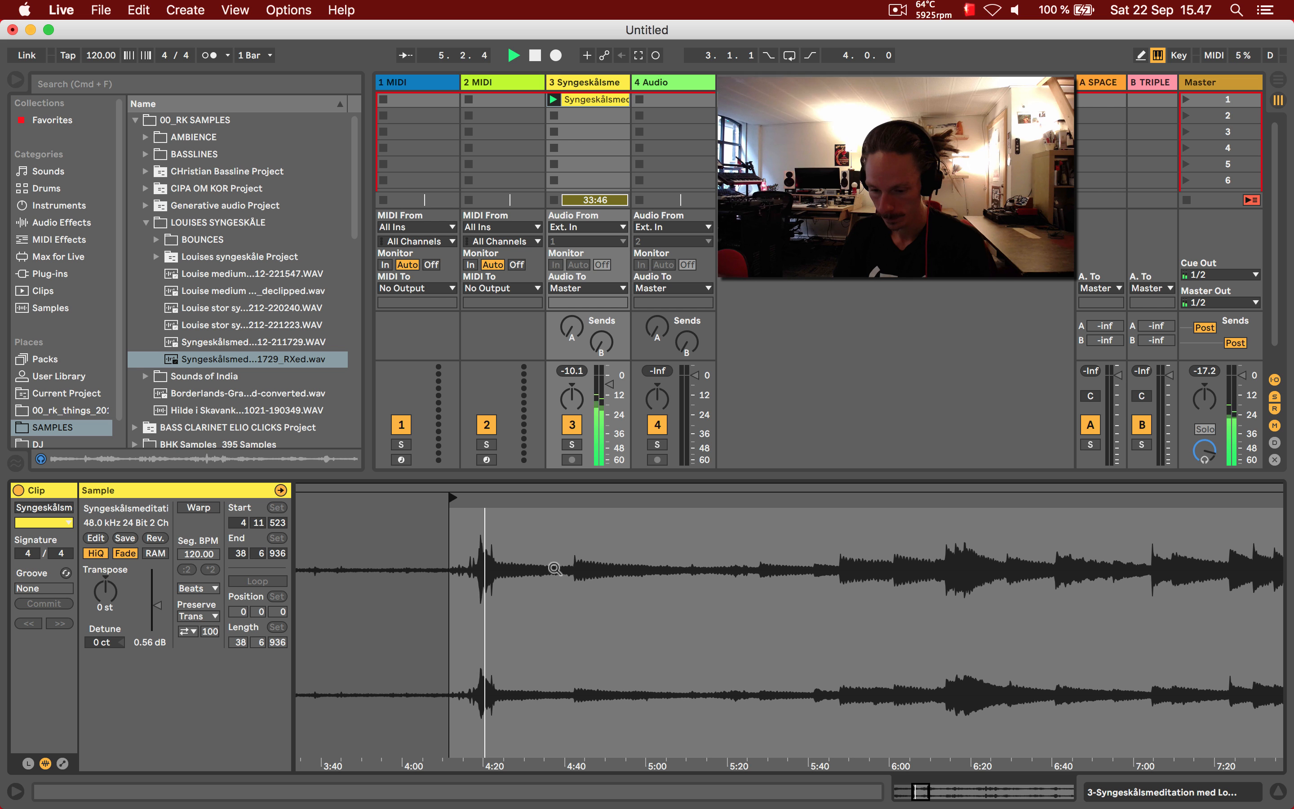
pyautogui.press('space')
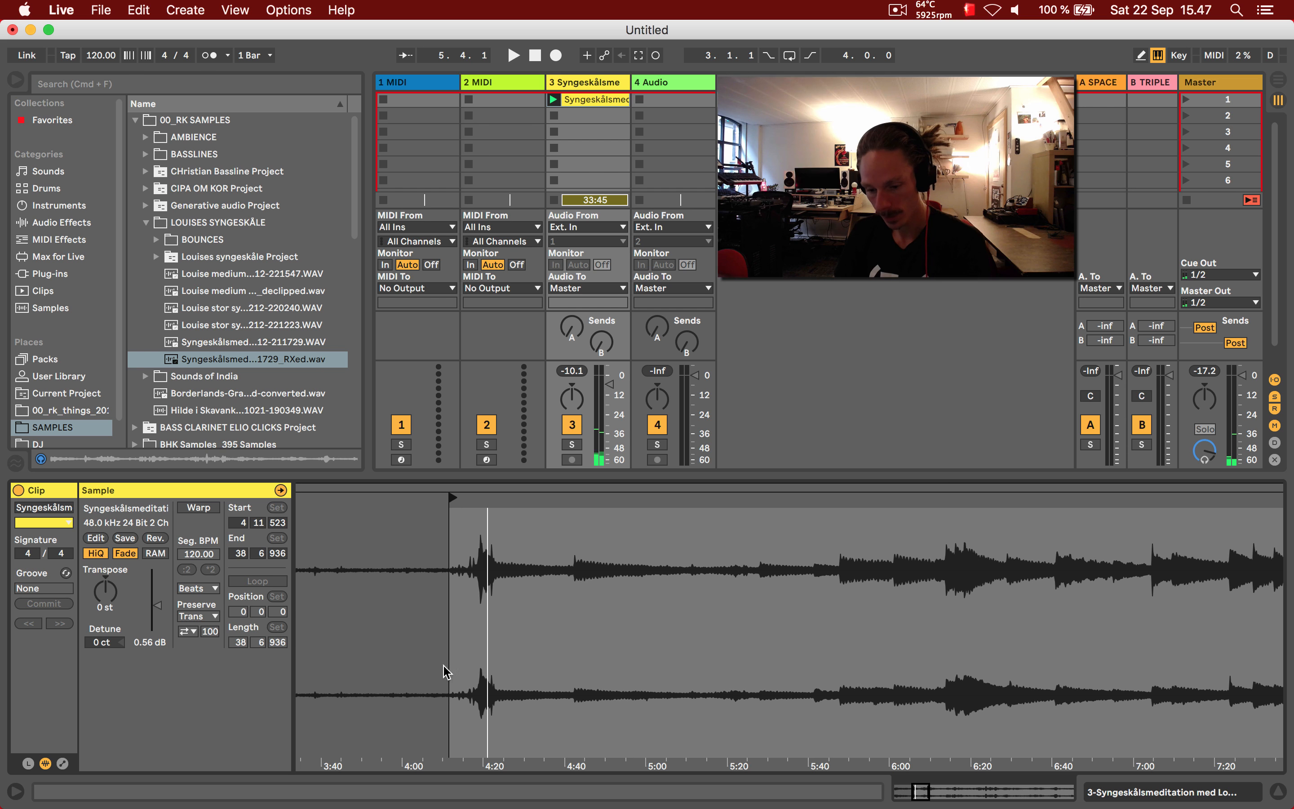
# - Enable Warp and loop the section of the clip from about bar 126.3 to bar 293.1
pyautogui.moveTo(501, 492); pyautogui.dragTo(501, 464)
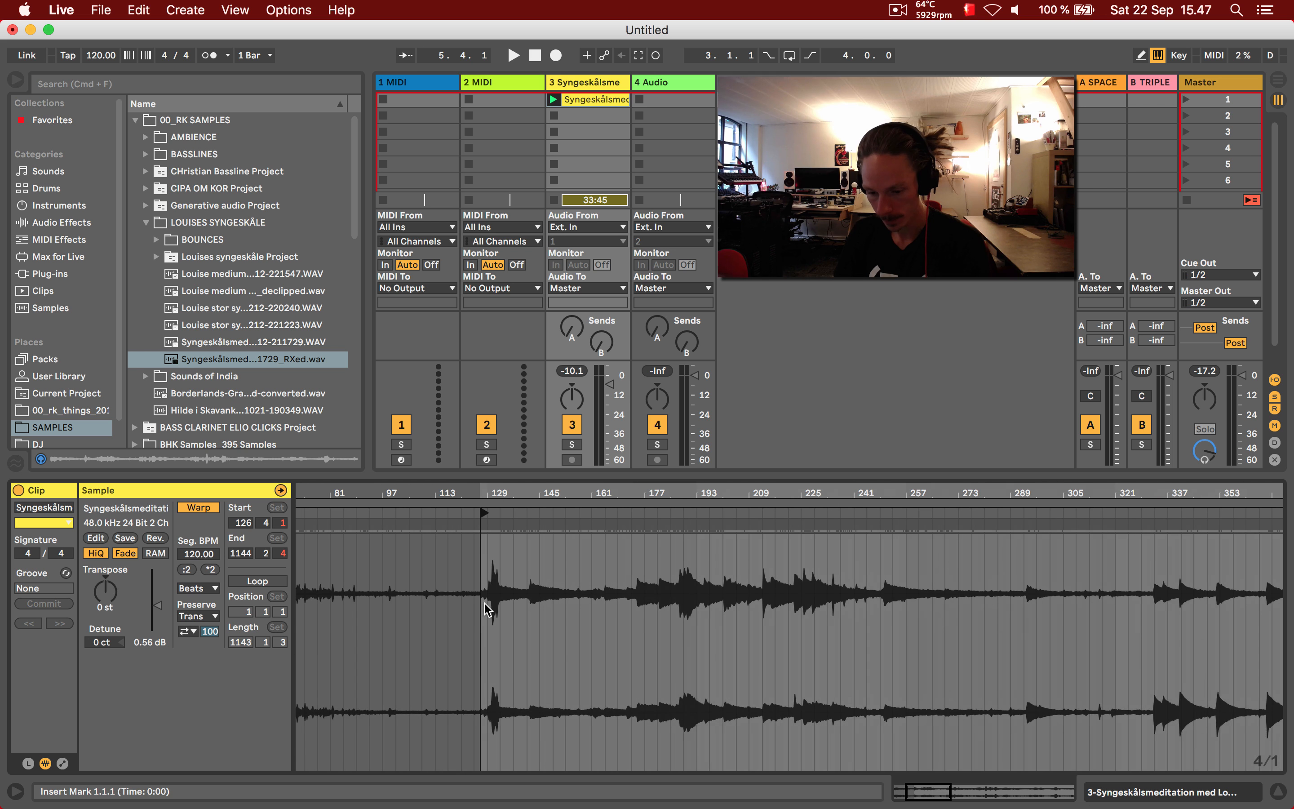
pyautogui.moveTo(478, 647); pyautogui.dragTo(1022, 663)
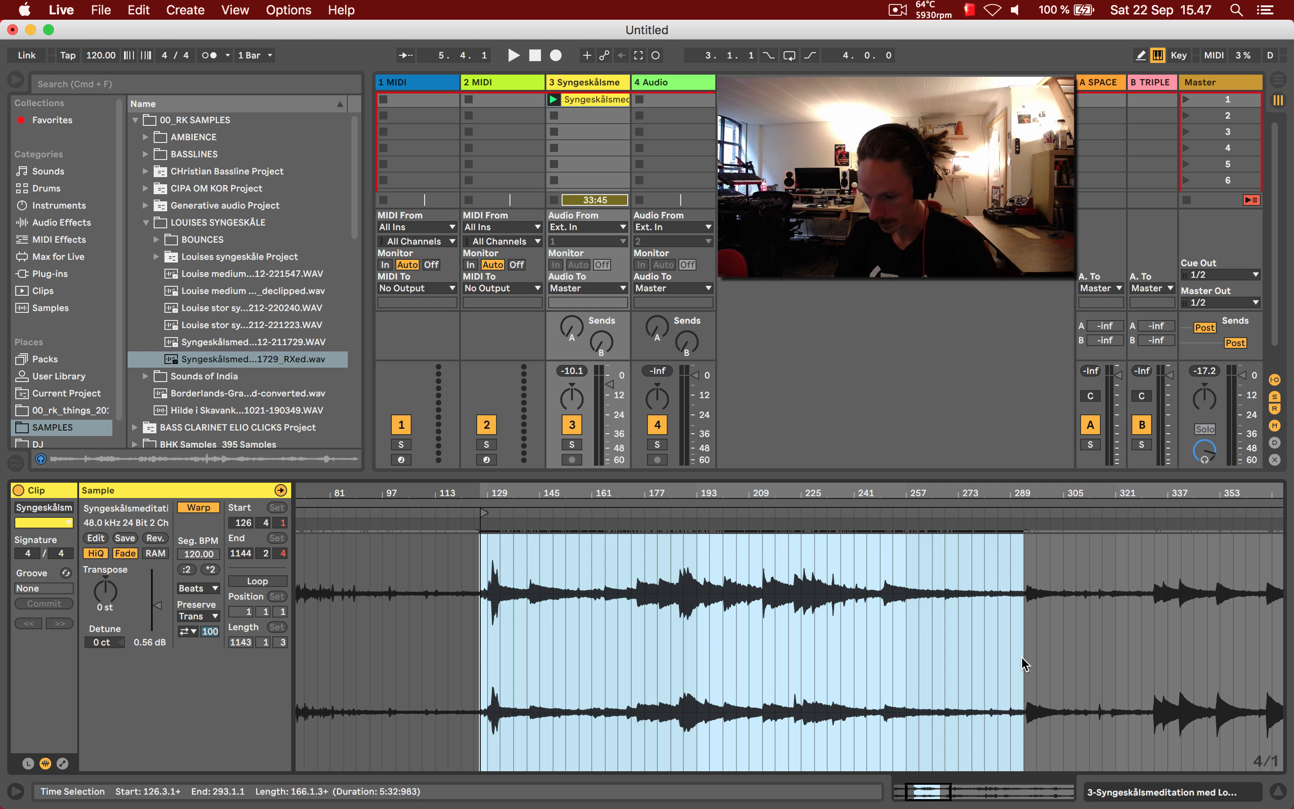
pyautogui.press('super+l')
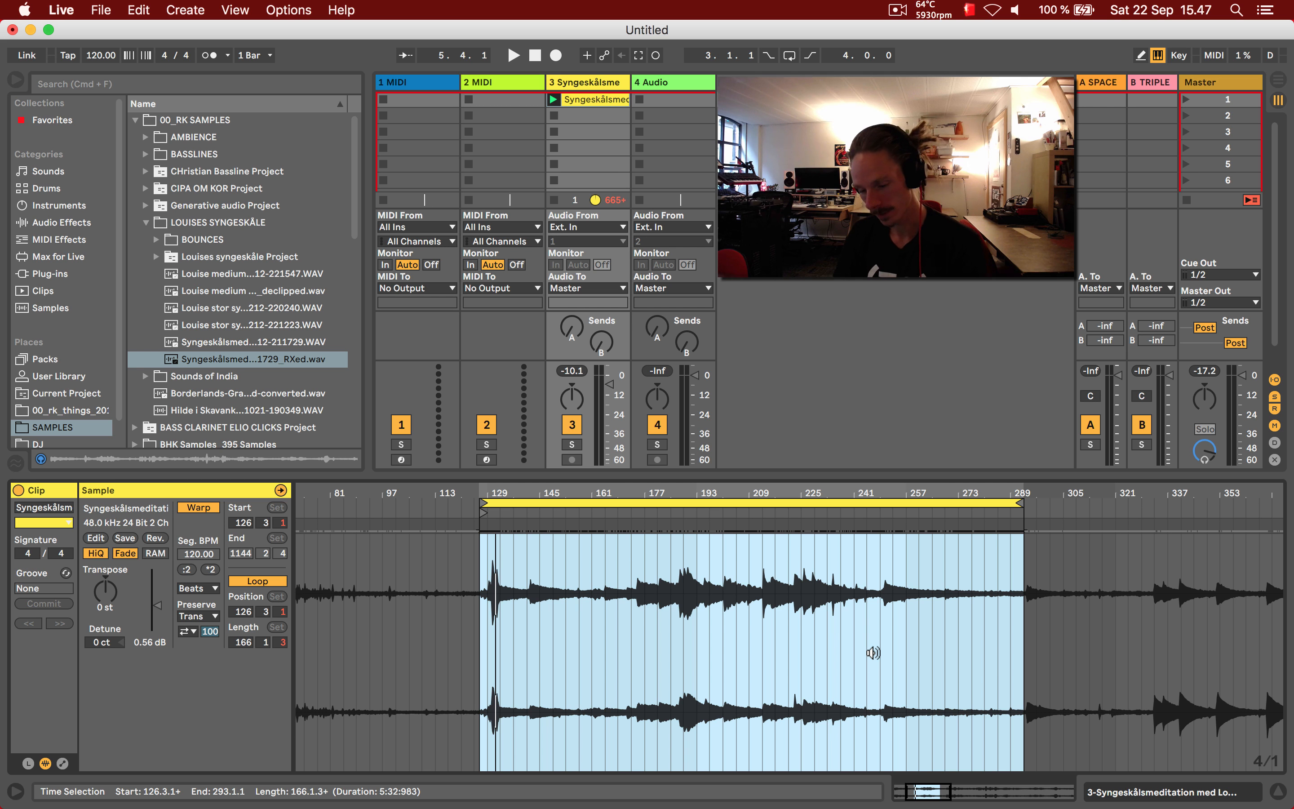
# - Crop the sample to the looped section and audition the cropped clip
pyautogui.moveTo(799, 491); pyautogui.dragTo(612, 493)
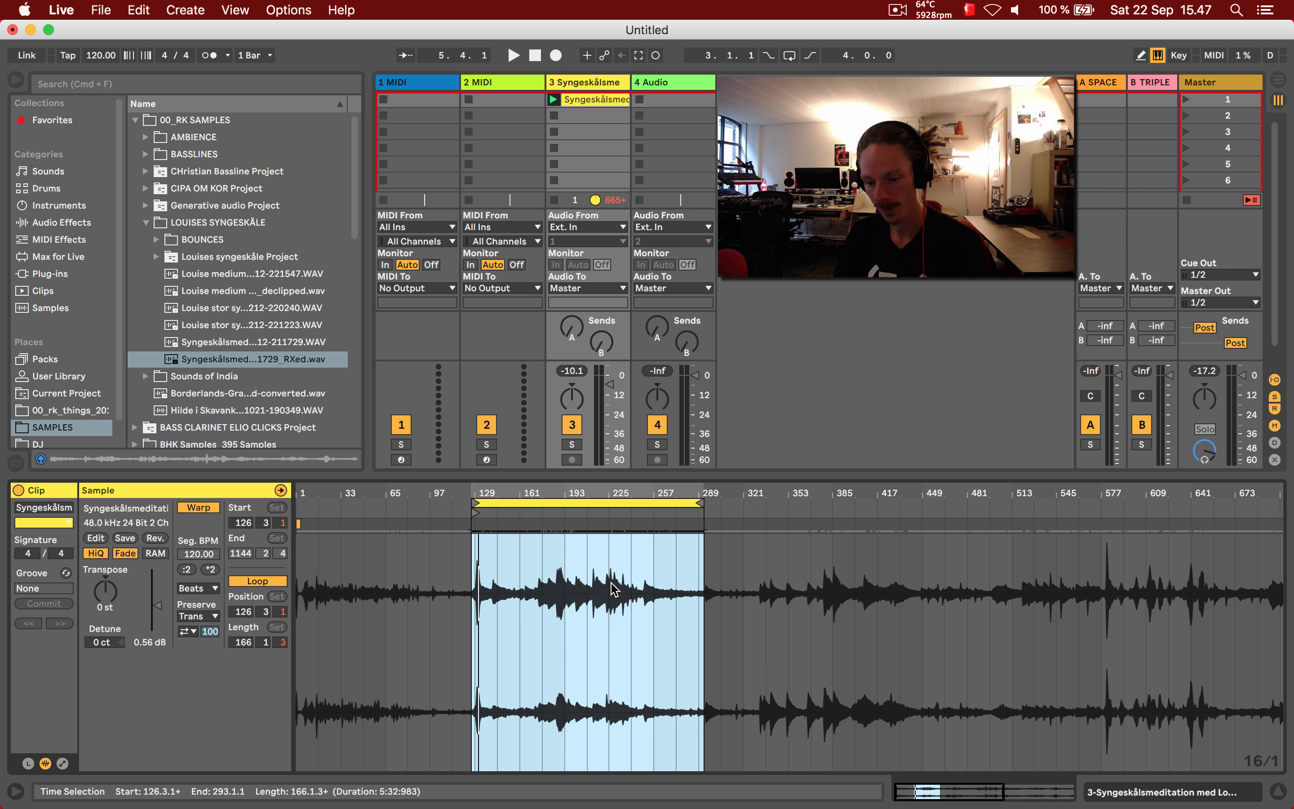
pyautogui.click(608, 646)
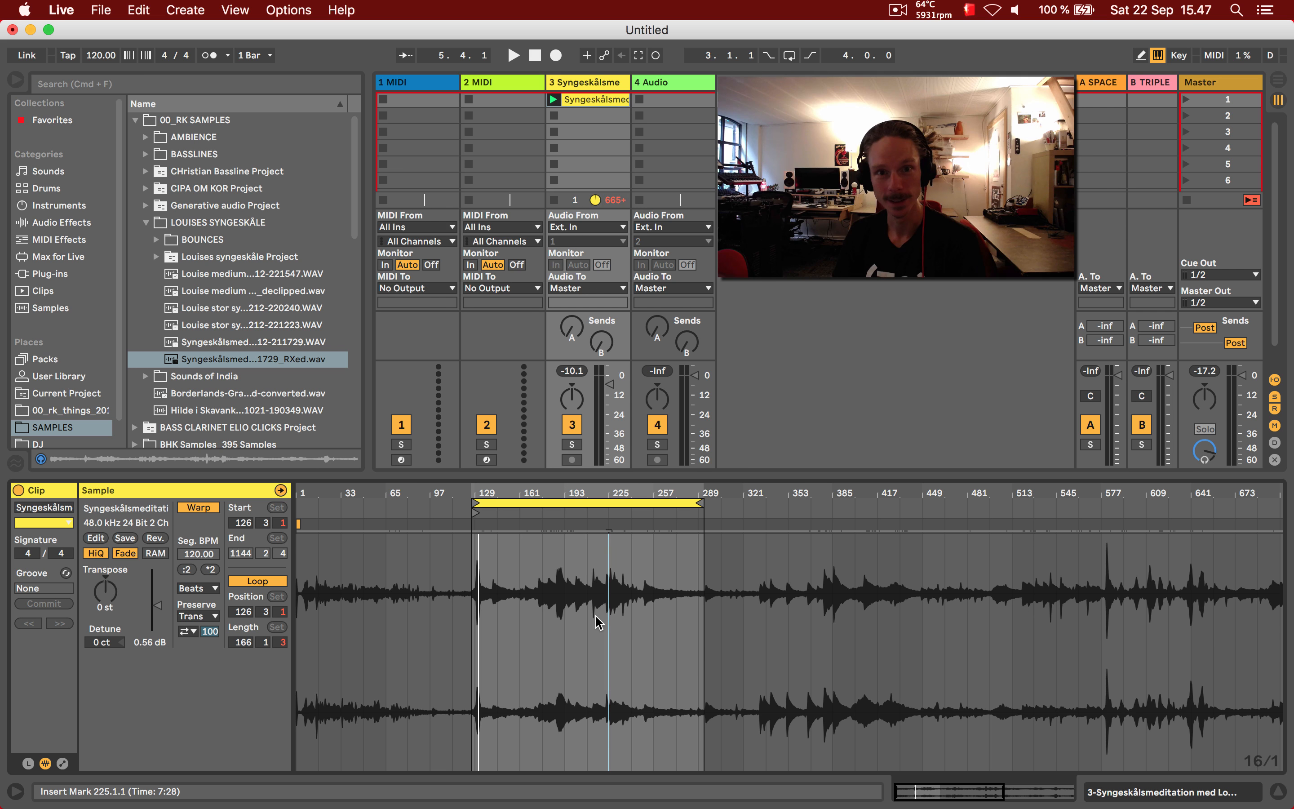
pyautogui.rightClick(597, 621)
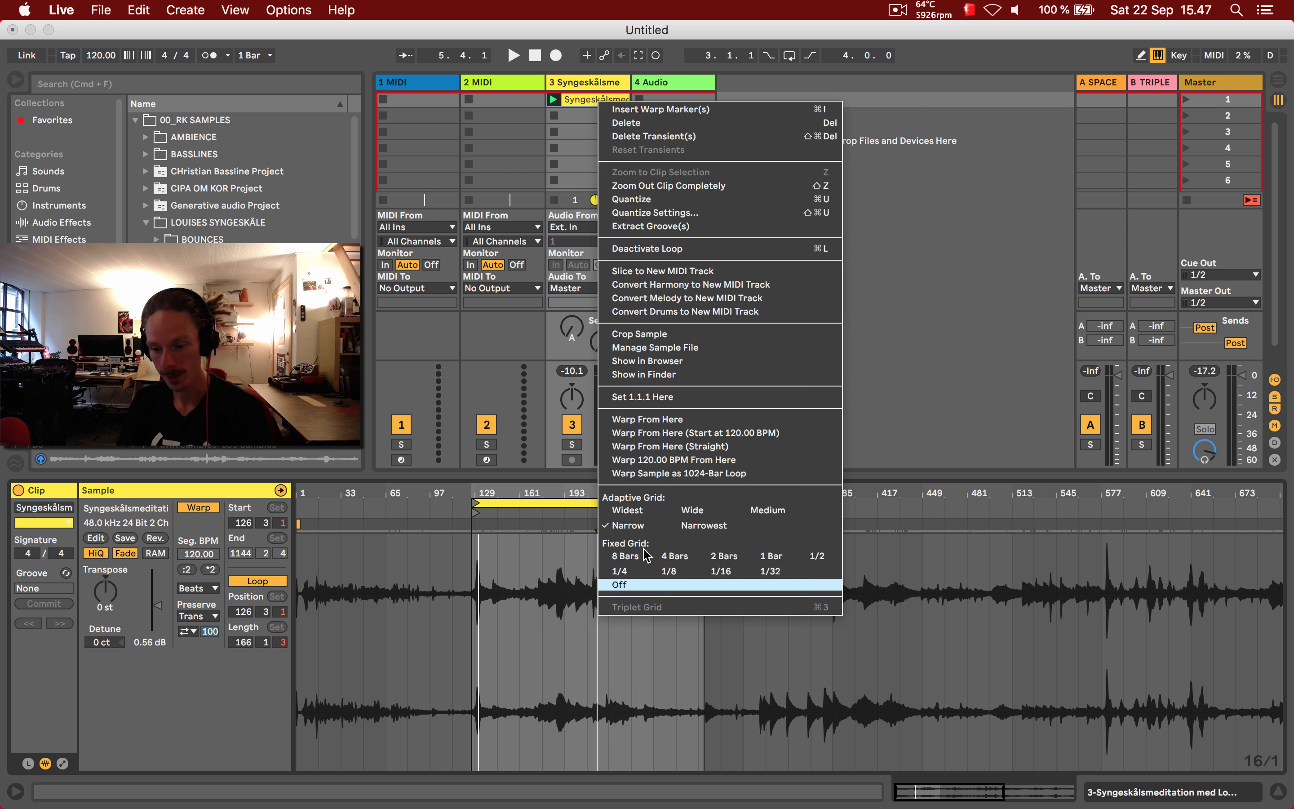
pyautogui.click(668, 335)
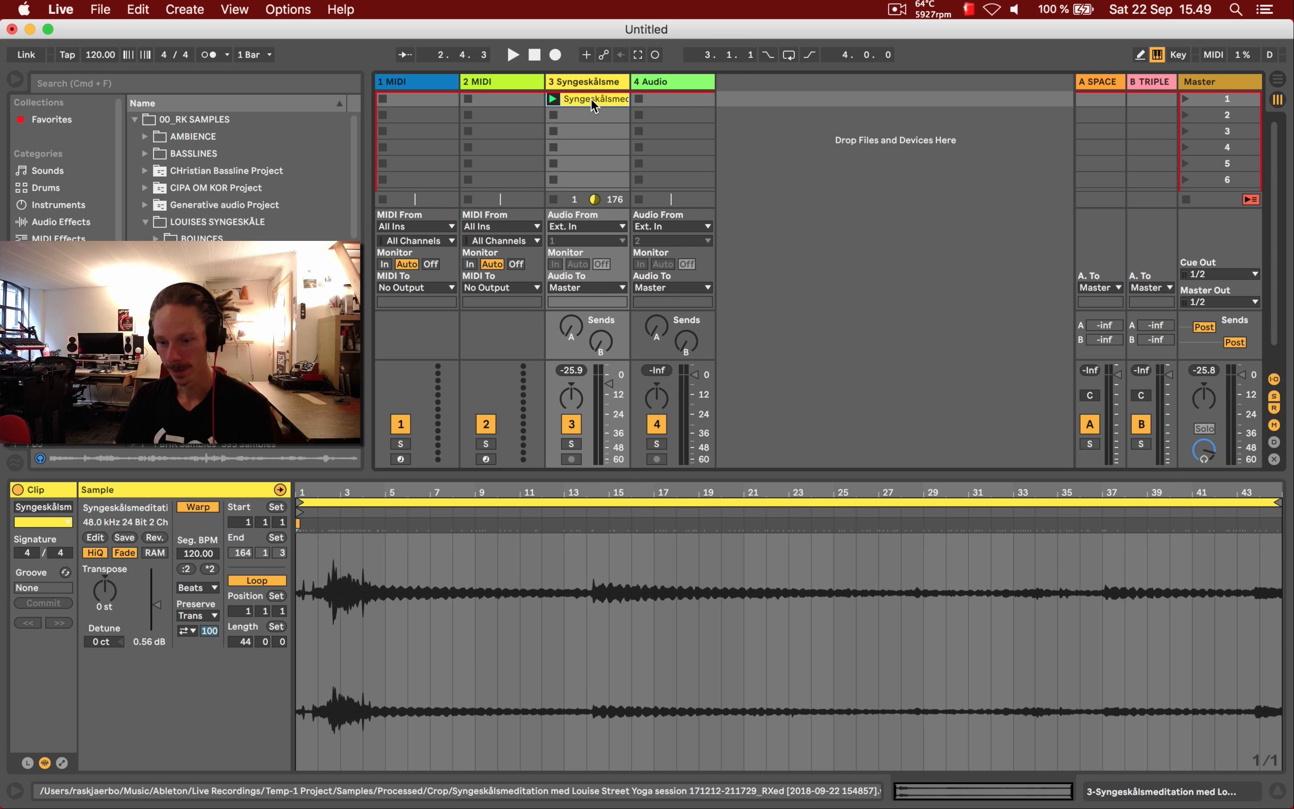
pyautogui.press('space')
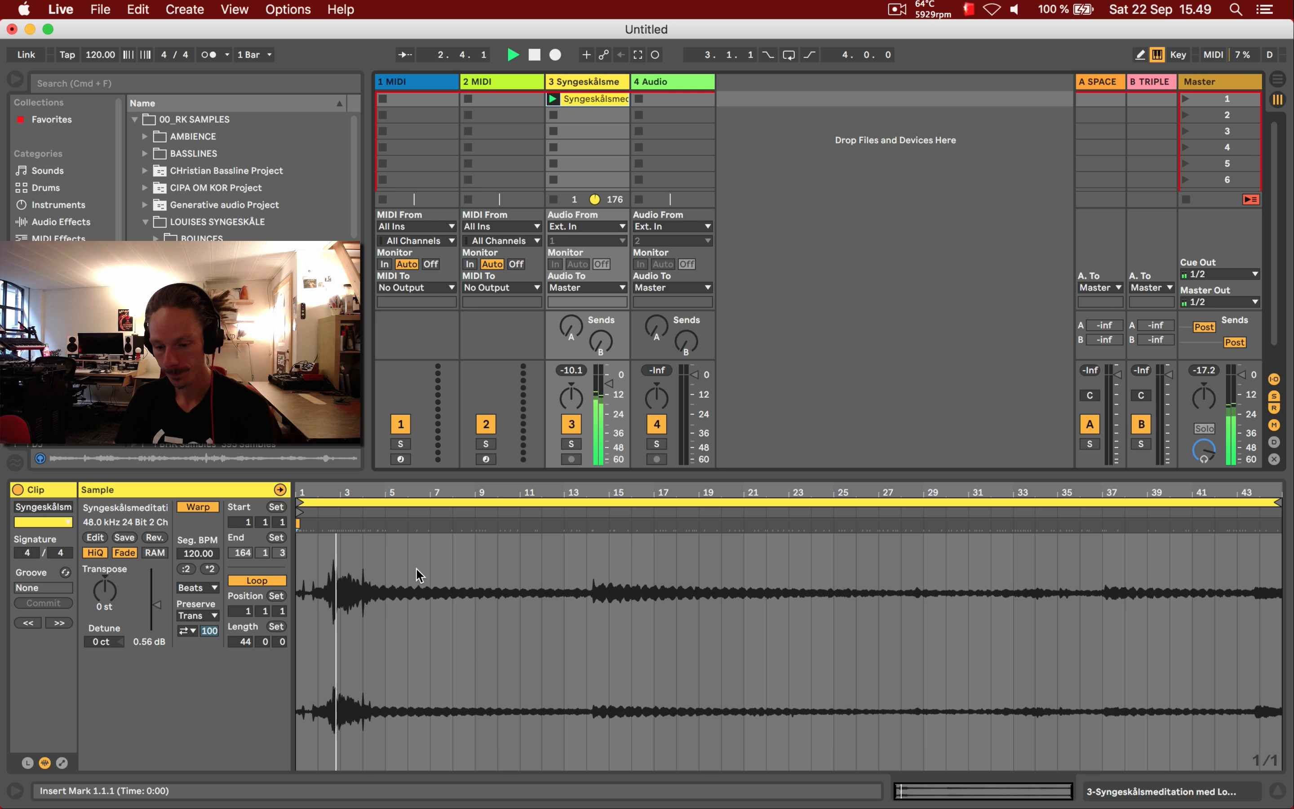
pyautogui.press('space')
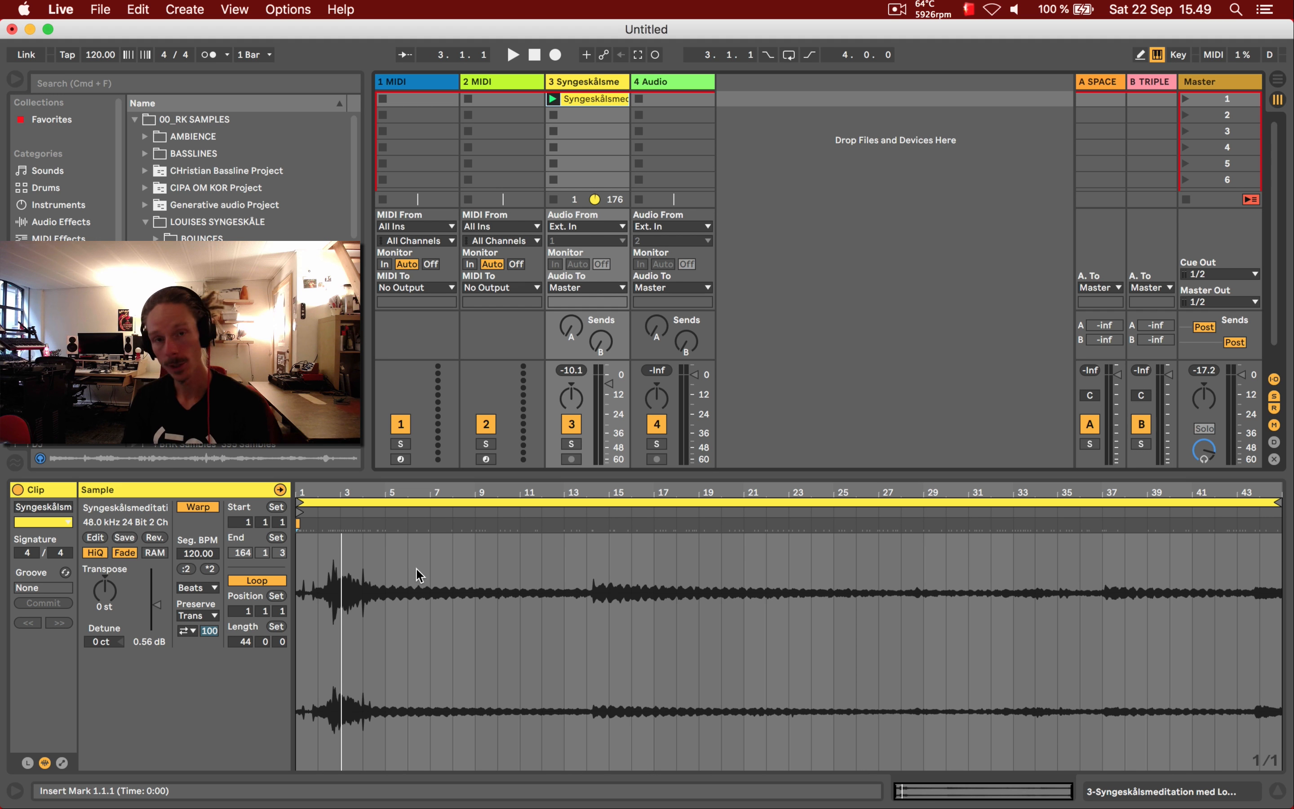
# - Insert a MIDI track, search the browser for "sampler", and load the Sampler instrument onto the track
pyautogui.press('shift+super')
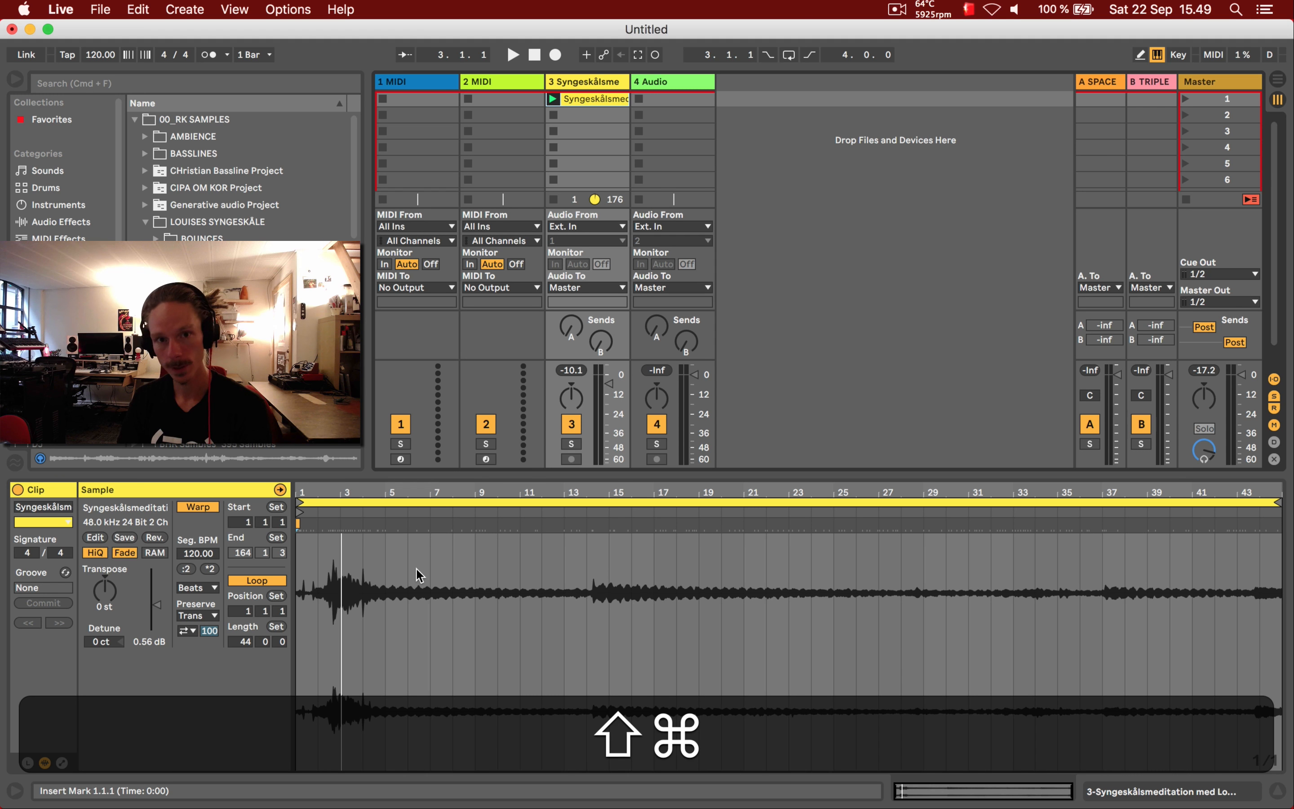
pyautogui.press('shift+super+t')
pyautogui.press('shift+super+f')
pyautogui.write('sam')
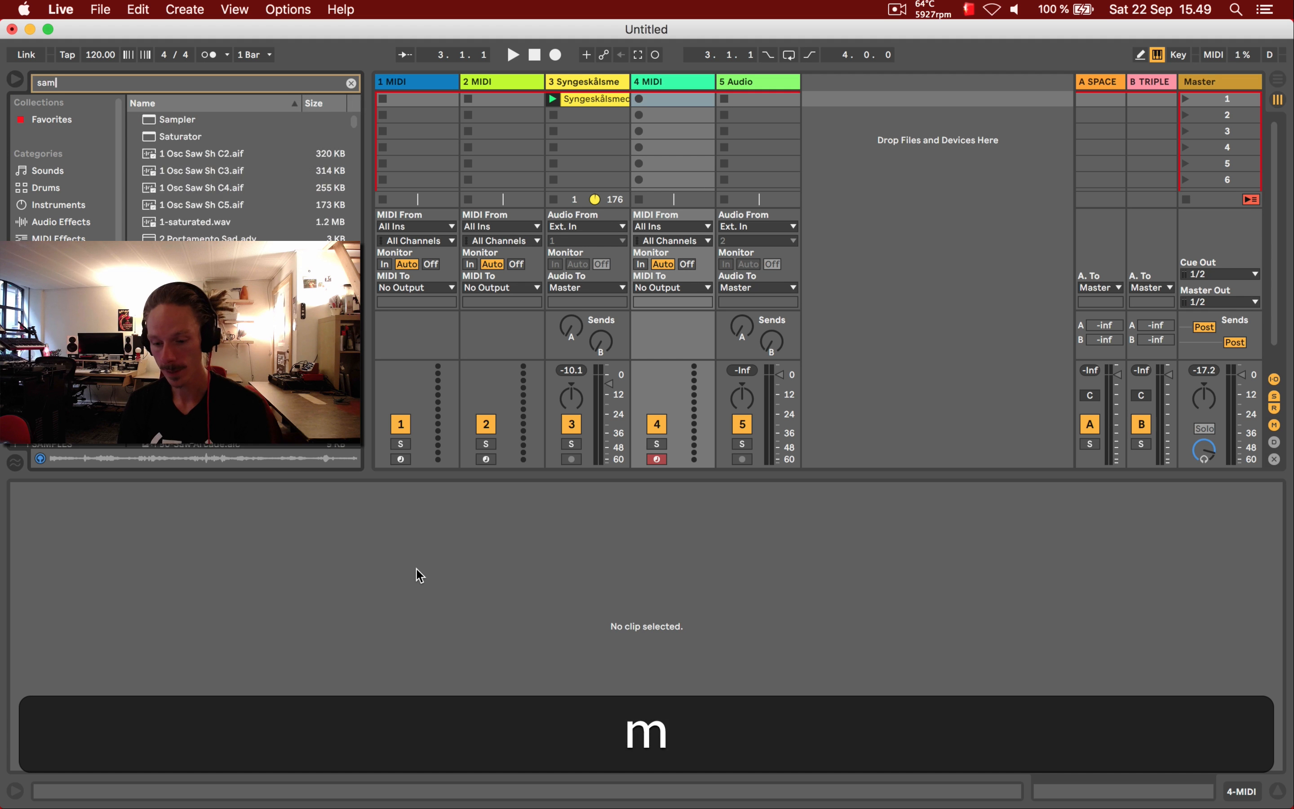
pyautogui.write('pler')
pyautogui.press('Return')
pyautogui.press('Return')
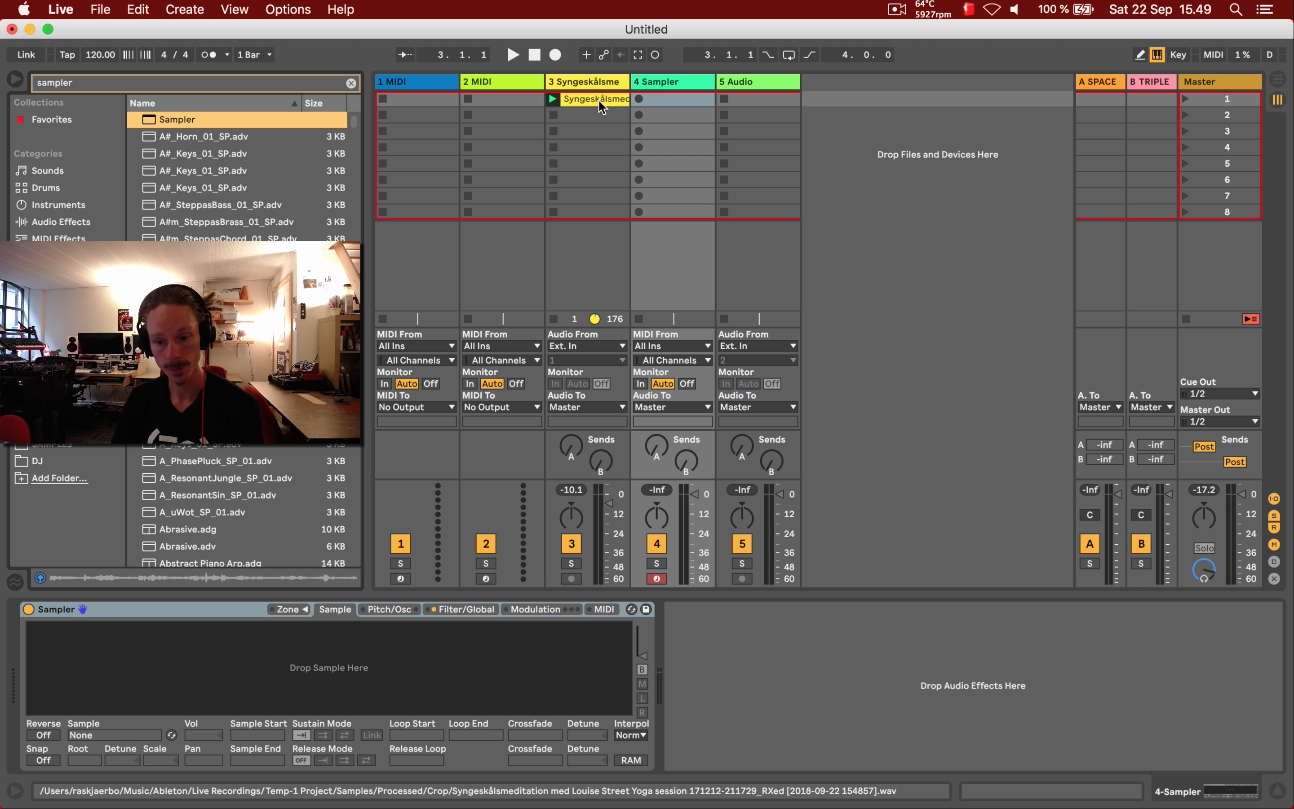
# - Load the cropped clip from track 3 into the Sampler on track 4
pyautogui.click(756, 81)
pyautogui.click(701, 86)
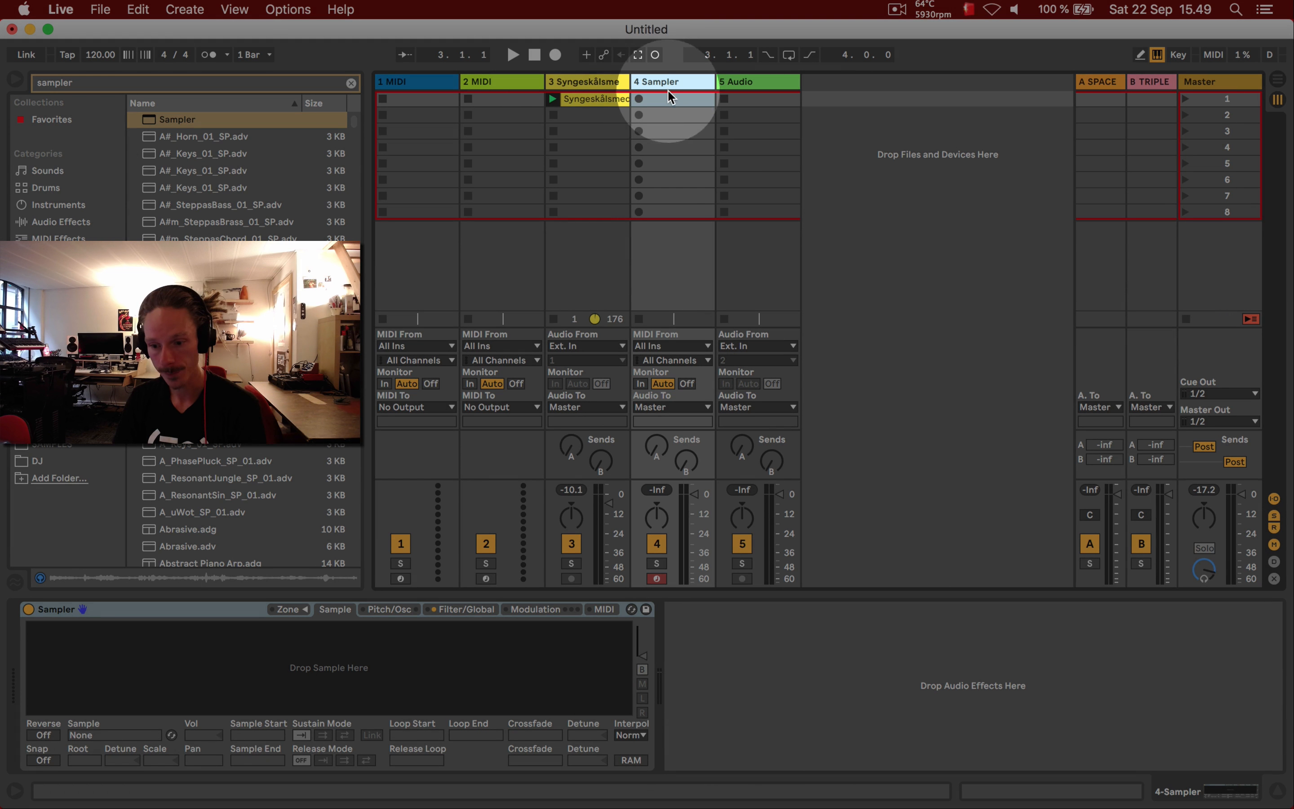
pyautogui.moveTo(602, 98); pyautogui.dragTo(381, 666)
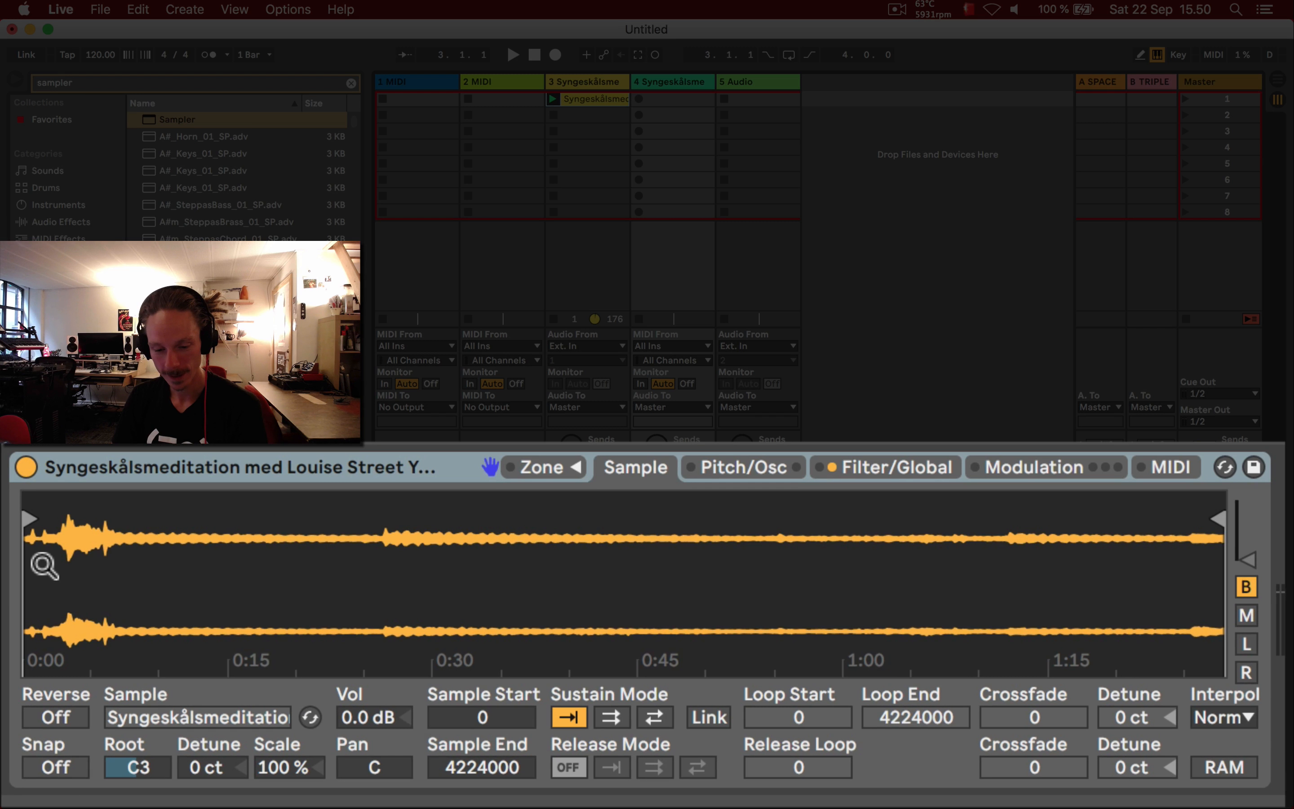
pyautogui.moveTo(36, 658); pyautogui.dragTo(304, 579)
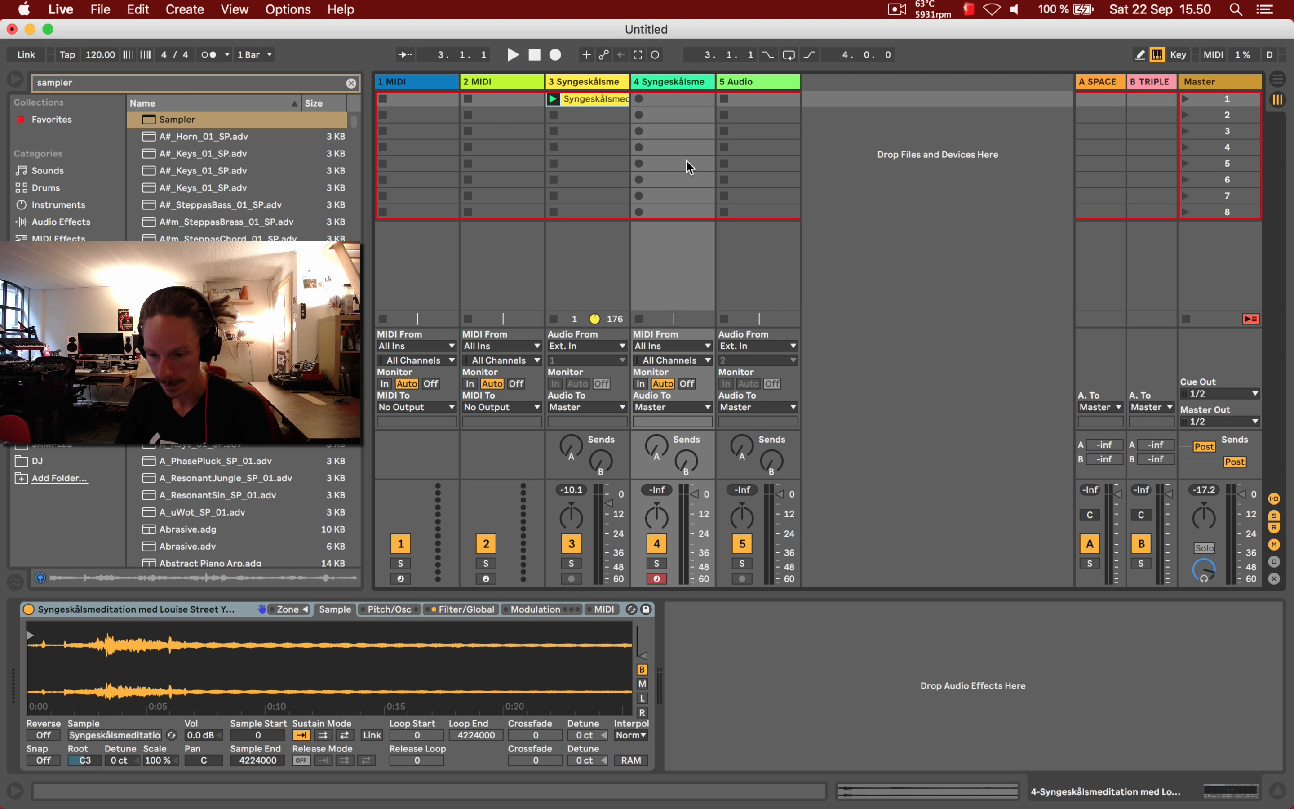
# - Delete the unused 5 Audio, 1 MIDI and 2 MIDI tracks
pyautogui.click(683, 87)
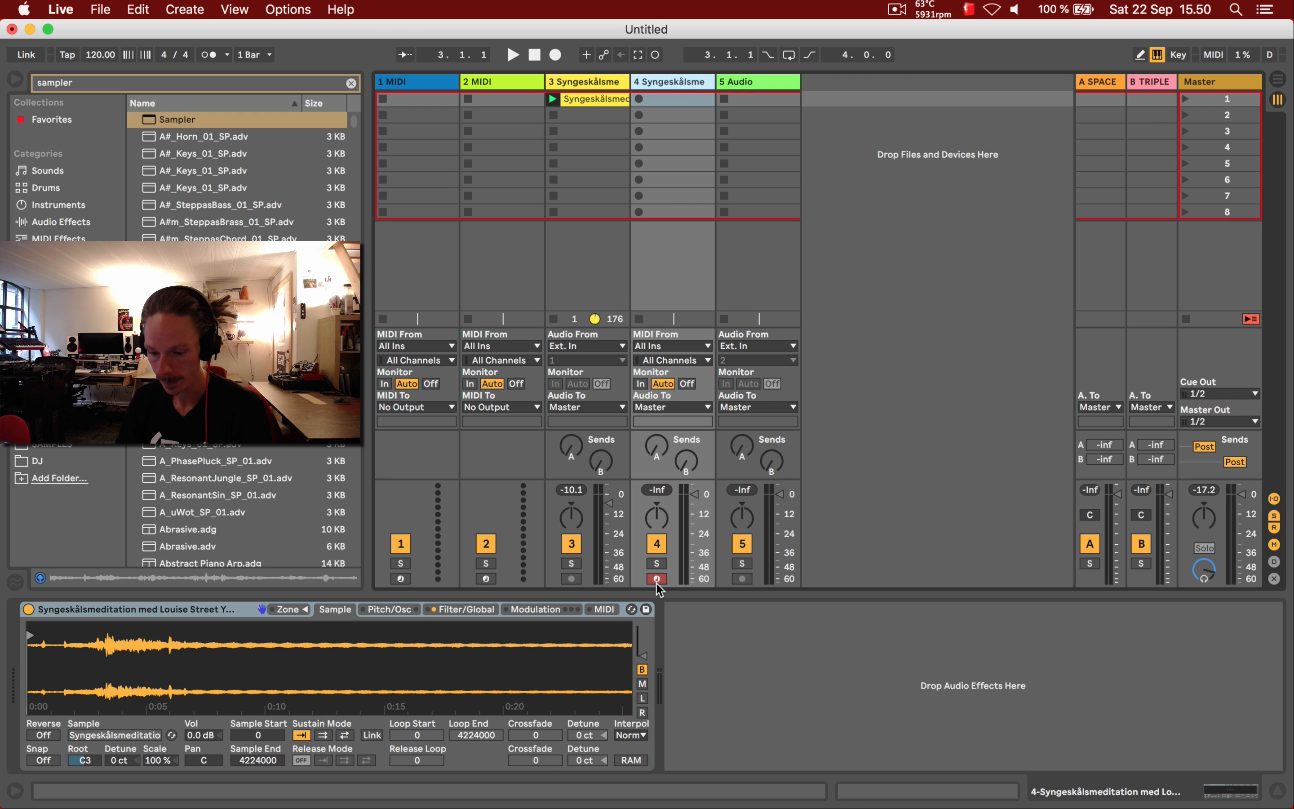
pyautogui.click(756, 85)
pyautogui.press('BackSpace')
pyautogui.click(417, 85)
pyautogui.keyDown('shift'); pyautogui.click(498, 88); pyautogui.keyUp('shift')
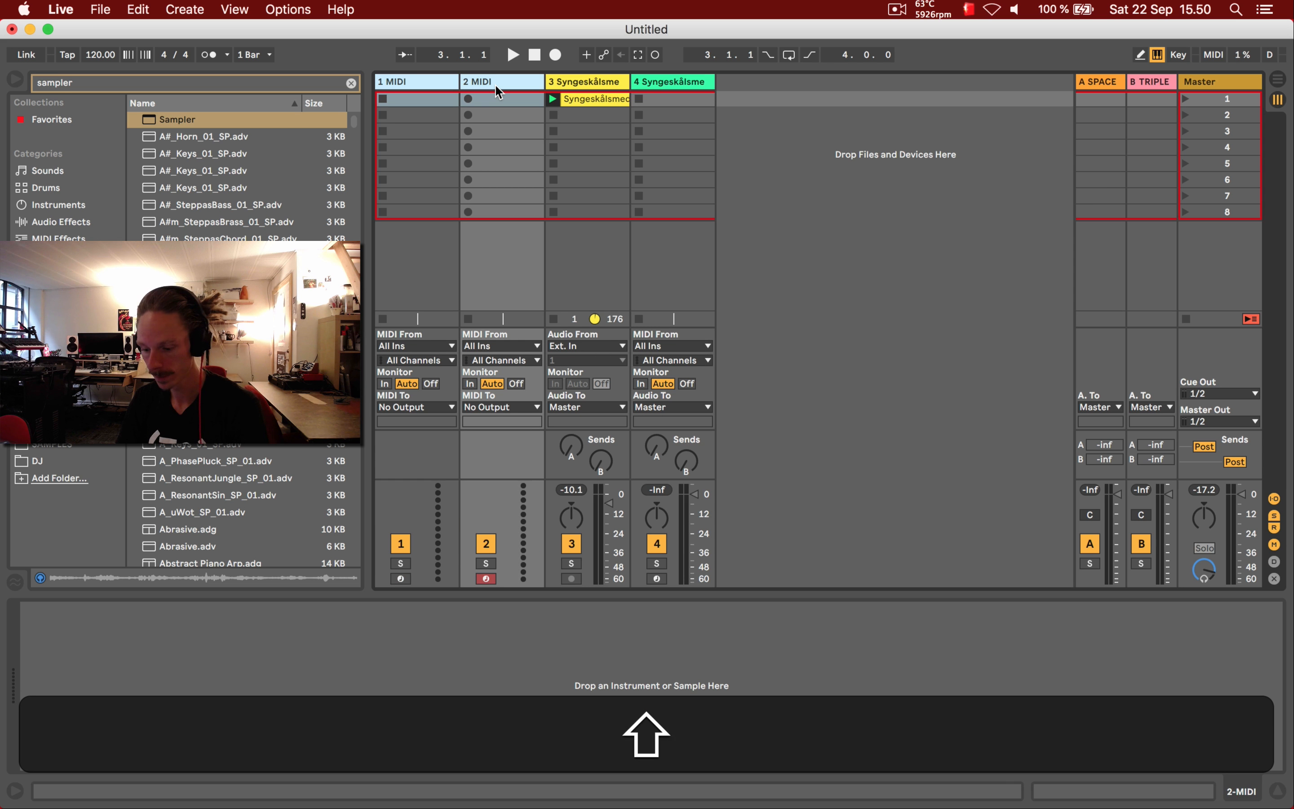
pyautogui.hotkey('shift', 'BackSpace')
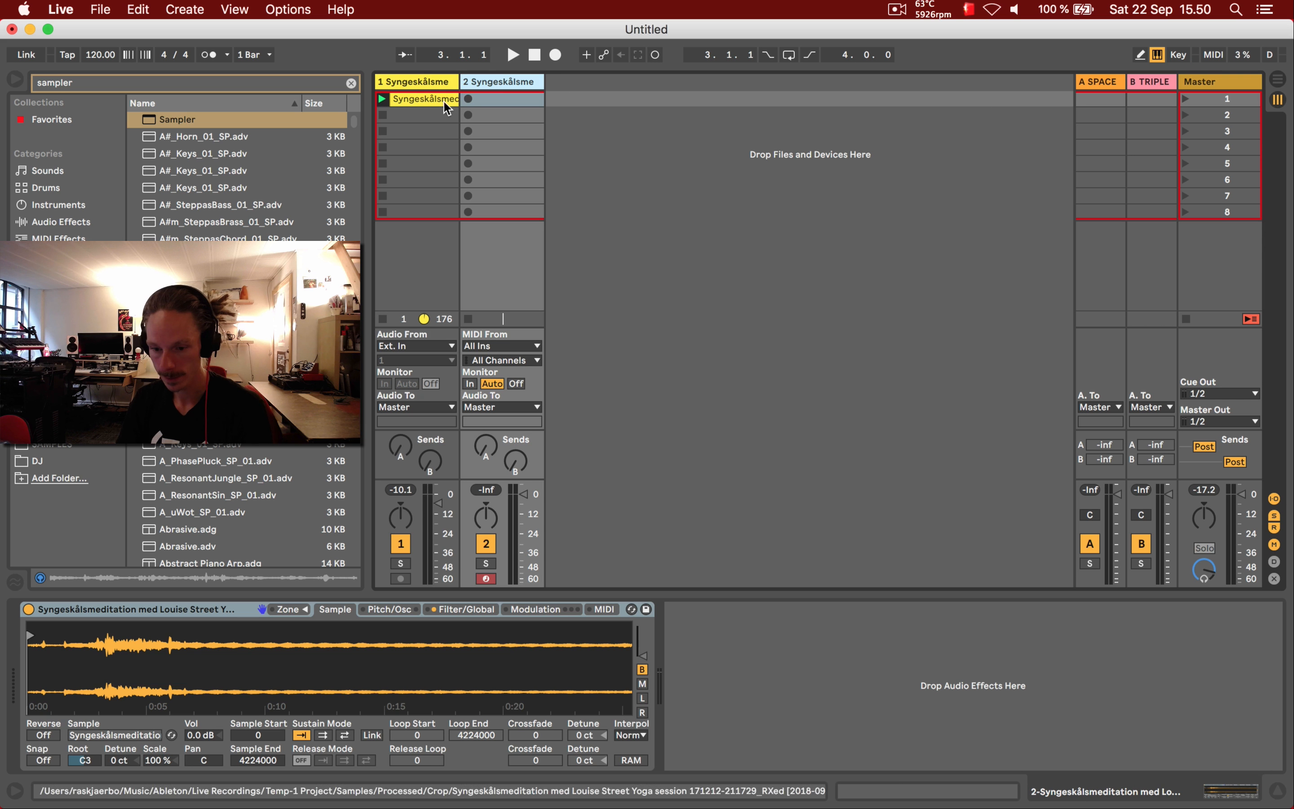
# - Stop the audio clip on track 1 and play a note on the Sampler track to hear the sample
pyautogui.click(383, 115)
pyautogui.click(405, 102)
pyautogui.click(493, 80)
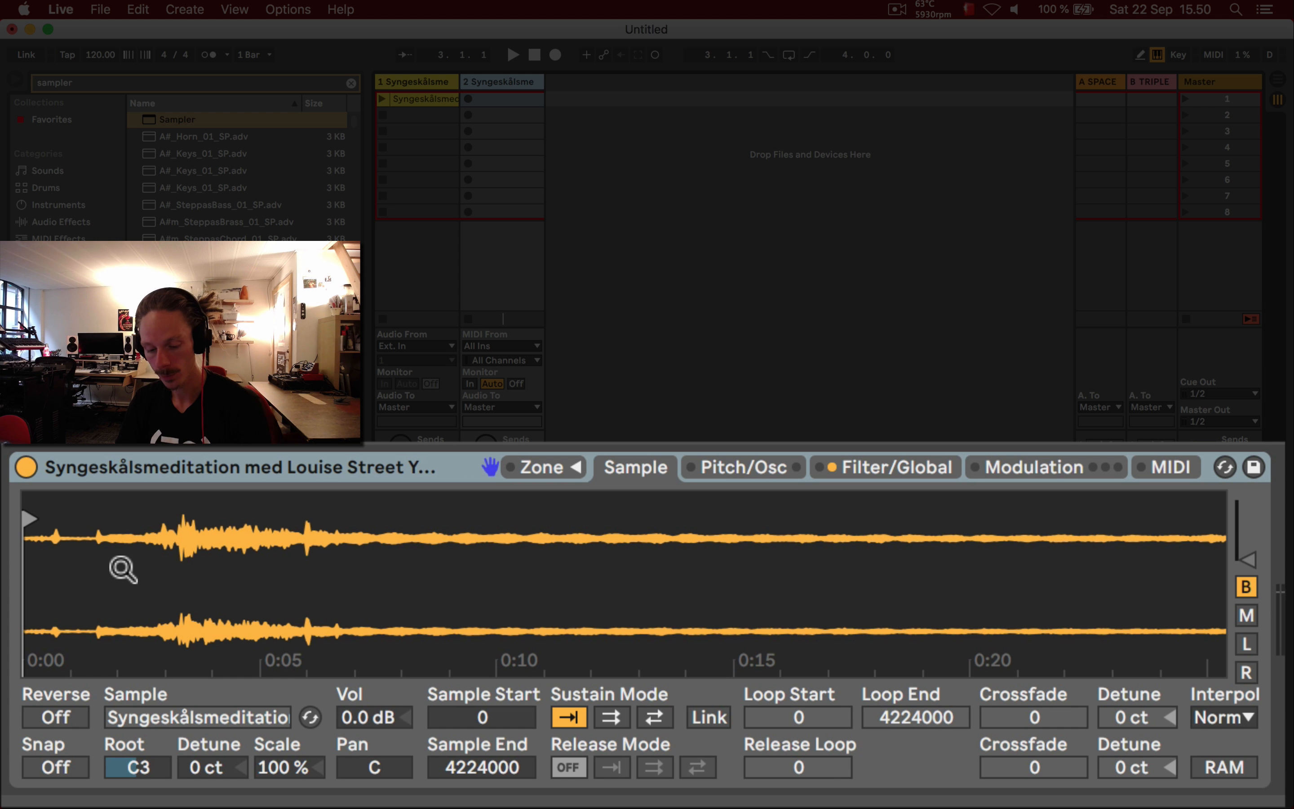
pyautogui.press('a')
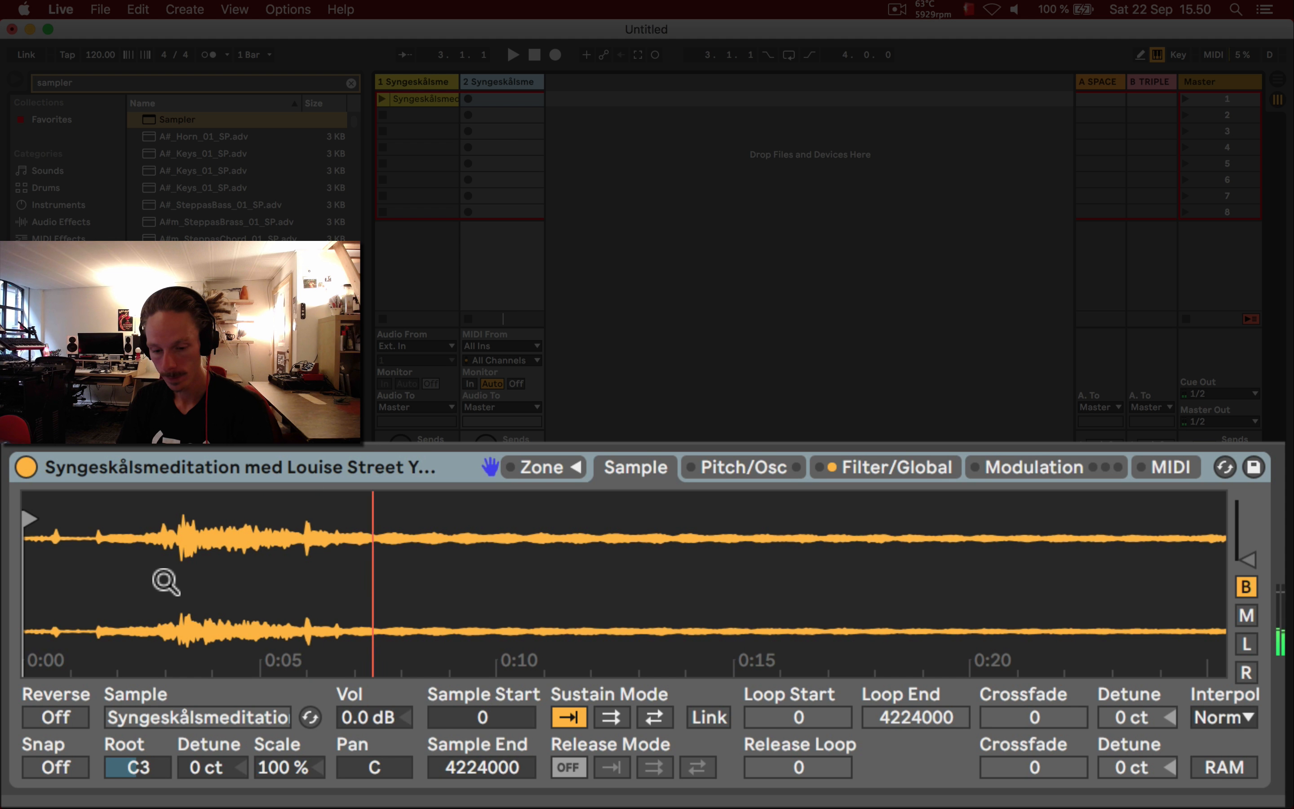
# - Play the sample at two different pitches
pyautogui.press('g')
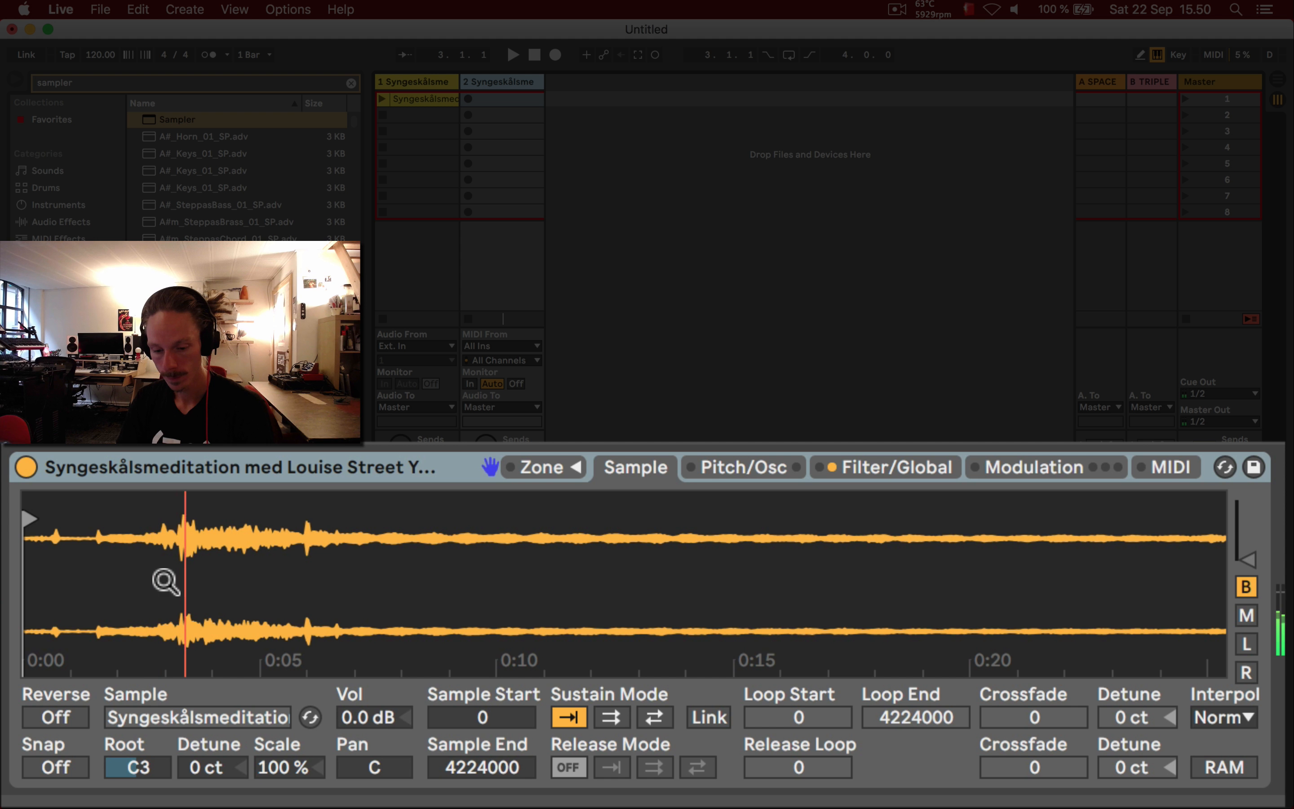
pyautogui.press('e')
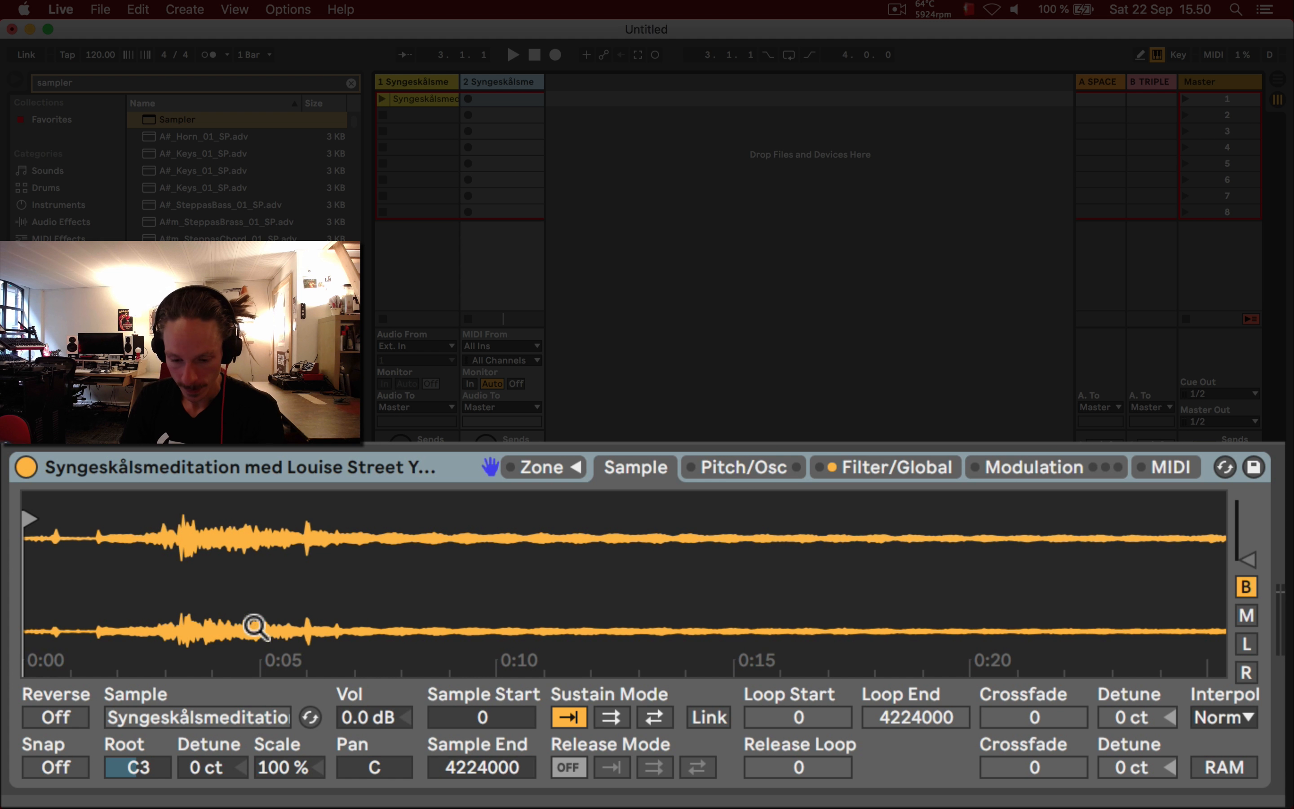
# - Raise the sample's volume in the Sampler to about 4.1 dB, and apply Normalize Volumes and Normalize Pan to it
pyautogui.moveTo(403, 733); pyautogui.dragTo(404, 713)
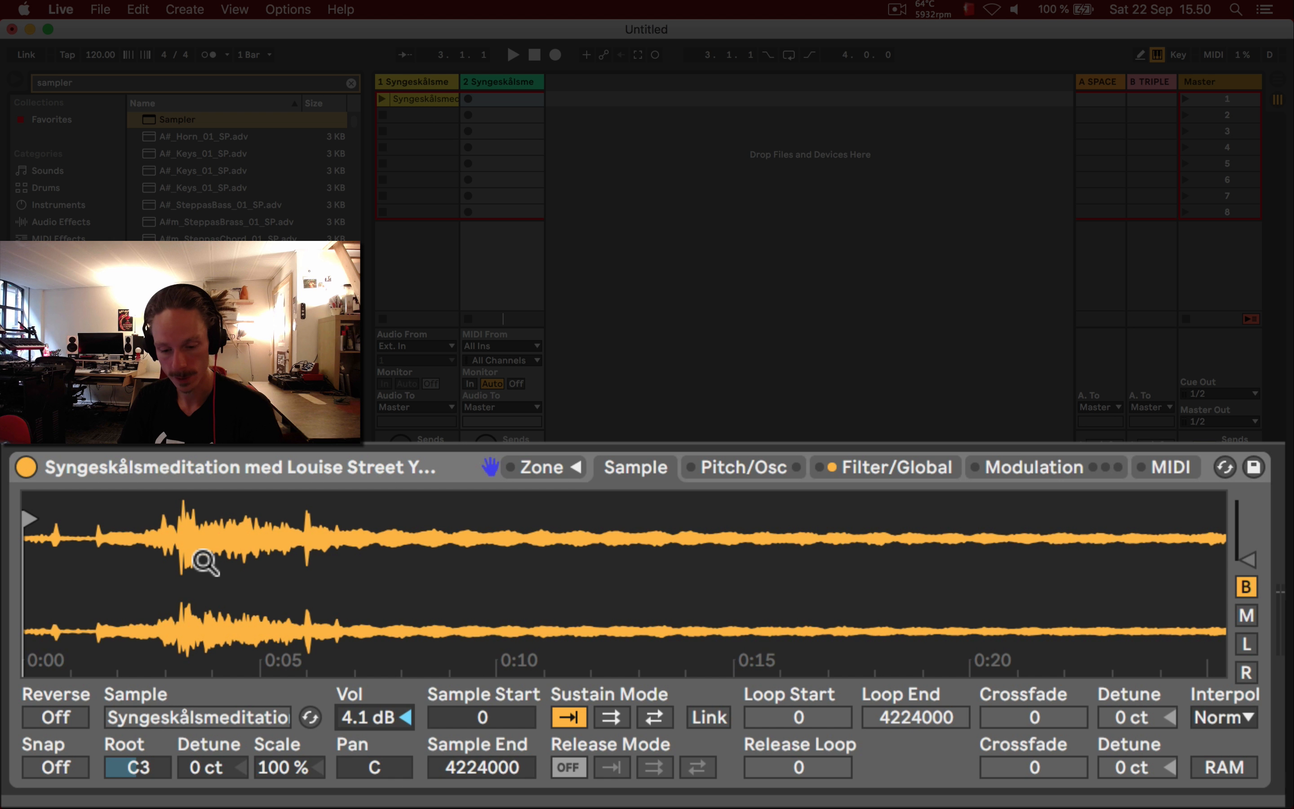
pyautogui.moveTo(348, 733); pyautogui.dragTo(348, 736)
pyautogui.rightClick(190, 562)
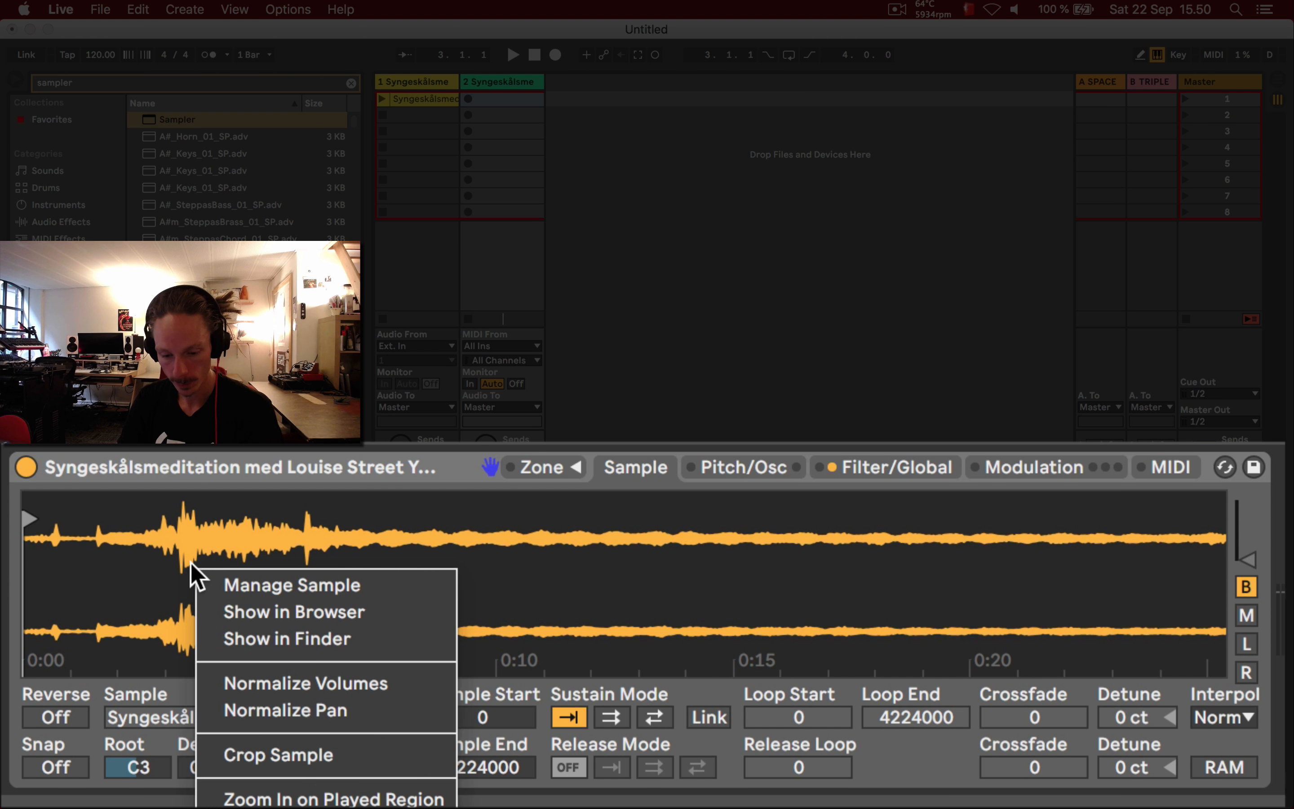
pyautogui.click(350, 687)
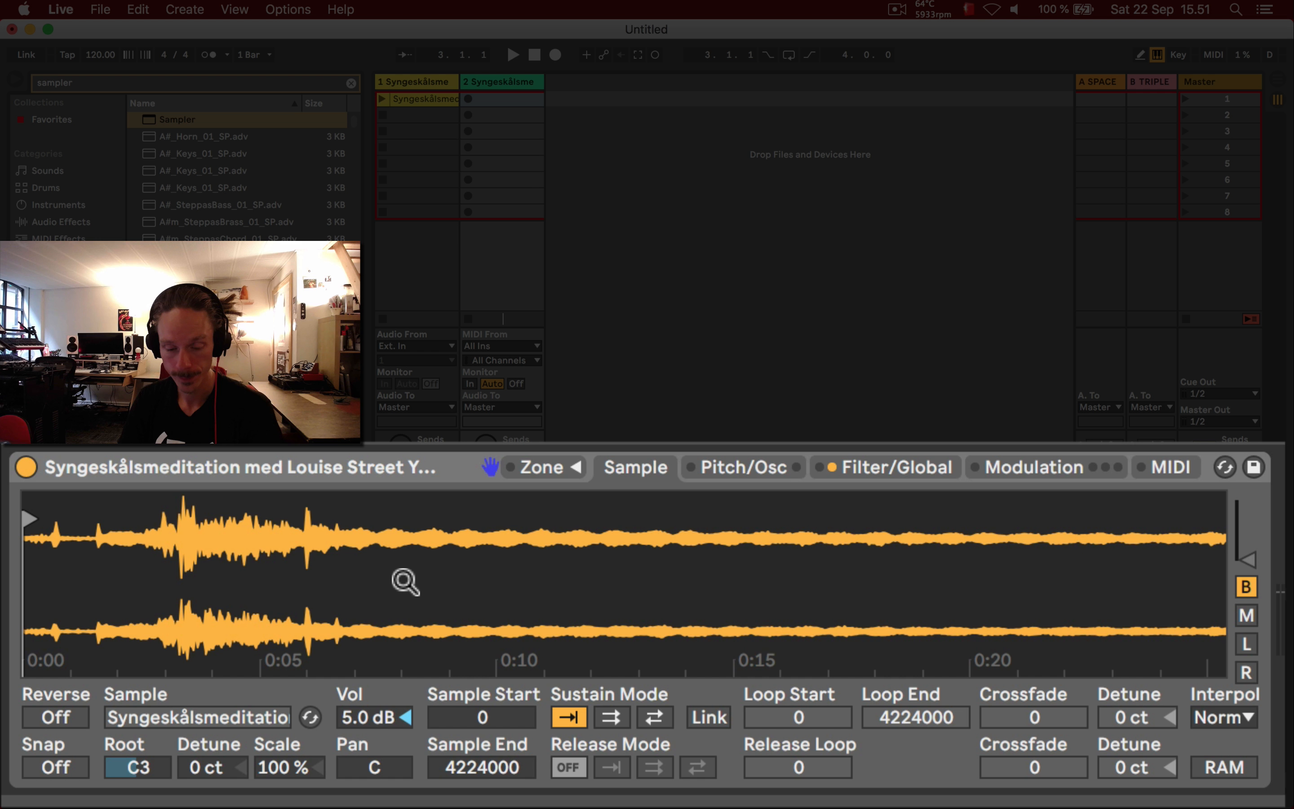
pyautogui.rightClick(206, 532)
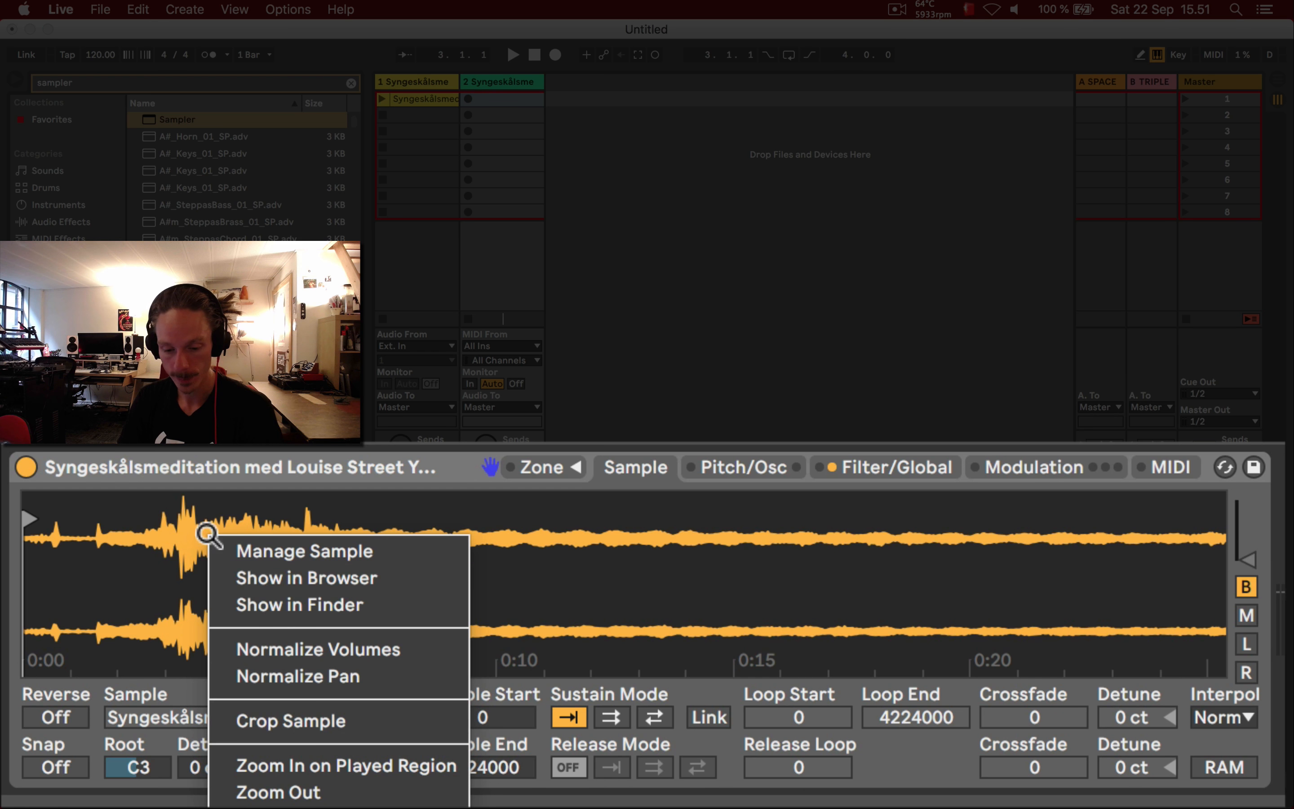
pyautogui.click(335, 680)
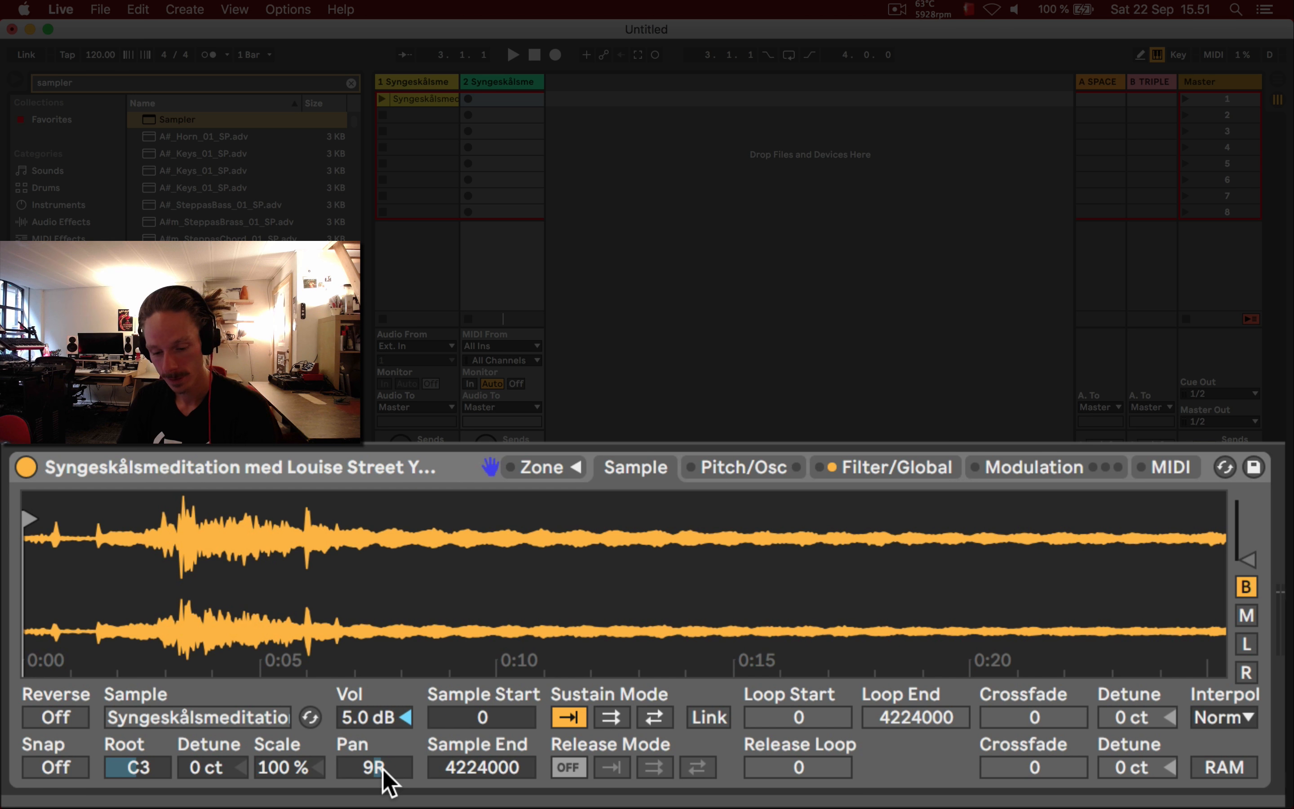
# - Move the sample start to about 75899, just before the bowl's swell, and play a note to hear the new start
pyautogui.moveTo(33, 518)
pyautogui.mouseDown()
pyautogui.moveTo(182, 520)
pyautogui.moveTo(112, 522)
pyautogui.mouseUp()
pyautogui.press('a')
pyautogui.moveTo(109, 572); pyautogui.dragTo(110, 696)
pyautogui.moveTo(107, 514)
pyautogui.mouseDown()
pyautogui.moveTo(165, 516)
pyautogui.moveTo(214, 486)
pyautogui.moveTo(217, 359)
pyautogui.mouseUp()
pyautogui.press('a')
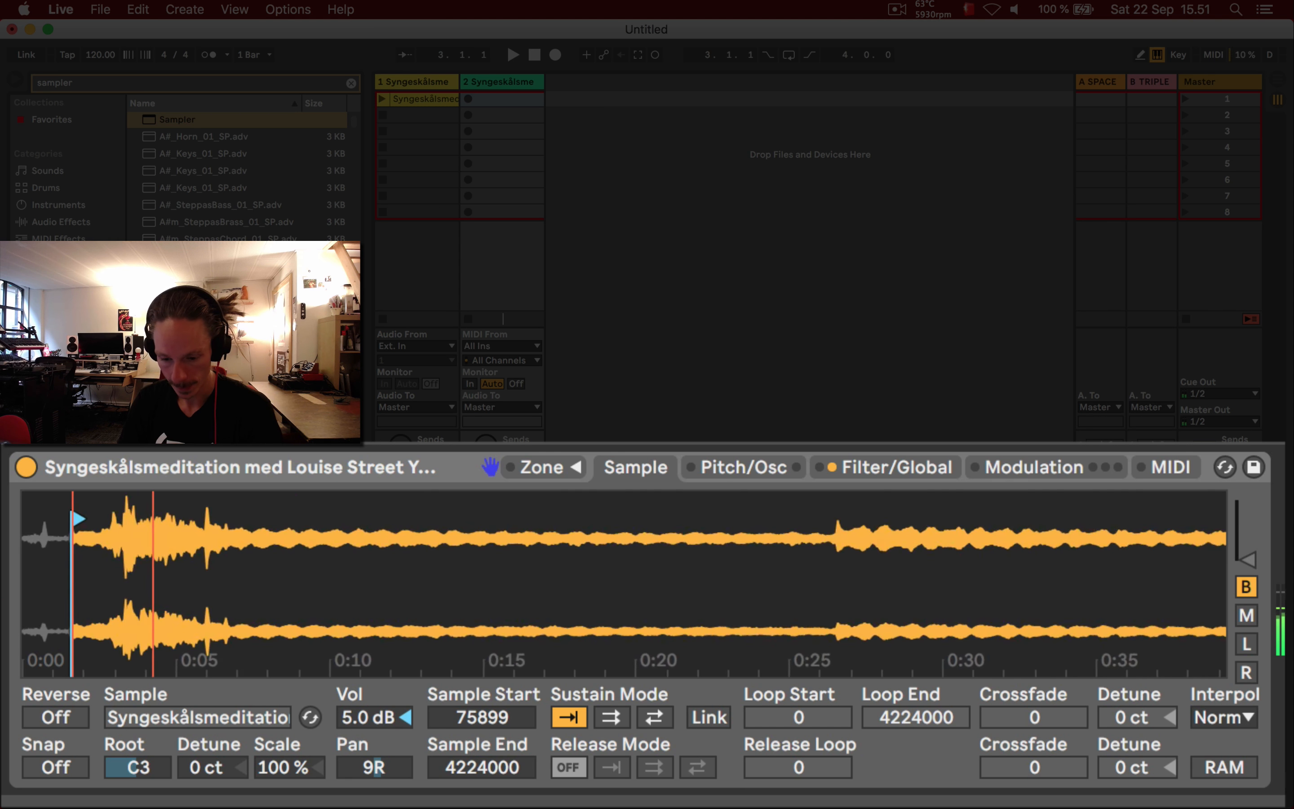
# - Move the sample end back to about 633914, before the second bowl strike
pyautogui.moveTo(180, 603); pyautogui.dragTo(180, 545)
pyautogui.click(1212, 522)
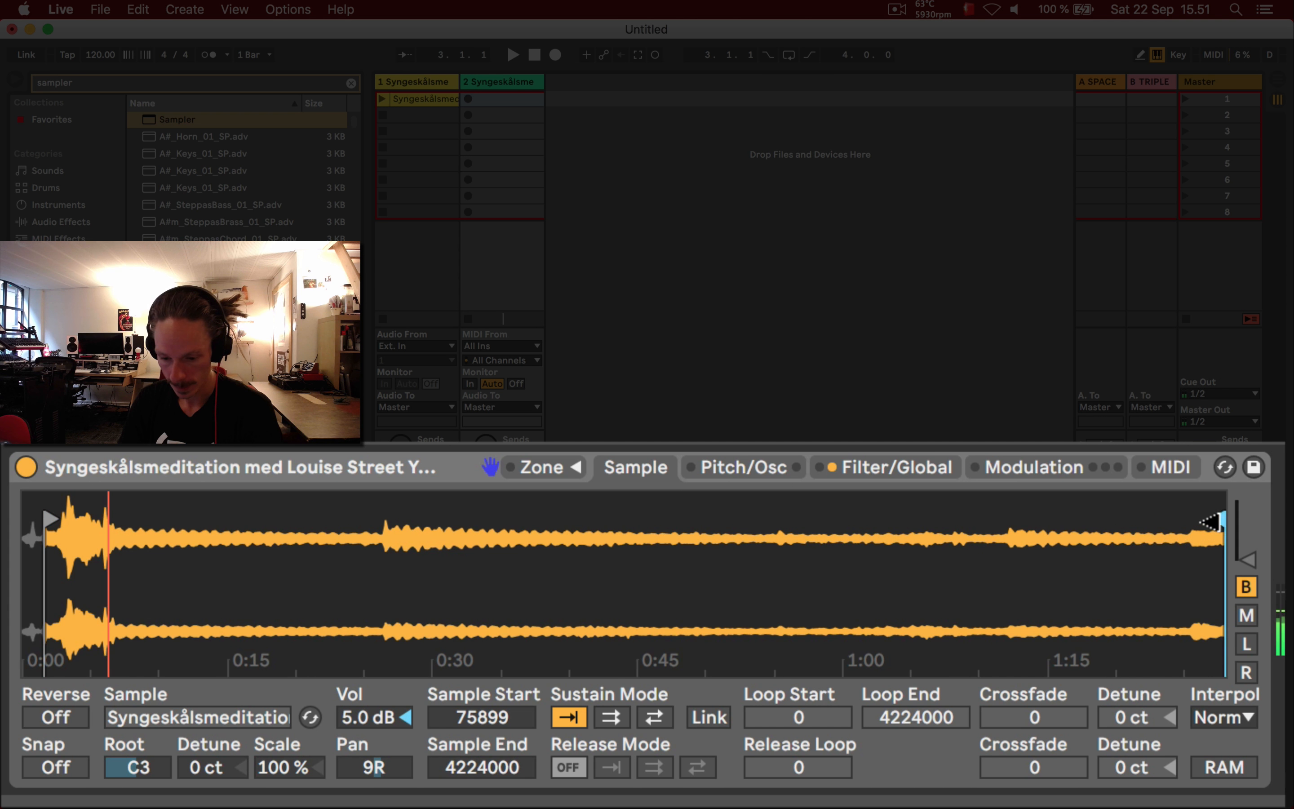
pyautogui.moveTo(1210, 522)
pyautogui.mouseDown()
pyautogui.moveTo(107, 525)
pyautogui.moveTo(272, 525)
pyautogui.moveTo(200, 528)
pyautogui.mouseUp()
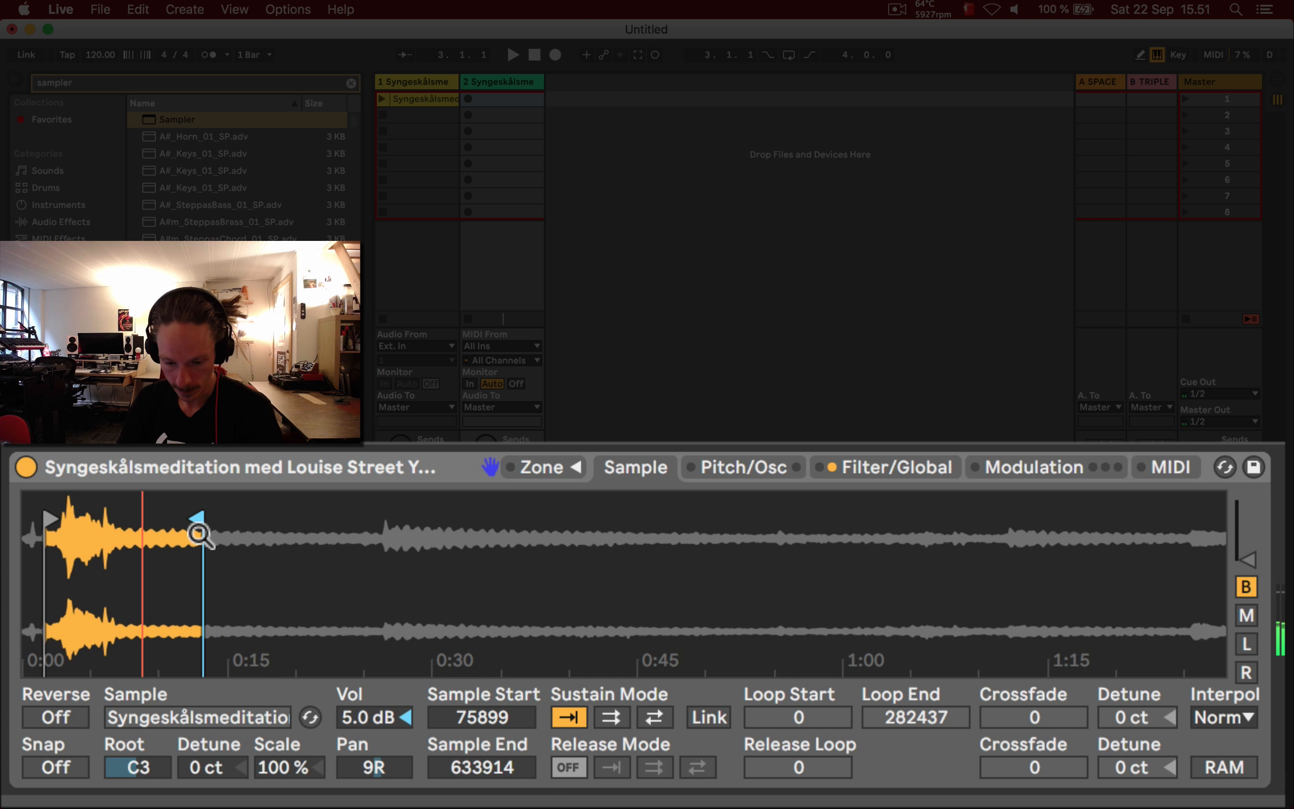
# - Set the sustain mode to back-and-forth looping and place the loop from about 128441 to 410878
pyautogui.click(652, 714)
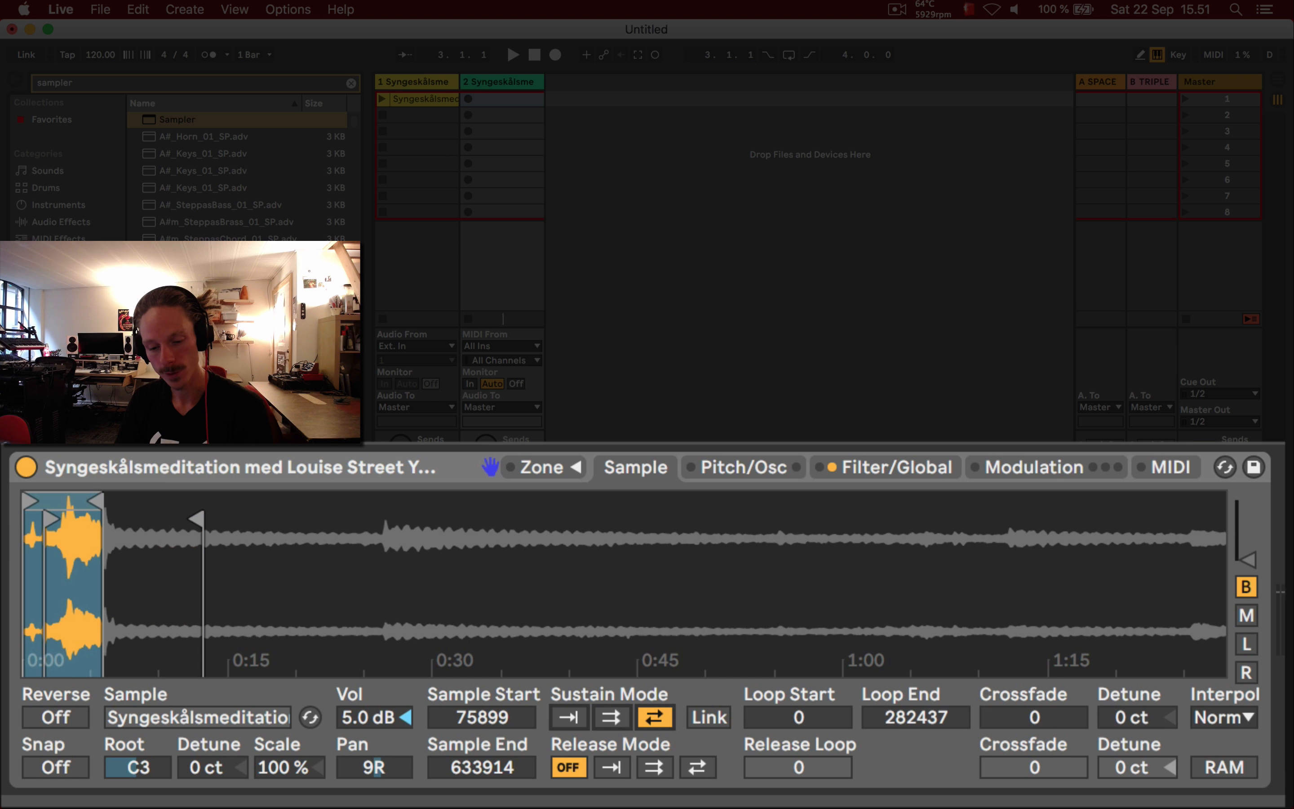
pyautogui.moveTo(59, 559); pyautogui.dragTo(174, 602)
pyautogui.moveTo(174, 494); pyautogui.dragTo(349, 493)
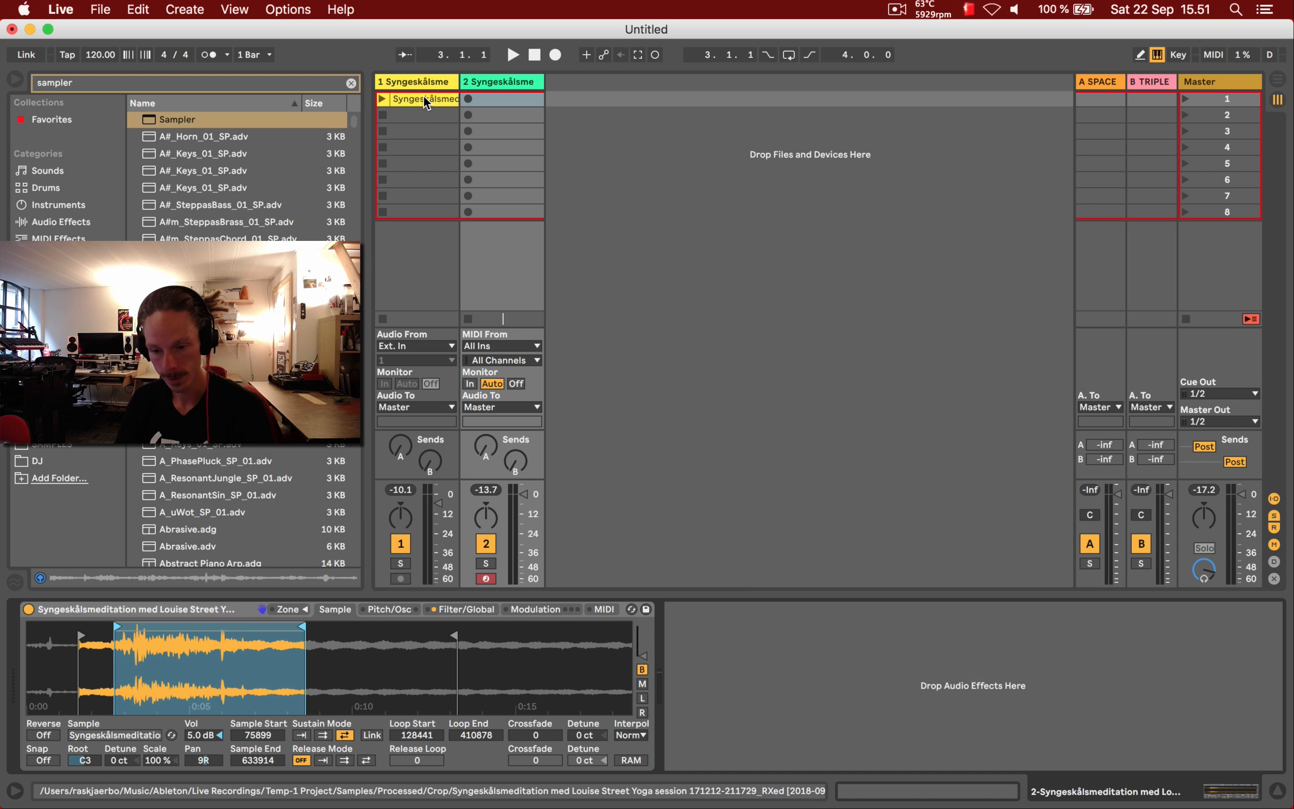
# - Loop the track 1 audio clip from bar 13 for about 6.3 bars, play it, and move its start marker to 10.3.2
pyautogui.doubleClick(425, 100)
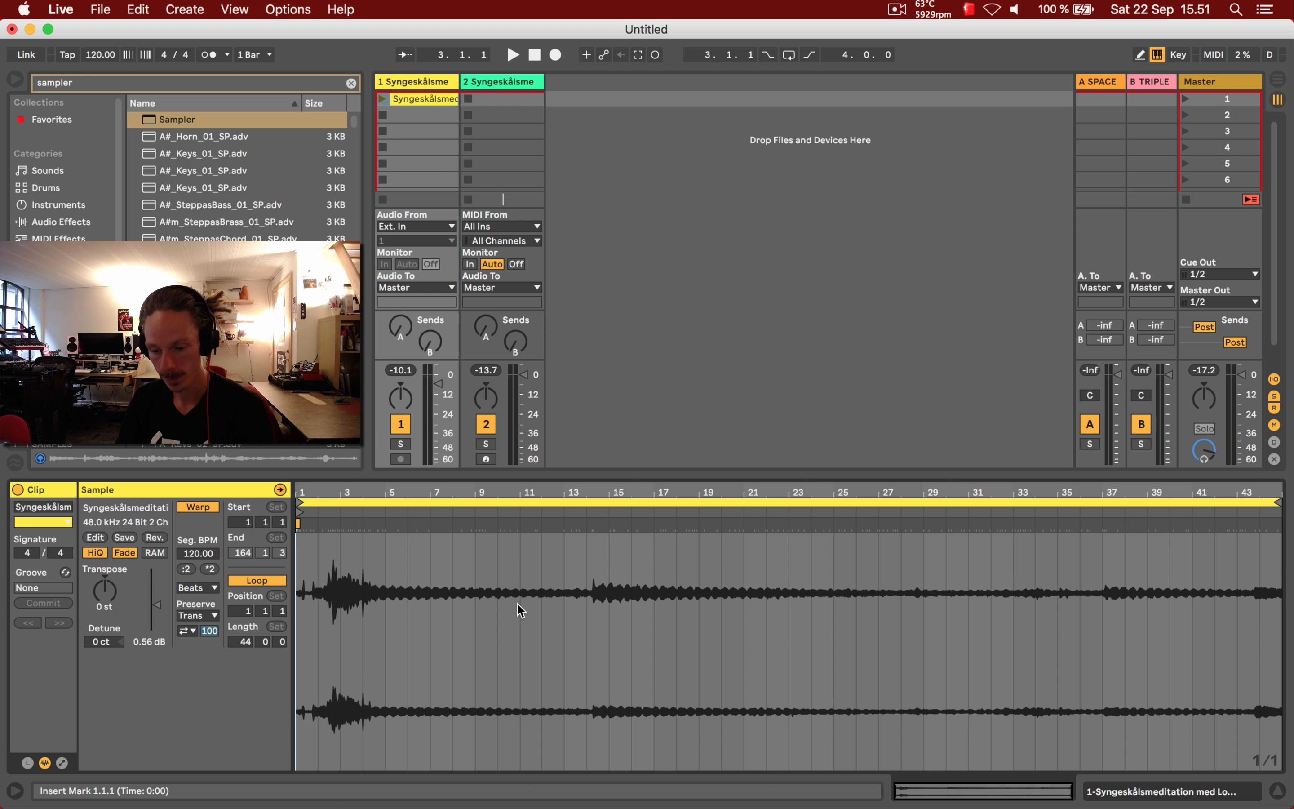
pyautogui.moveTo(562, 651); pyautogui.dragTo(716, 647)
pyautogui.press('super+l')
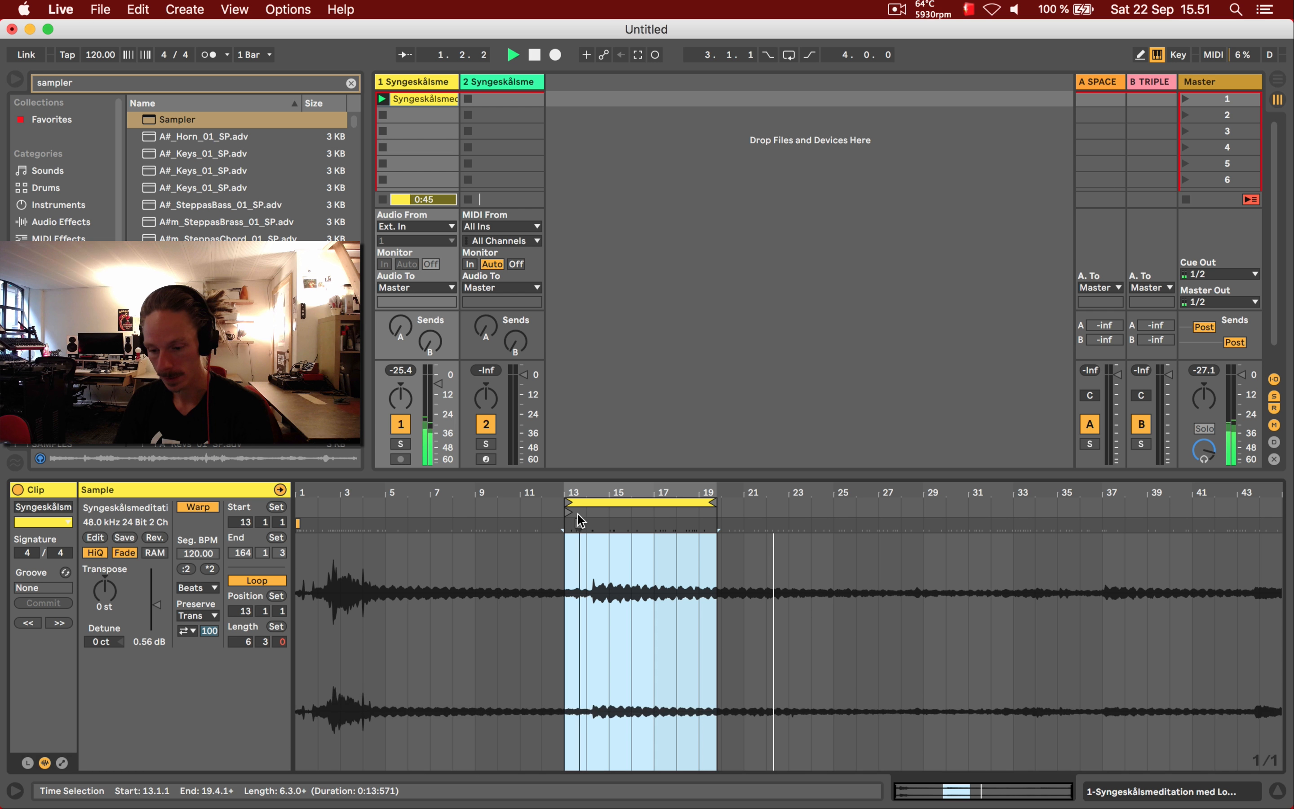
pyautogui.press('space')
pyautogui.moveTo(568, 512)
pyautogui.mouseDown()
pyautogui.moveTo(475, 520)
pyautogui.moveTo(514, 514)
pyautogui.mouseUp()
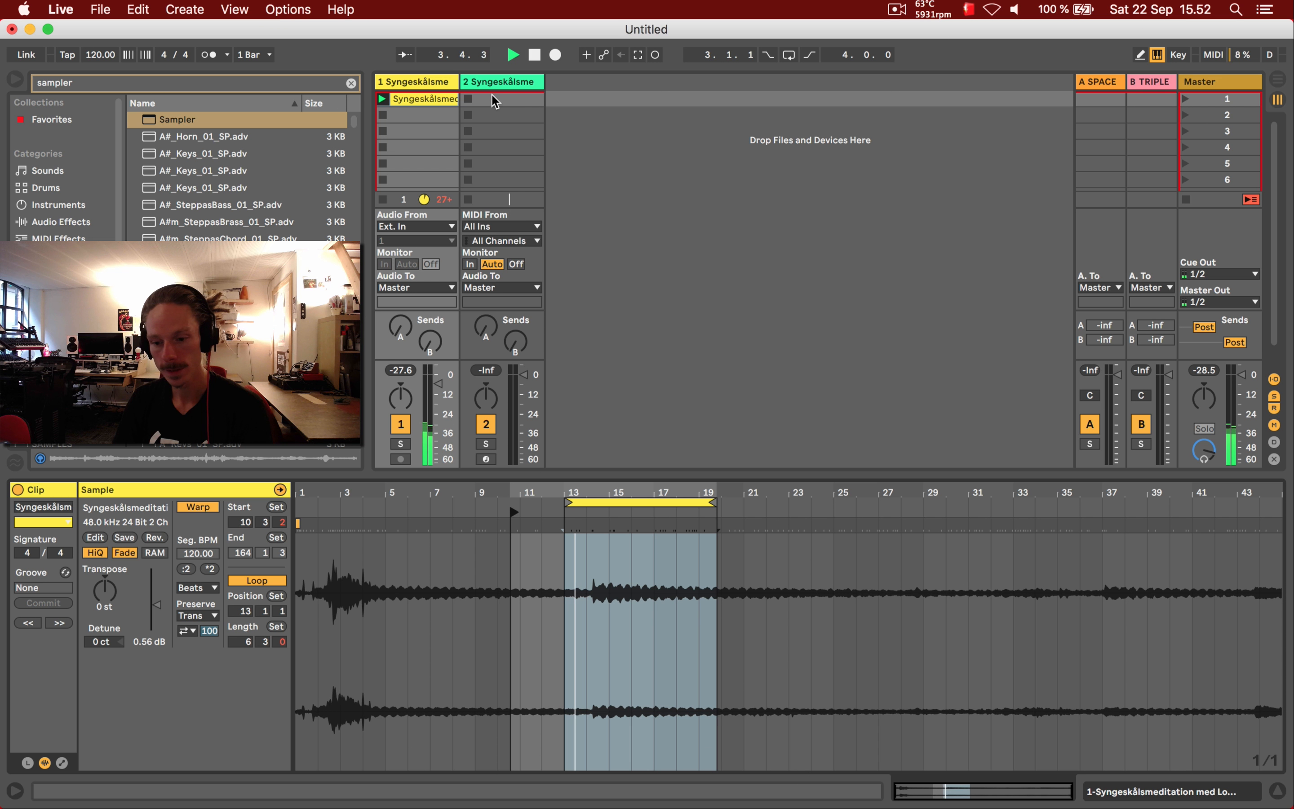
pyautogui.press('space')
# - Return to the Sampler on track 2, move the sustain loop to about 120006–378076, and play a note
pyautogui.doubleClick(503, 82)
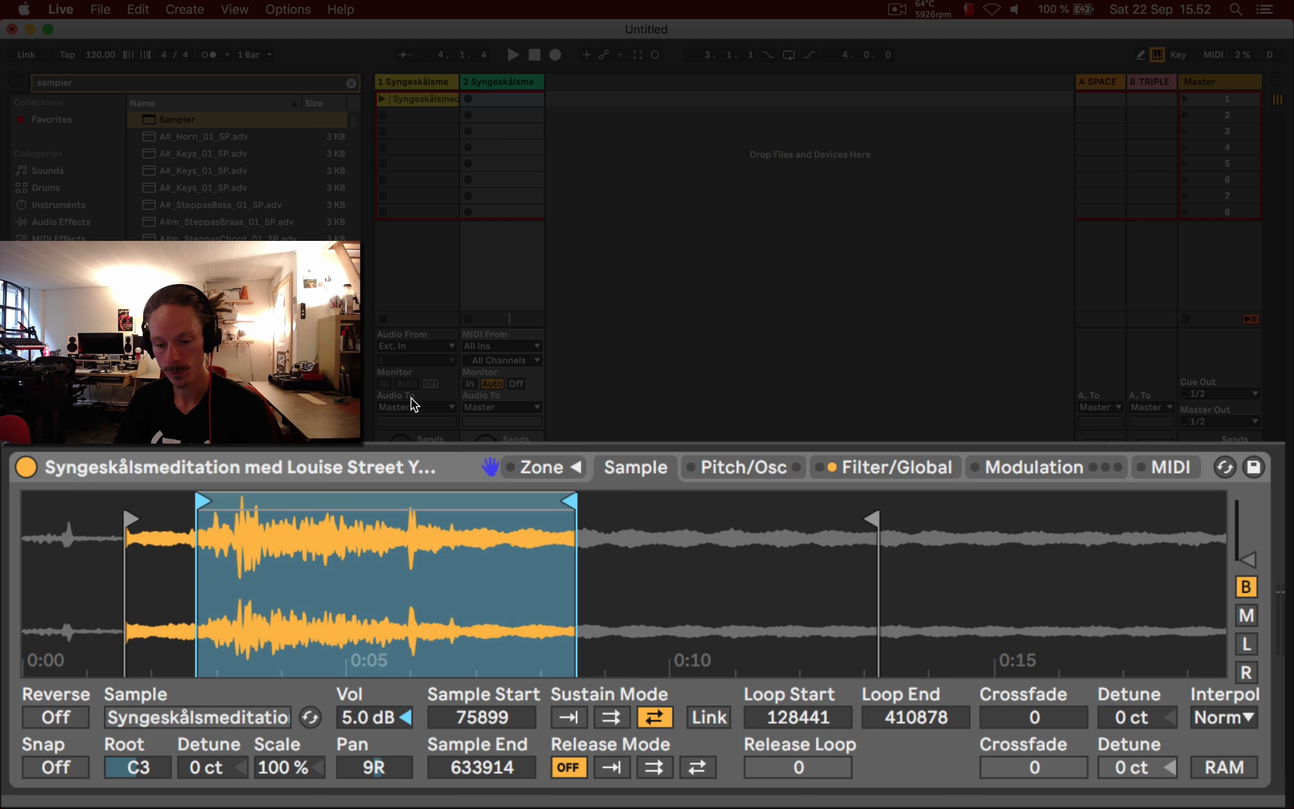
pyautogui.moveTo(159, 579); pyautogui.dragTo(197, 557)
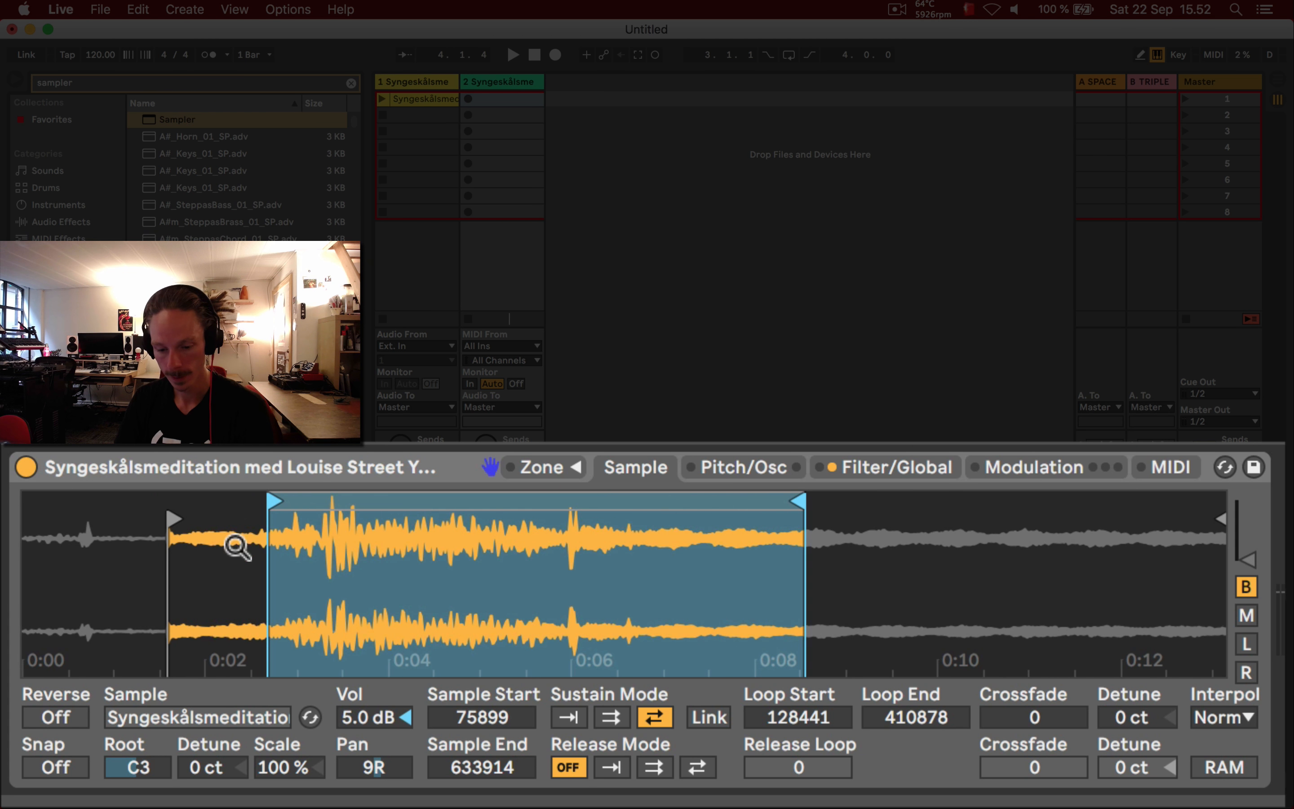
pyautogui.moveTo(367, 500); pyautogui.dragTo(350, 507)
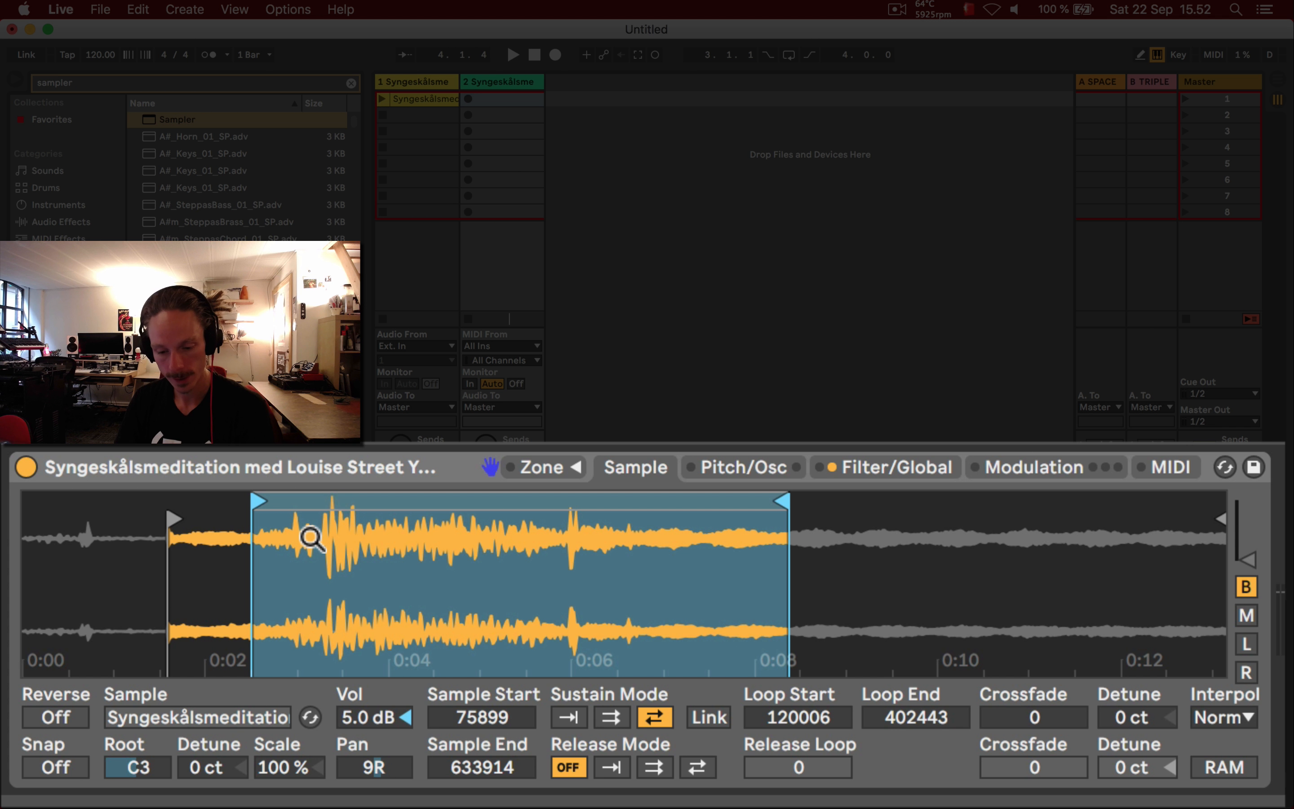
pyautogui.moveTo(778, 515); pyautogui.dragTo(733, 514)
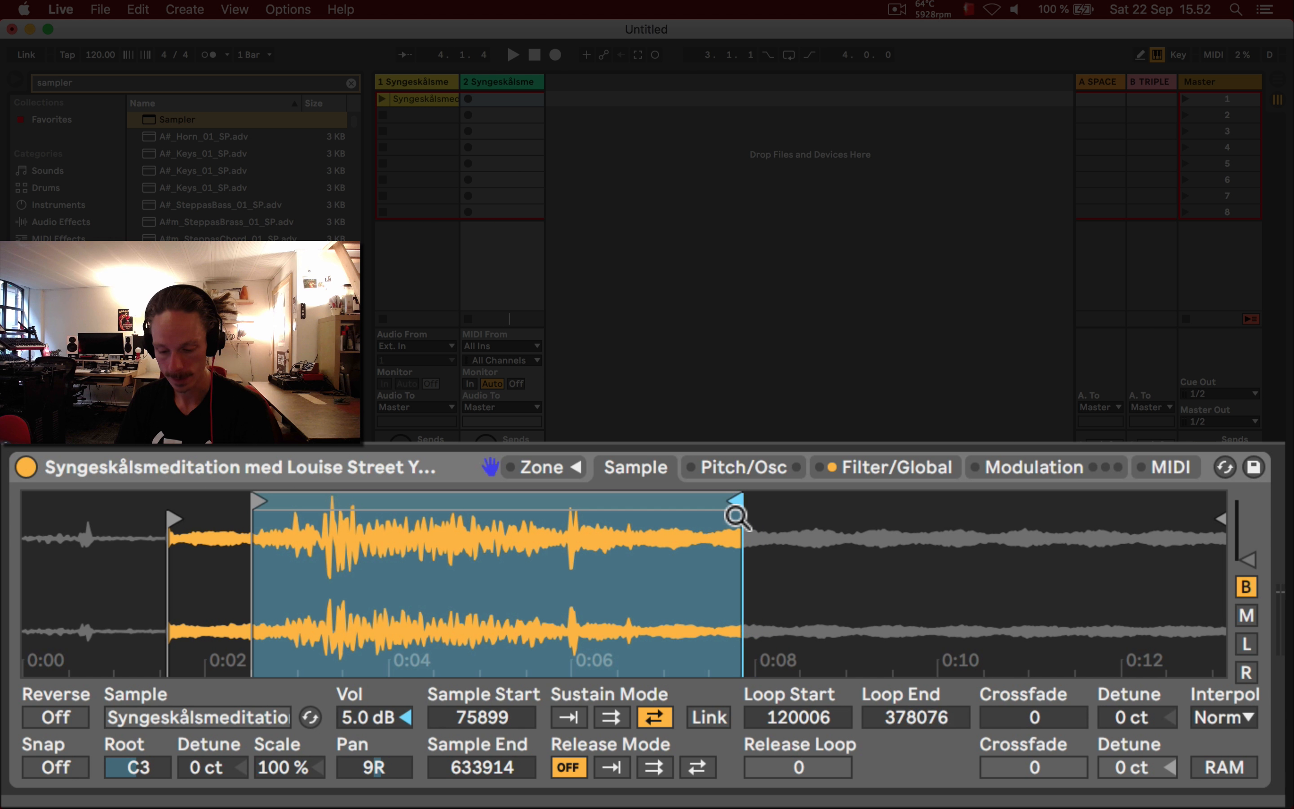
pyautogui.press('a')
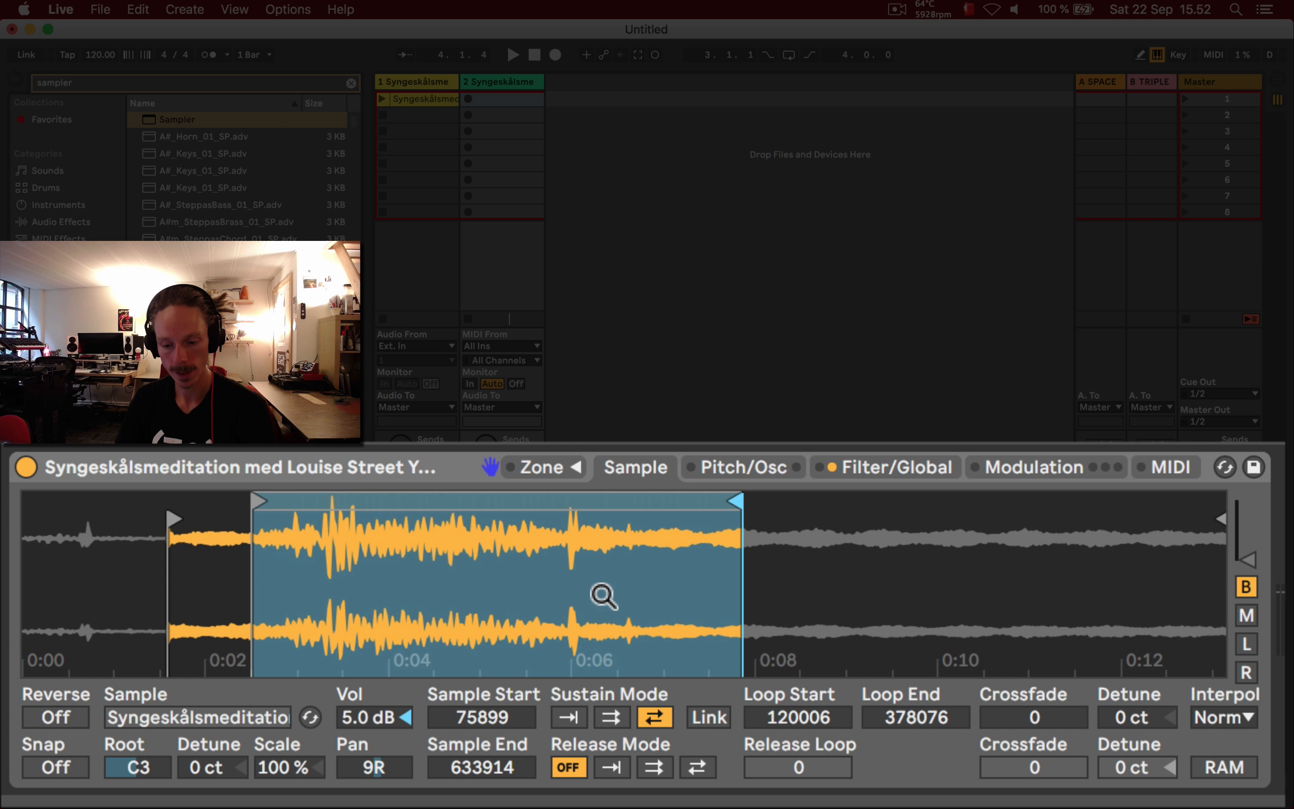
# - Move the sustain loop end to about 377906, where the magnified waveform crosses zero
pyautogui.moveTo(737, 563); pyautogui.dragTo(736, 643)
pyautogui.moveTo(804, 547); pyautogui.dragTo(804, 574)
pyautogui.moveTo(971, 562); pyautogui.dragTo(971, 632)
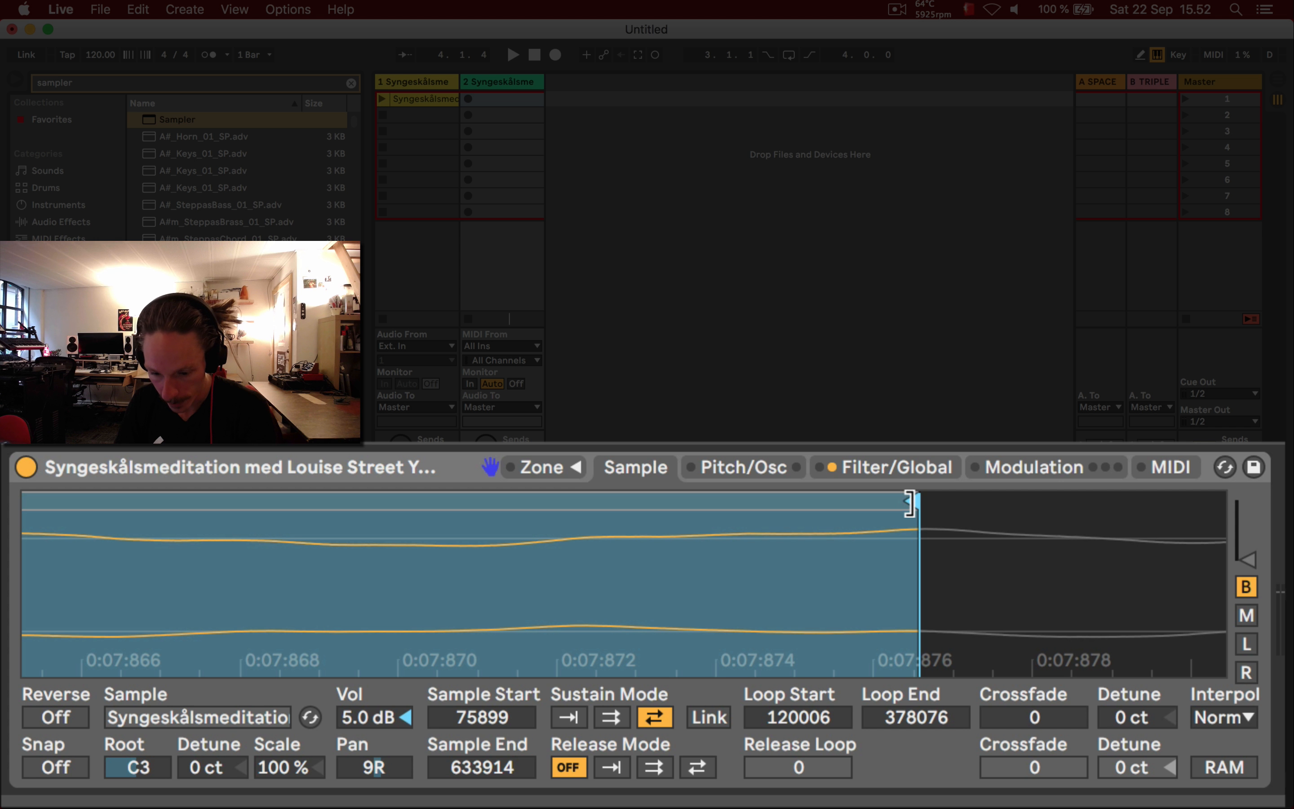
pyautogui.moveTo(909, 504); pyautogui.dragTo(630, 509)
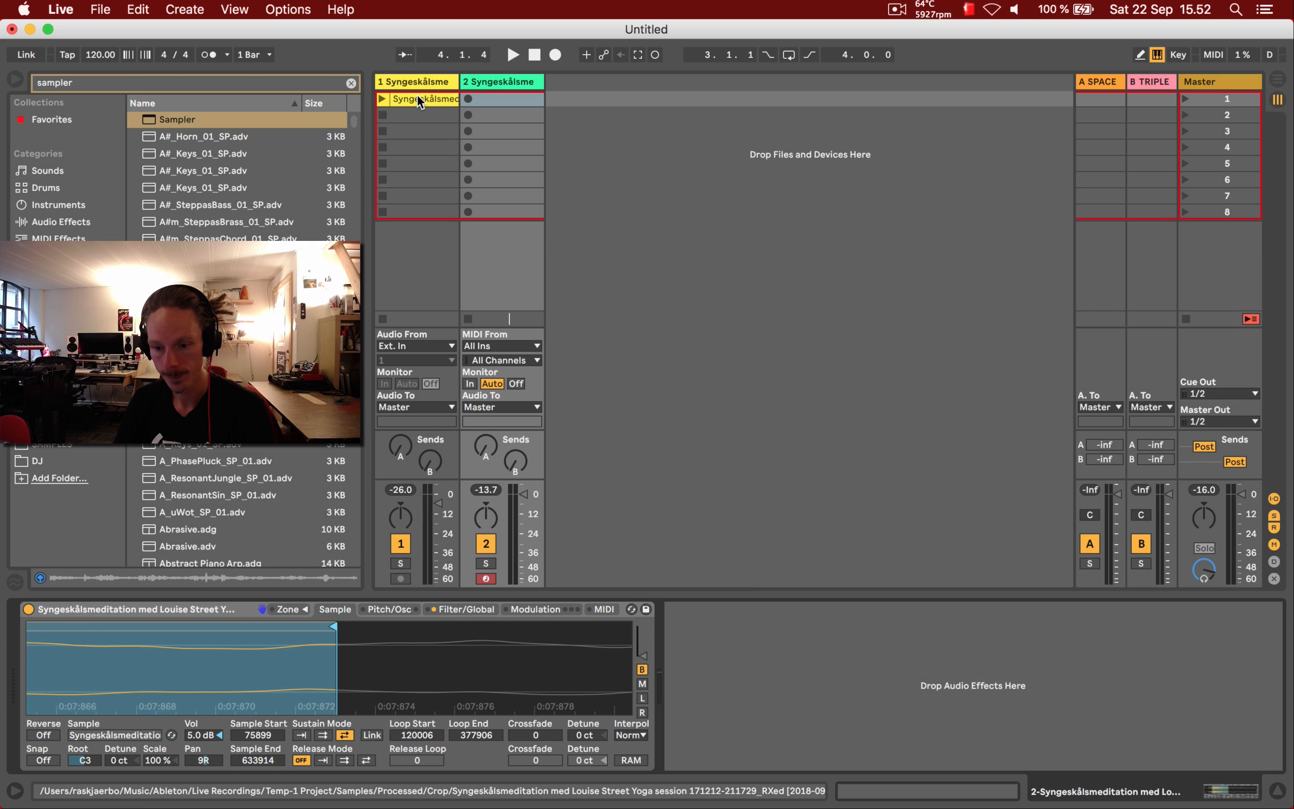
# - Open the track 1 audio clip and examine its waveform close up for zero crossings
pyautogui.doubleClick(419, 99)
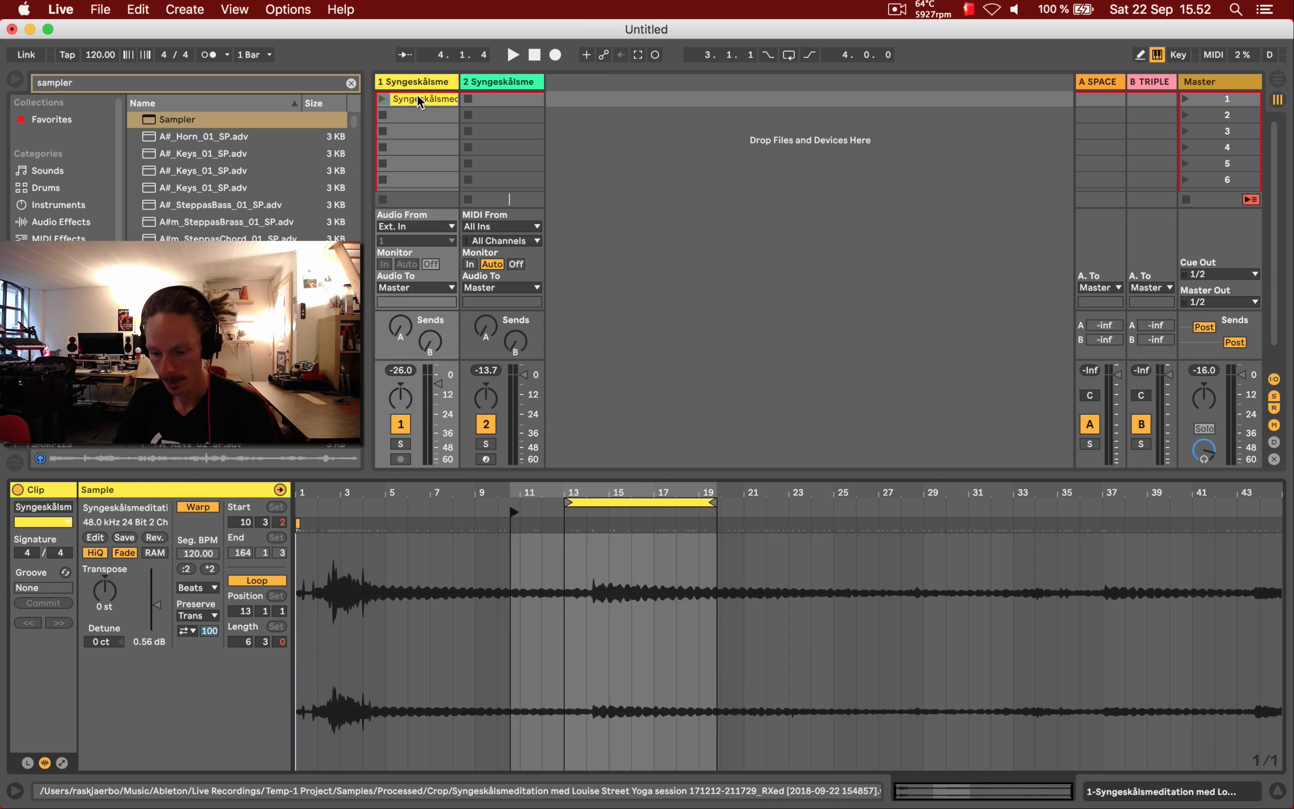
pyautogui.moveTo(616, 489); pyautogui.dragTo(619, 663)
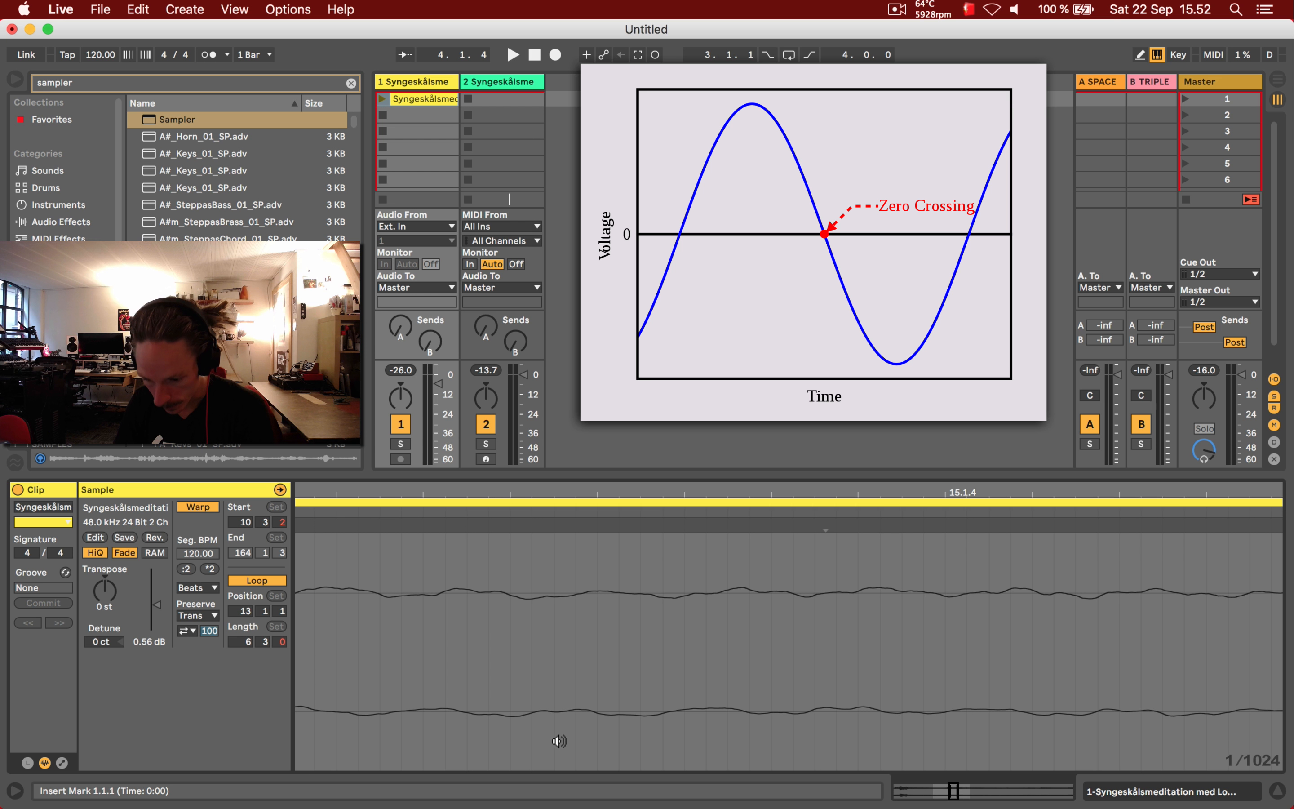
# - Return to the Sampler and turn on Snap for the sample and loop markers
pyautogui.click(491, 95)
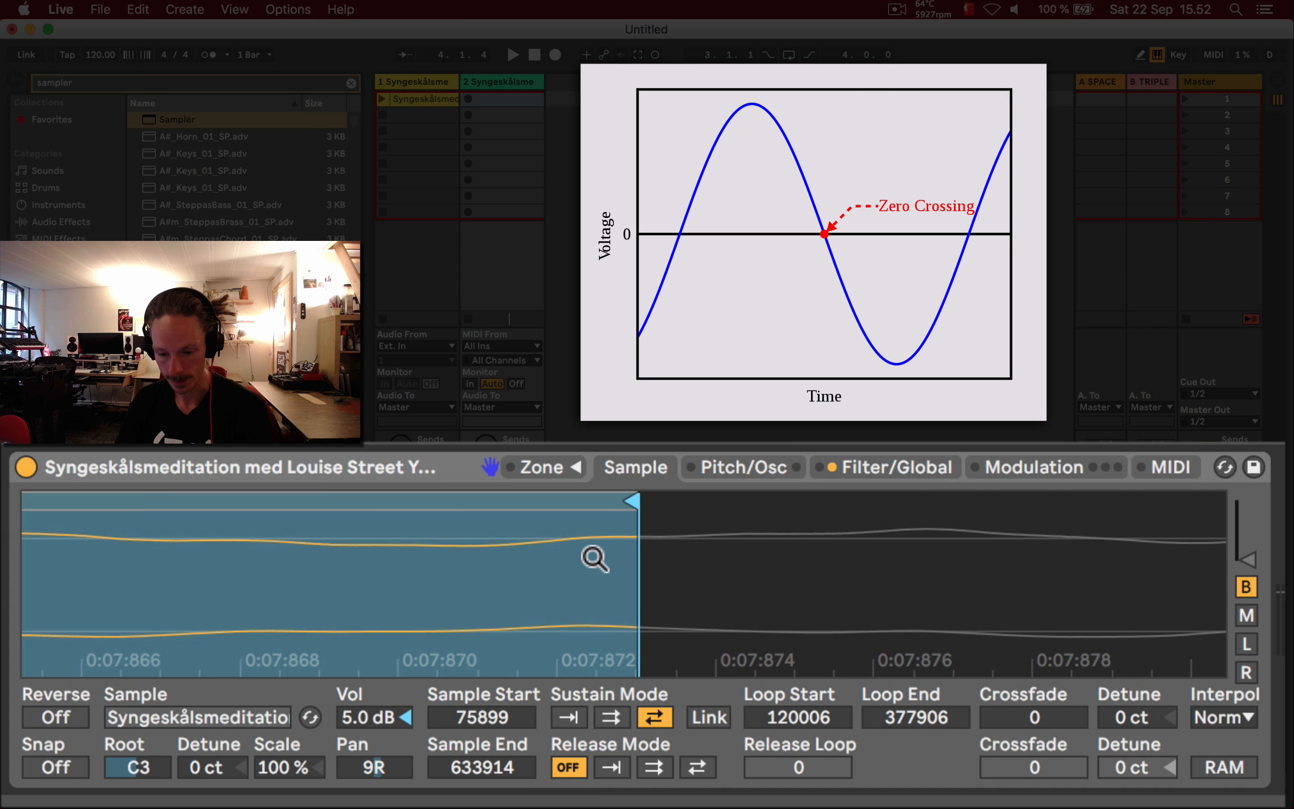
pyautogui.moveTo(592, 557); pyautogui.dragTo(592, 492)
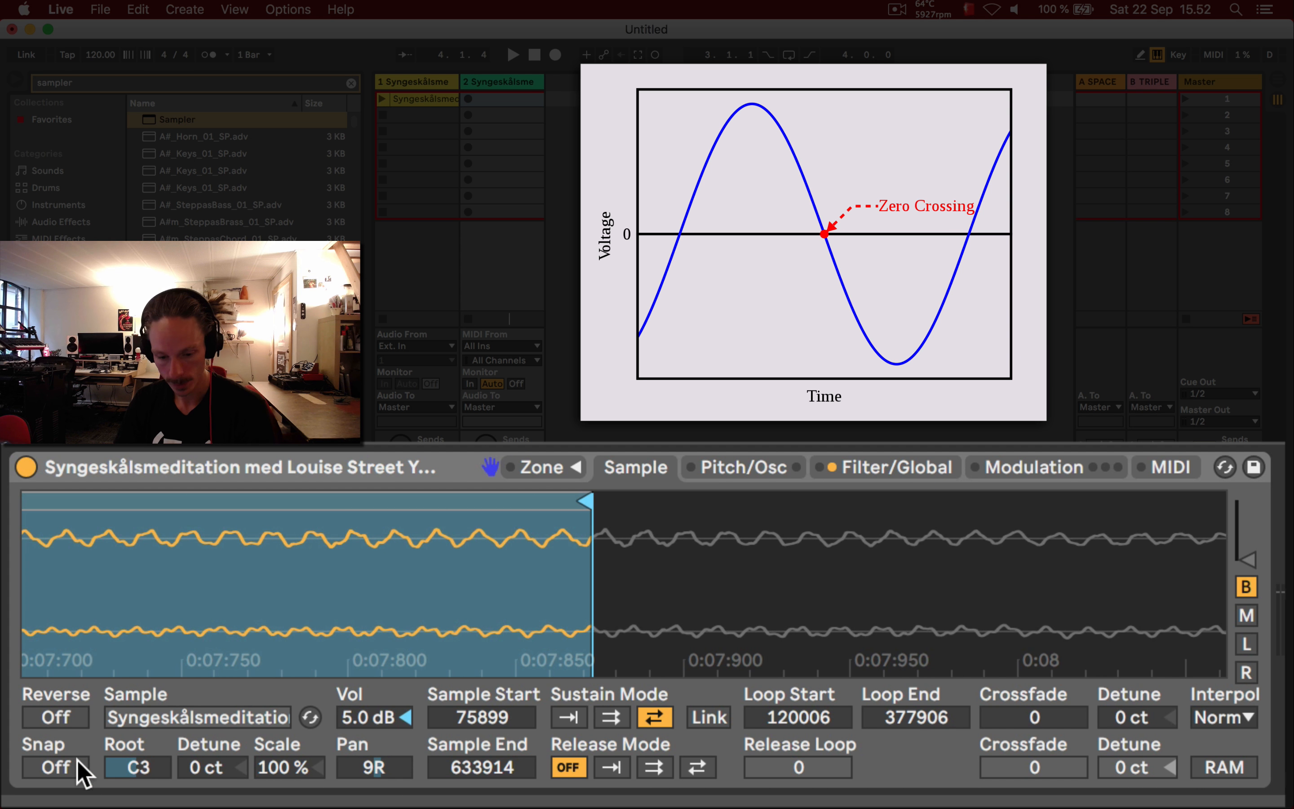
pyautogui.click(63, 767)
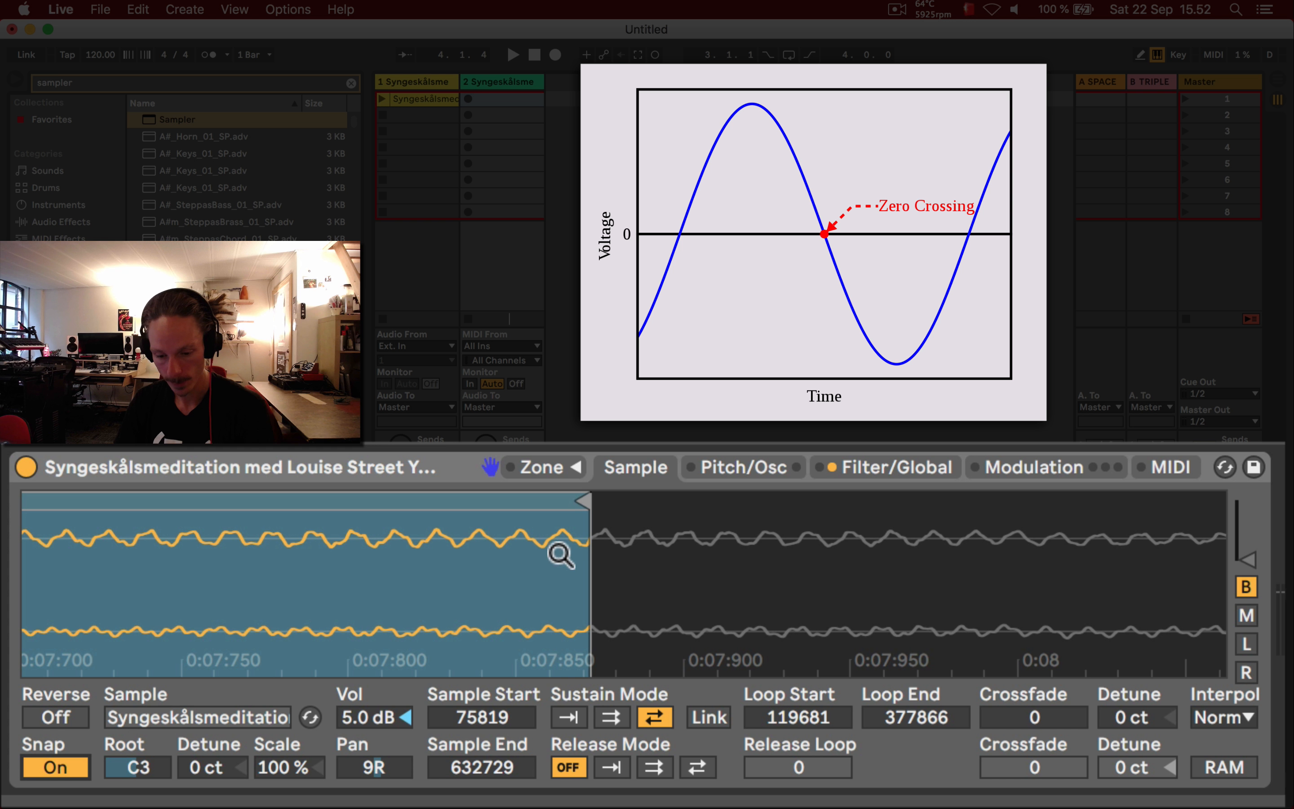
pyautogui.moveTo(584, 502)
pyautogui.mouseDown()
pyautogui.moveTo(677, 509)
pyautogui.moveTo(593, 515)
pyautogui.moveTo(727, 534)
pyautogui.moveTo(594, 513)
pyautogui.moveTo(861, 494)
pyautogui.moveTo(858, 455)
pyautogui.mouseUp()
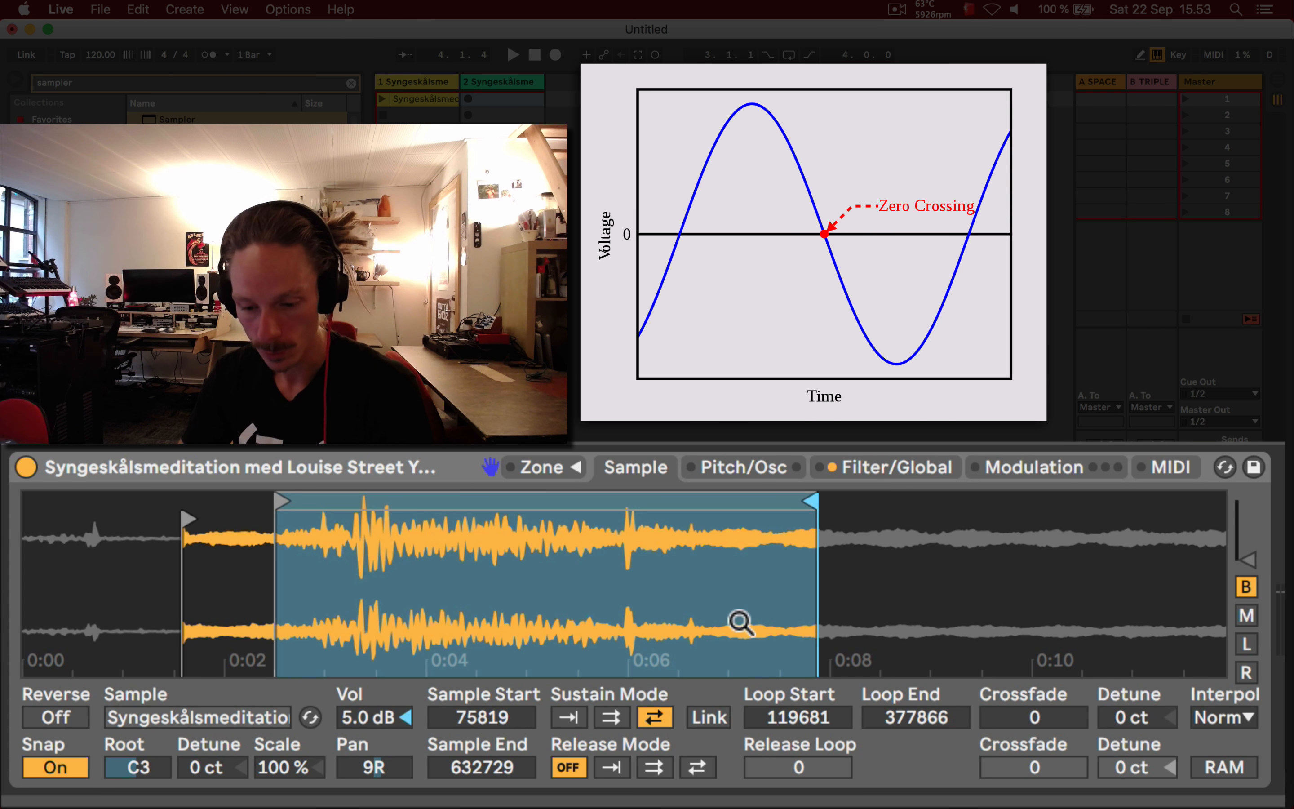
# - Examine the waveform's zero crossings close up around 0:05.98, switching the sustain loop off and back to back-and-forth
pyautogui.moveTo(820, 543); pyautogui.dragTo(786, 516)
pyautogui.moveTo(698, 537); pyautogui.dragTo(695, 663)
pyautogui.moveTo(1124, 555); pyautogui.dragTo(832, 557)
pyautogui.moveTo(692, 580); pyautogui.dragTo(693, 588)
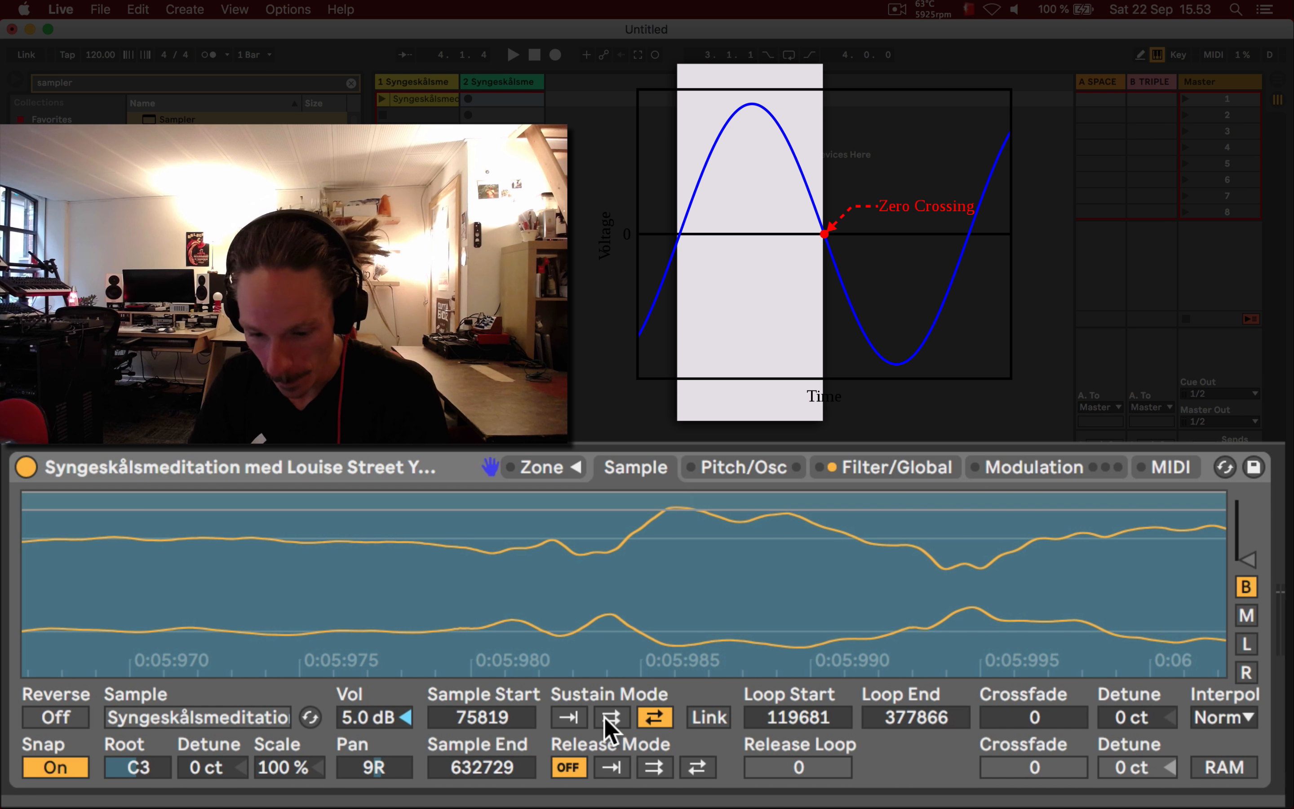
pyautogui.click(568, 716)
pyautogui.moveTo(680, 597); pyautogui.dragTo(680, 597)
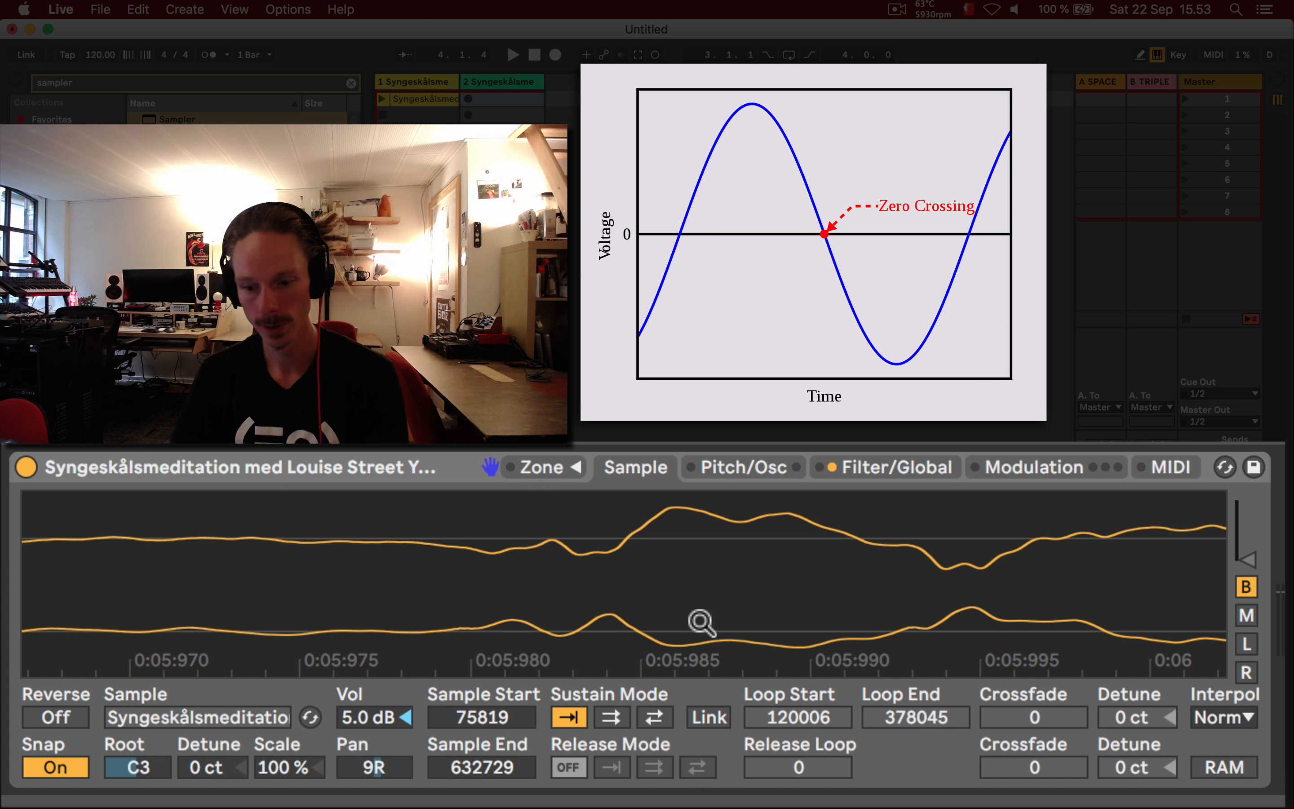
pyautogui.click(659, 709)
pyautogui.moveTo(701, 590); pyautogui.dragTo(418, 586)
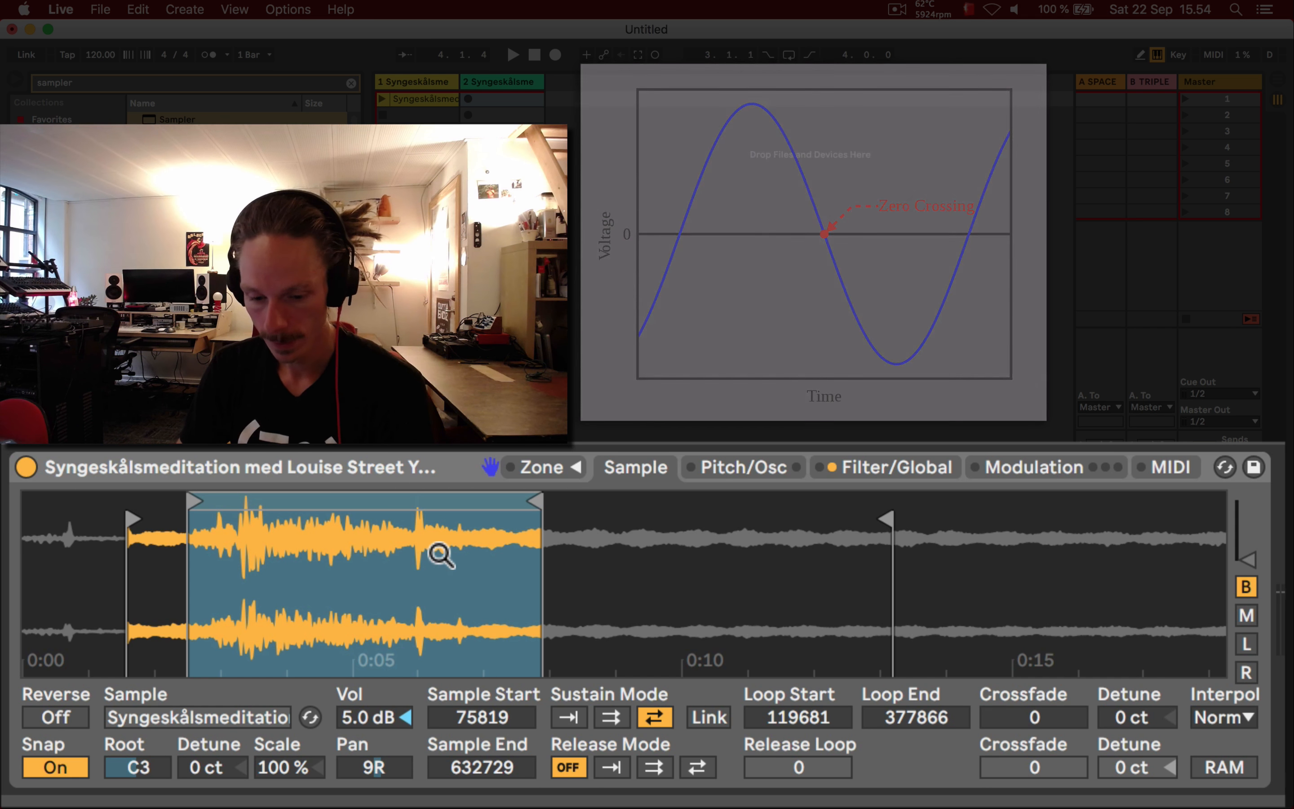
# - Try to adjust the sustain loop's crossfade, and shift the loop to about 105190–363691
pyautogui.moveTo(1038, 728)
pyautogui.mouseDown()
pyautogui.moveTo(1037, 674)
pyautogui.moveTo(1037, 729)
pyautogui.mouseUp()
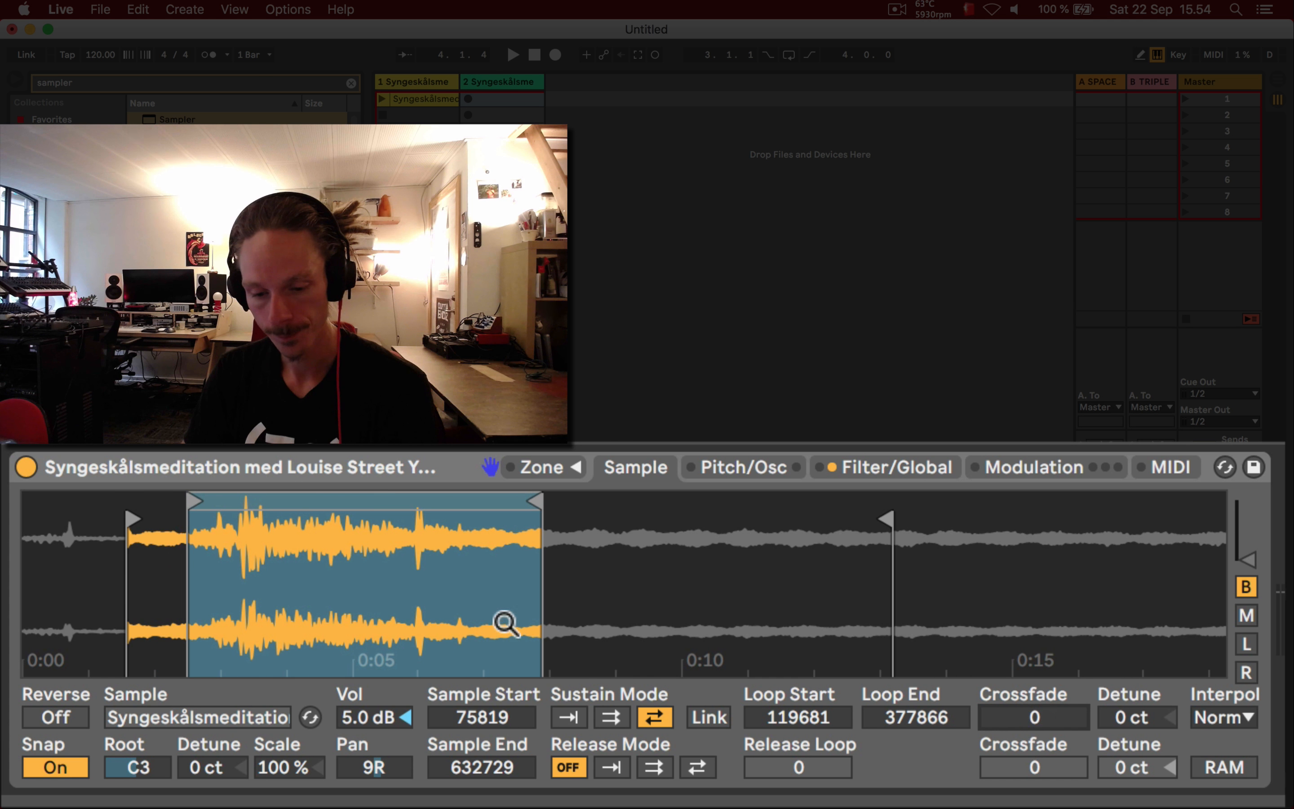
pyautogui.moveTo(370, 495); pyautogui.dragTo(46, 497)
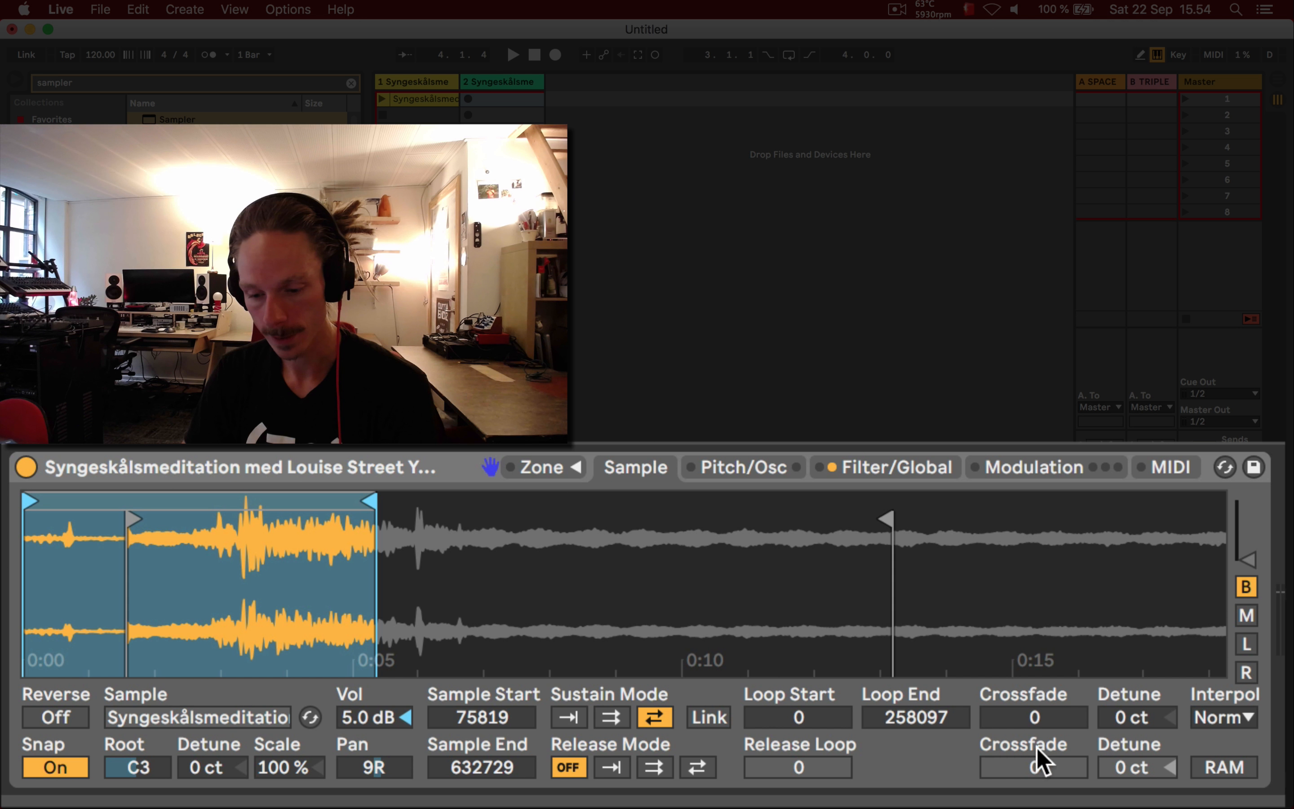
pyautogui.click(1037, 719)
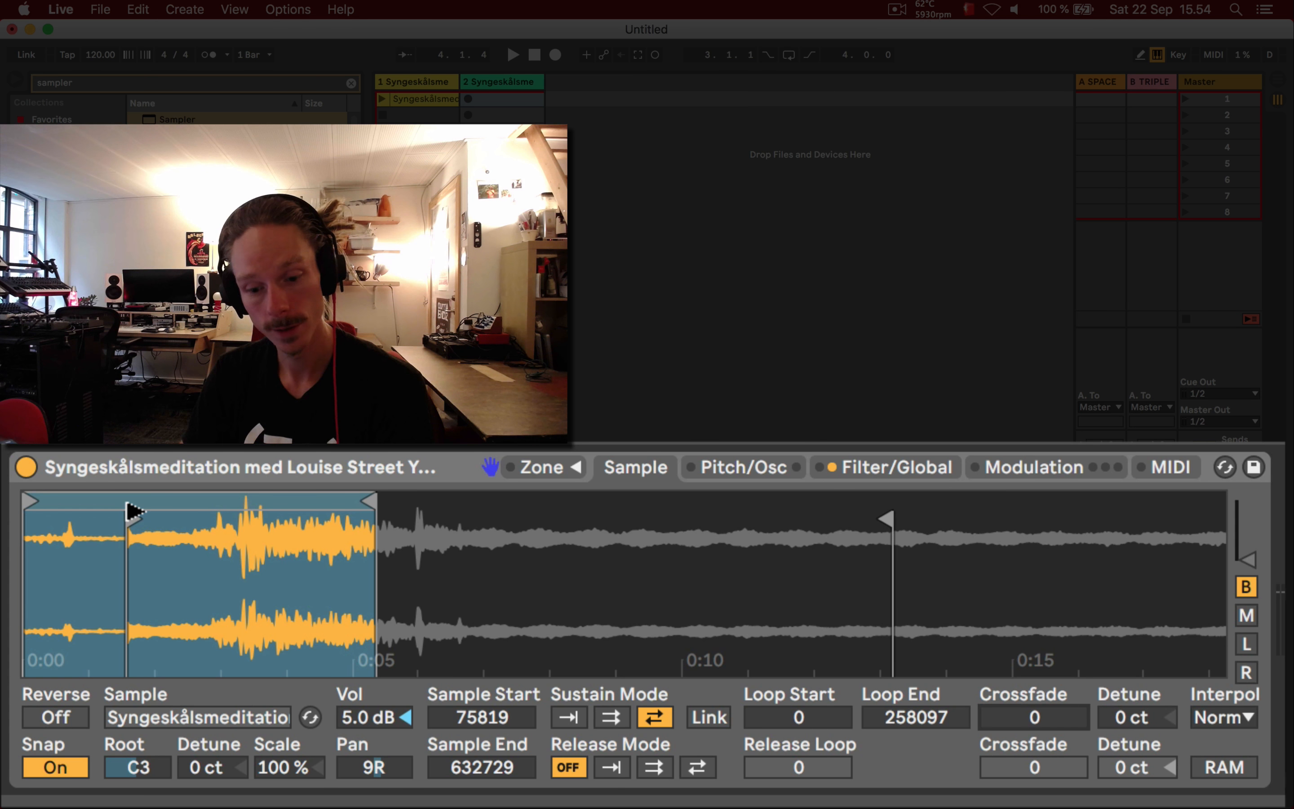
pyautogui.moveTo(159, 501); pyautogui.dragTo(302, 501)
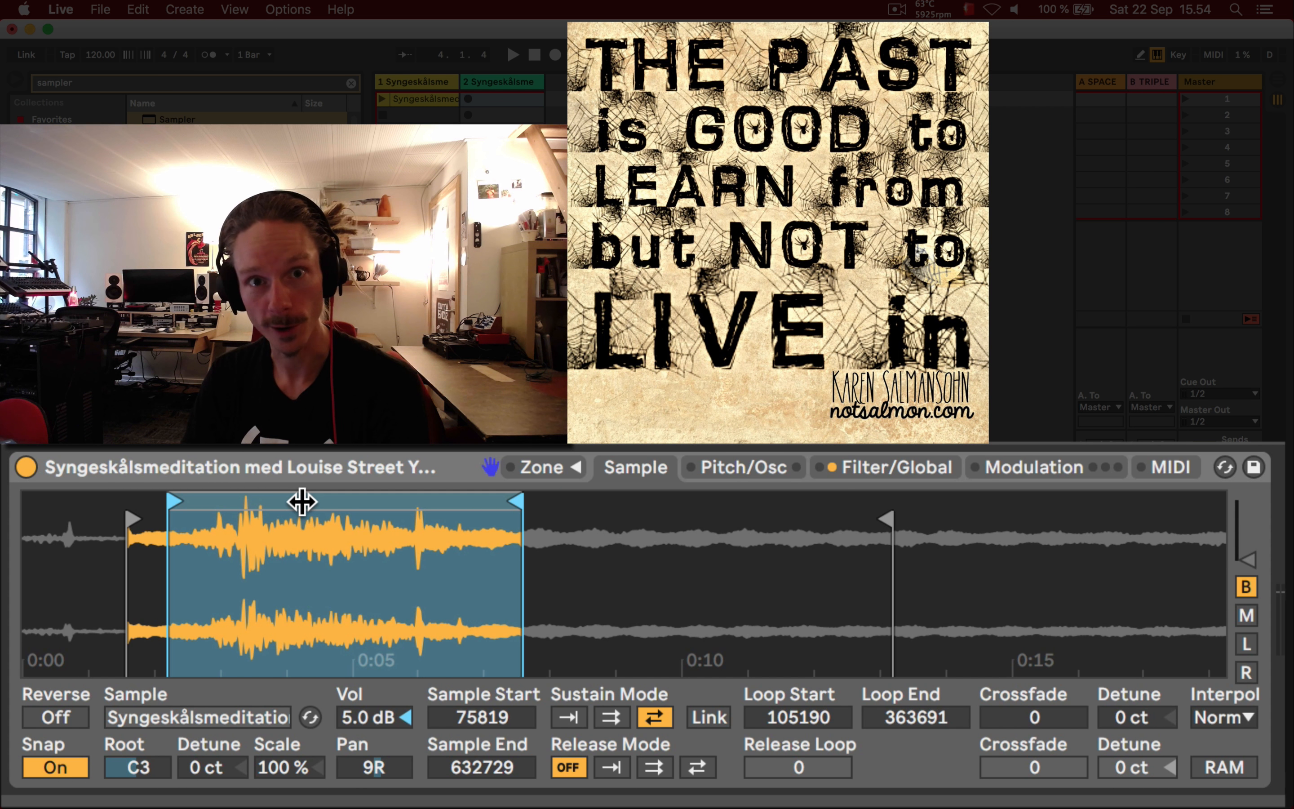
# - Set the sustain loop's crossfade to 22168, audition the loop, and extend the loop end to 427511
pyautogui.moveTo(1032, 720)
pyautogui.mouseDown()
pyautogui.moveTo(1032, 690)
pyautogui.moveTo(1032, 717)
pyautogui.moveTo(1019, 721)
pyautogui.mouseUp()
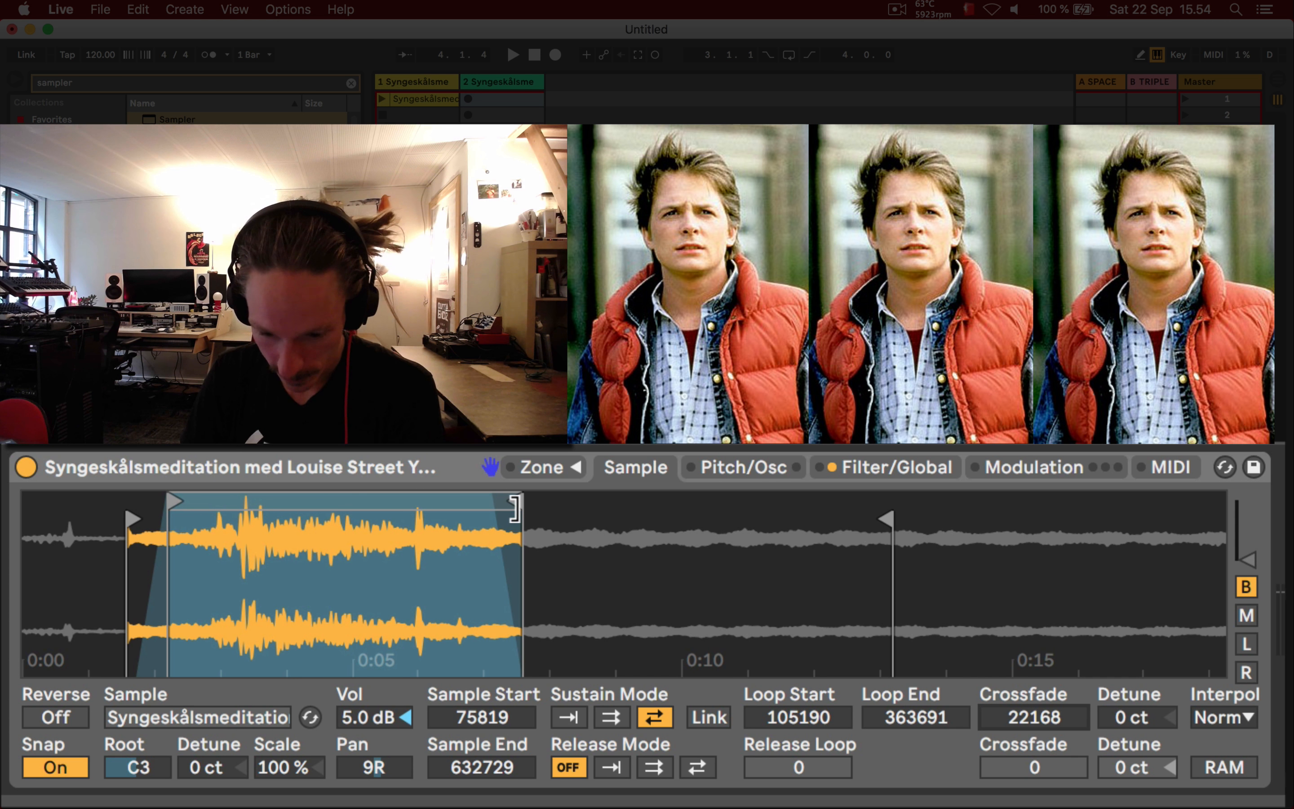
pyautogui.press('a')
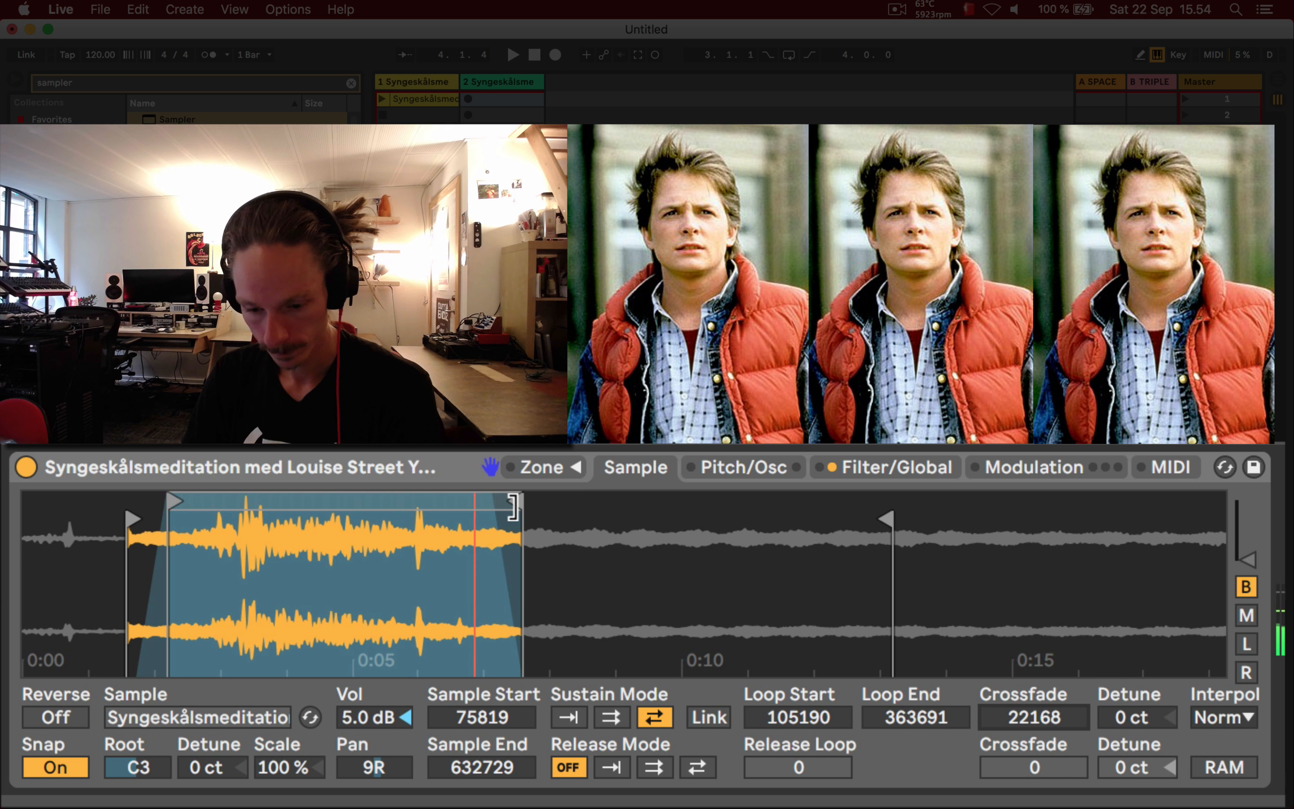
pyautogui.moveTo(513, 508); pyautogui.dragTo(608, 508)
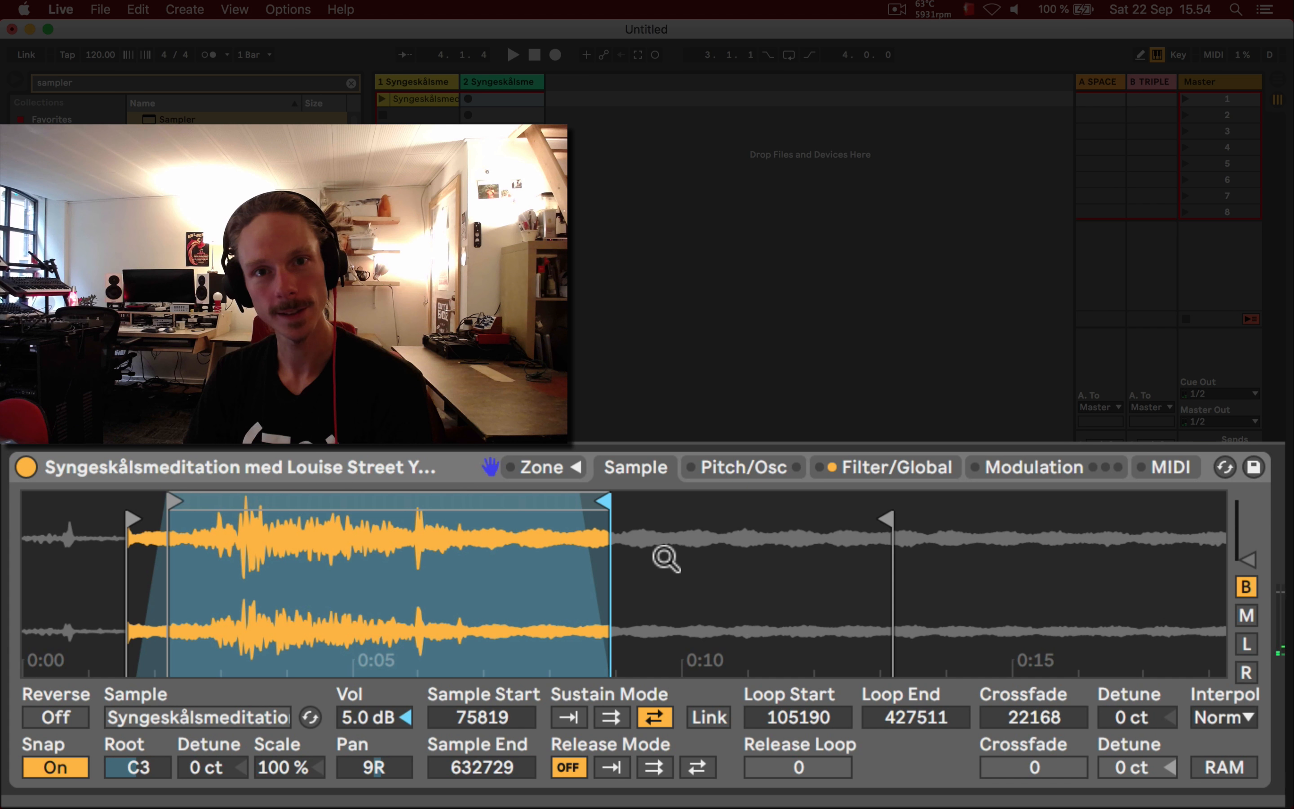
pyautogui.press('z')
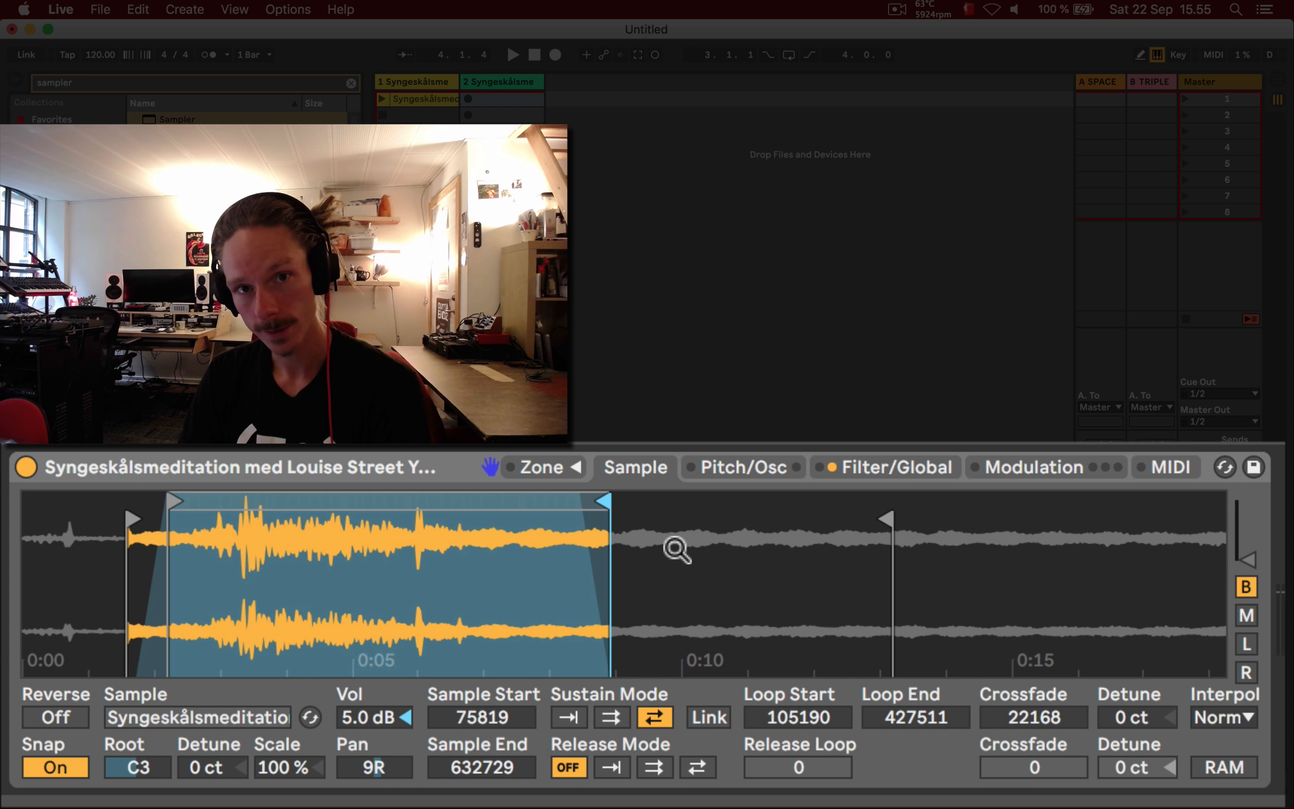
# - Find the Tuner device in the browser and add it after the Sampler on track 2
pyautogui.press('super+f')
pyautogui.write('tuner')
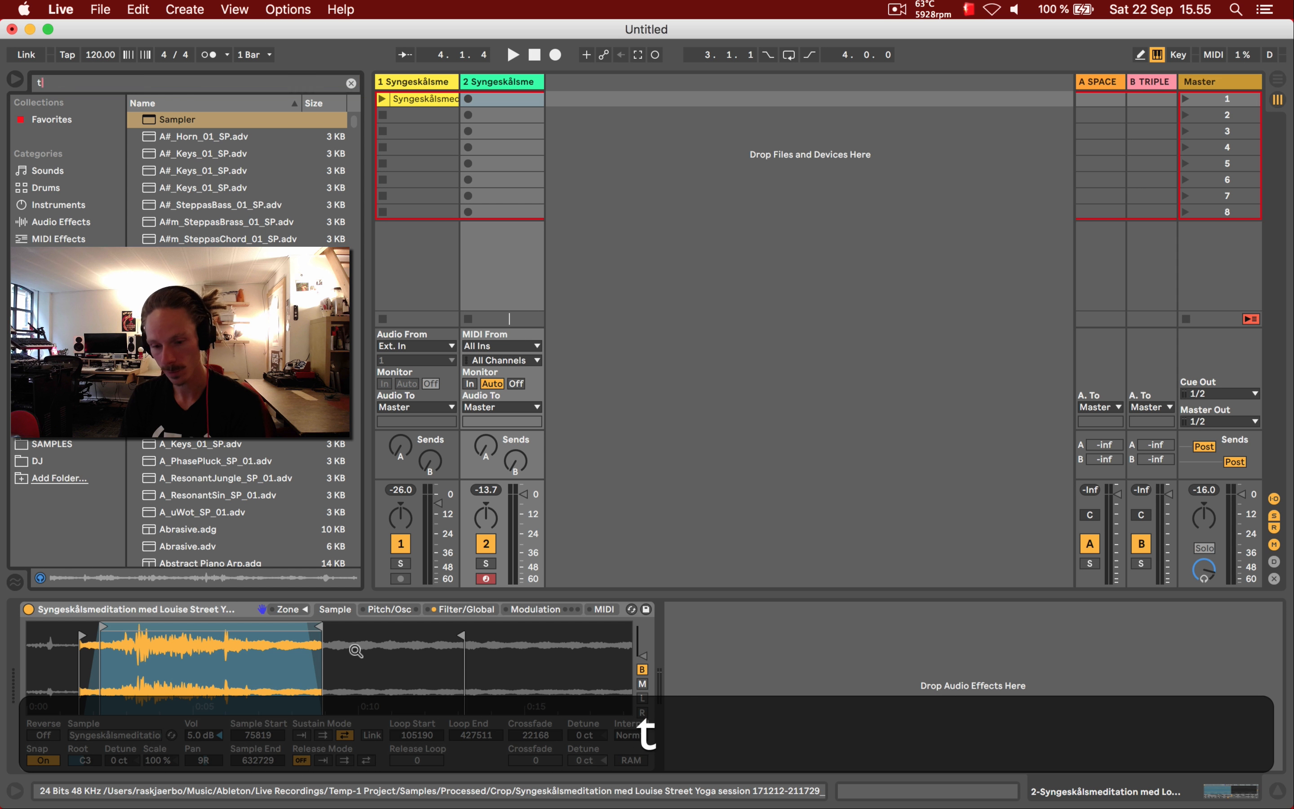
pyautogui.press('Return')
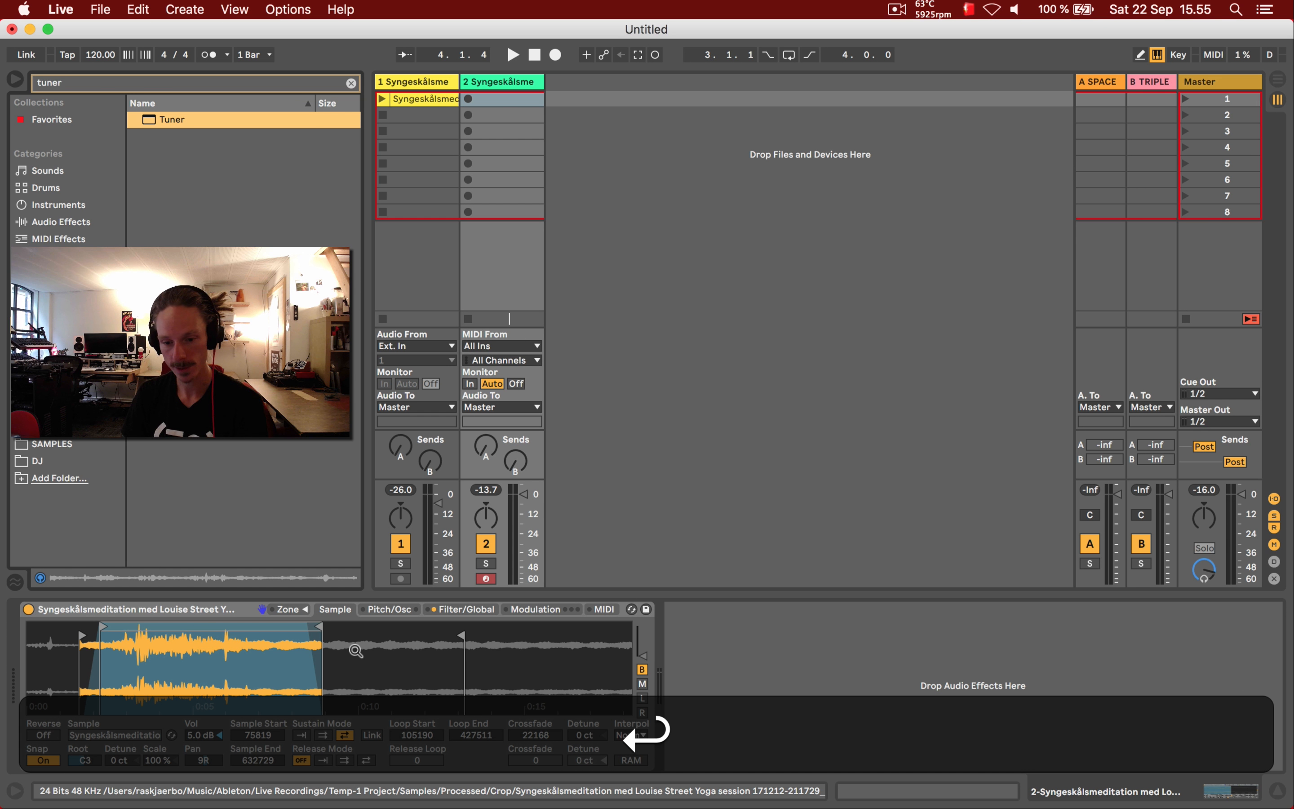
pyautogui.press('Up')
pyautogui.press('Down')
pyautogui.press('Return')
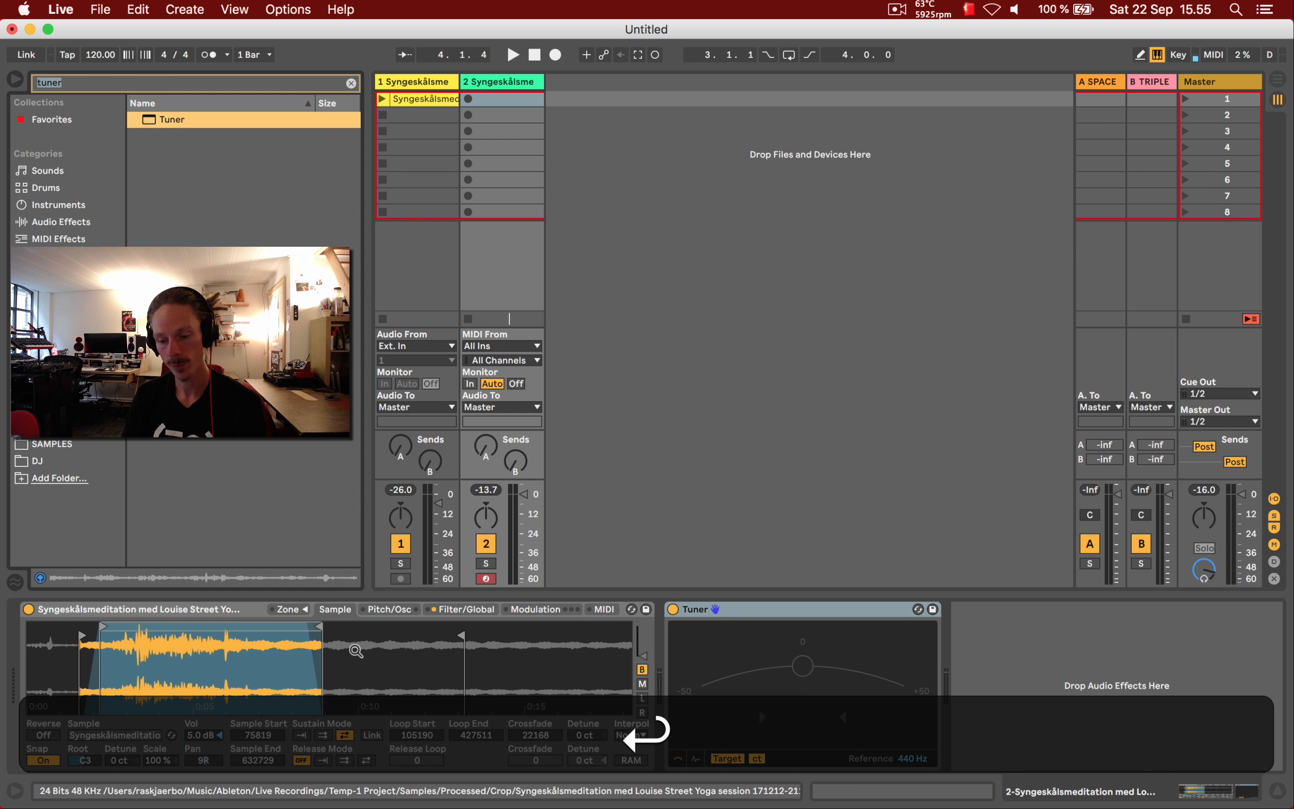
# - Play the C note repeatedly and check the Tuner for the sample's pitch
pyautogui.press('a')
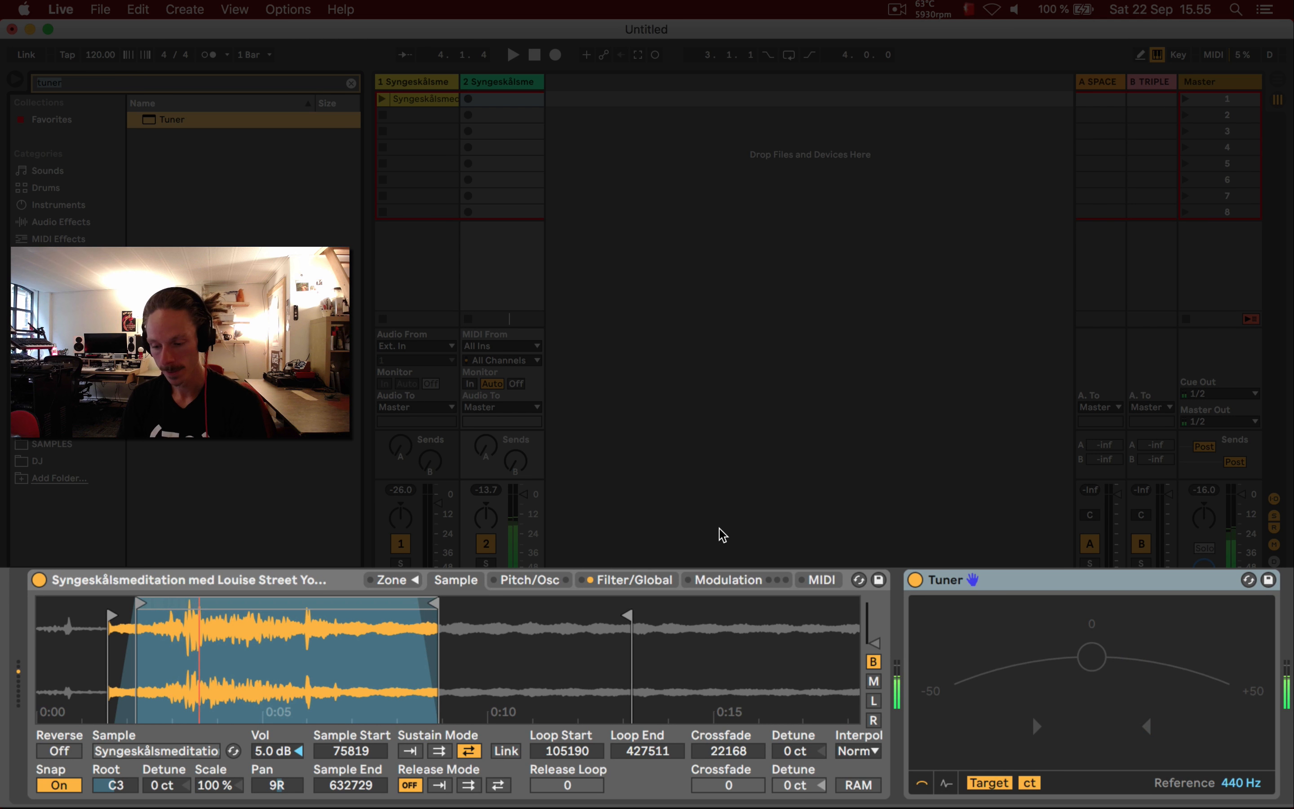
pyautogui.press('a')
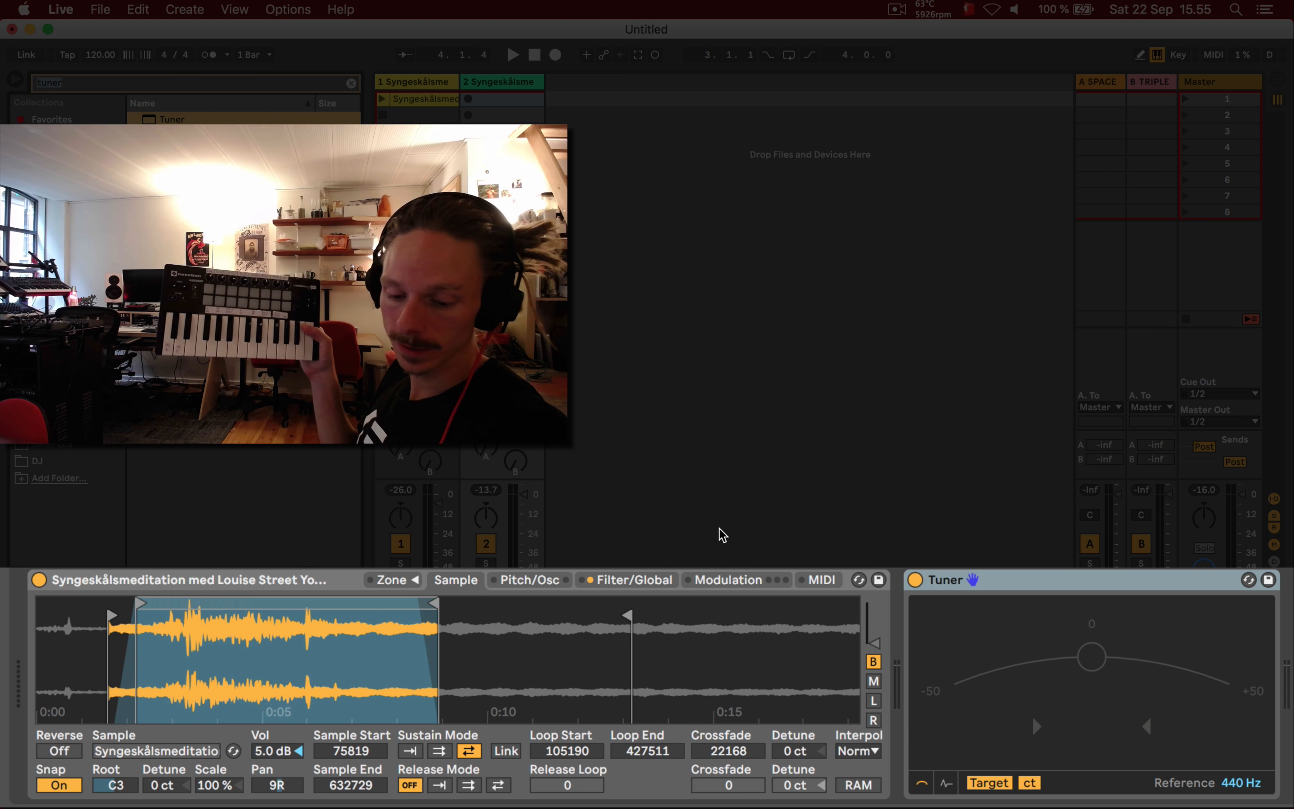
pyautogui.press('a')
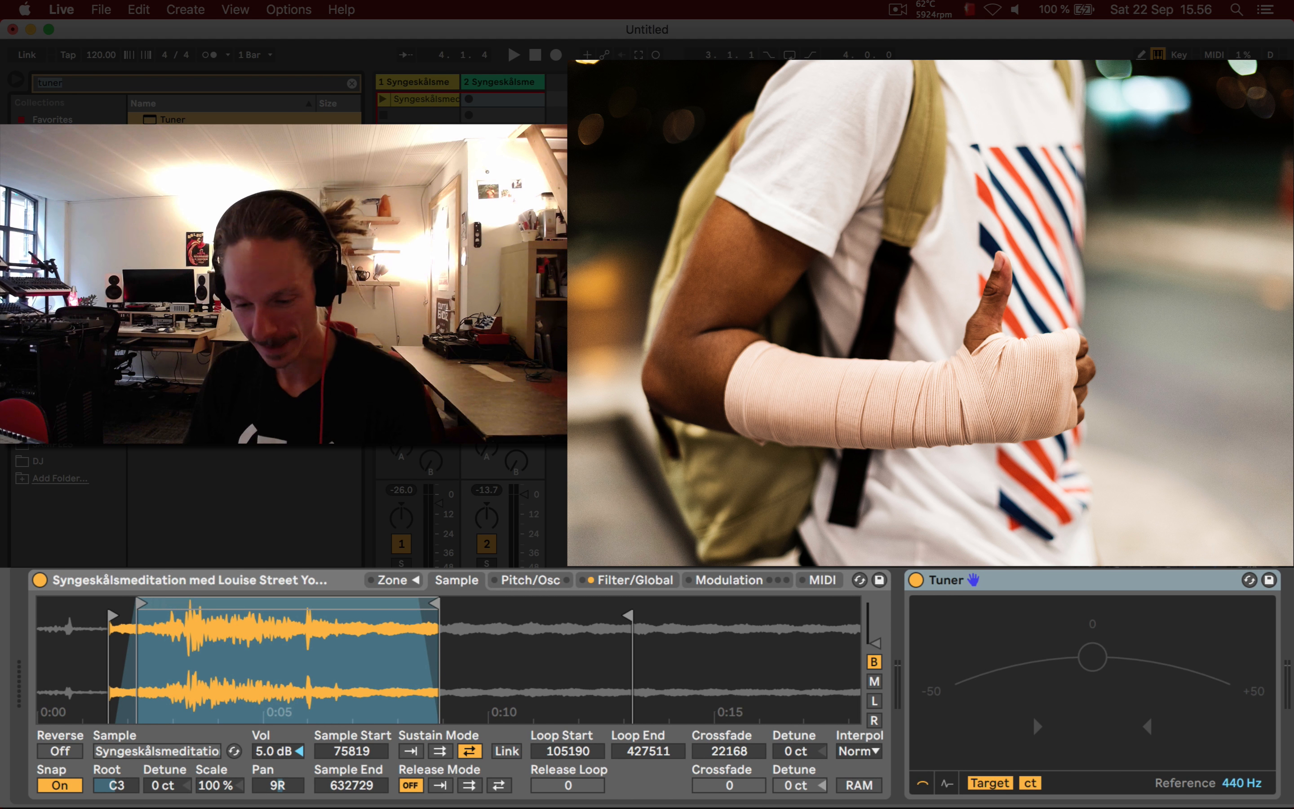
pyautogui.press('a')
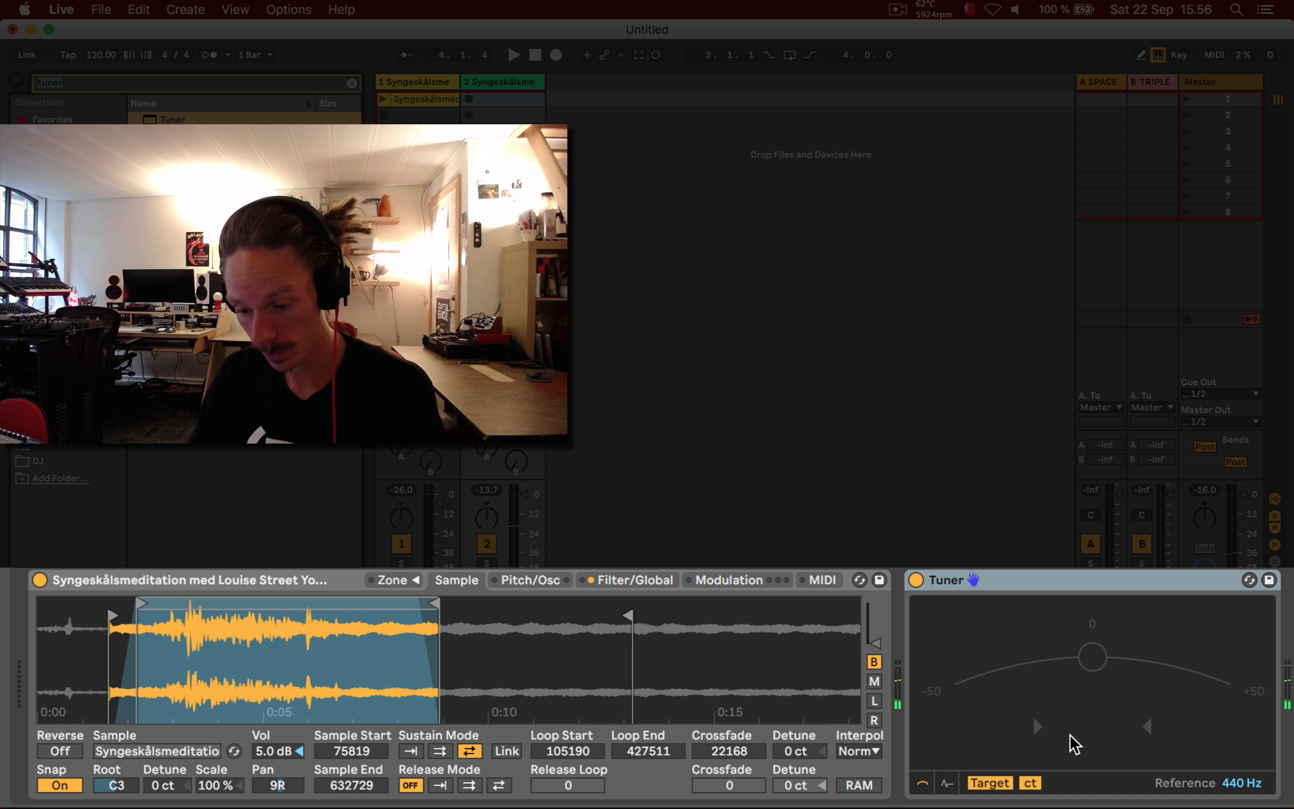
pyautogui.press('a')
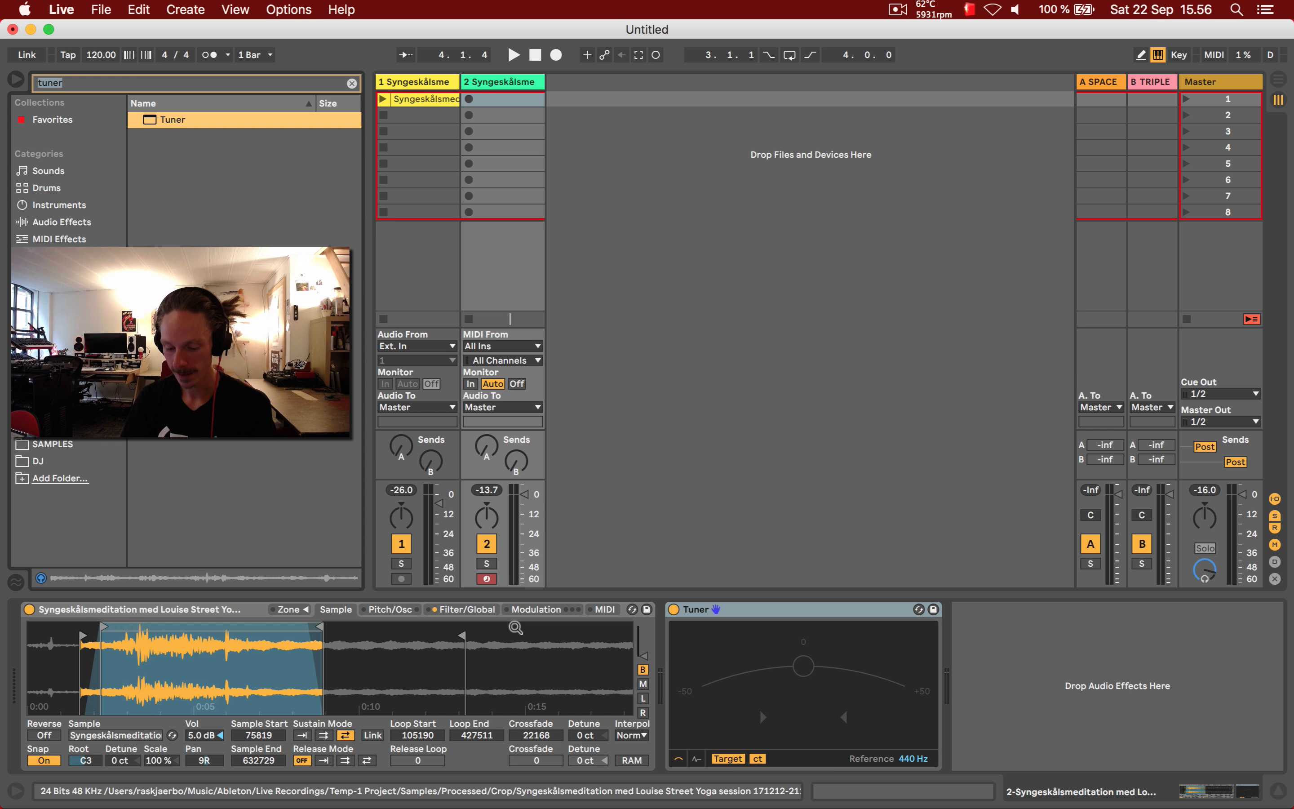
# - Find the Spectrum device, add it after the Tuner, and clear the browser search
pyautogui.press('super+f')
pyautogui.write('spectr')
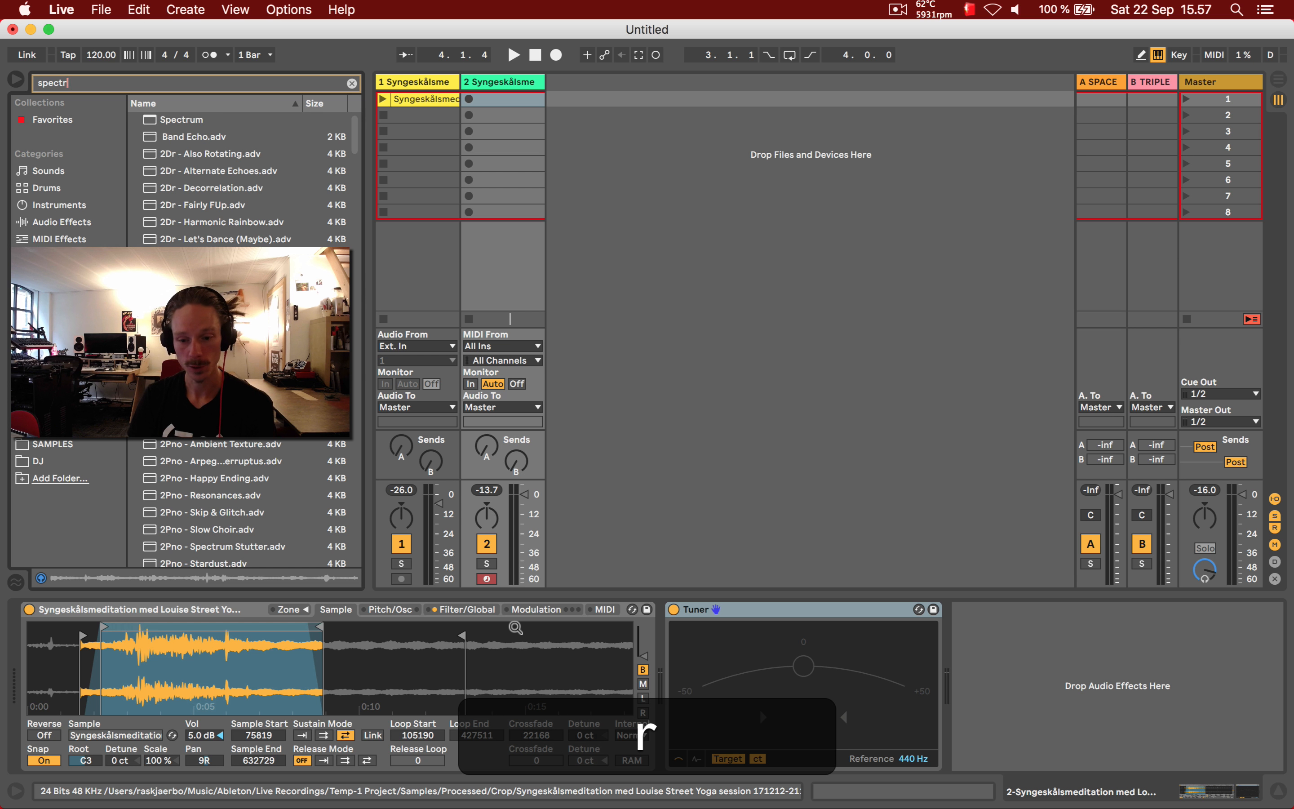
pyautogui.press('Return')
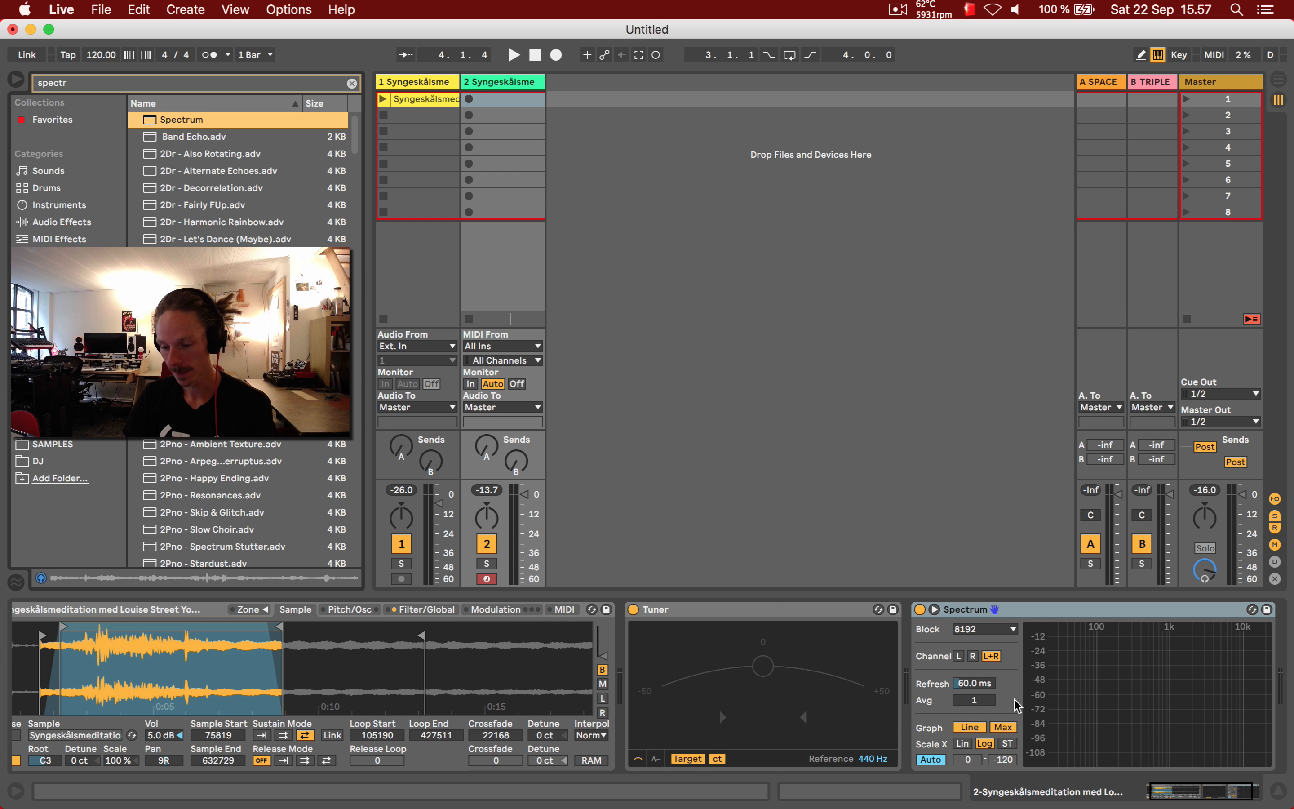
pyautogui.click(352, 84)
pyautogui.click(1111, 688)
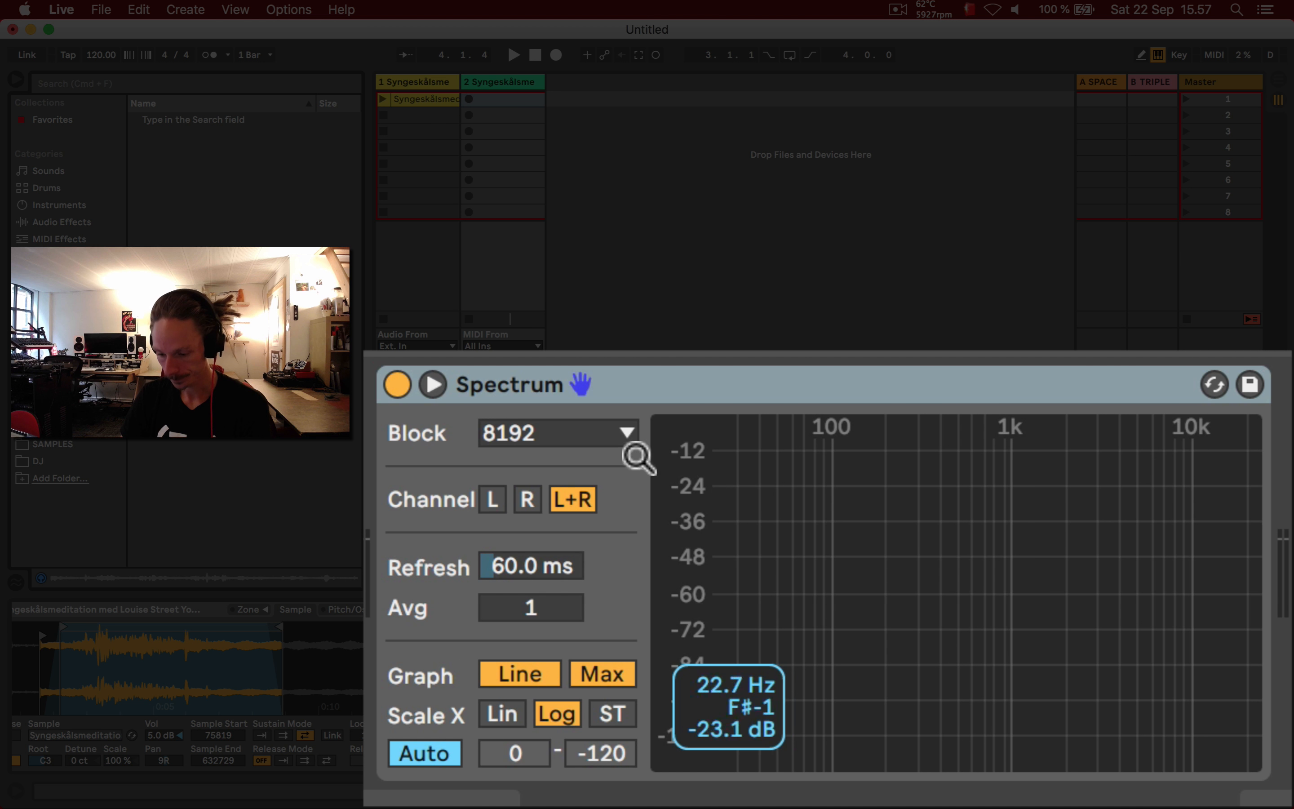
# - Expand the Spectrum graph into the main view, hide the browser, and enlarge the graph's height
pyautogui.click(445, 390)
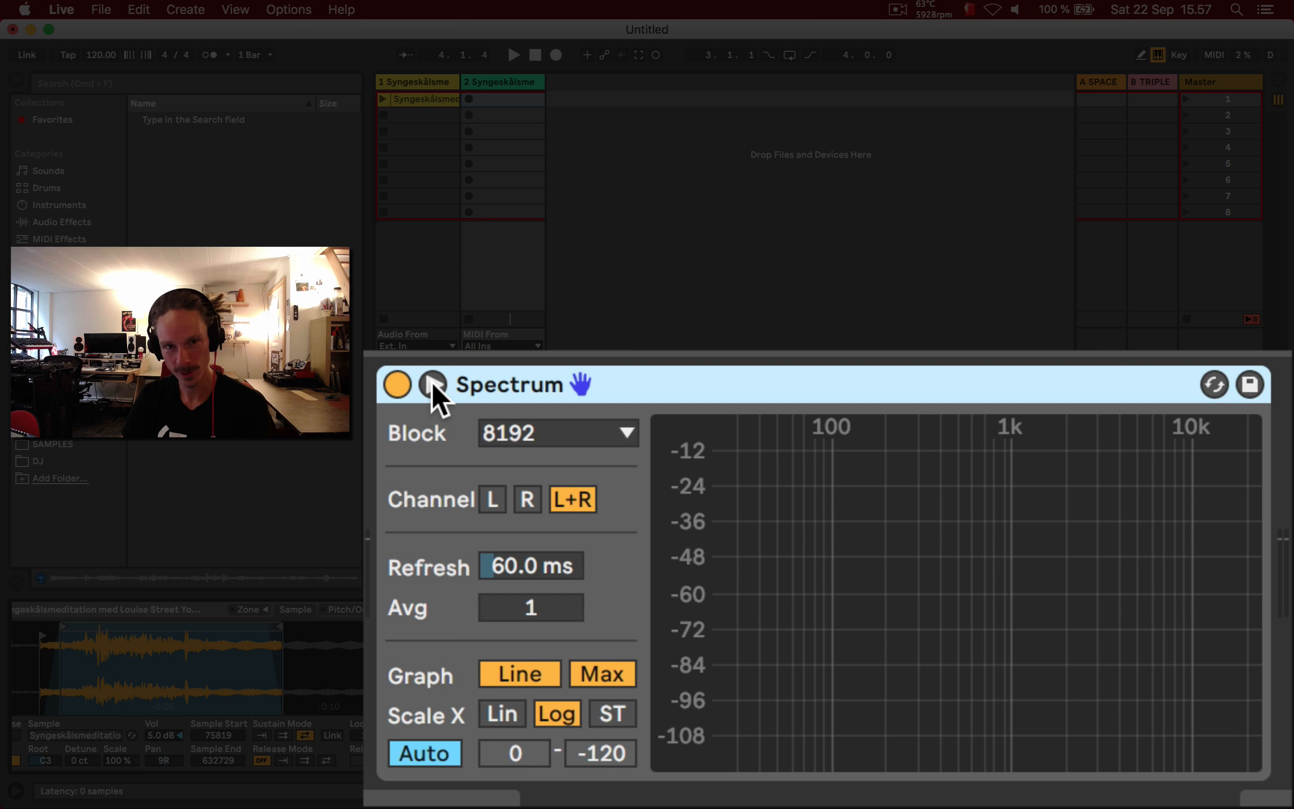
pyautogui.click(433, 385)
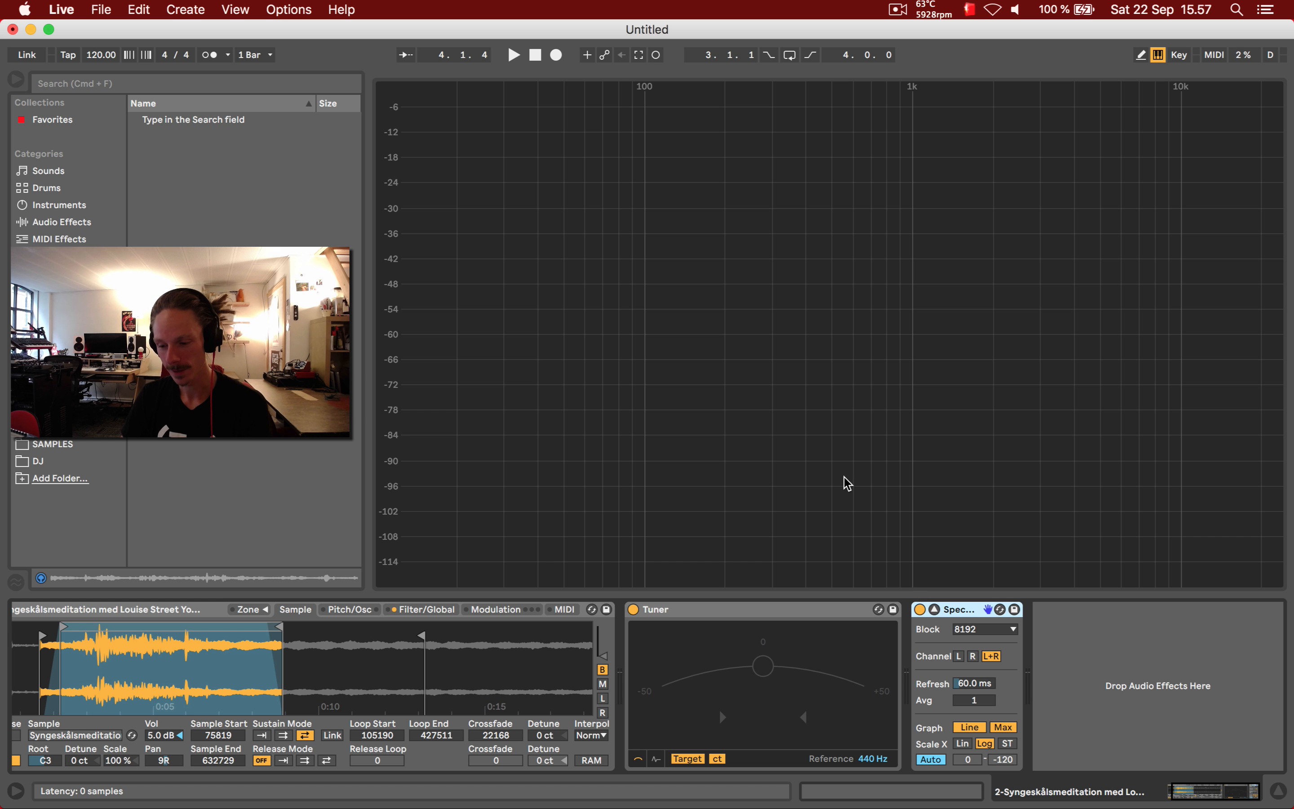
pyautogui.moveTo(711, 84); pyautogui.dragTo(736, 410)
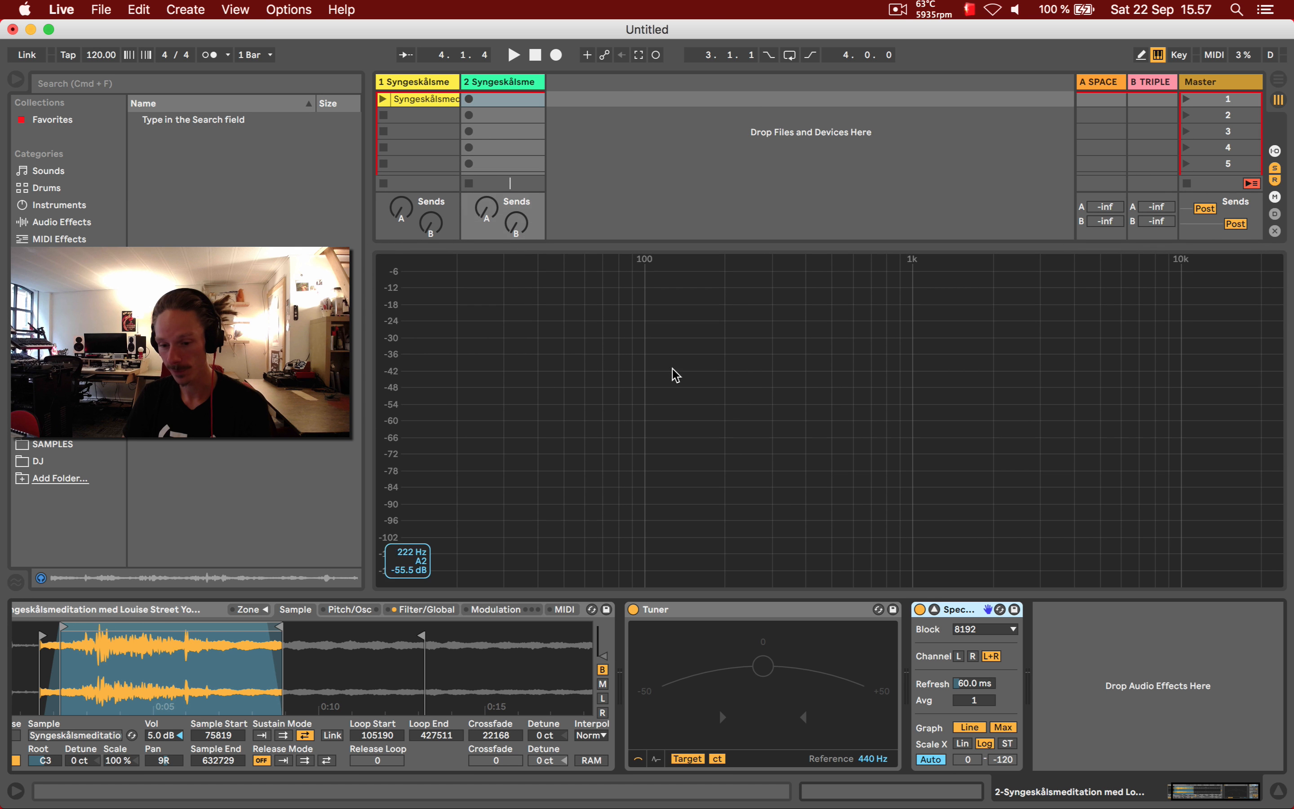
pyautogui.click(17, 82)
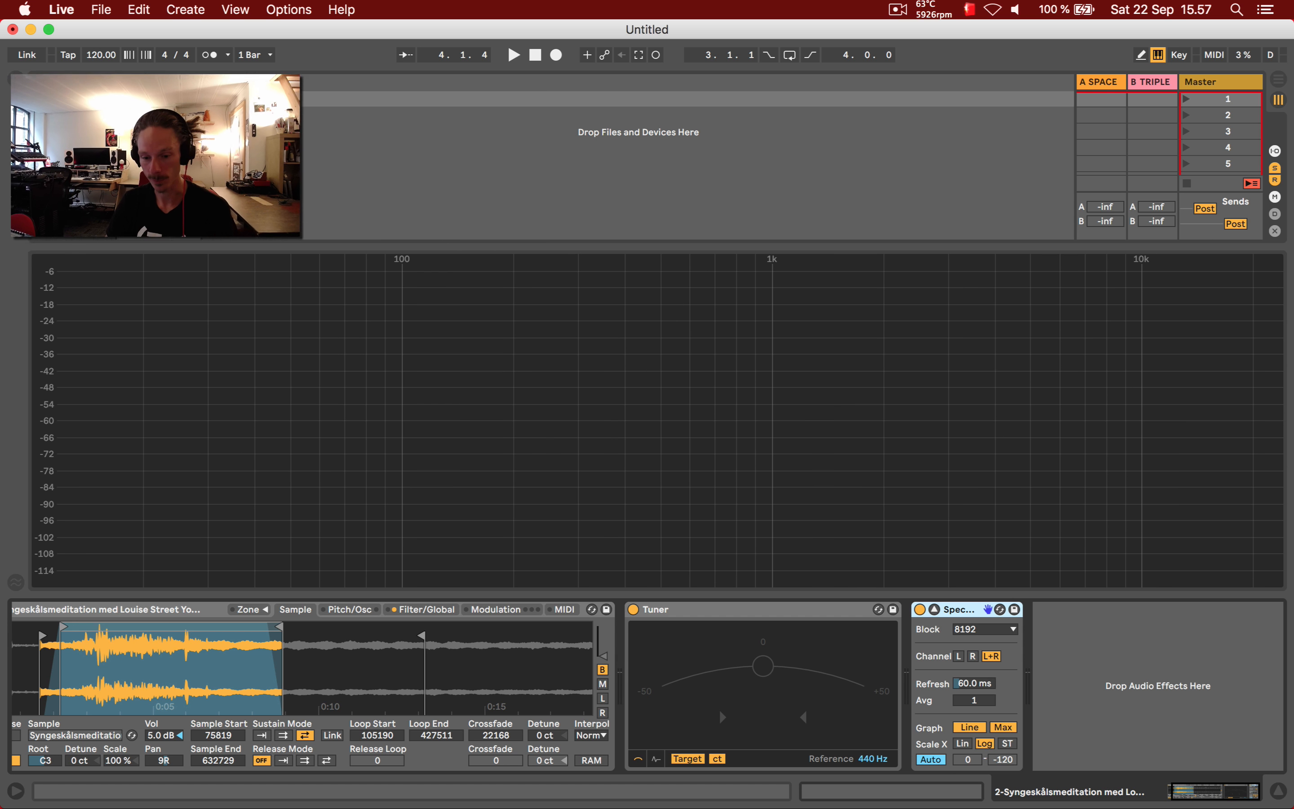
pyautogui.moveTo(260, 250); pyautogui.dragTo(266, 206)
# - Play the C note and examine the frequency and pitch of the peaks in the Spectrum graph
pyautogui.press('a')
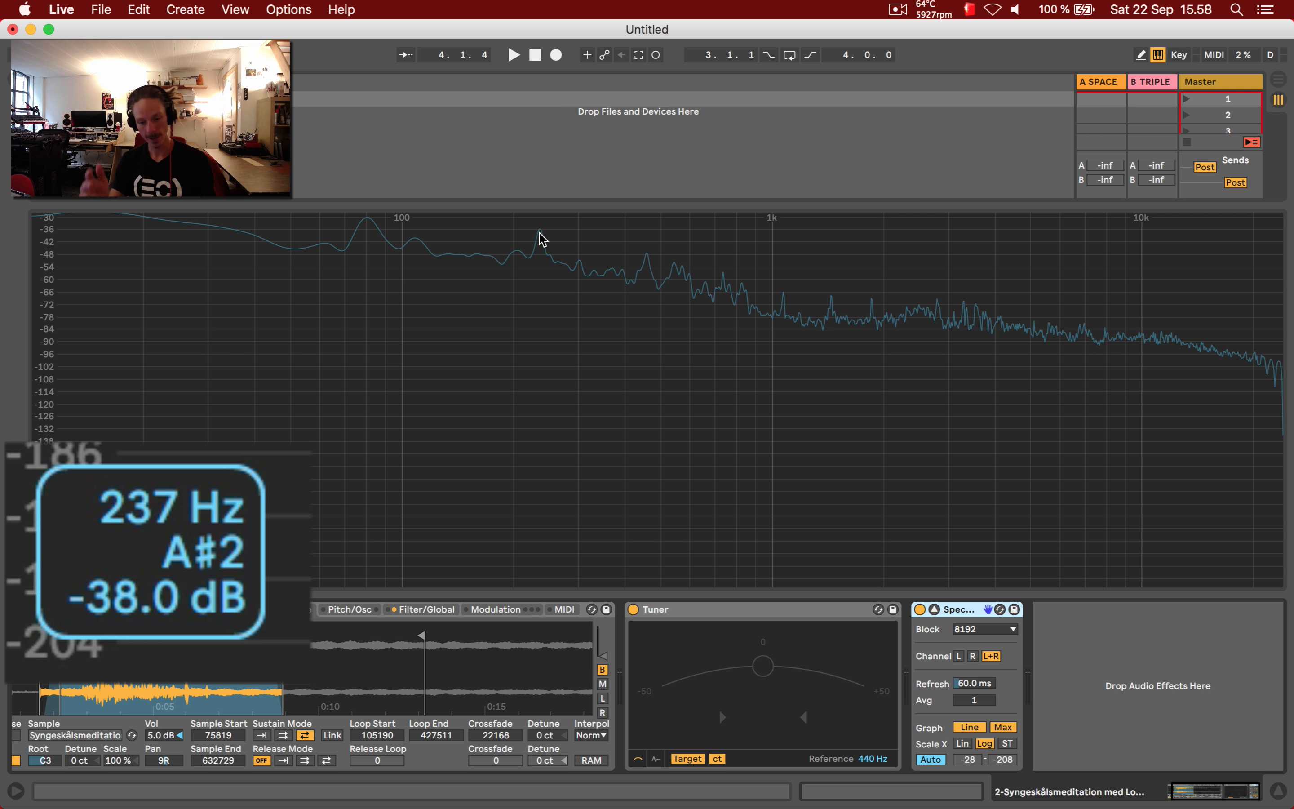
pyautogui.press('a')
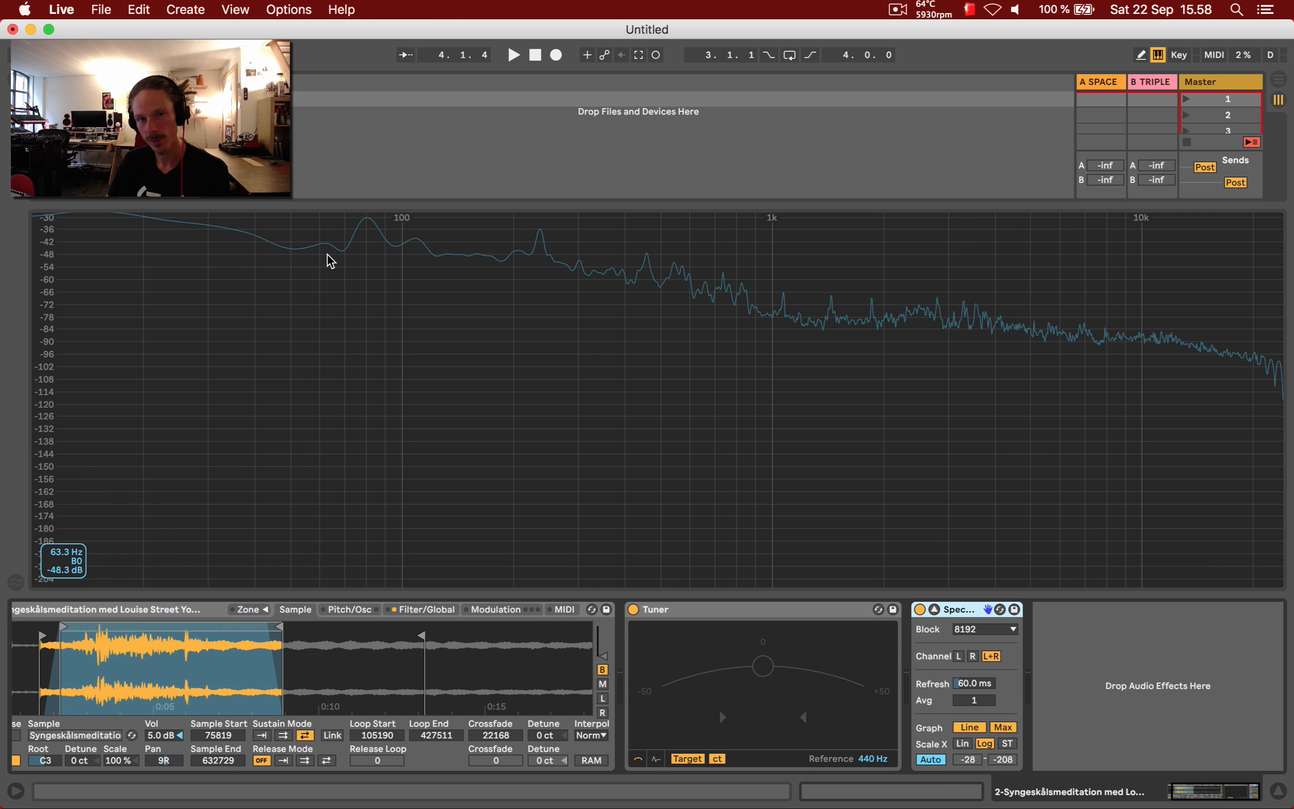
pyautogui.press('a')
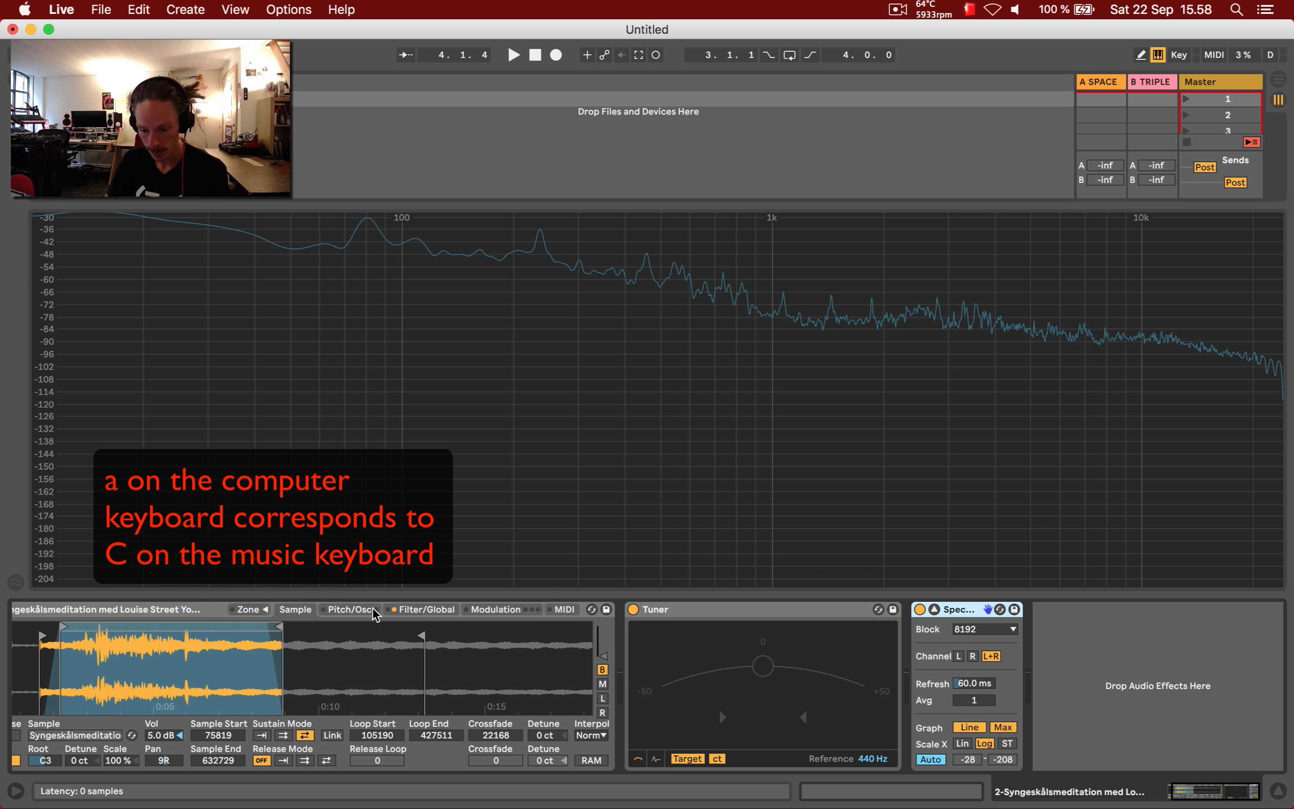
# - Transpose the Sampler by -3 st in its pitch settings, playing the C note to check each semitone
pyautogui.click(355, 612)
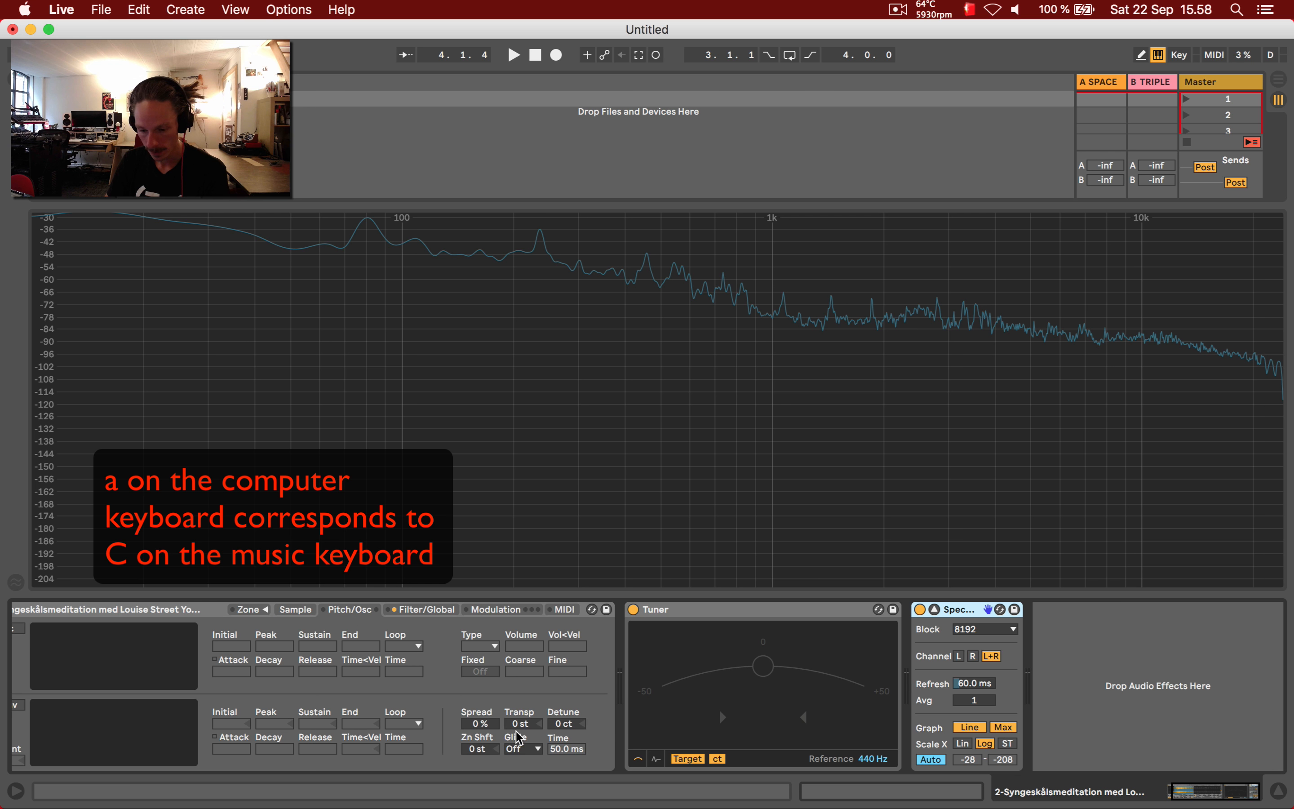
pyautogui.press('a')
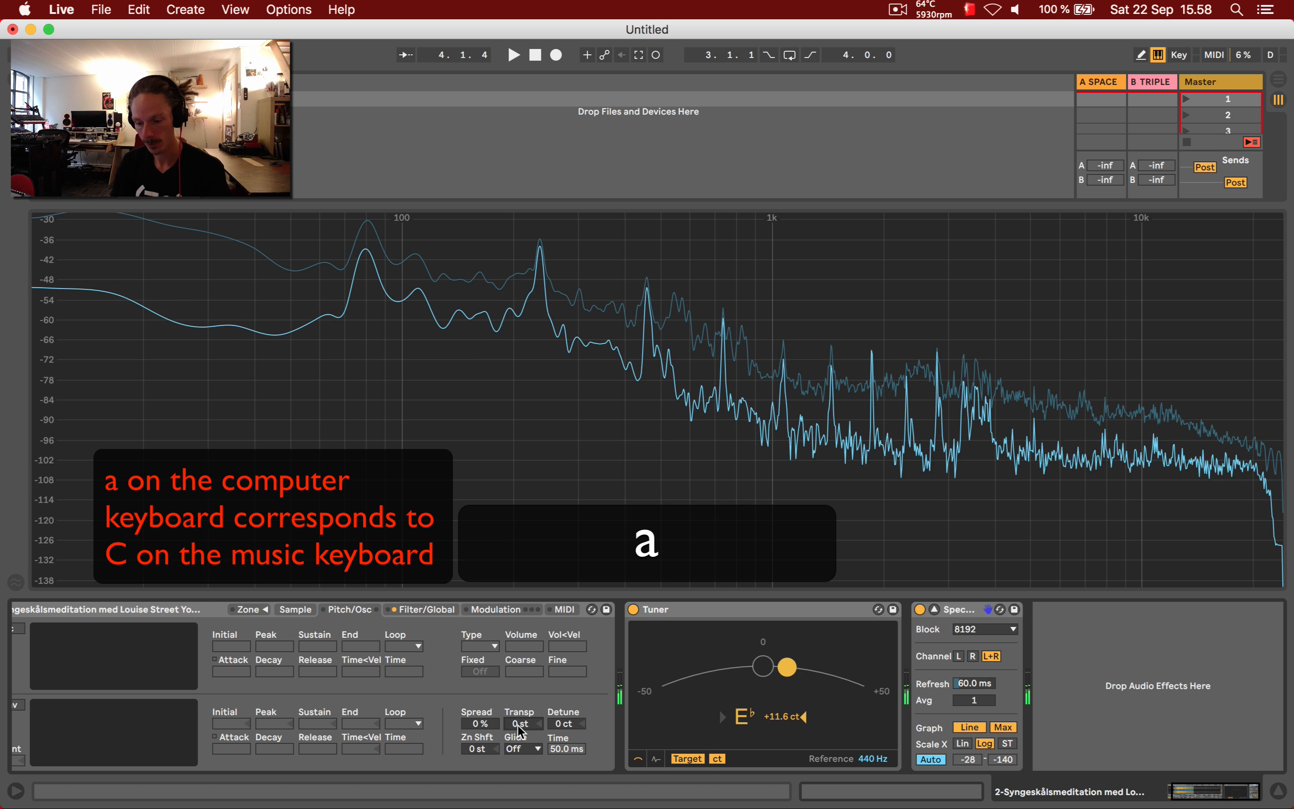
pyautogui.press('Down')
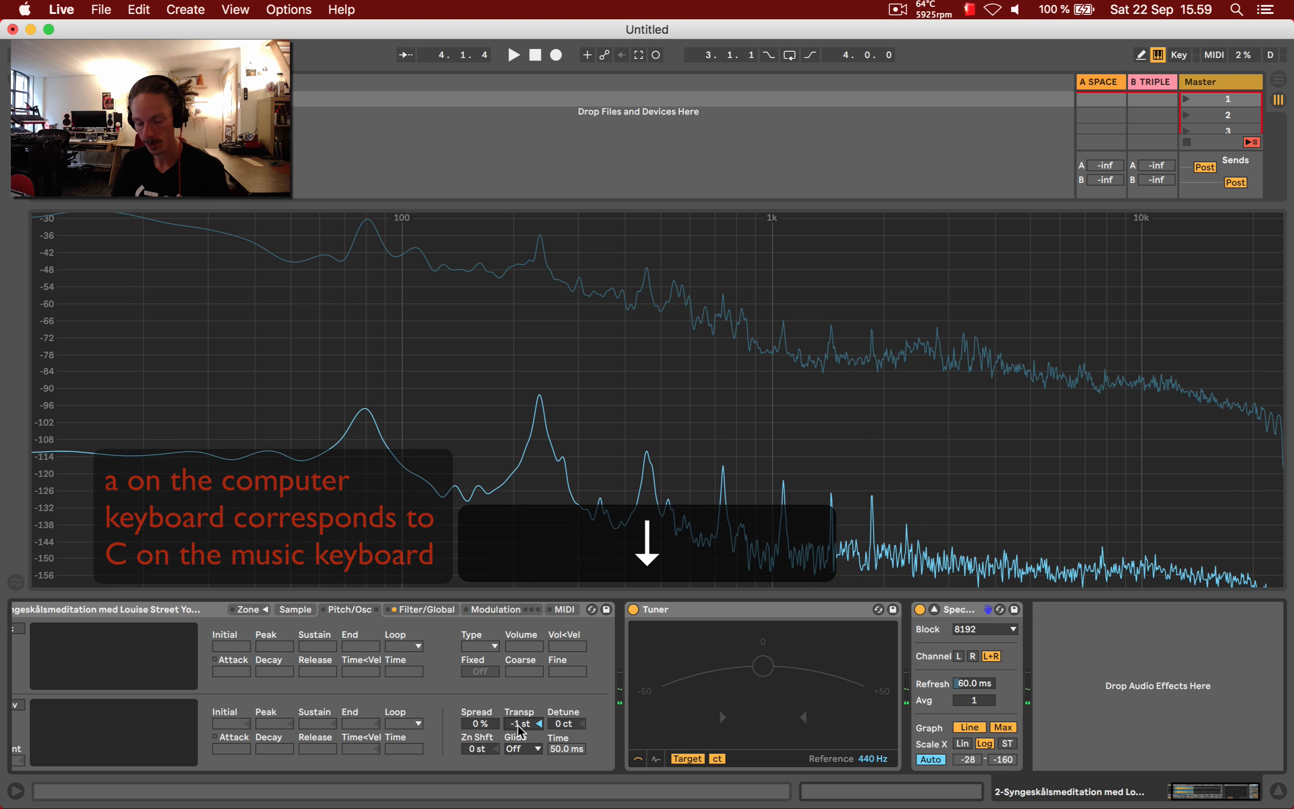
pyautogui.press('a')
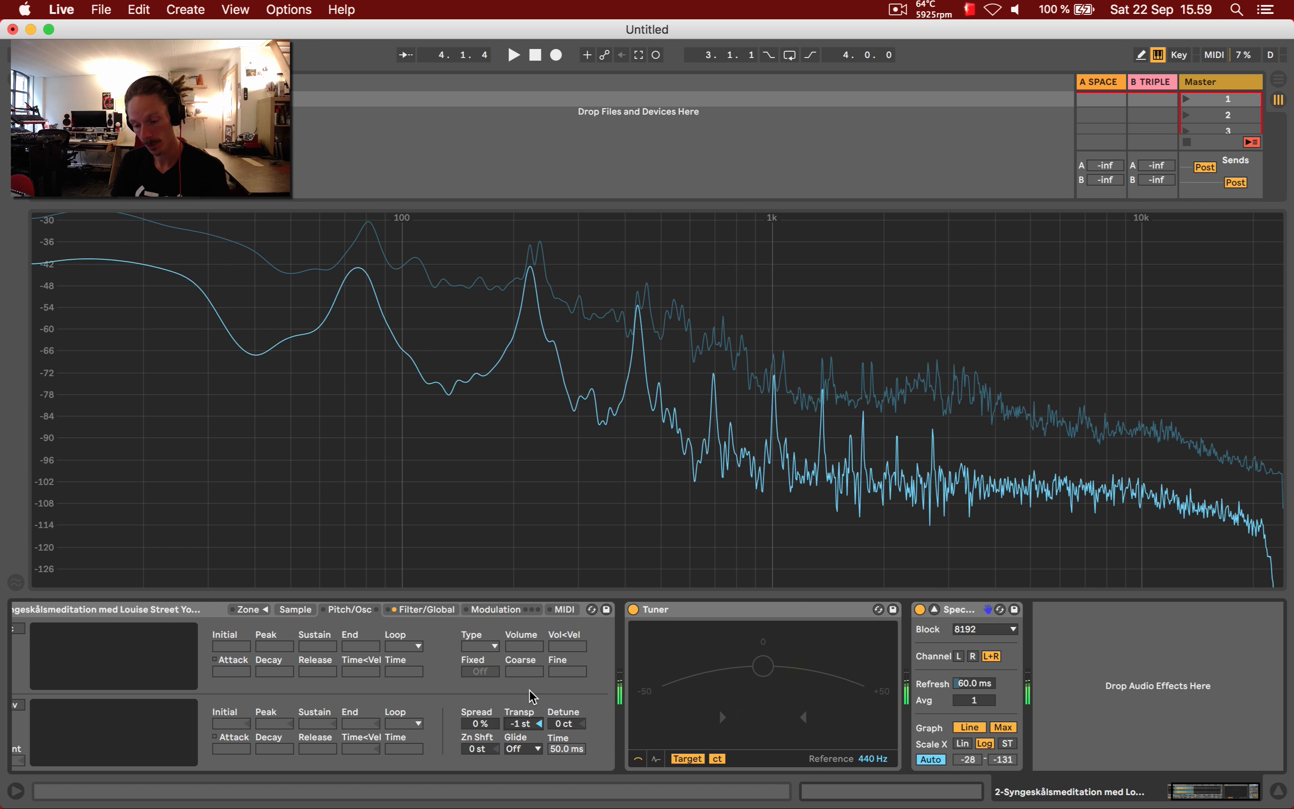
pyautogui.press('Down')
pyautogui.press('a')
pyautogui.press('Down')
pyautogui.press('a')
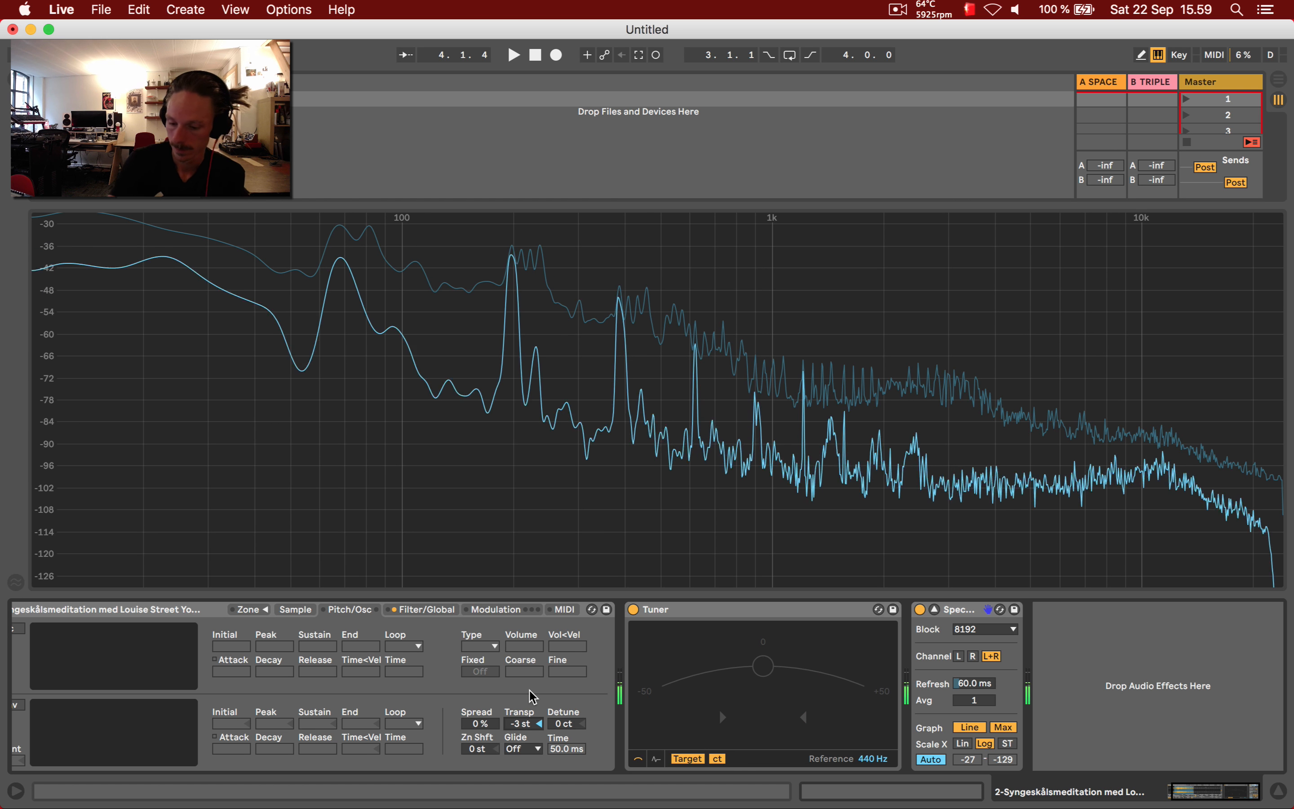
# - Set the Sampler's global Detune to -16 ct while playing C against the Tuner
pyautogui.press('a')
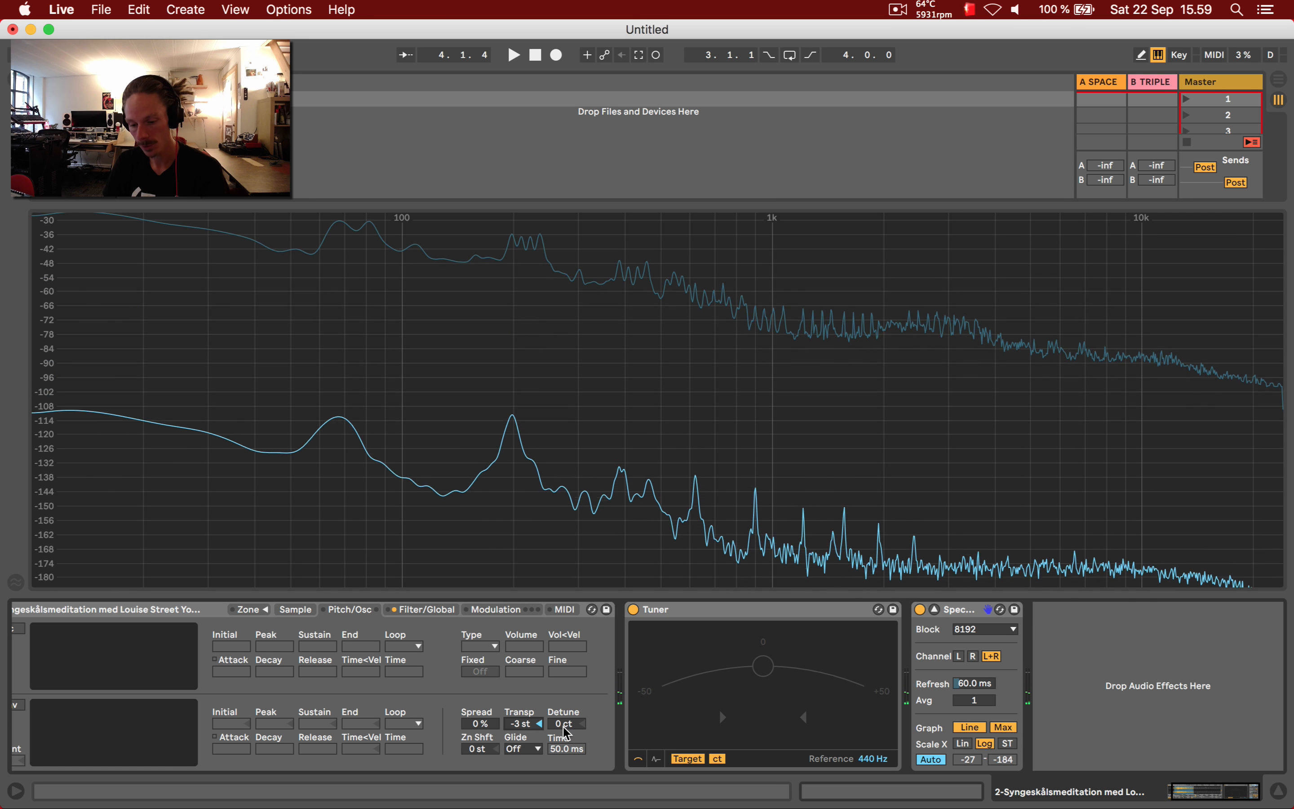
pyautogui.press('a')
pyautogui.moveTo(562, 732); pyautogui.dragTo(568, 733)
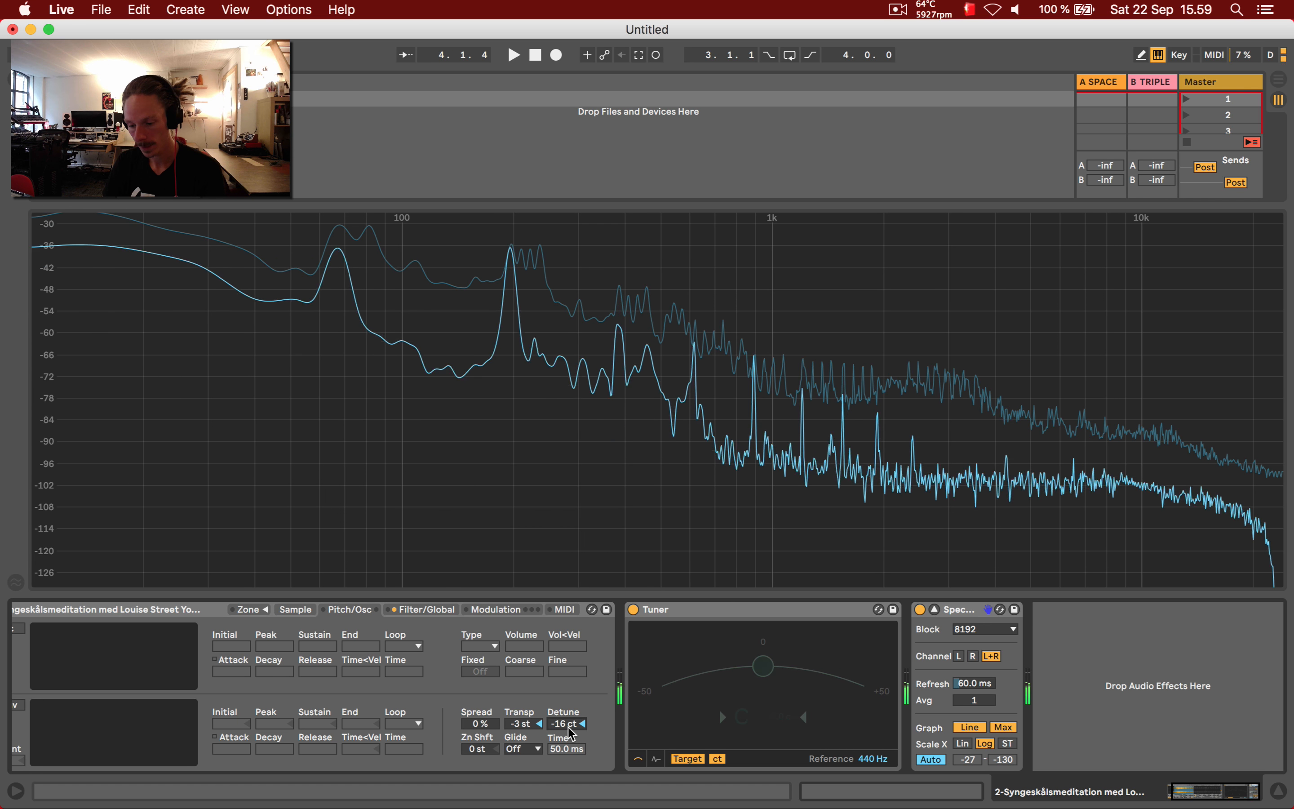
pyautogui.press('a')
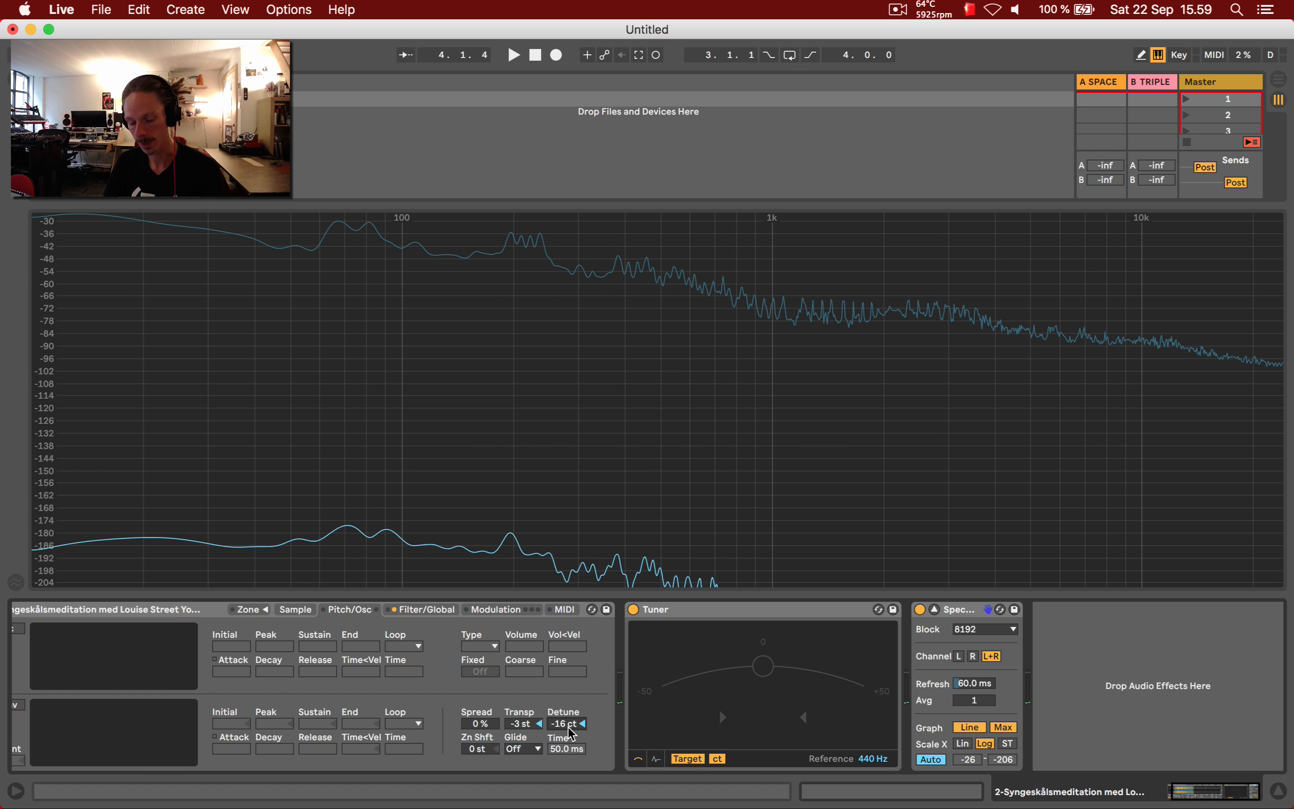
# - Play several different notes and a chord to check the instrument's tuning by ear and on the Tuner
pyautogui.press('g')
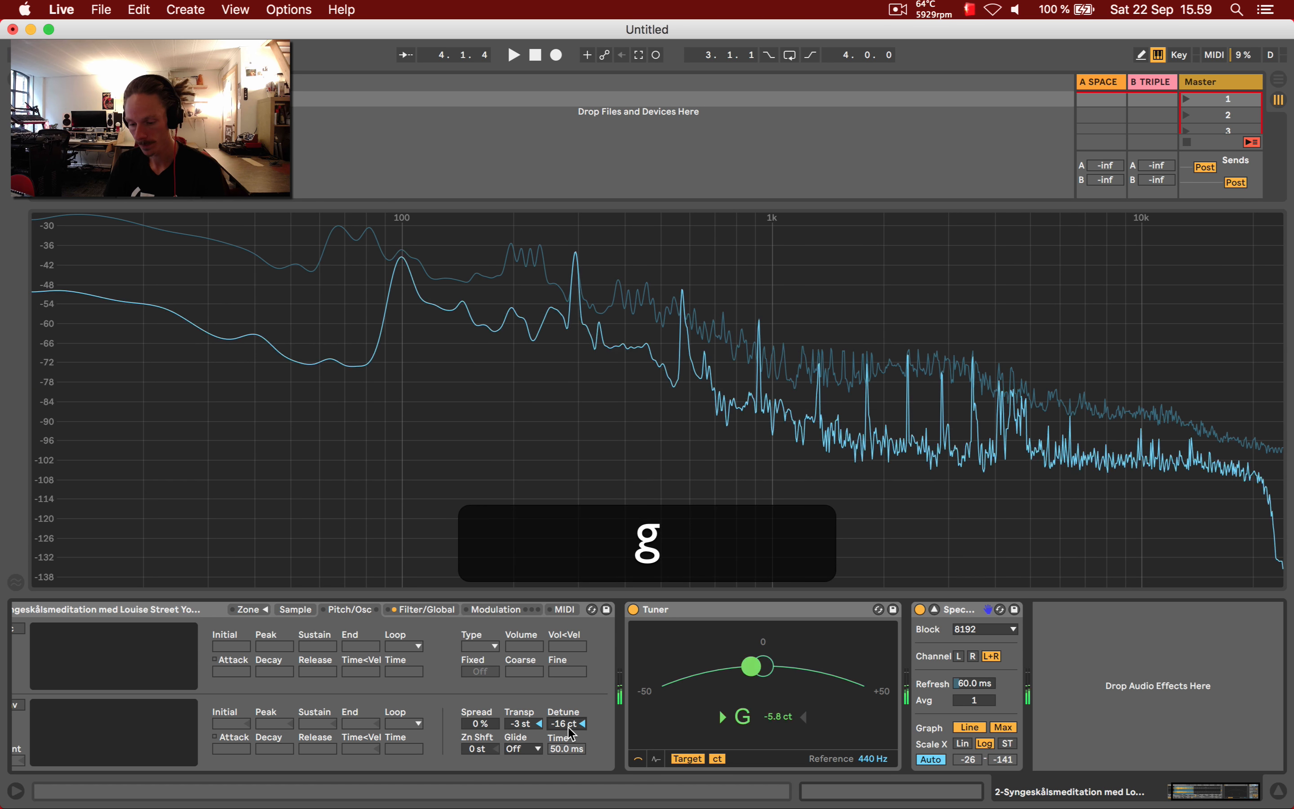
pyautogui.press('f')
pyautogui.press('e')
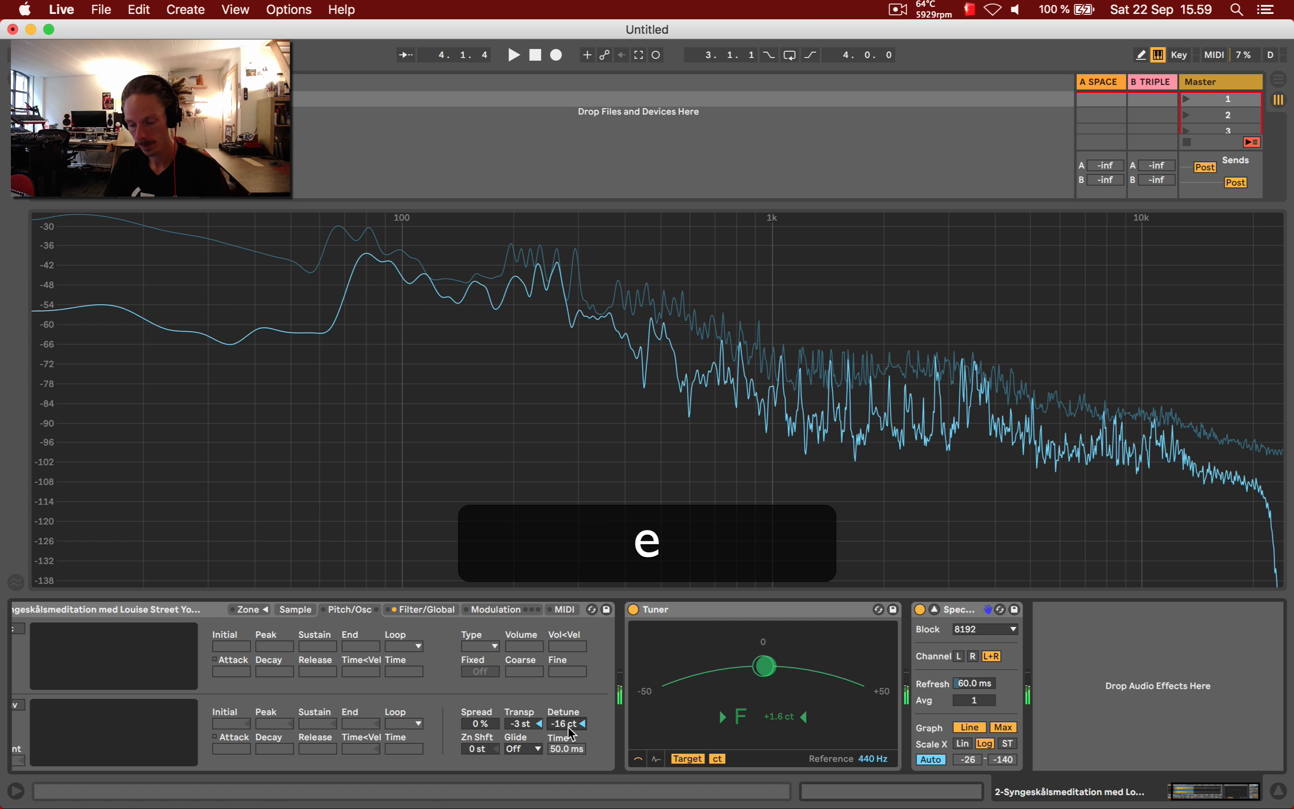
pyautogui.press('a')
pyautogui.press('g')
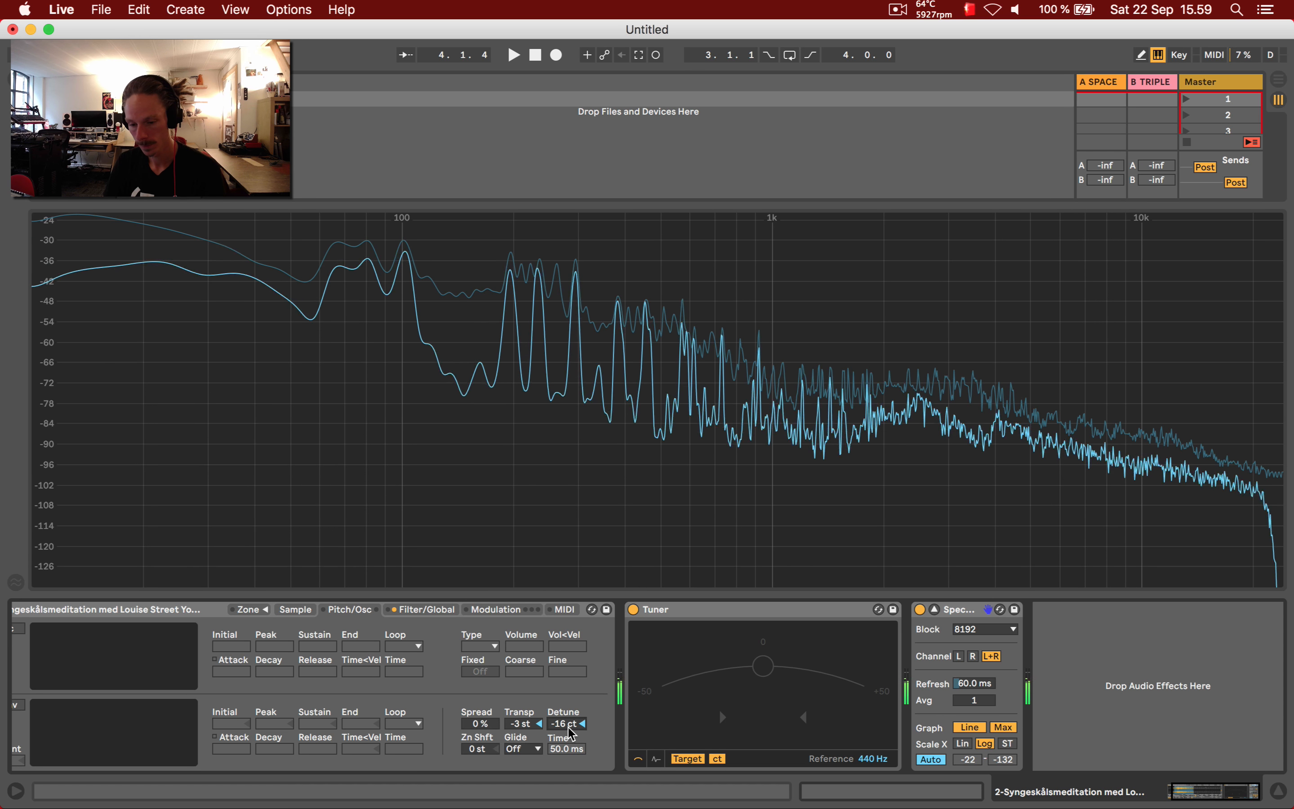
# - Return to the Sampler's sample settings and collapse the Spectrum graph back into its device
pyautogui.click(303, 616)
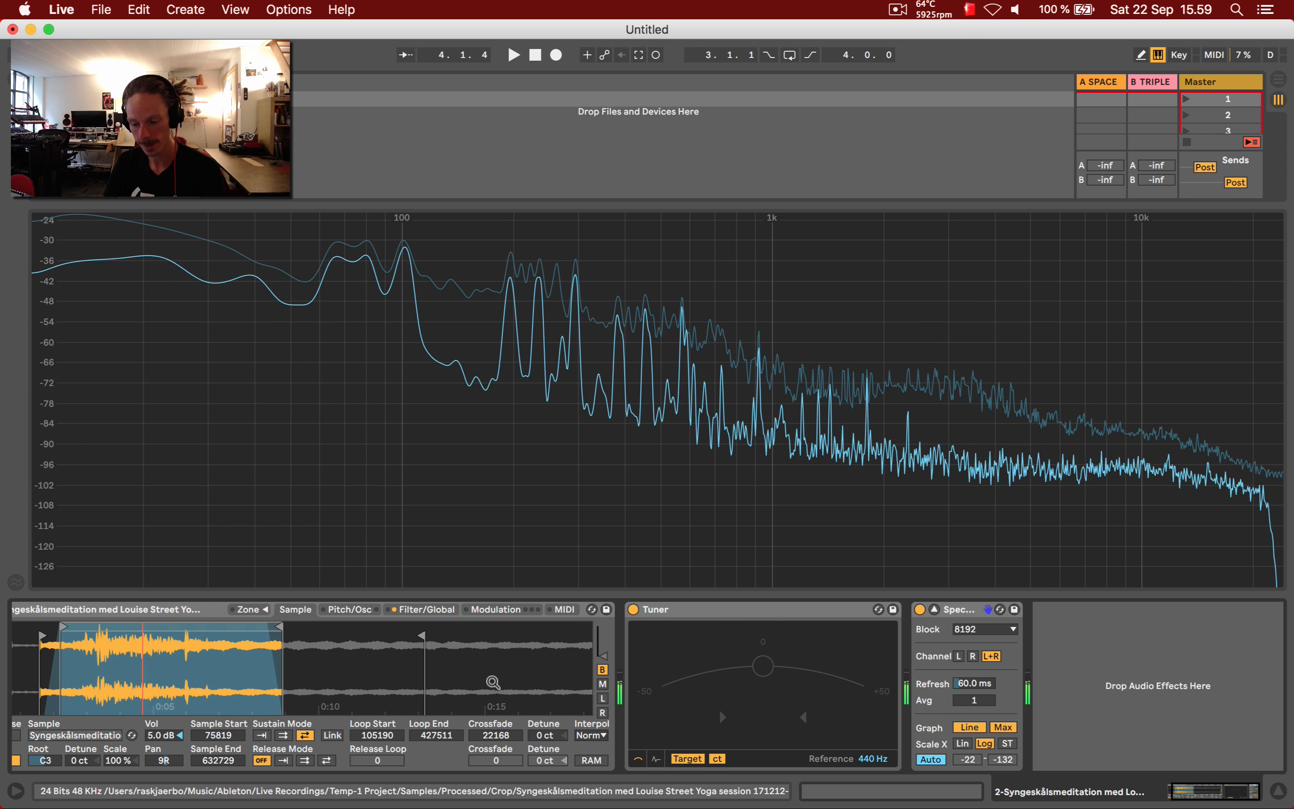
pyautogui.doubleClick(703, 395)
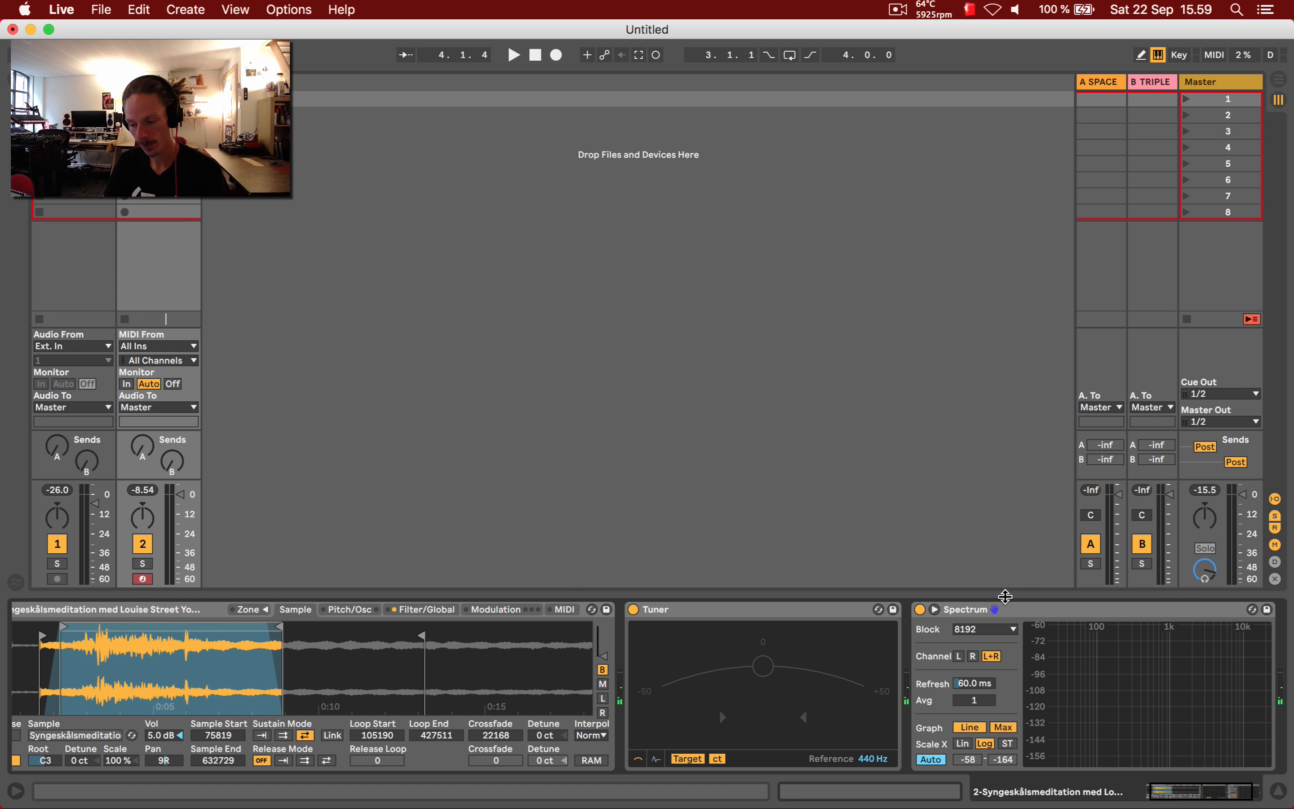
# - Delete the Tuner and Spectrum devices from the singing-bowl track
pyautogui.click(1005, 609)
pyautogui.click(813, 610)
pyautogui.press('BackSpace')
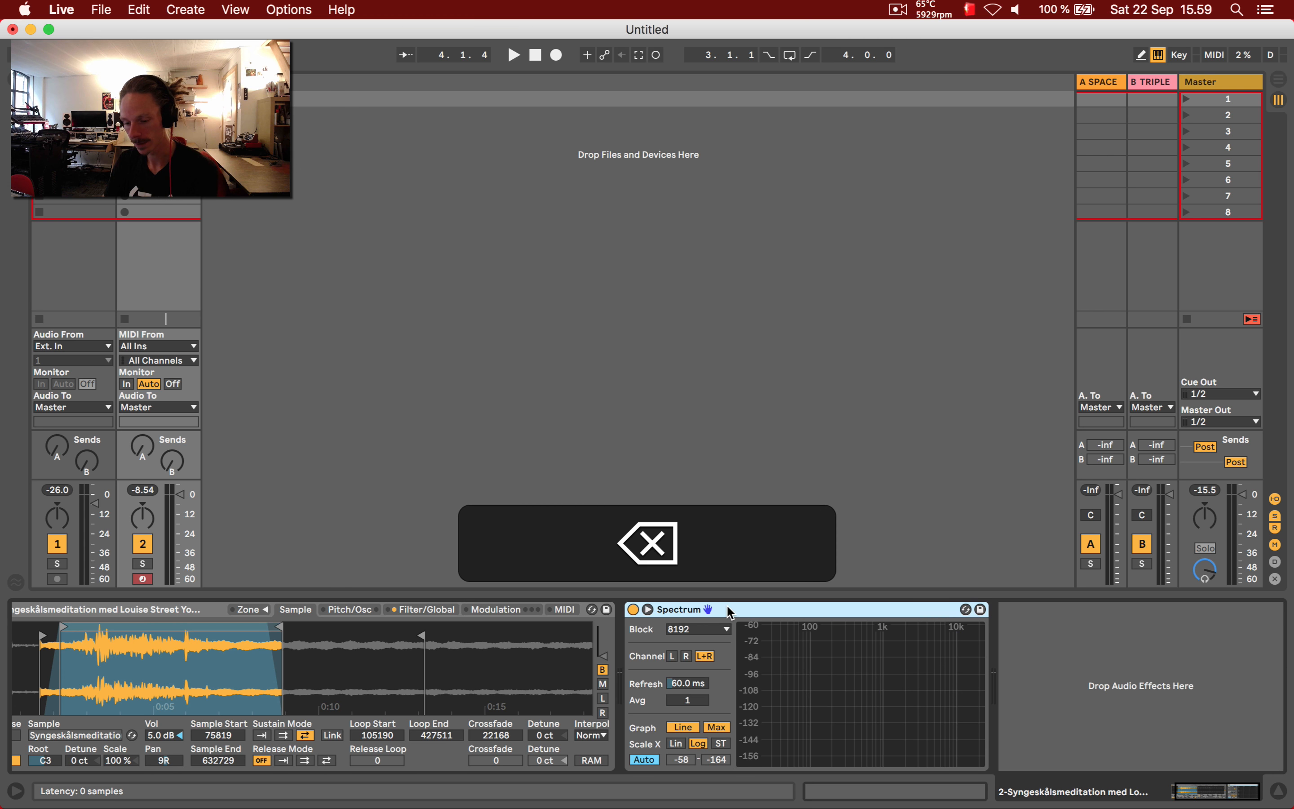
pyautogui.press('BackSpace')
pyautogui.press('shift')
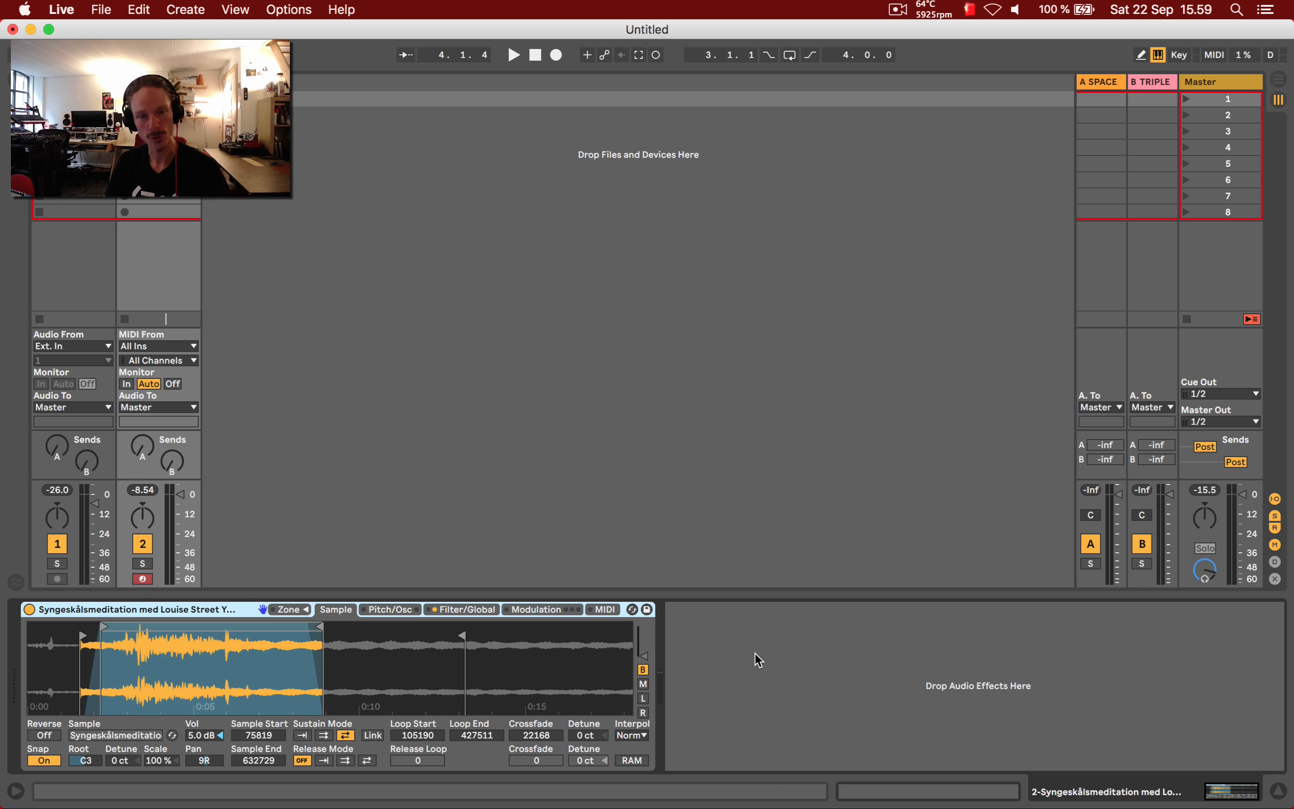
# - Play a few different notes on the Sampler to hear the instrument without the analysis devices
pyautogui.press('g')
pyautogui.press('a')
pyautogui.press('e')
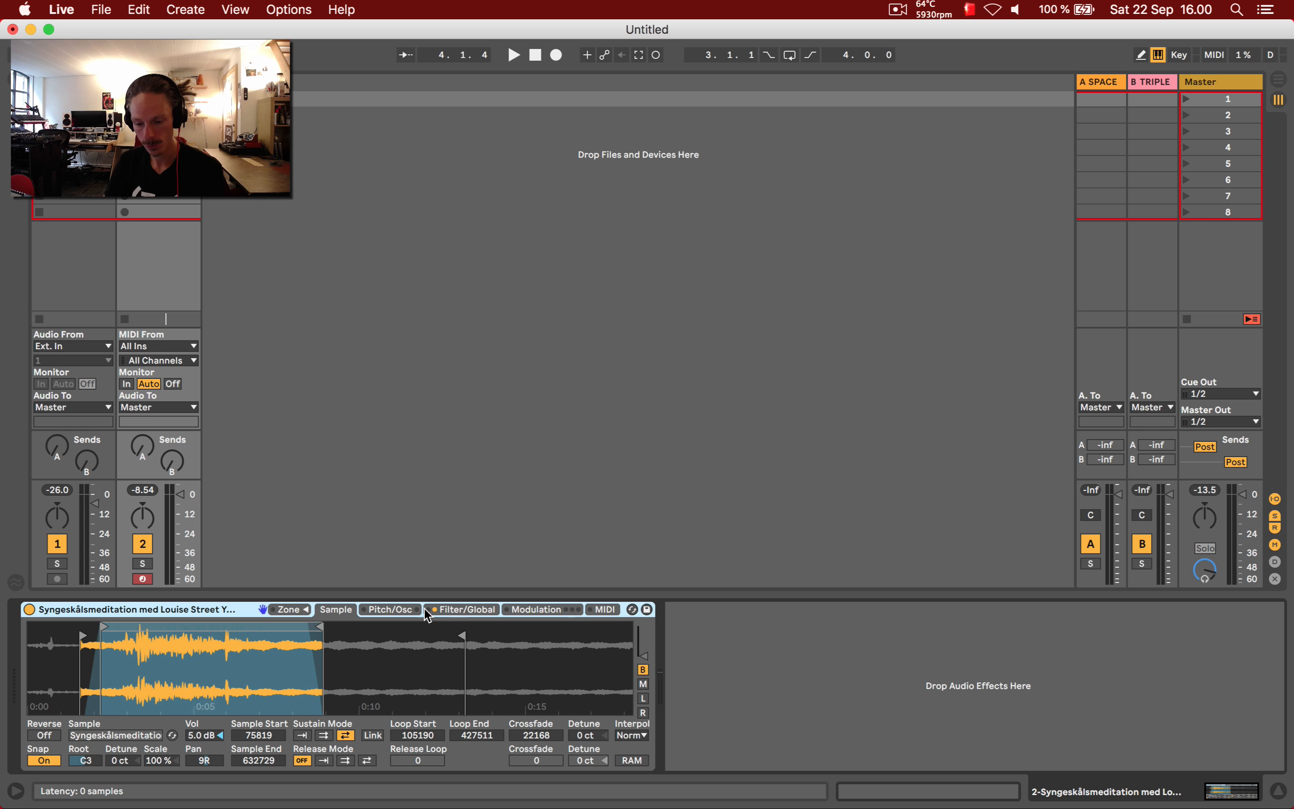
# - Open the Sampler's pitch settings and undo the deletion of the Spectrum and Tuner devices
pyautogui.click(390, 610)
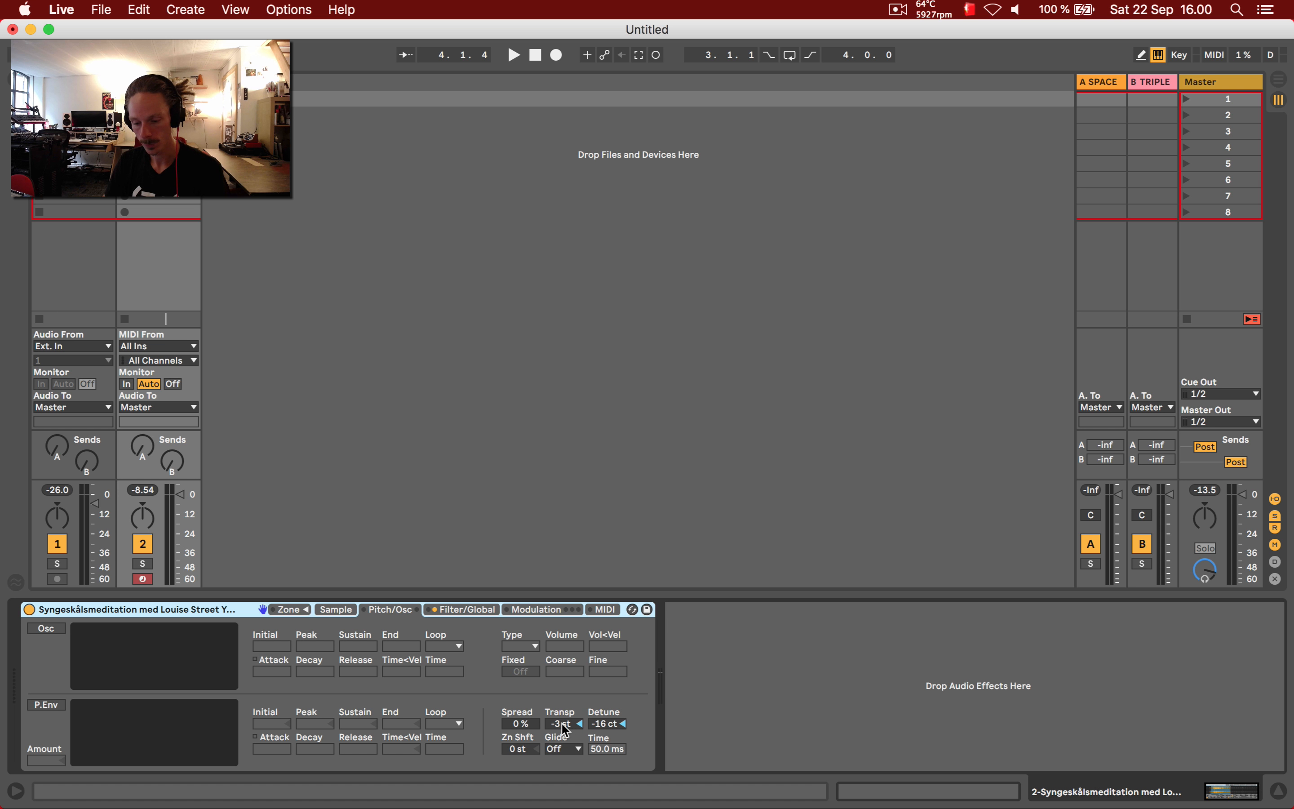
pyautogui.press('super+z')
pyautogui.press('super+z')
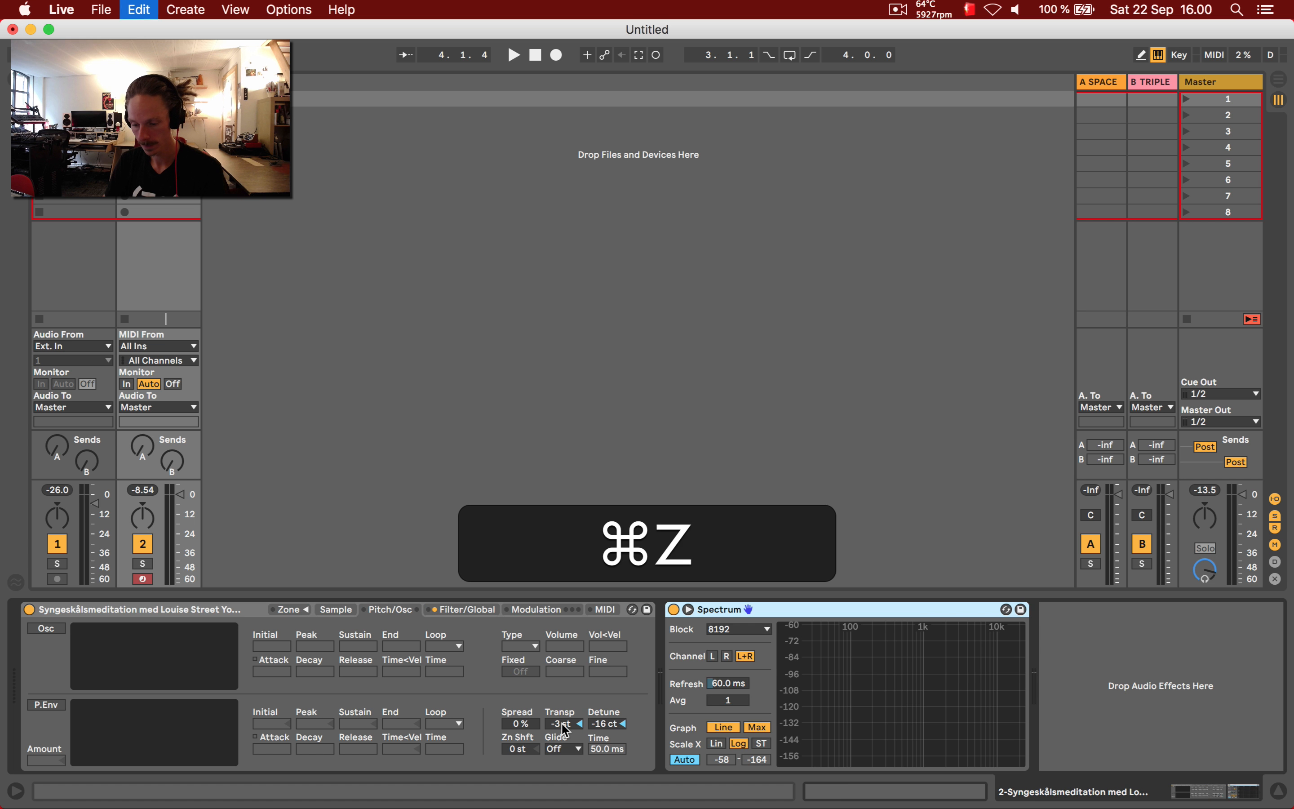
# - Reset the Sampler's transpose to 0 st and its global Detune to 0 ct
pyautogui.press('BackSpace')
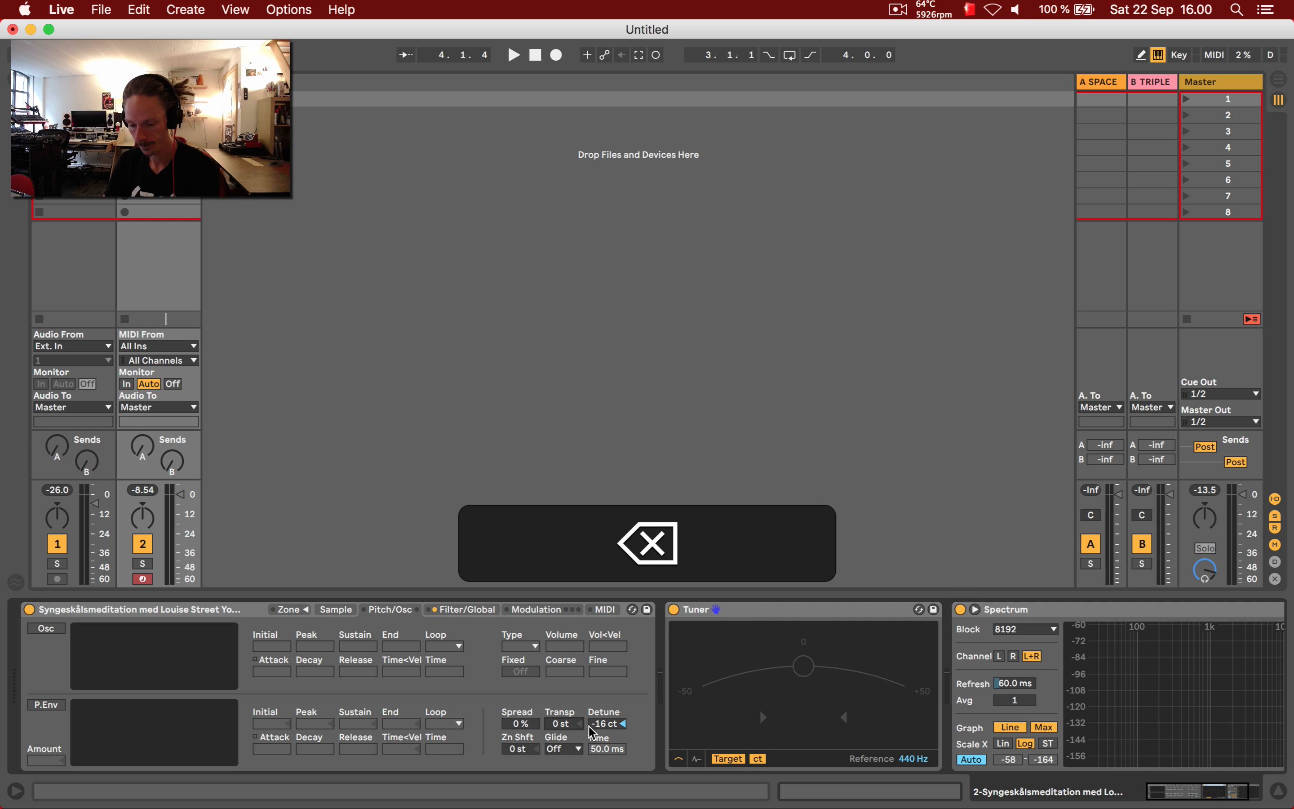
pyautogui.click(595, 724)
pyautogui.press('BackSpace')
# - Expand the Spectrum graph and play G and C to examine the untransposed sound's frequencies
pyautogui.doubleClick(1161, 687)
pyautogui.press('g')
pyautogui.press('a')
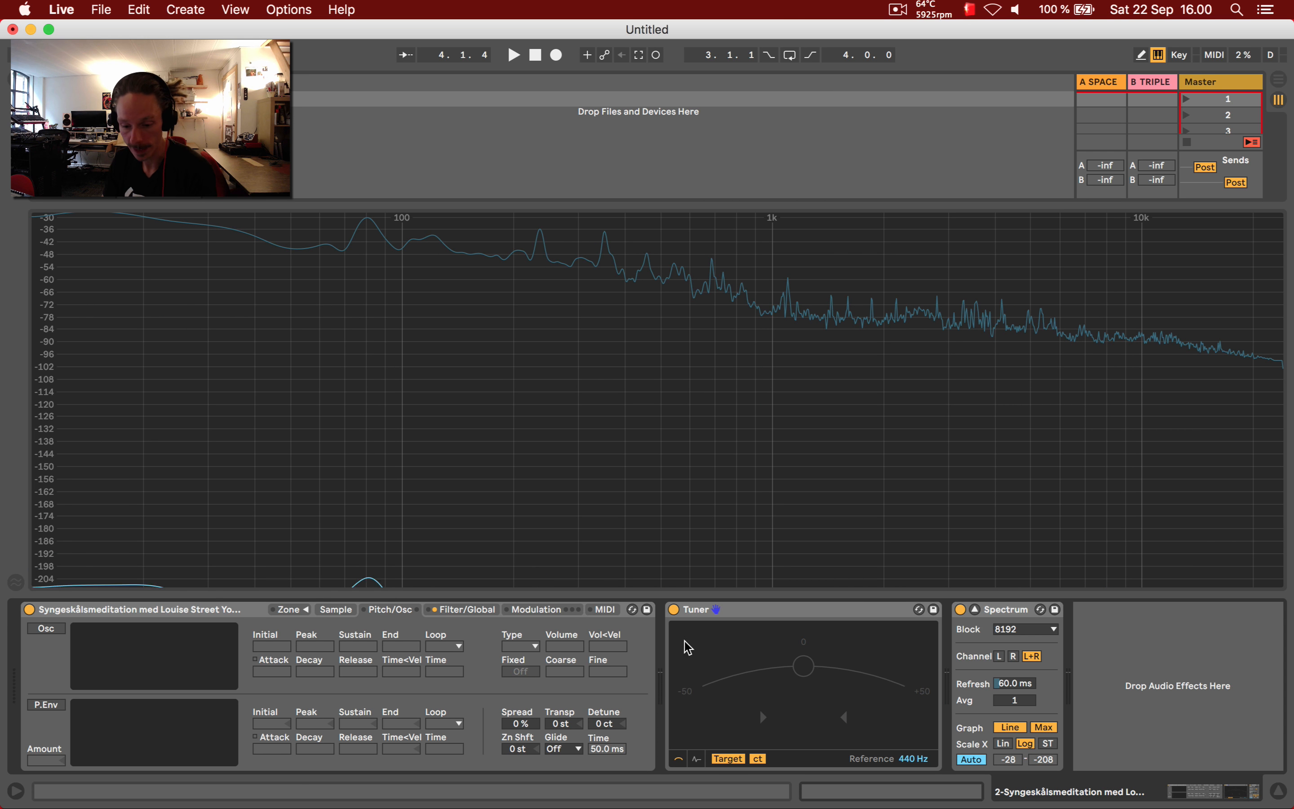
# - Set the sample's root key to D#3 in the Sampler's sample settings, playing C against the Tuner for each semitone
pyautogui.click(335, 609)
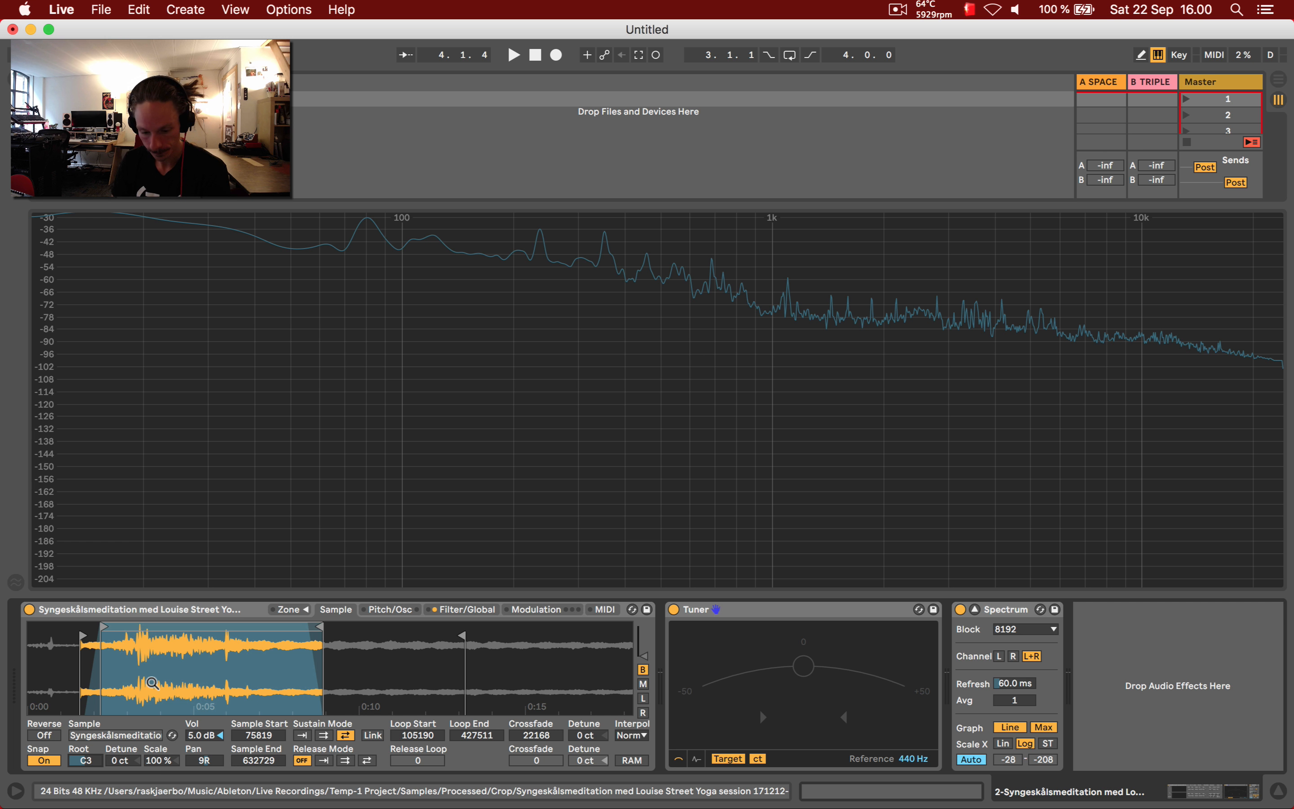
pyautogui.press('Up')
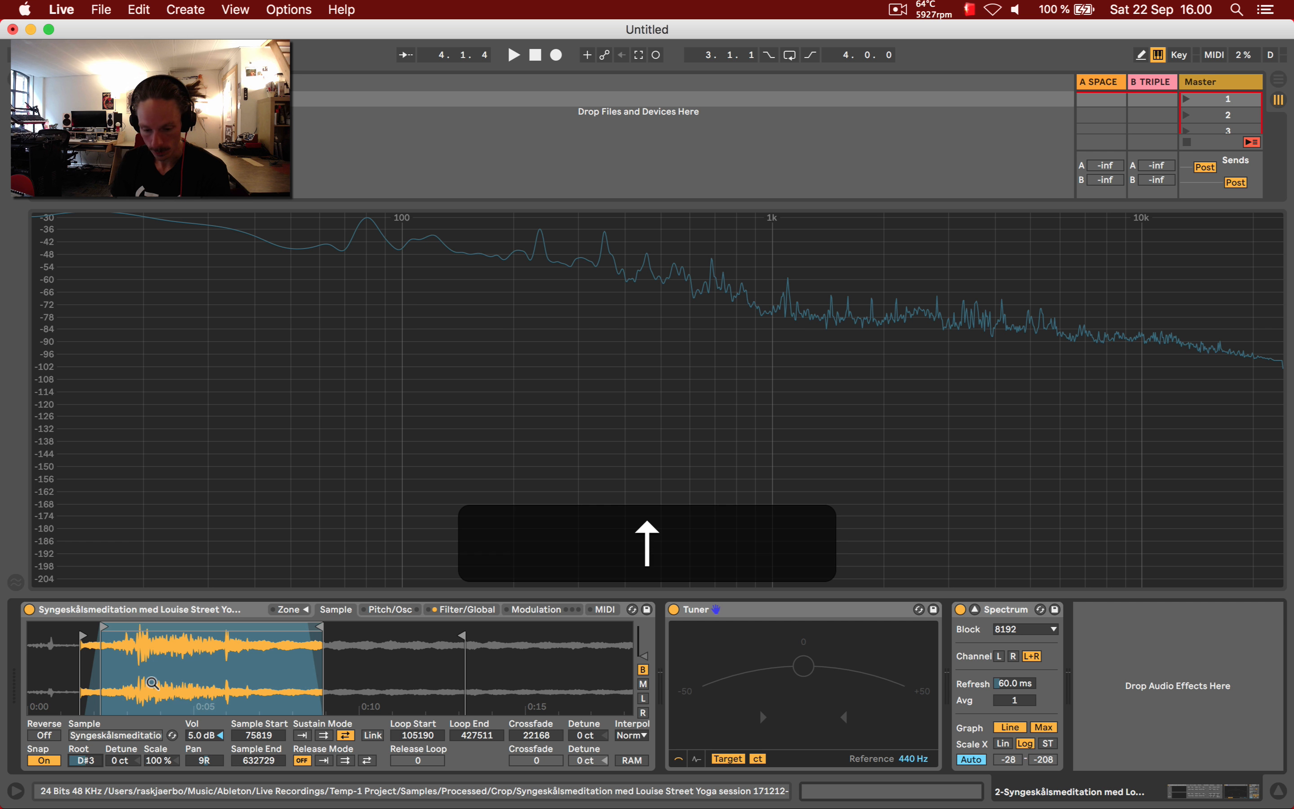
pyautogui.press('Up')
pyautogui.press('a')
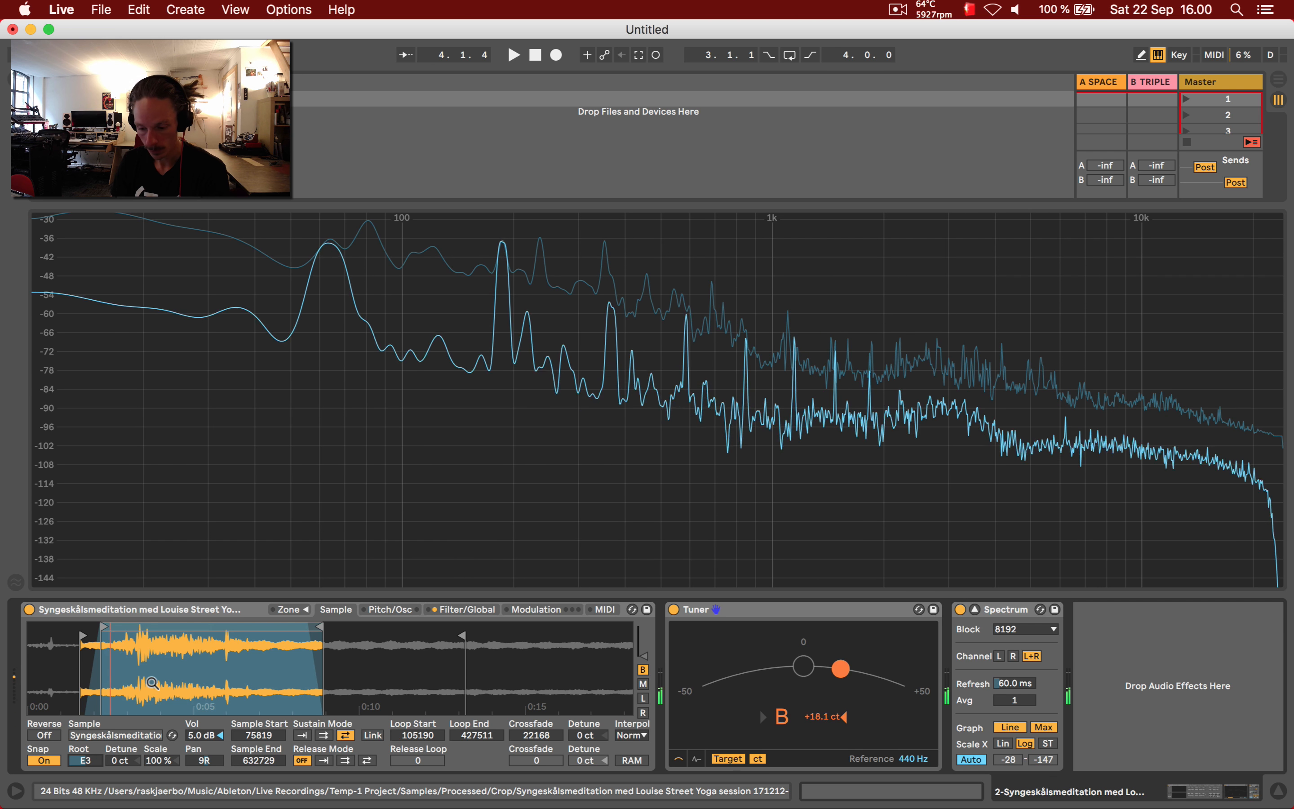
pyautogui.press('Up')
pyautogui.press('a')
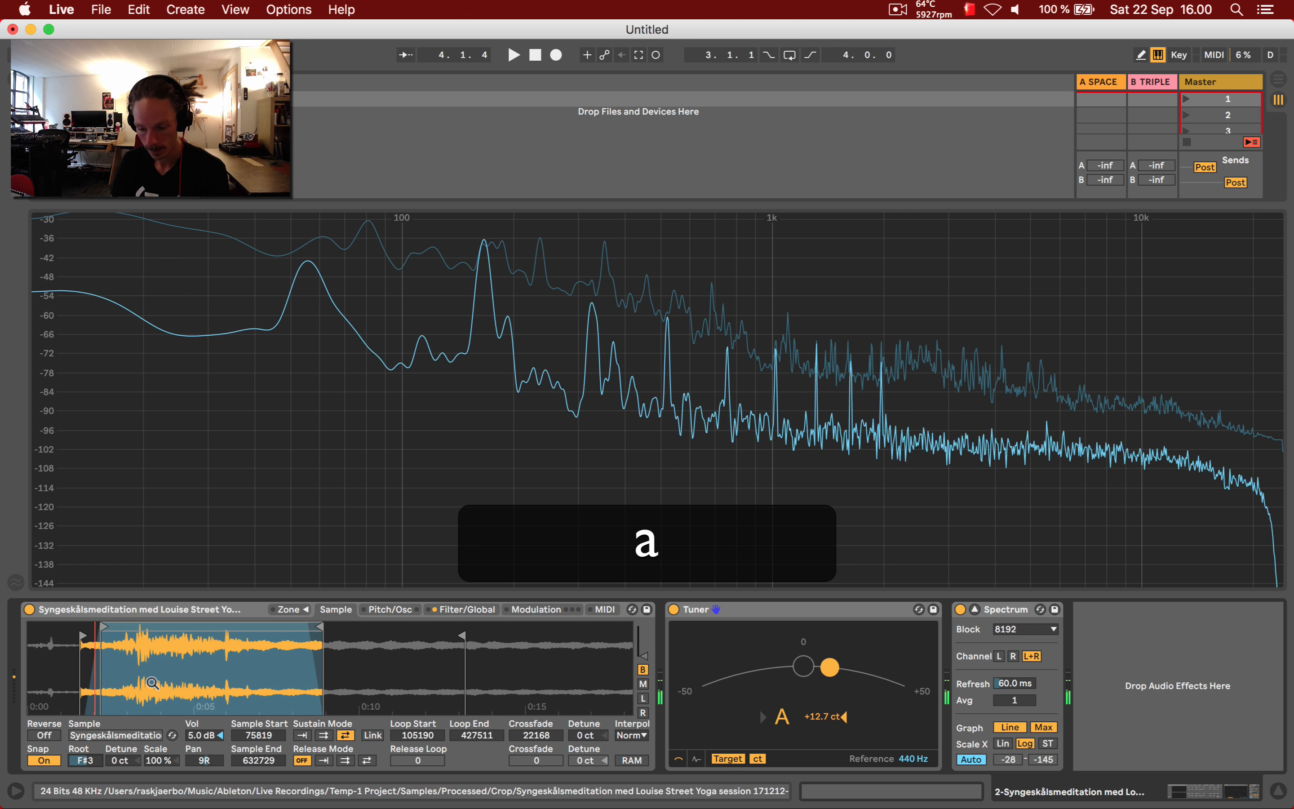
pyautogui.press('Down')
pyautogui.press('Down')
pyautogui.press('a')
pyautogui.press('Down')
pyautogui.press('a')
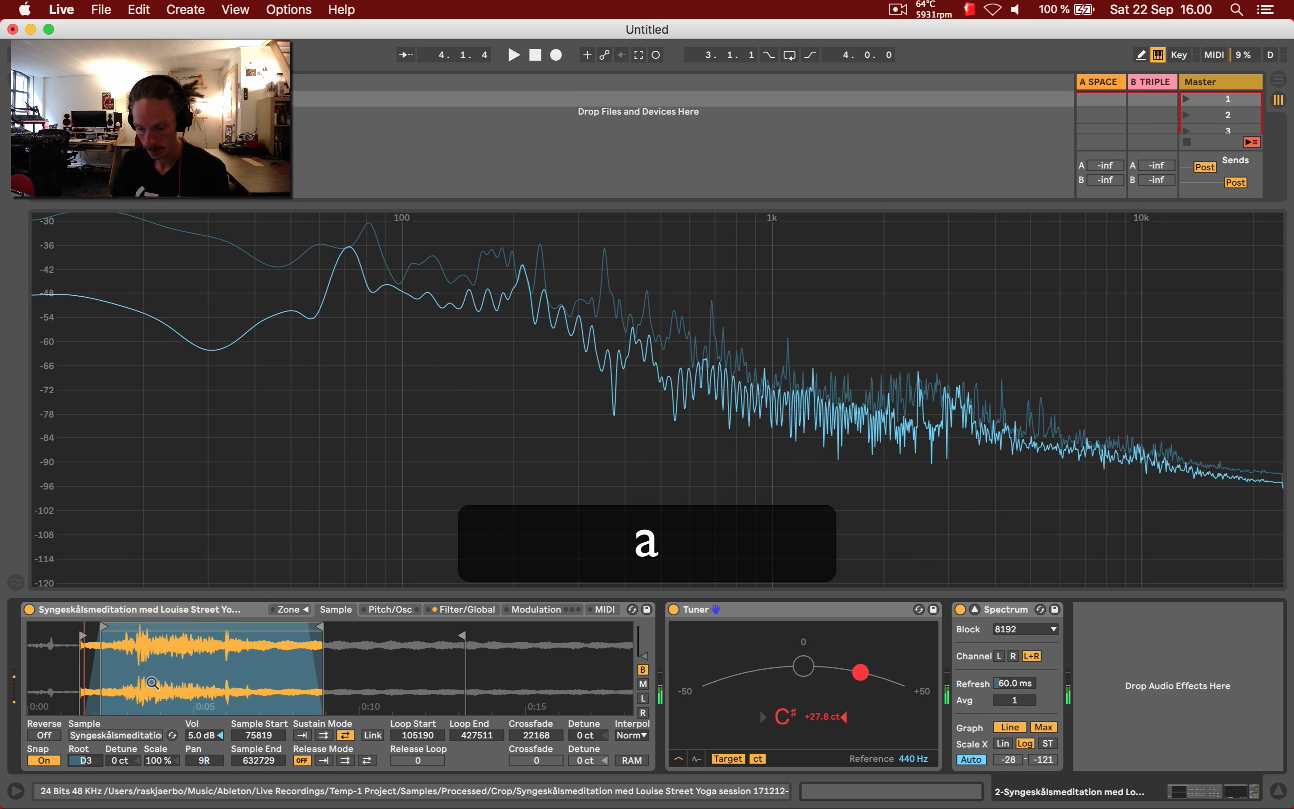
pyautogui.press('Up')
pyautogui.press('a')
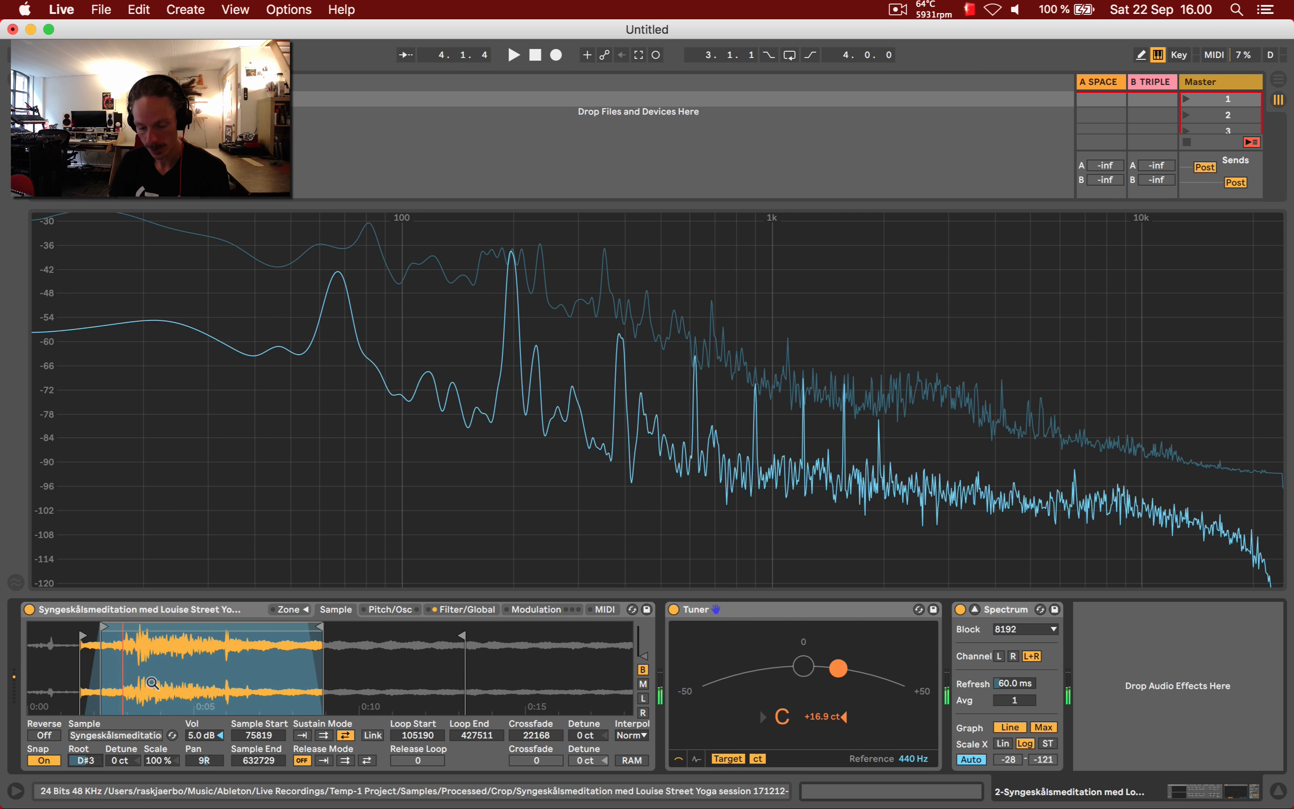
pyautogui.press('a')
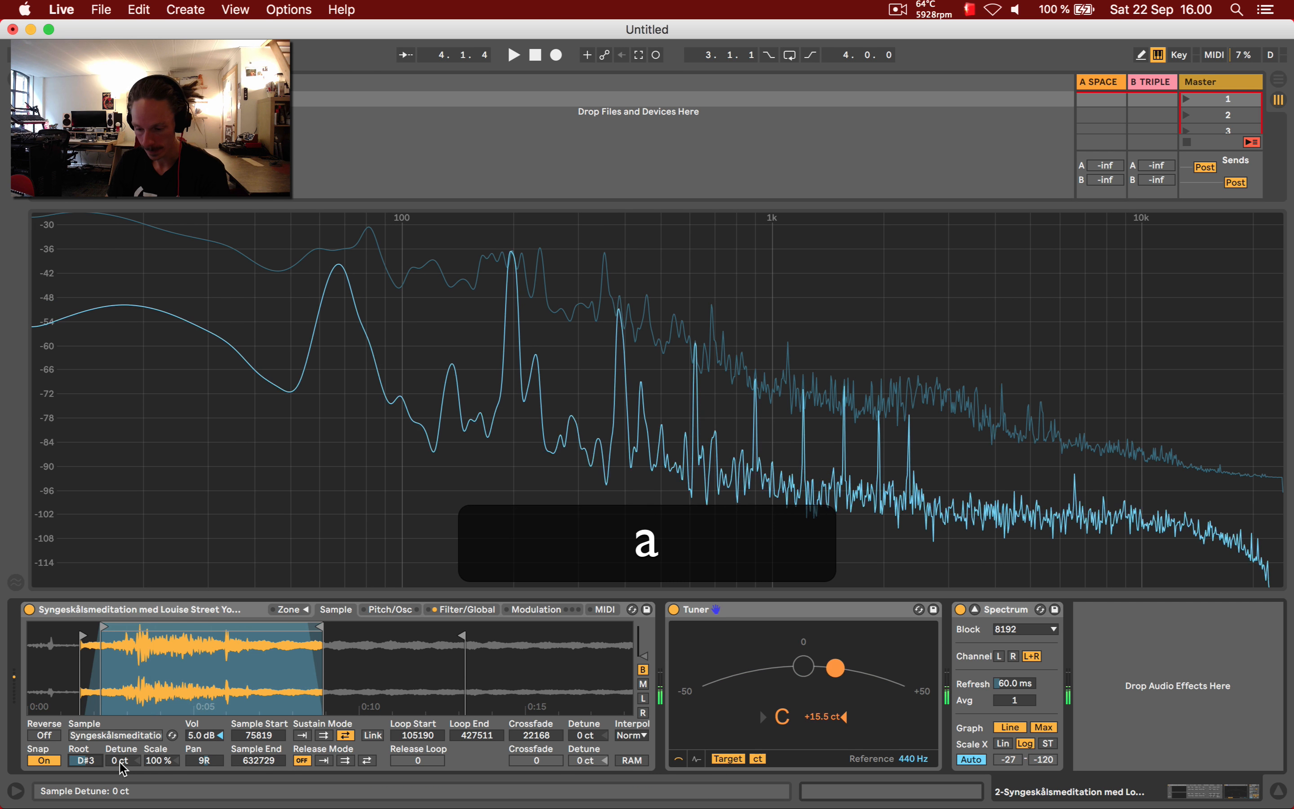
# - Set the sample's own Detune to -14 ct while playing C, and compare with the Sampler's global pitch settings
pyautogui.moveTo(124, 769); pyautogui.dragTo(123, 776)
pyautogui.press('a')
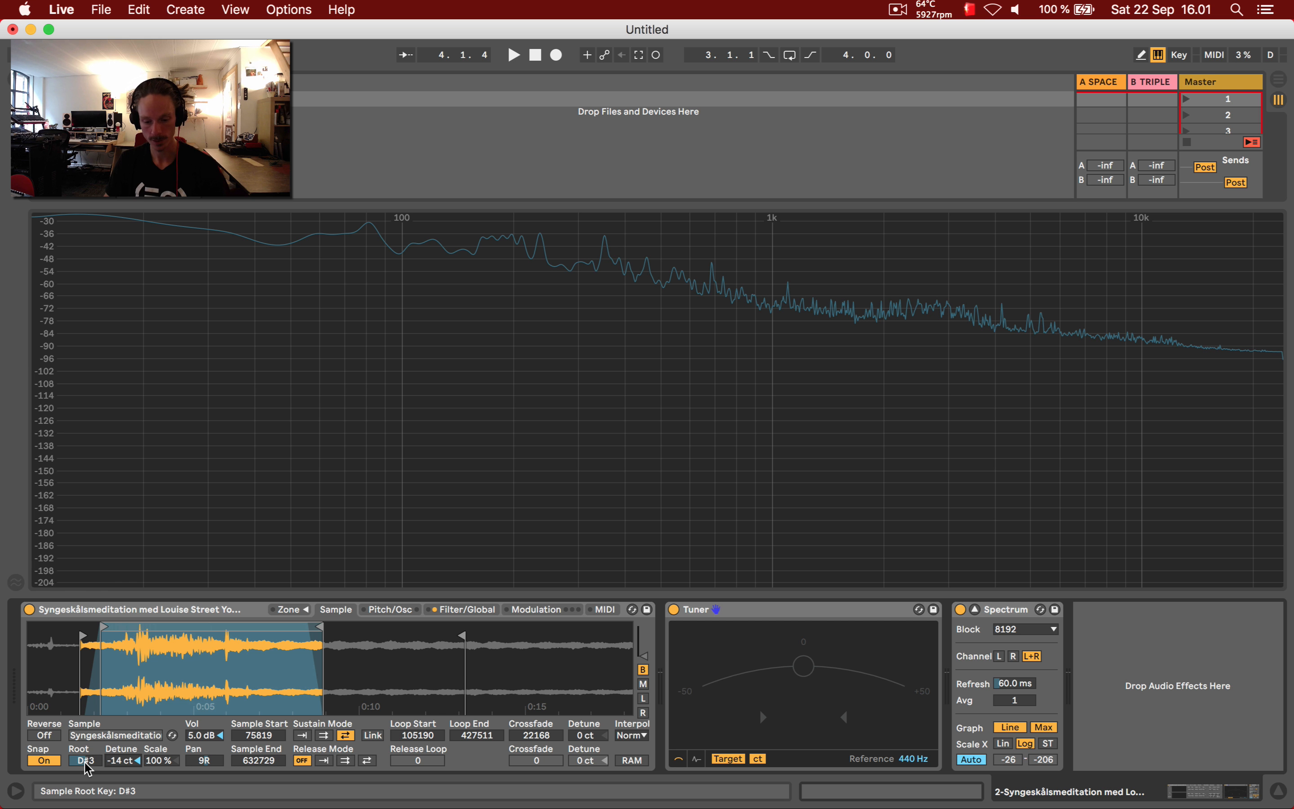
pyautogui.click(396, 610)
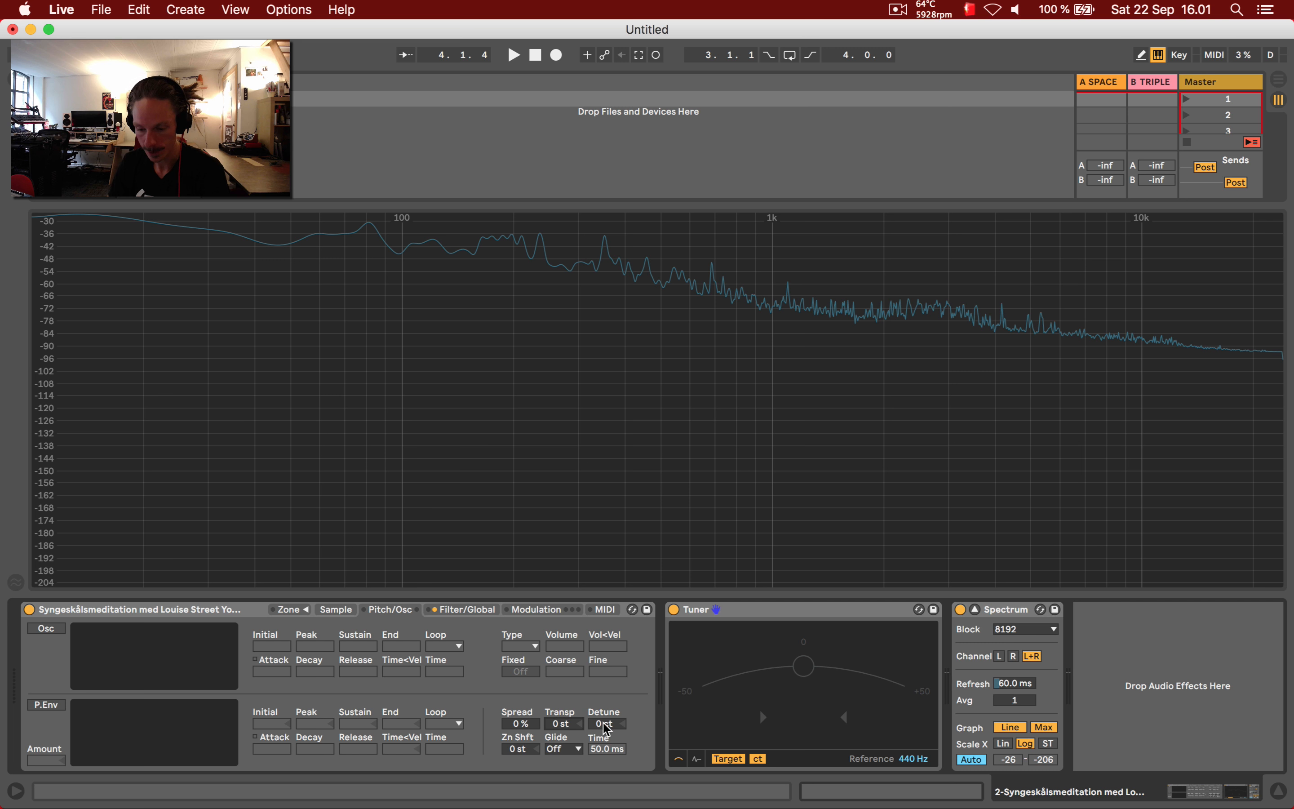
pyautogui.click(343, 613)
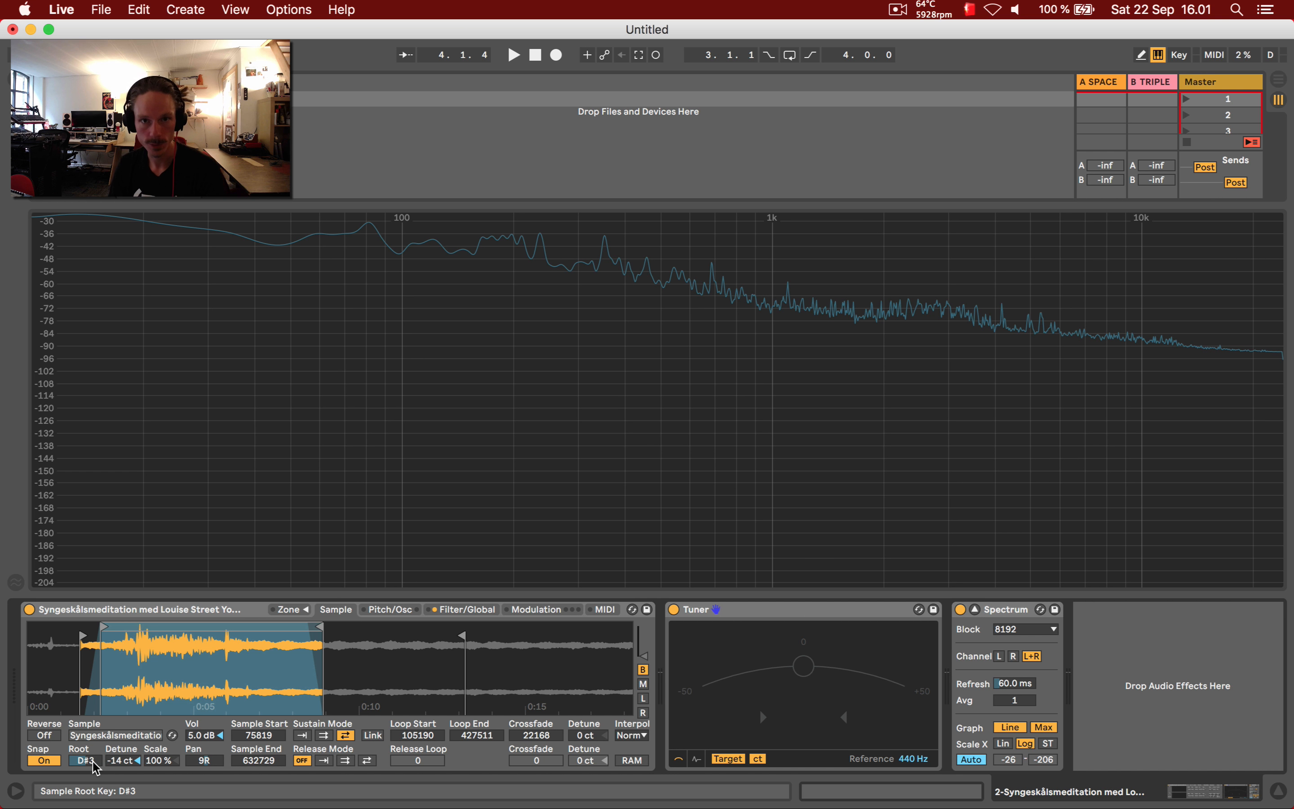
# - Remove the Tuner and Spectrum from the device chain and play C and G to hear the tuned instrument
pyautogui.click(806, 619)
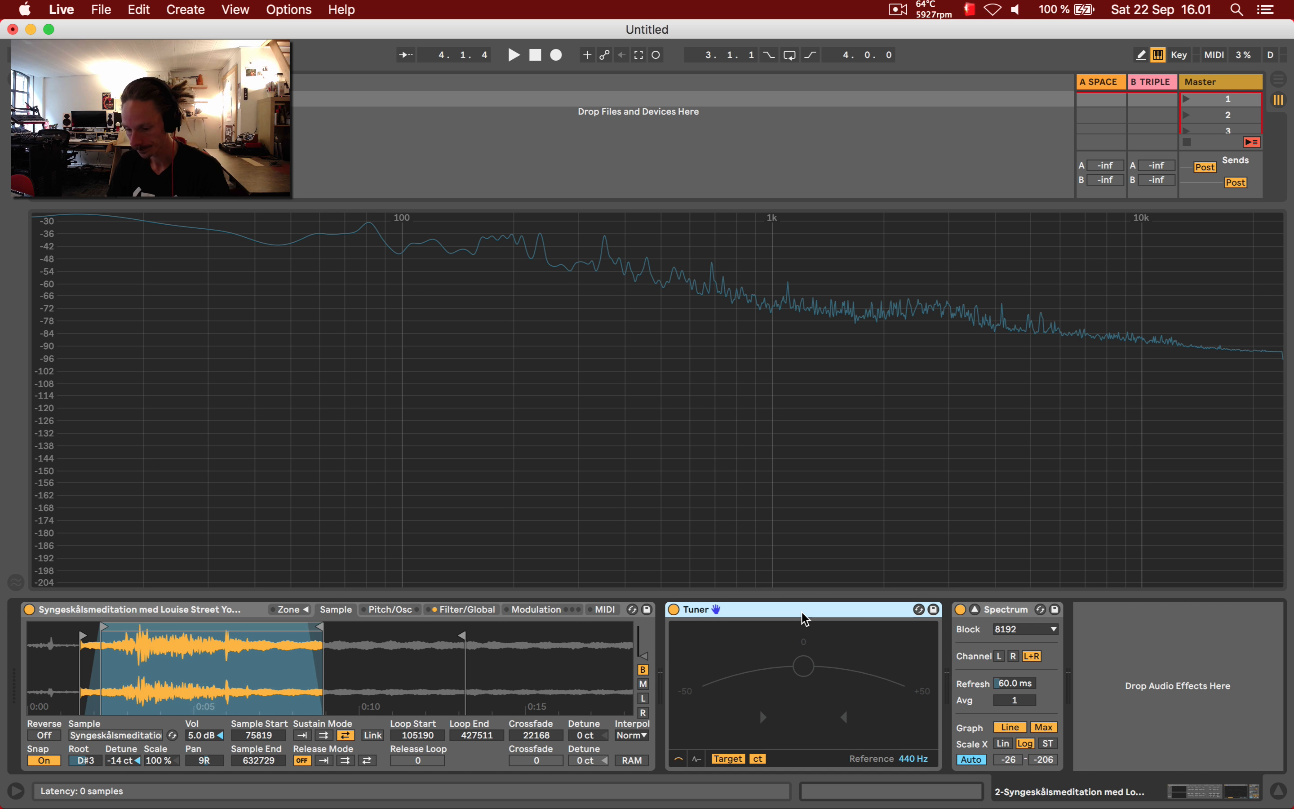
pyautogui.press('BackSpace')
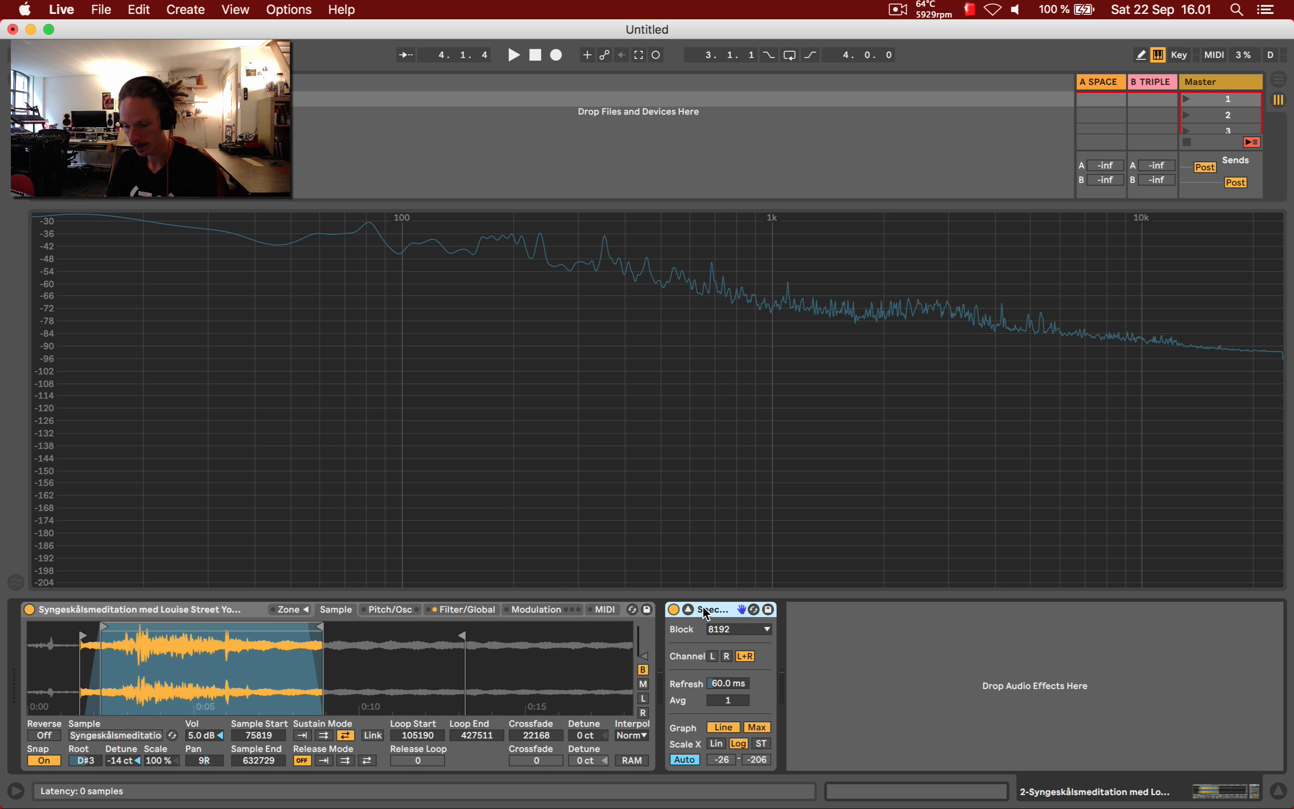
pyautogui.press('BackSpace')
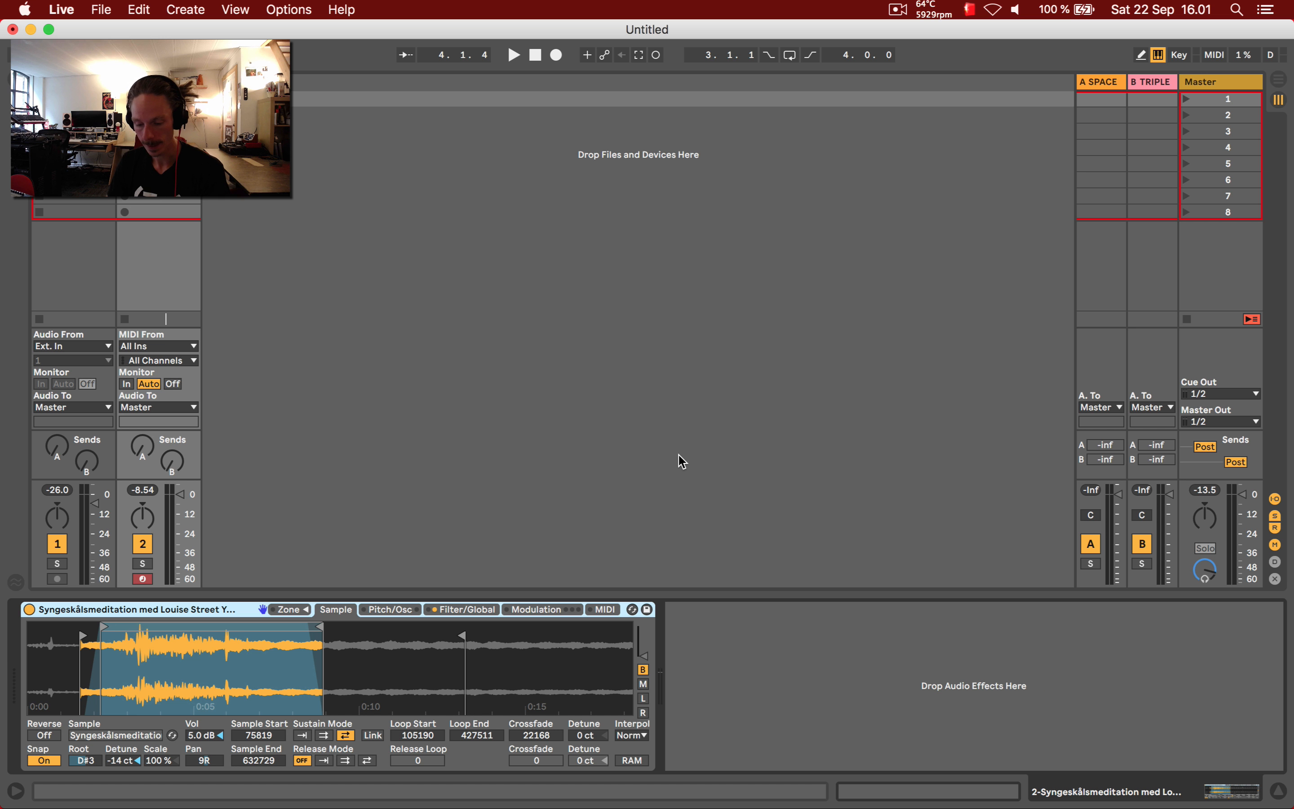
pyautogui.press('a')
pyautogui.press('g')
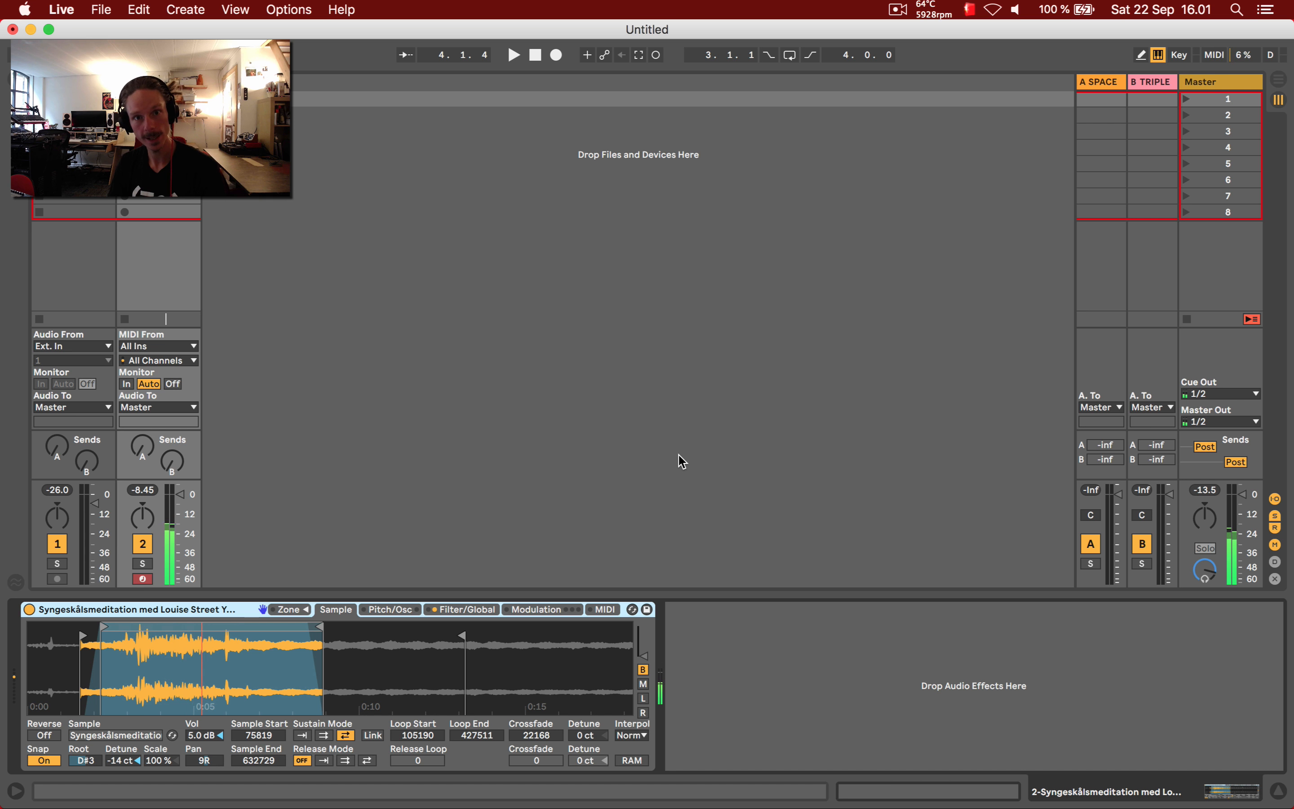
# - Show the Sampler's filter settings, group the Sampler into an Instrument Rack and display the rack's macro controls
pyautogui.click(475, 615)
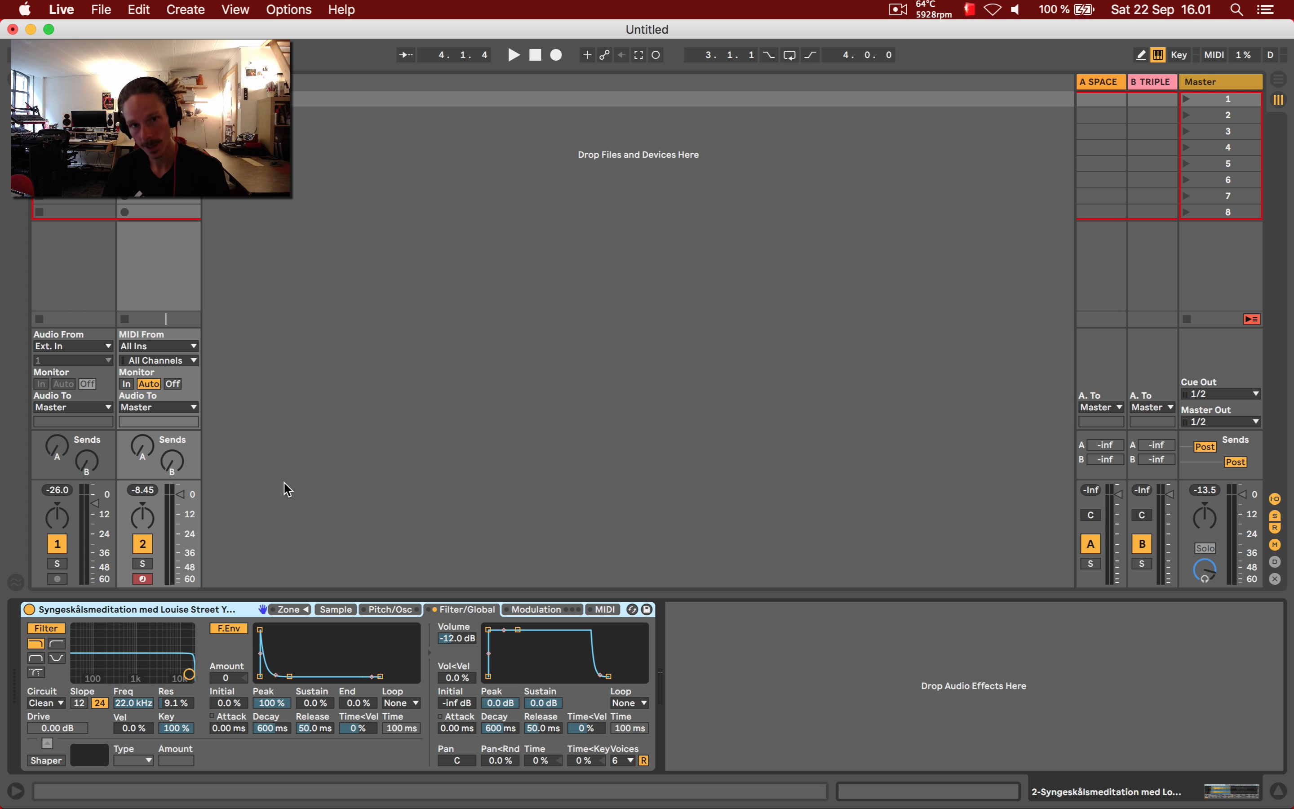
pyautogui.rightClick(177, 610)
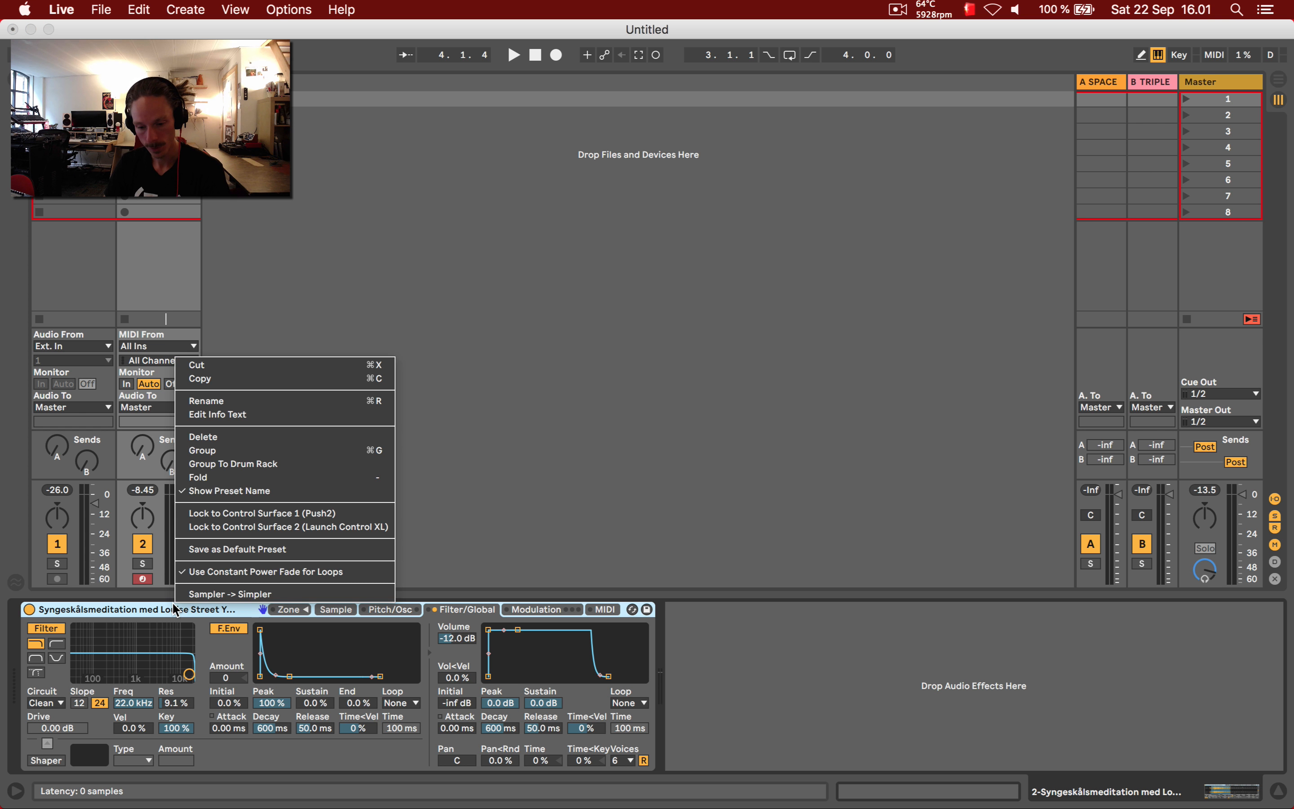
pyautogui.click(247, 451)
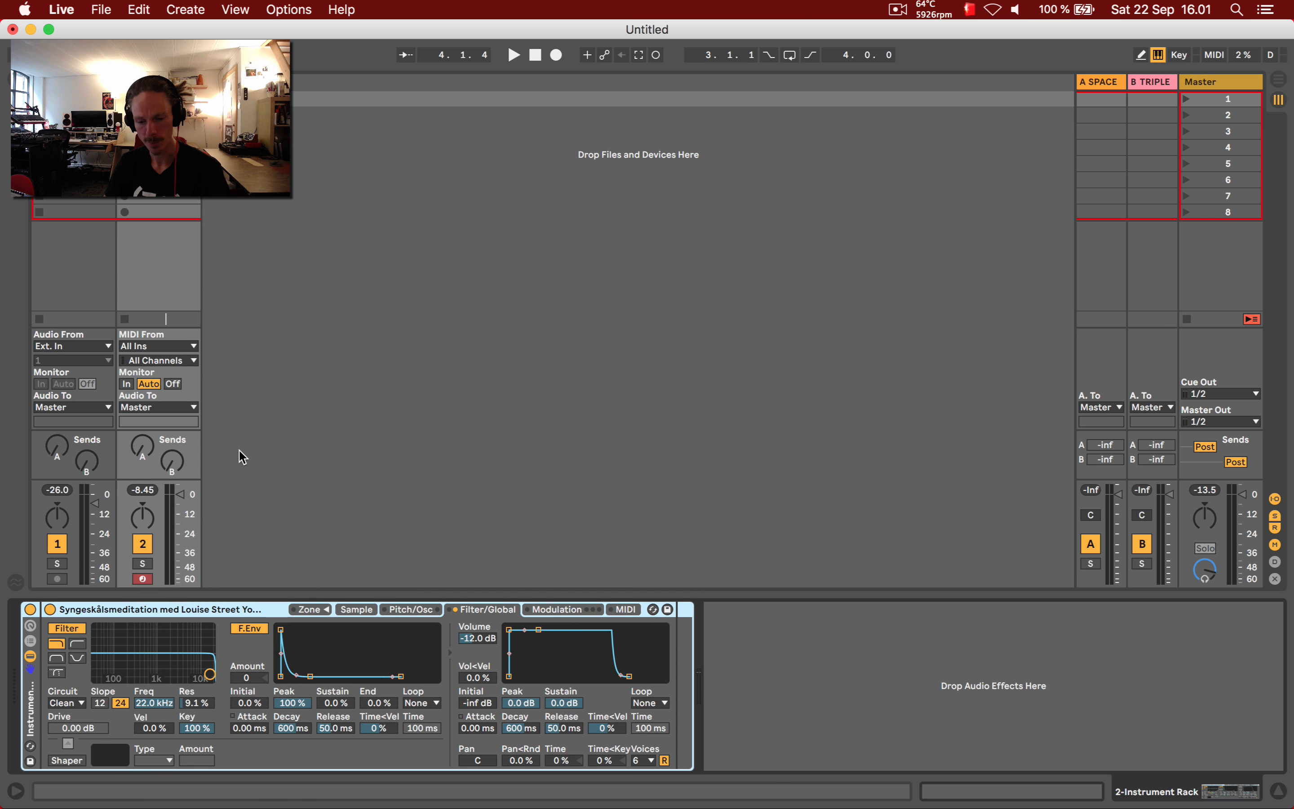
pyautogui.click(31, 626)
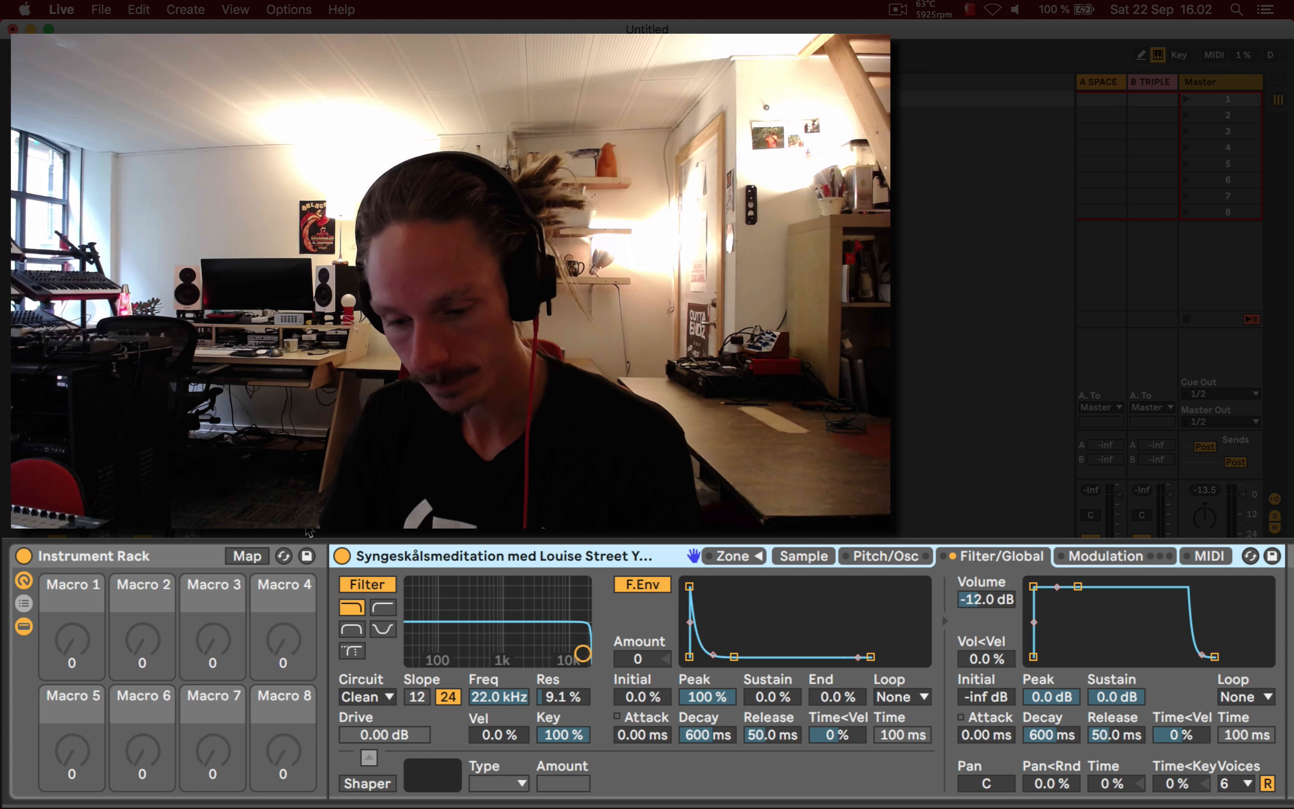
# - Adjust the Sampler's low-pass filter, lowering the frequency to about 4.69 kHz with a resonance of 9.8 %
pyautogui.press('a')
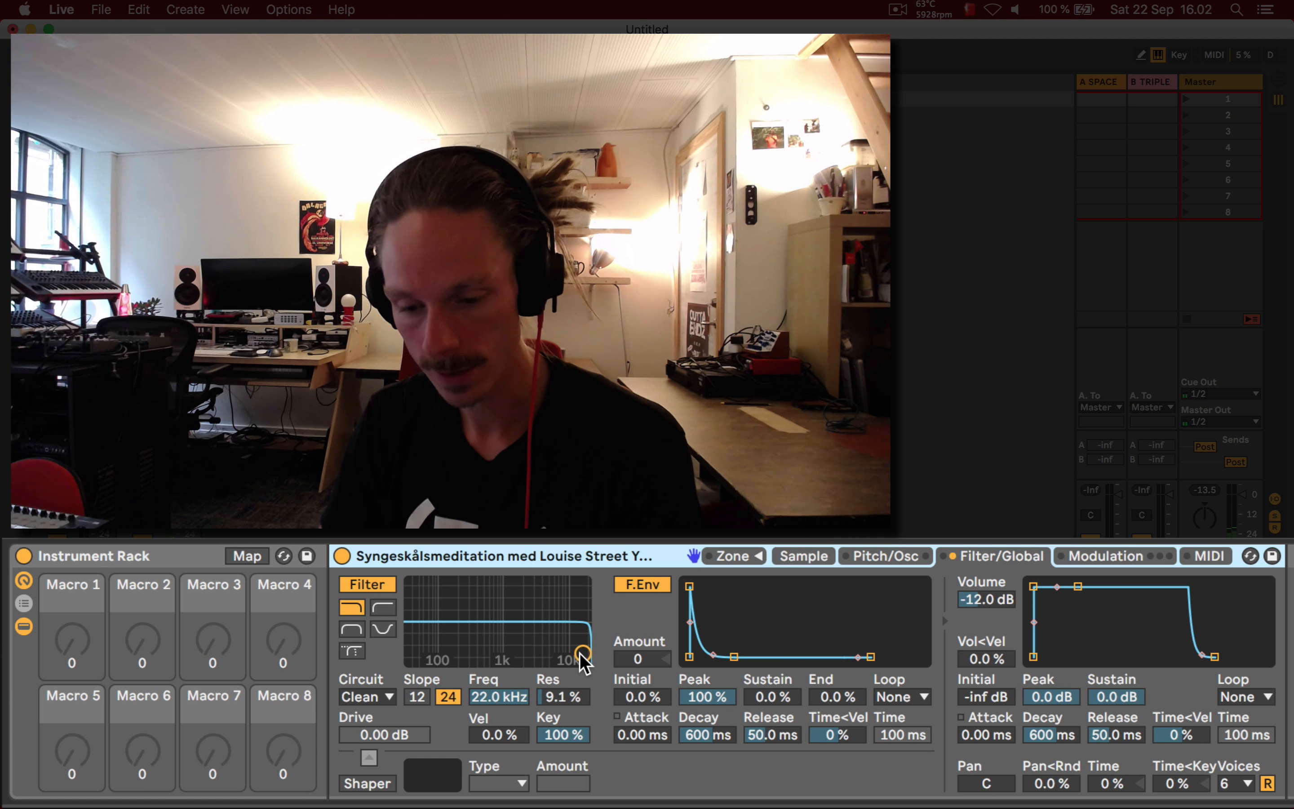
pyautogui.moveTo(581, 654)
pyautogui.mouseDown()
pyautogui.moveTo(528, 621)
pyautogui.moveTo(448, 627)
pyautogui.moveTo(517, 620)
pyautogui.moveTo(579, 639)
pyautogui.mouseUp()
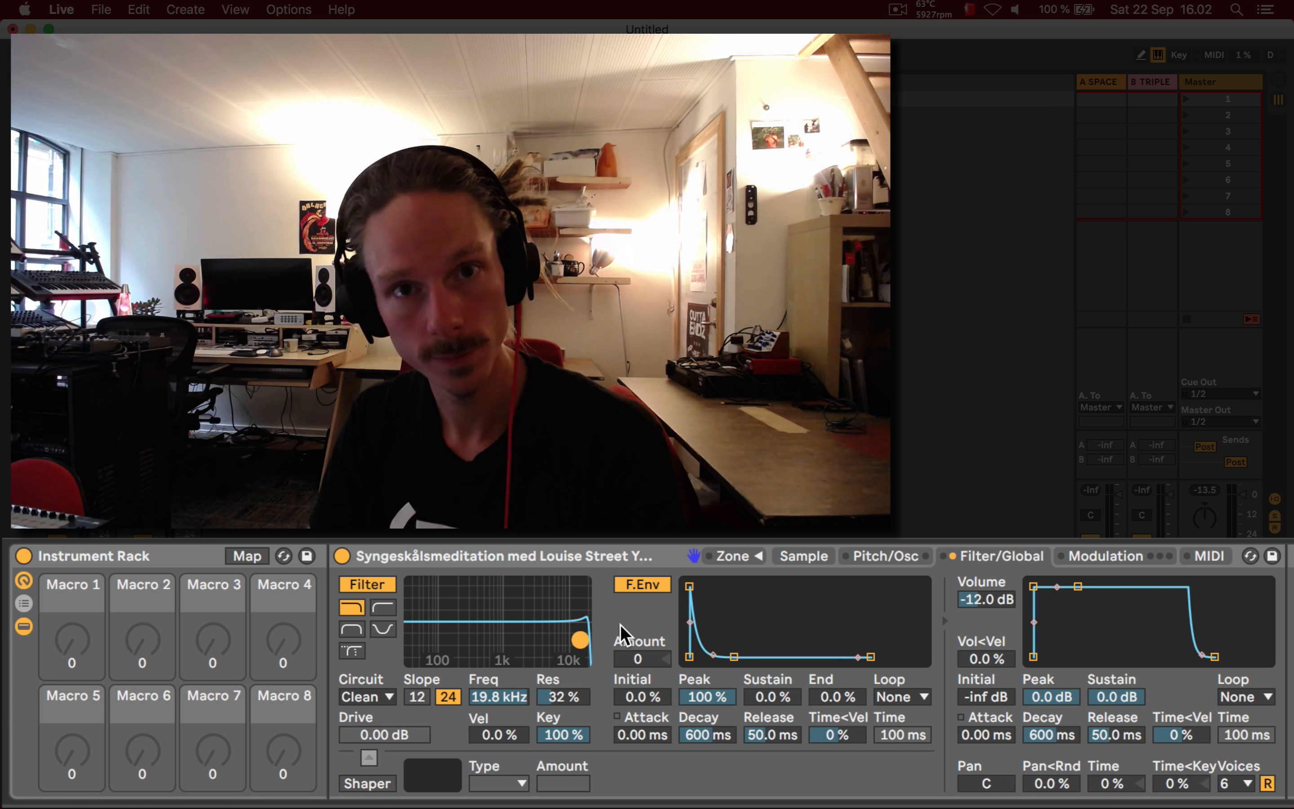
pyautogui.moveTo(580, 640)
pyautogui.mouseDown()
pyautogui.moveTo(482, 630)
pyautogui.moveTo(588, 644)
pyautogui.mouseUp()
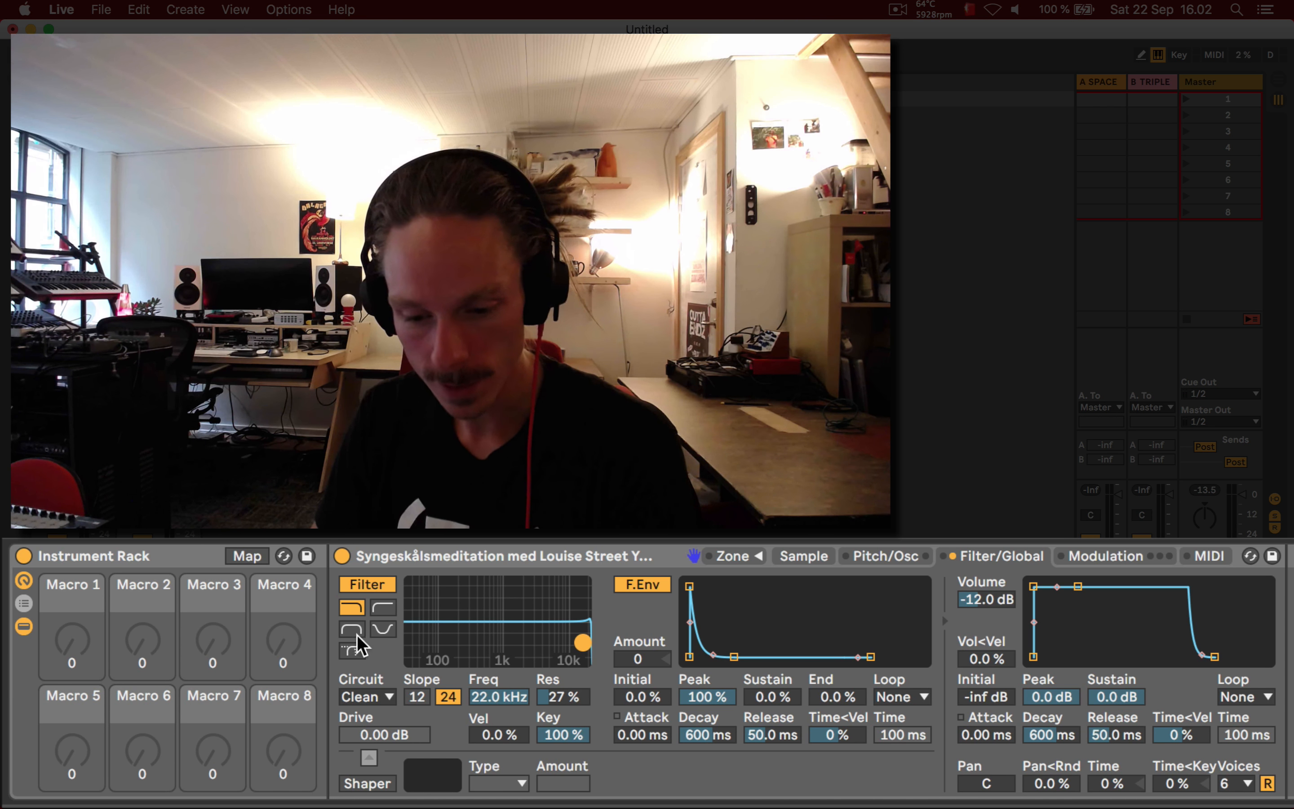
pyautogui.click(351, 609)
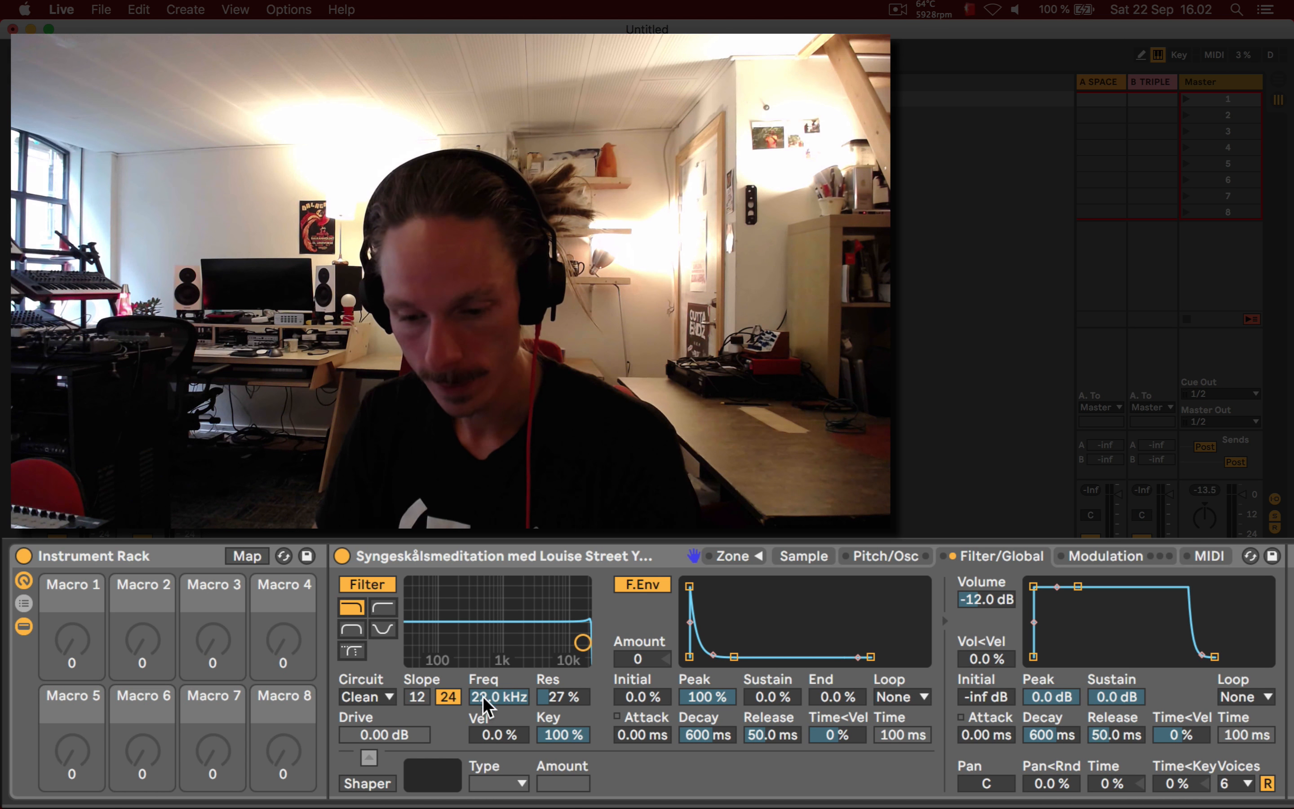
pyautogui.moveTo(503, 699)
pyautogui.mouseDown()
pyautogui.moveTo(503, 744)
pyautogui.moveTo(503, 698)
pyautogui.moveTo(563, 708)
pyautogui.moveTo(499, 712)
pyautogui.moveTo(499, 736)
pyautogui.moveTo(499, 717)
pyautogui.mouseUp()
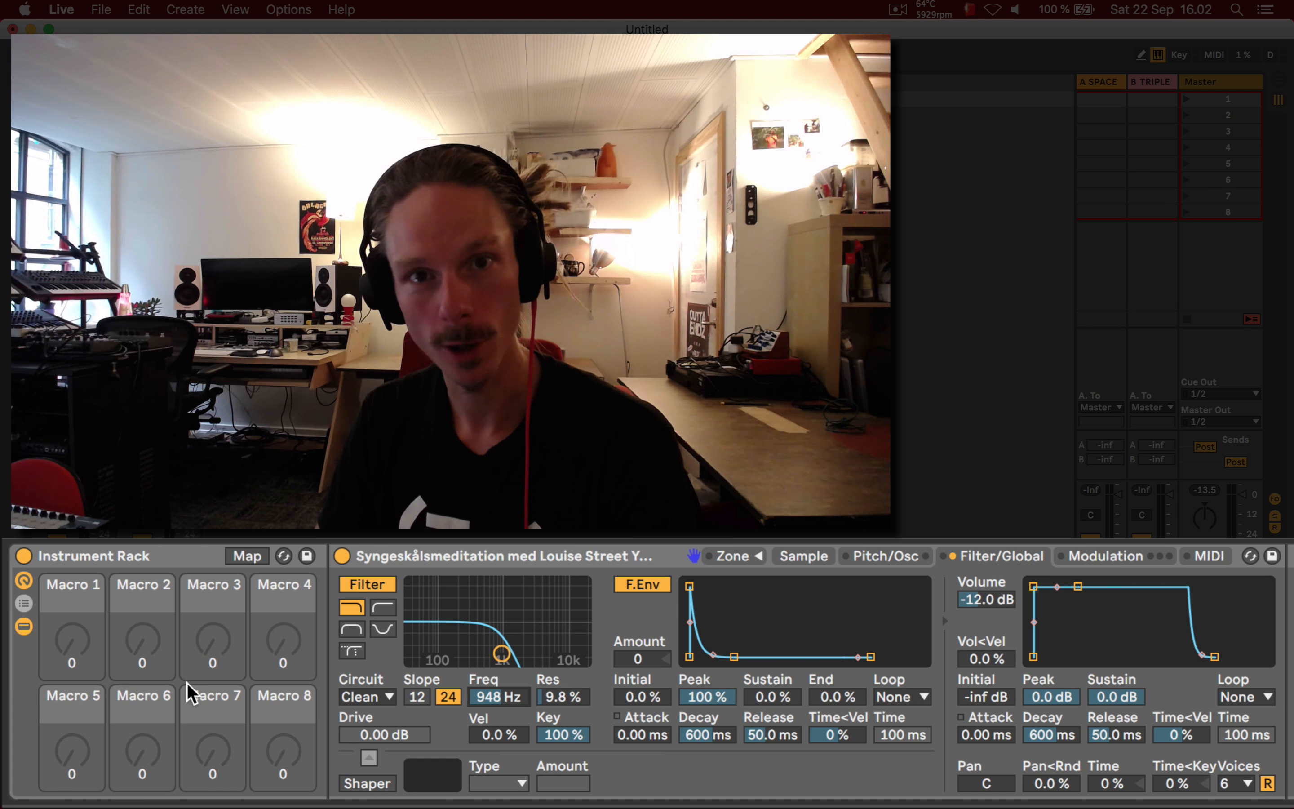
pyautogui.moveTo(499, 704)
pyautogui.mouseDown()
pyautogui.moveTo(499, 715)
pyautogui.moveTo(498, 682)
pyautogui.moveTo(506, 725)
pyautogui.moveTo(511, 707)
pyautogui.mouseUp()
# - Map the Sampler's filter frequency to Macro 1 and turn that macro up to 2.36 kHz
pyautogui.rightClick(355, 708)
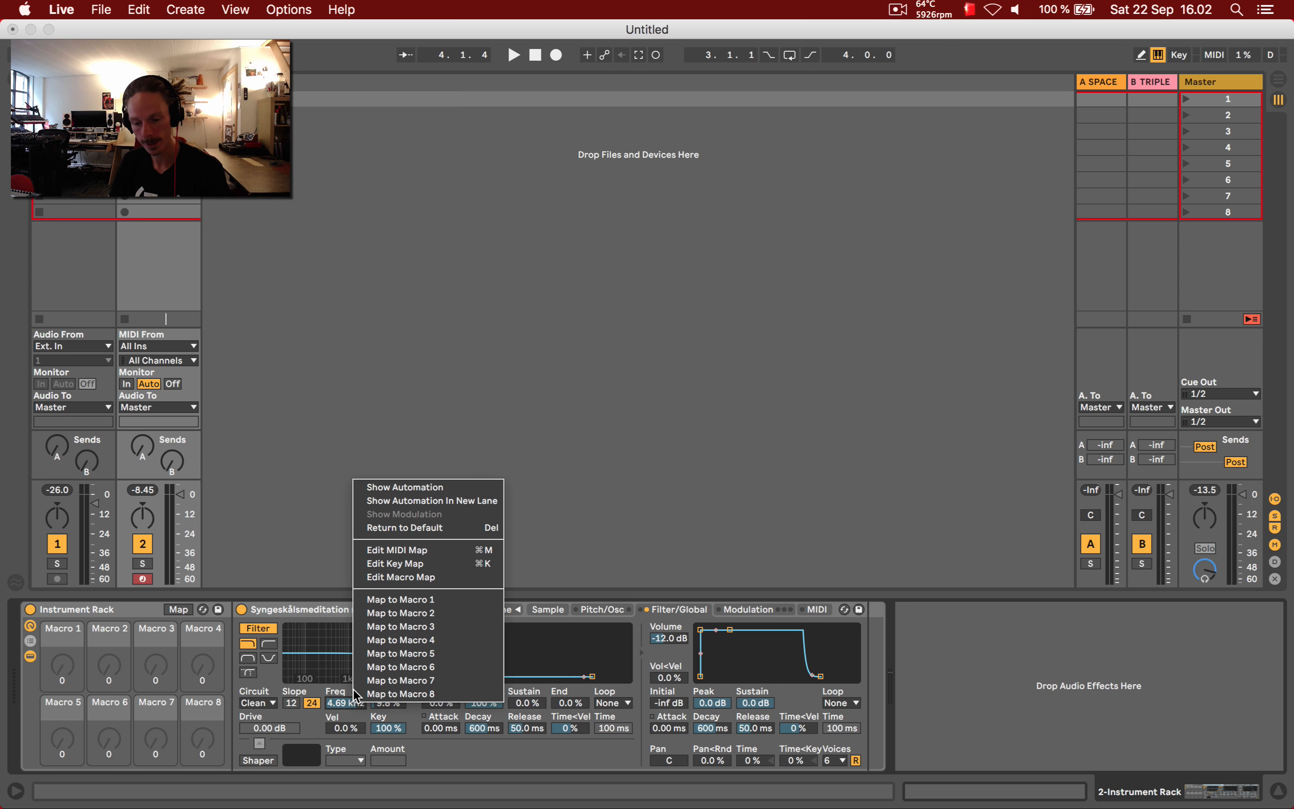
pyautogui.click(409, 600)
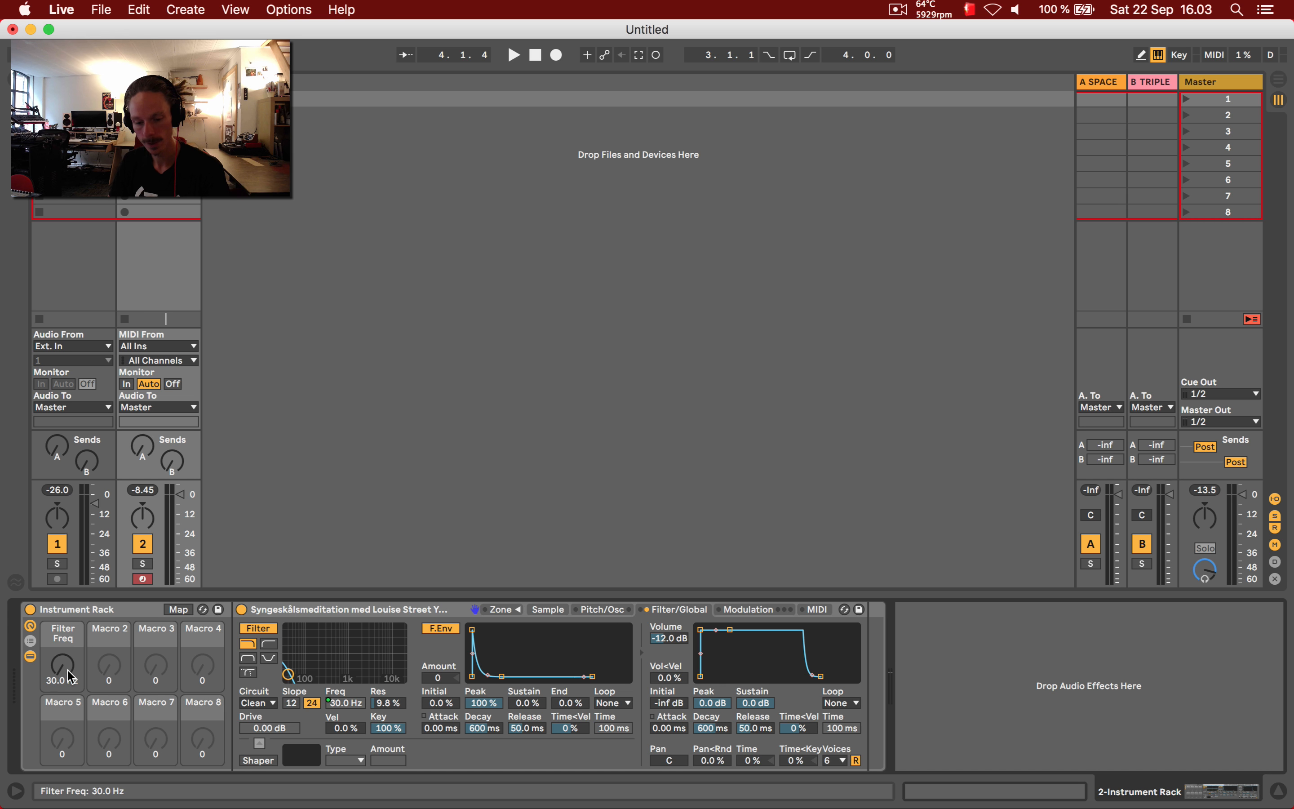
pyautogui.moveTo(71, 677)
pyautogui.mouseDown()
pyautogui.moveTo(73, 631)
pyautogui.moveTo(95, 679)
pyautogui.mouseUp()
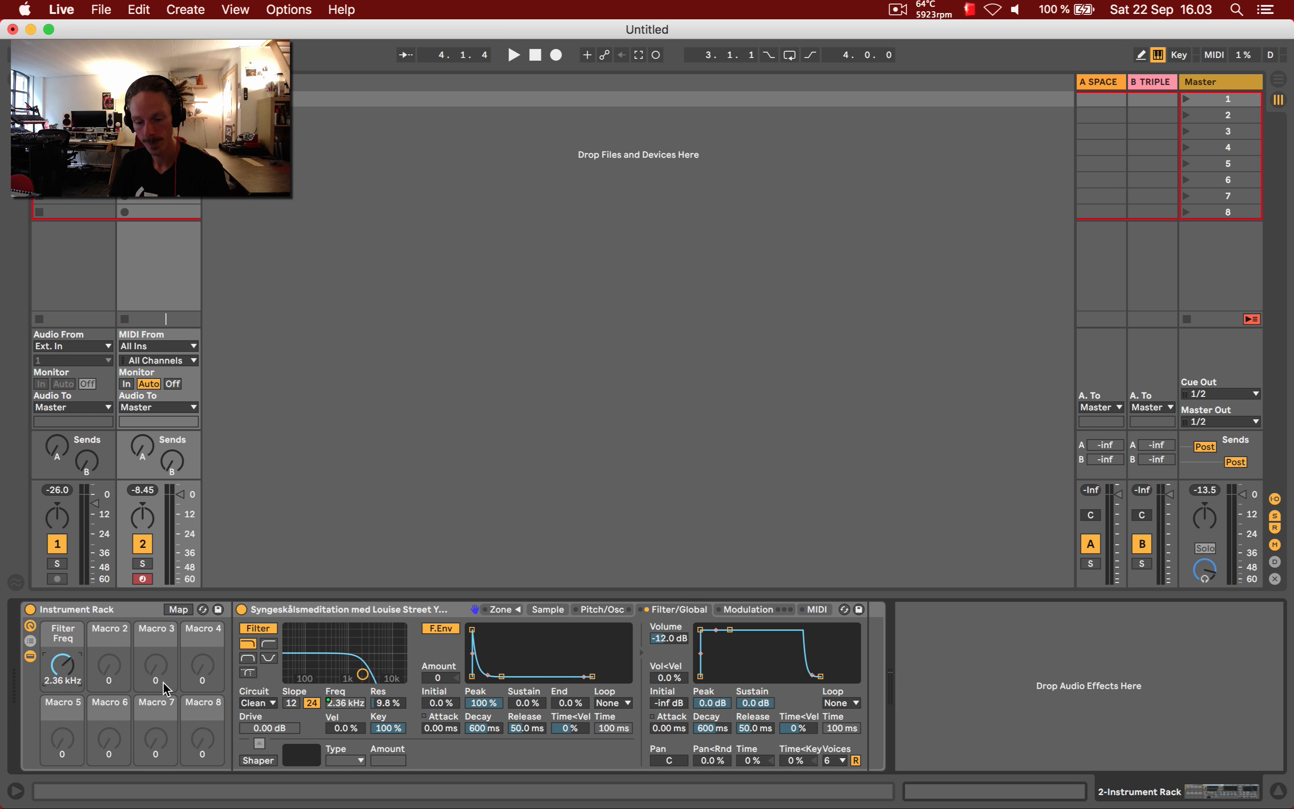
# - Colour the filter frequency macro yellow
pyautogui.rightClick(74, 636)
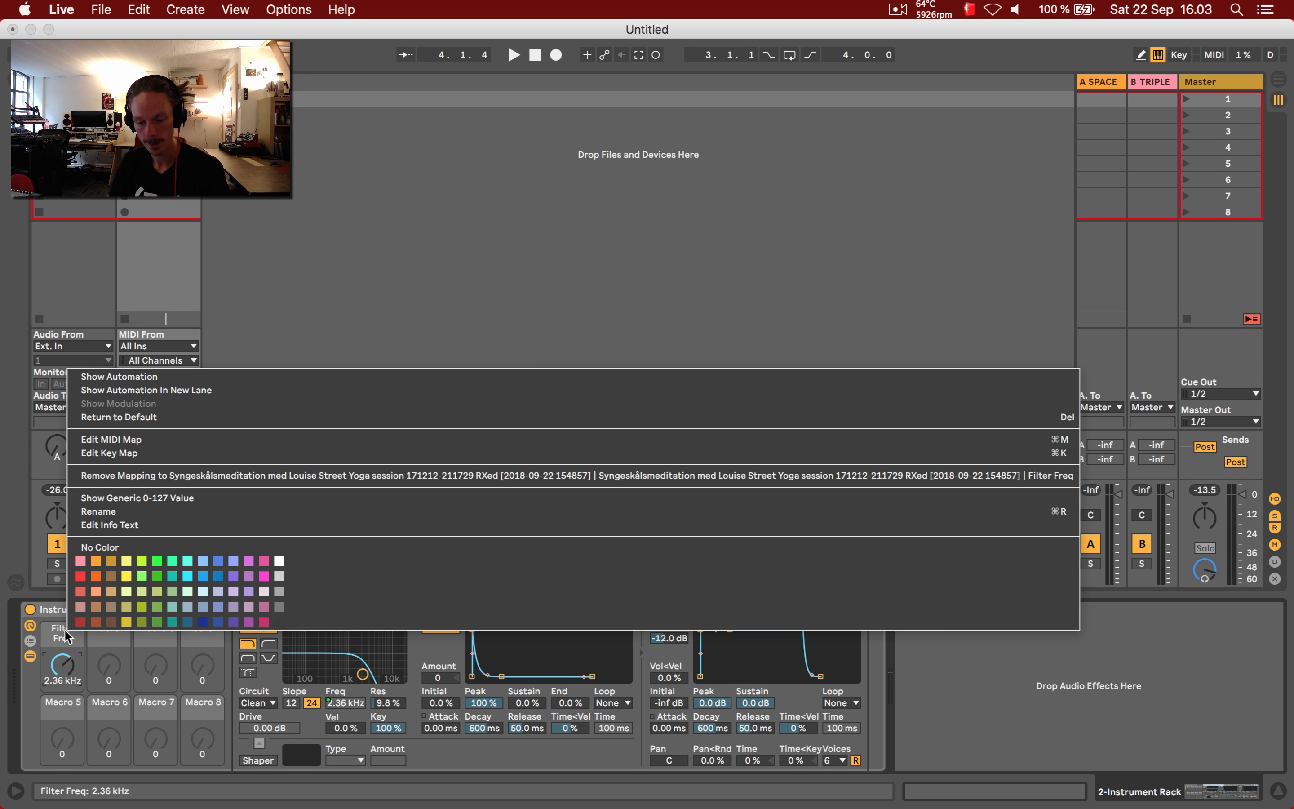
pyautogui.click(127, 562)
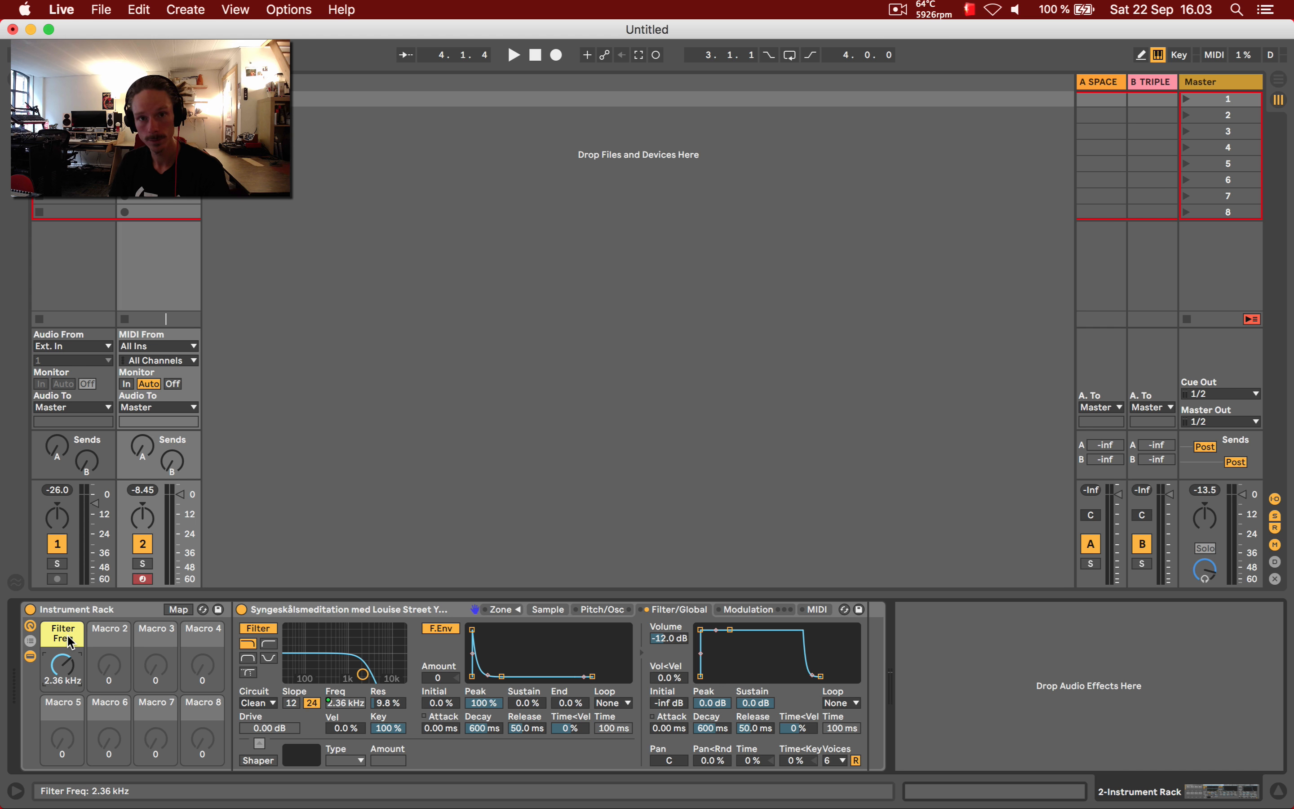
# - Rename the filter frequency macro as FILTER HZ and raise the Sampler's filter resonance to 60 %
pyautogui.press('super+r')
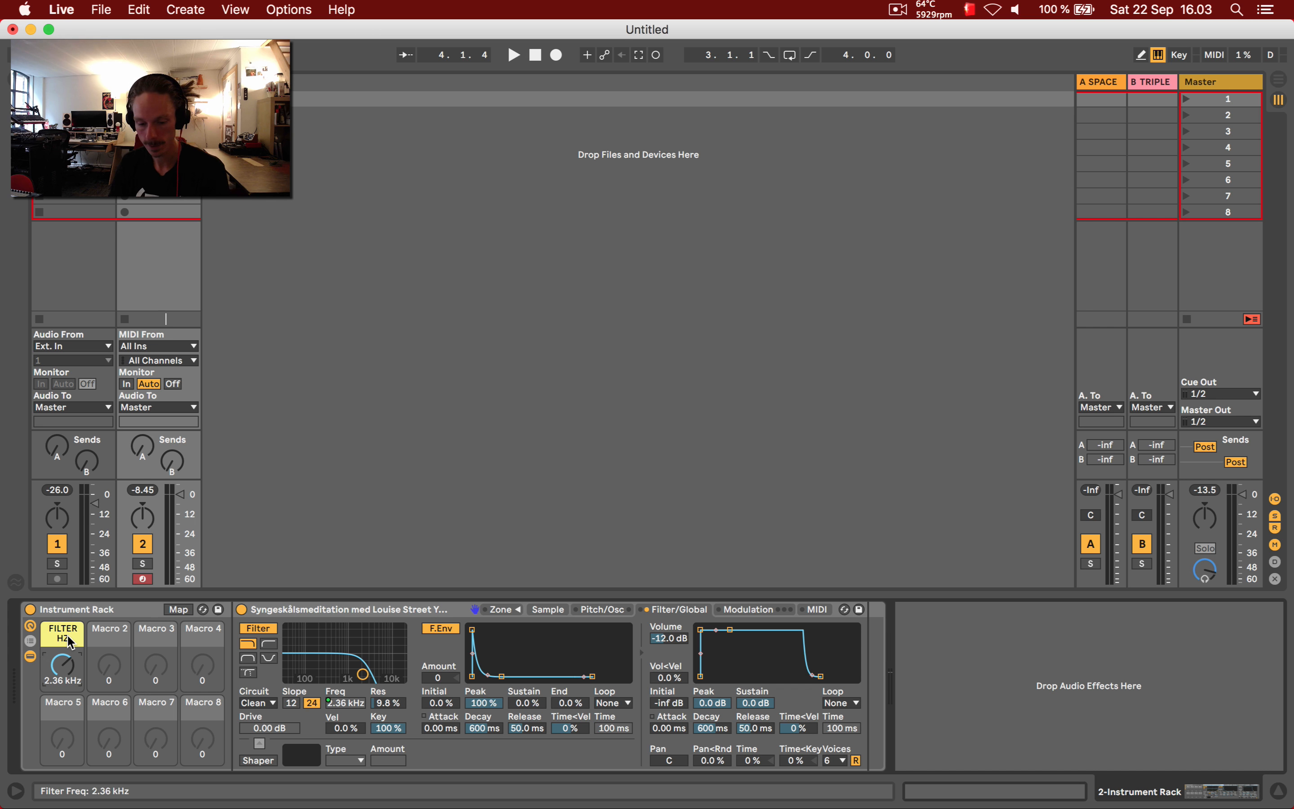
pyautogui.moveTo(402, 702); pyautogui.dragTo(403, 685)
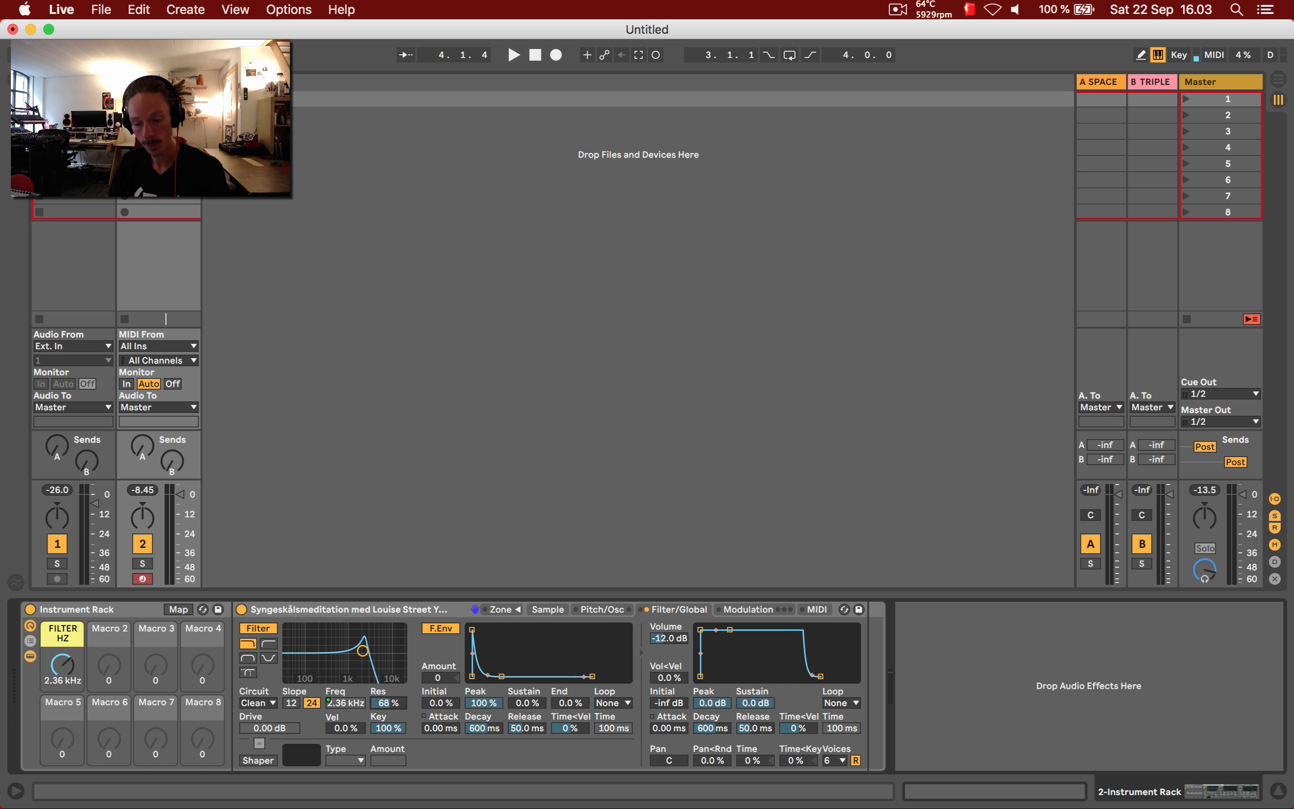
pyautogui.moveTo(402, 702); pyautogui.dragTo(403, 759)
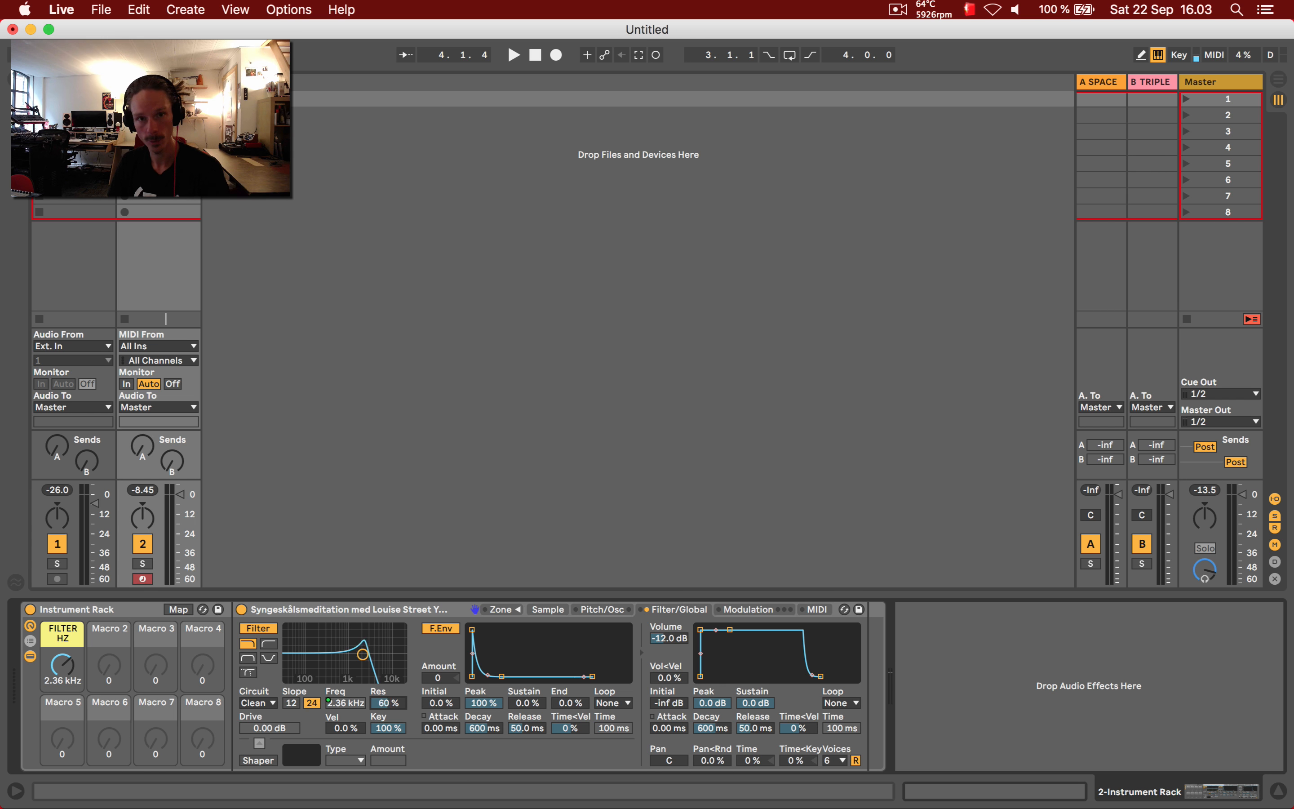
# - Map the Sampler's filter resonance to Macro 2 and rename that macro as FILTER Q
pyautogui.rightClick(389, 702)
pyautogui.click(470, 612)
pyautogui.click(109, 634)
pyautogui.press('super+r')
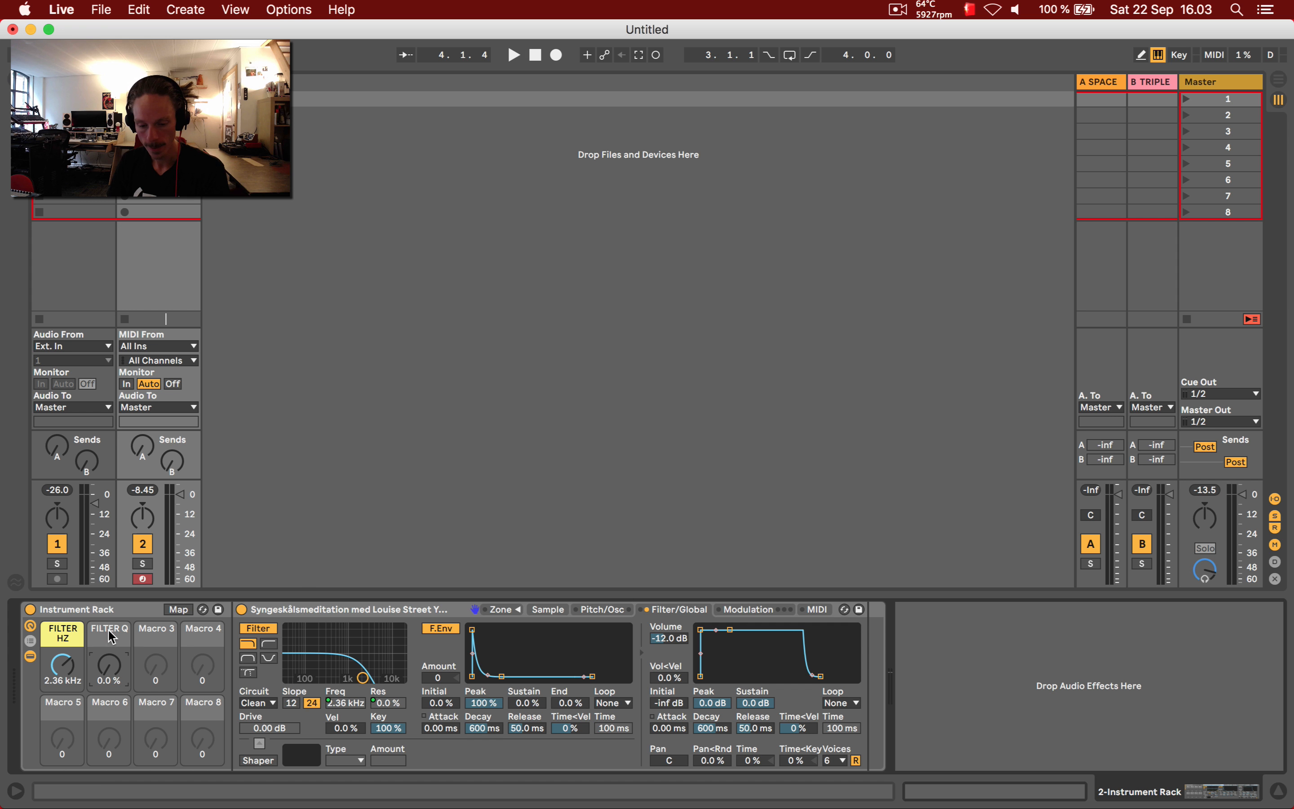
# - Colour the FILTER Q macro dark yellow and turn FILTER HZ to 17.9 kHz and FILTER Q to 28 %
pyautogui.rightClick(112, 637)
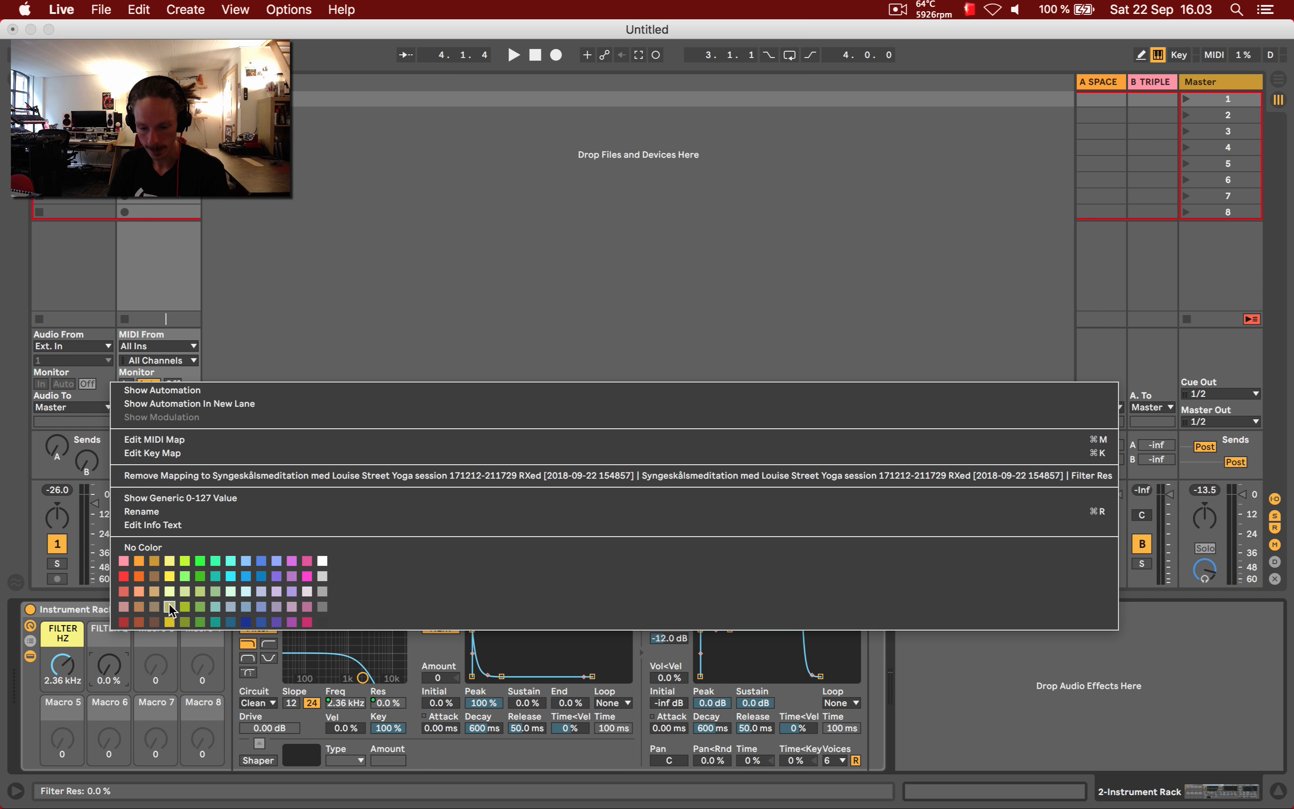
pyautogui.click(169, 622)
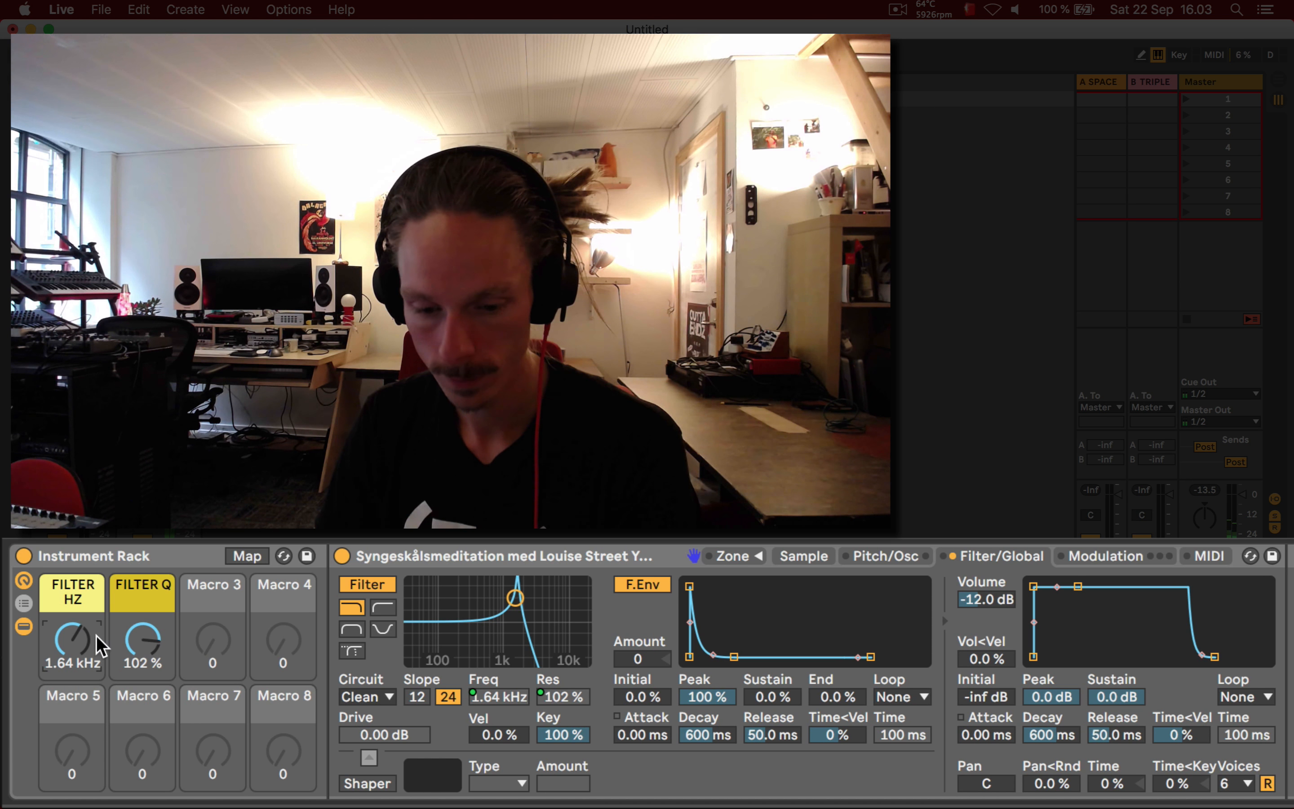
pyautogui.moveTo(99, 645); pyautogui.dragTo(99, 622)
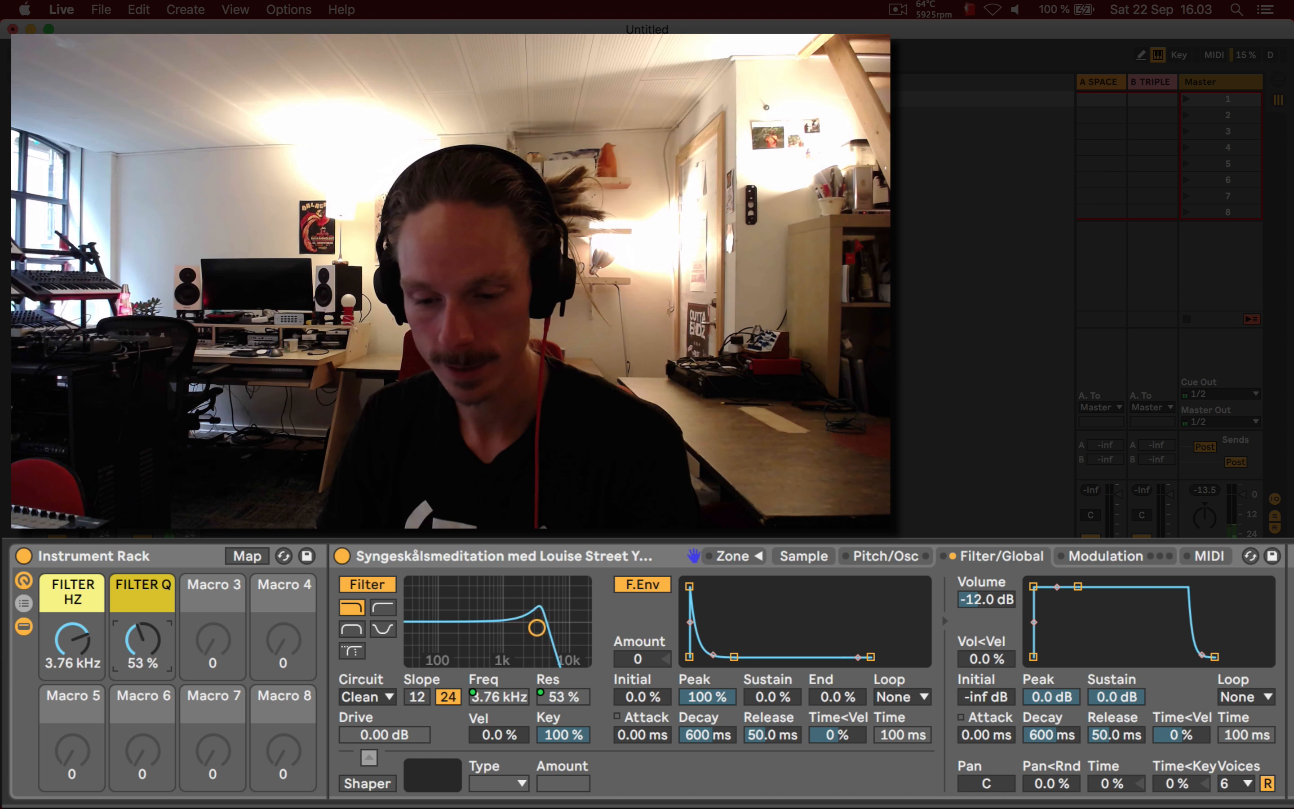
pyautogui.moveTo(130, 631); pyautogui.dragTo(91, 634)
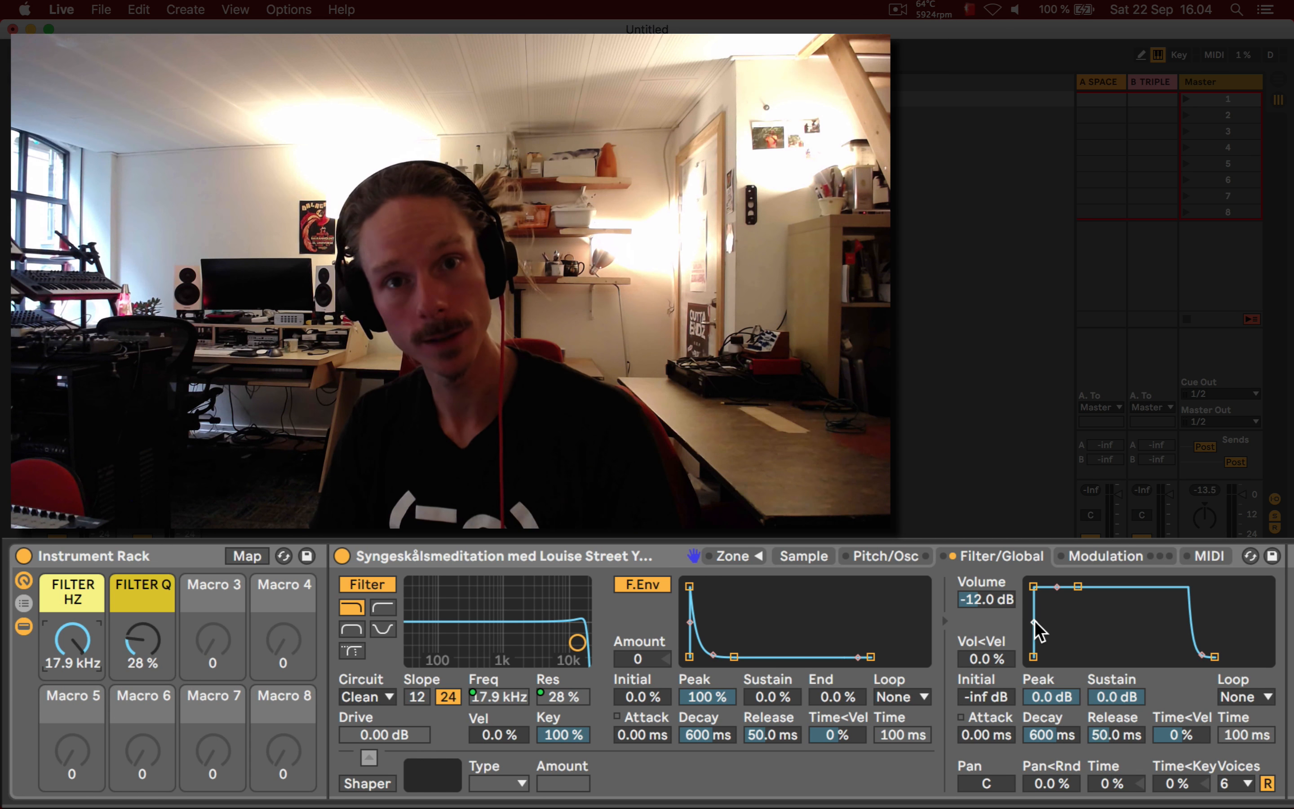
# - Map the Sampler's volume envelope attack to Macro 3 and its release to Macro 4
pyautogui.rightClick(989, 745)
pyautogui.click(1053, 619)
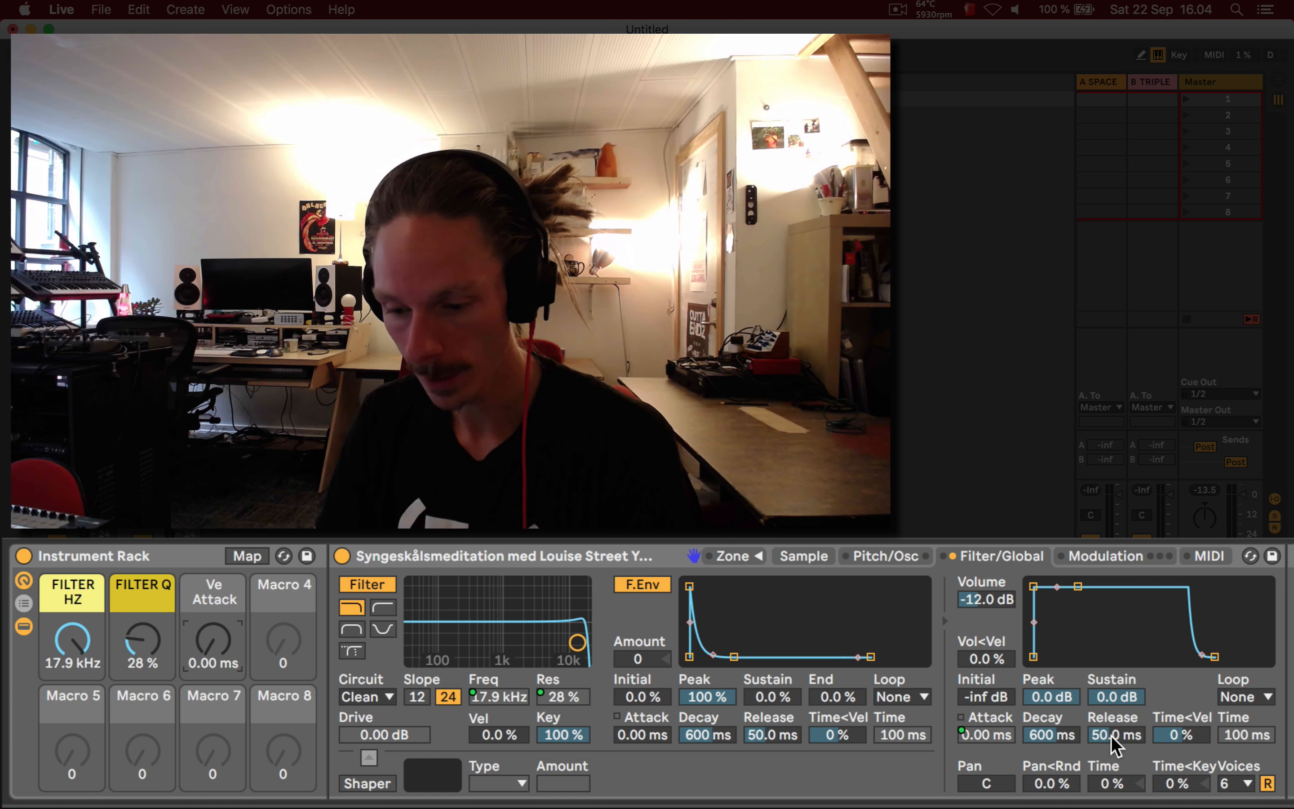
pyautogui.moveTo(1112, 736); pyautogui.dragTo(1112, 687)
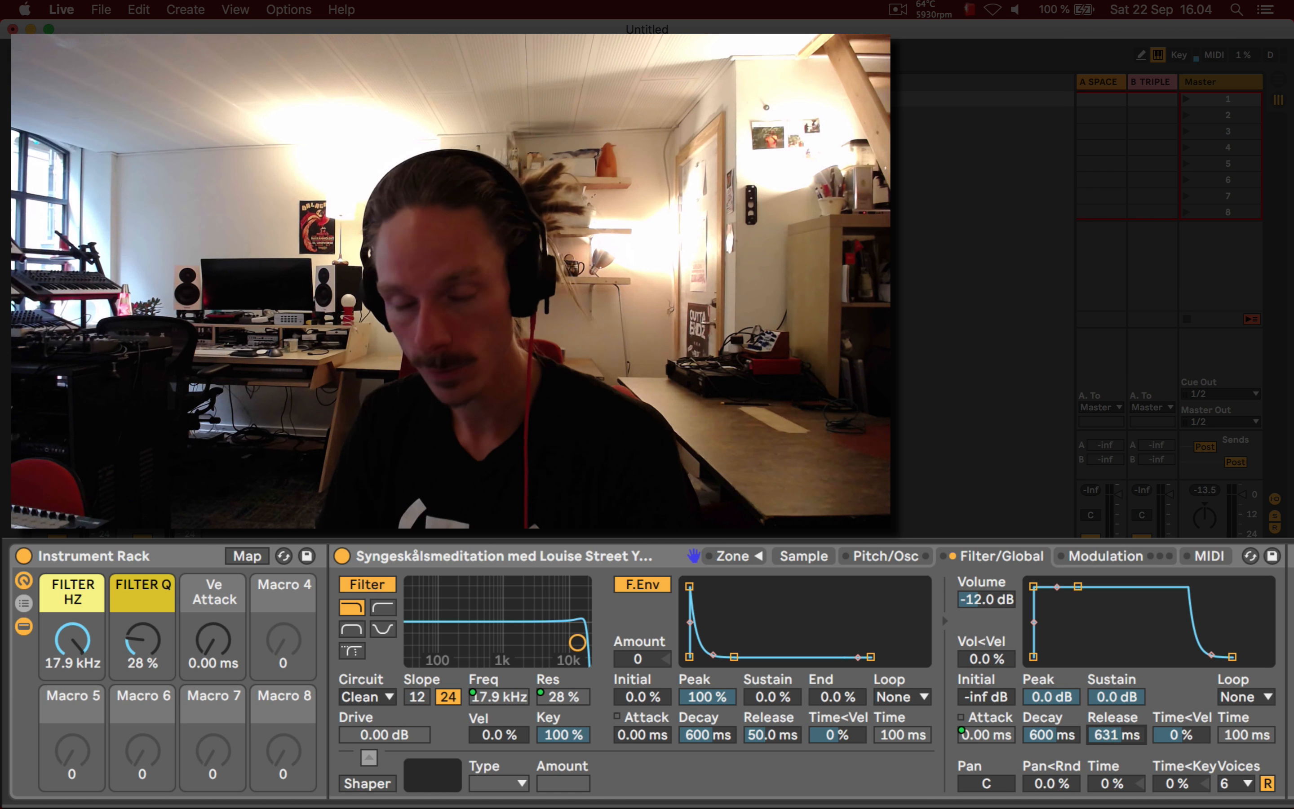
pyautogui.rightClick(1114, 736)
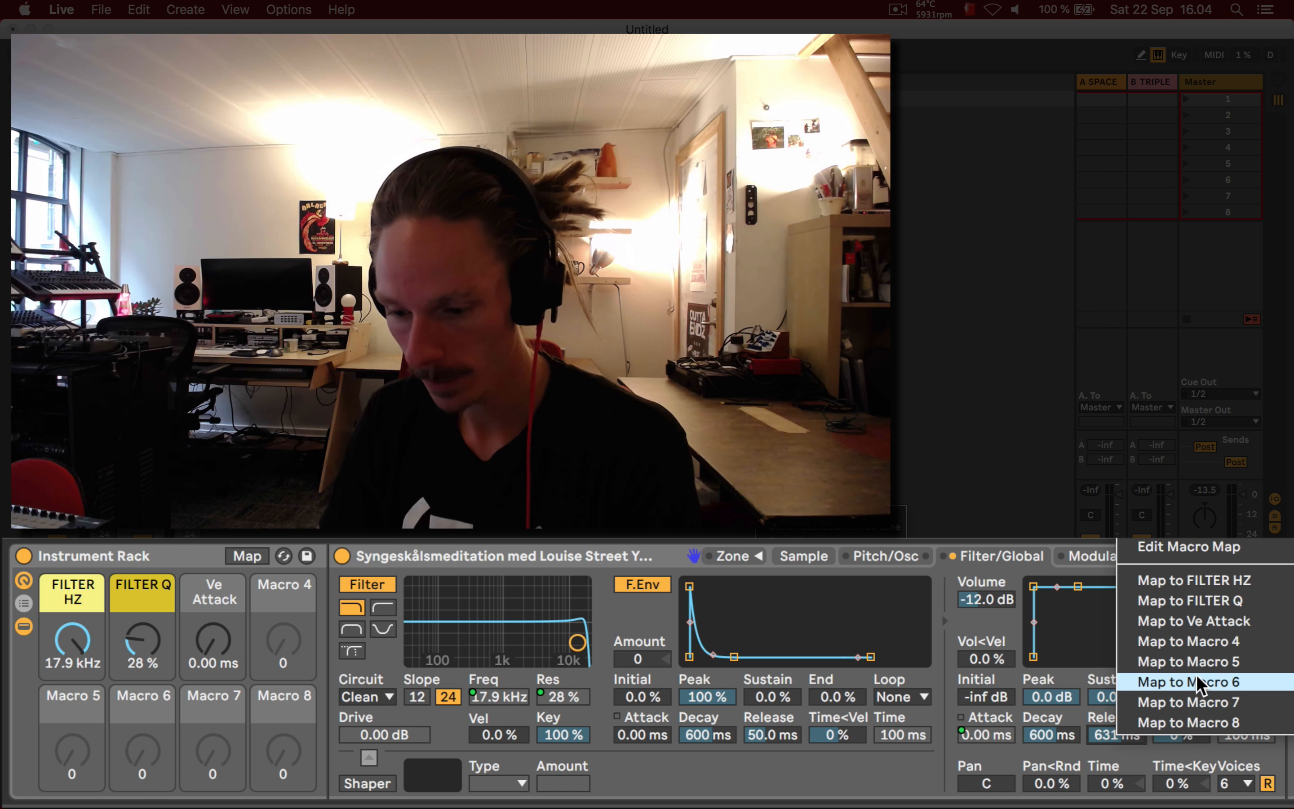
pyautogui.click(1222, 640)
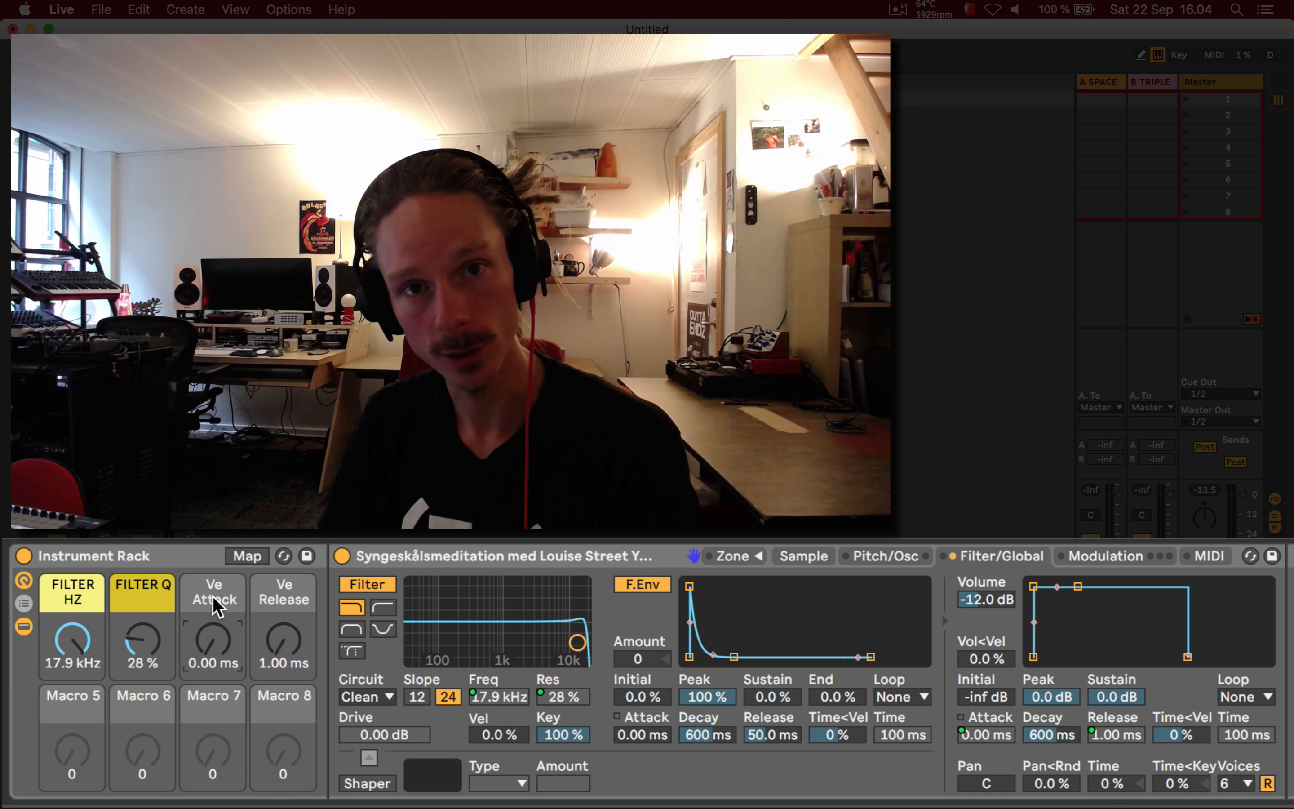
# - Rename the two volume envelope macros as ATTACK and RELEASE
pyautogui.press('super+r')
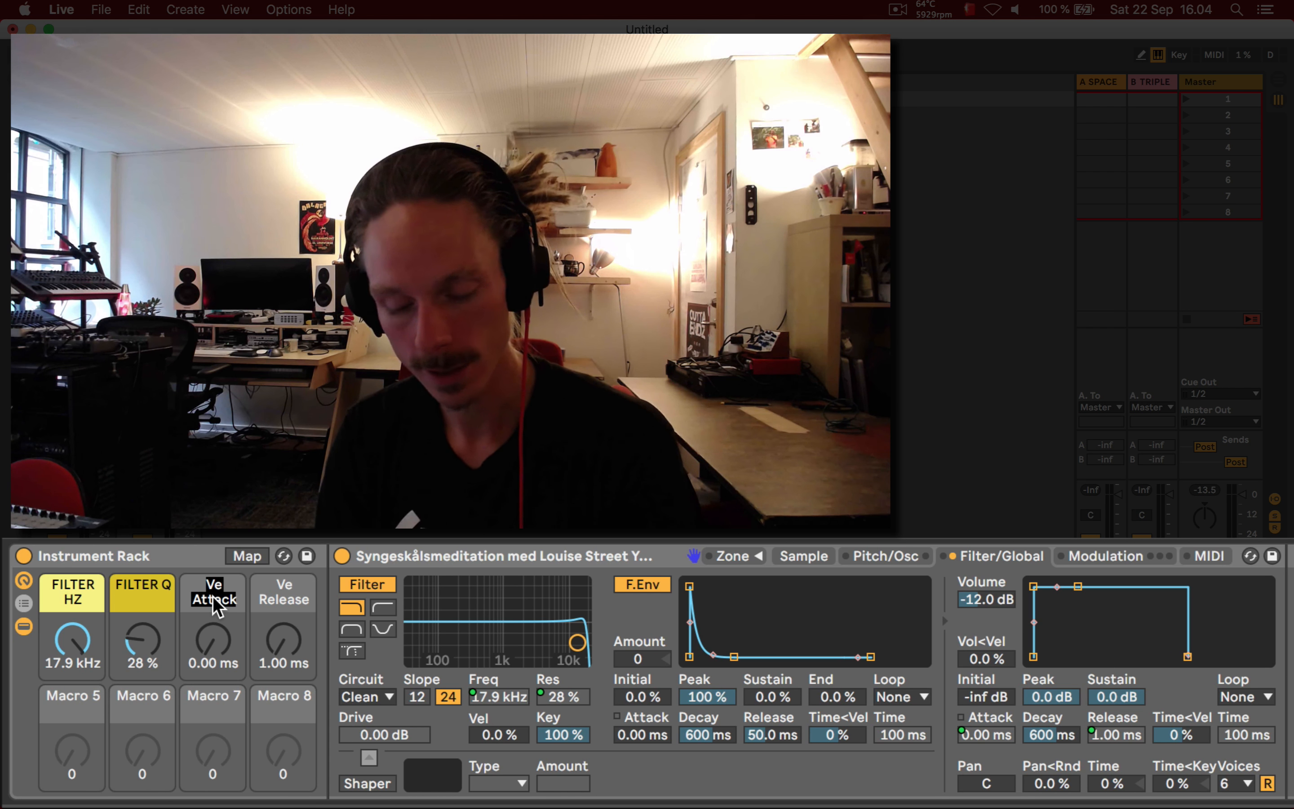
pyautogui.write('ATTACK')
pyautogui.press('Tab')
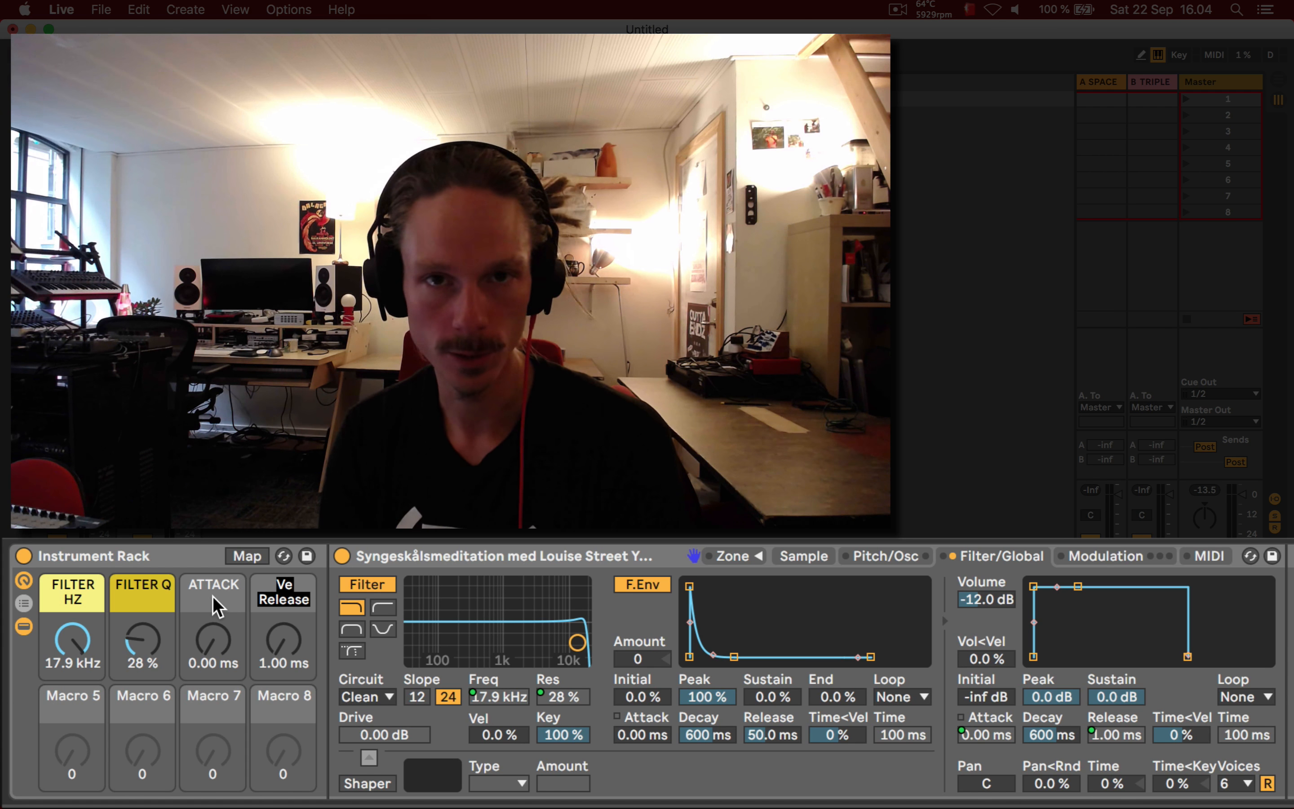
pyautogui.write('RE')
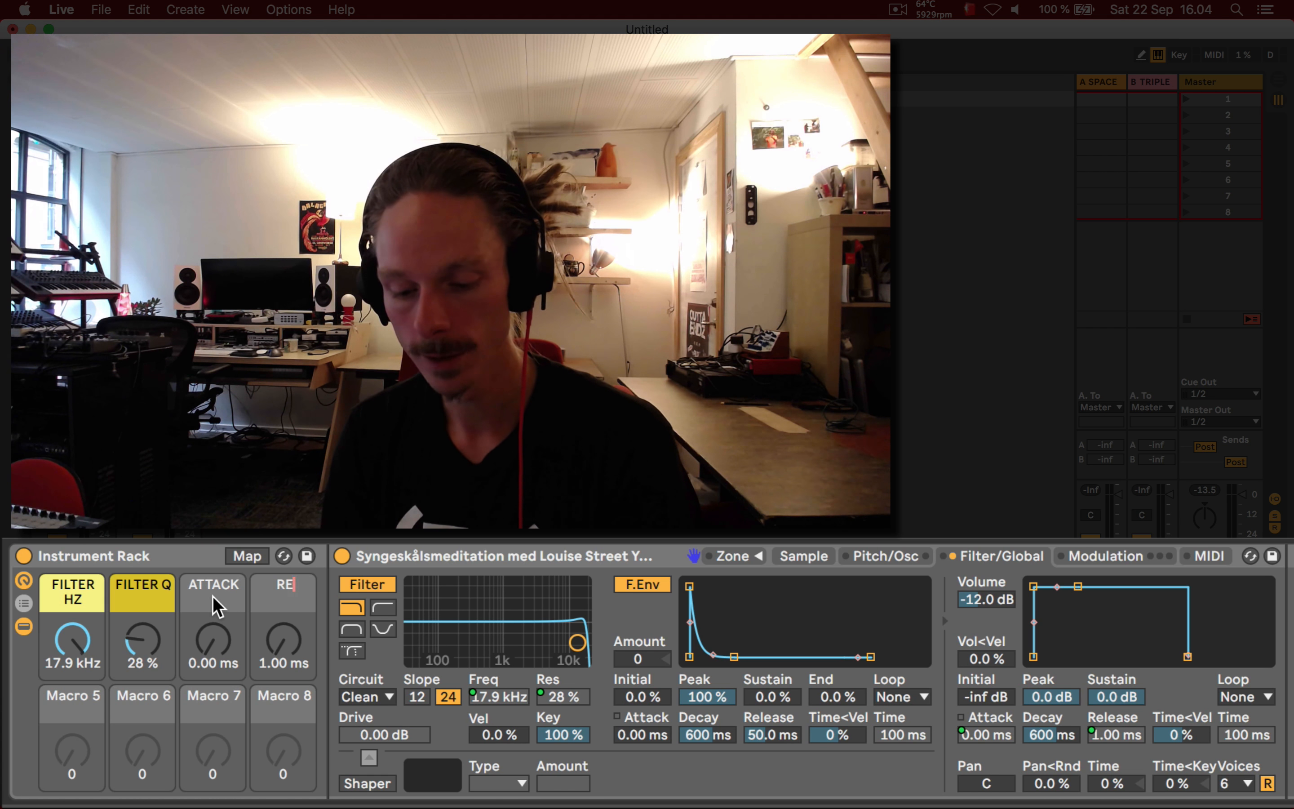
pyautogui.write('LEASE')
pyautogui.press('Return')
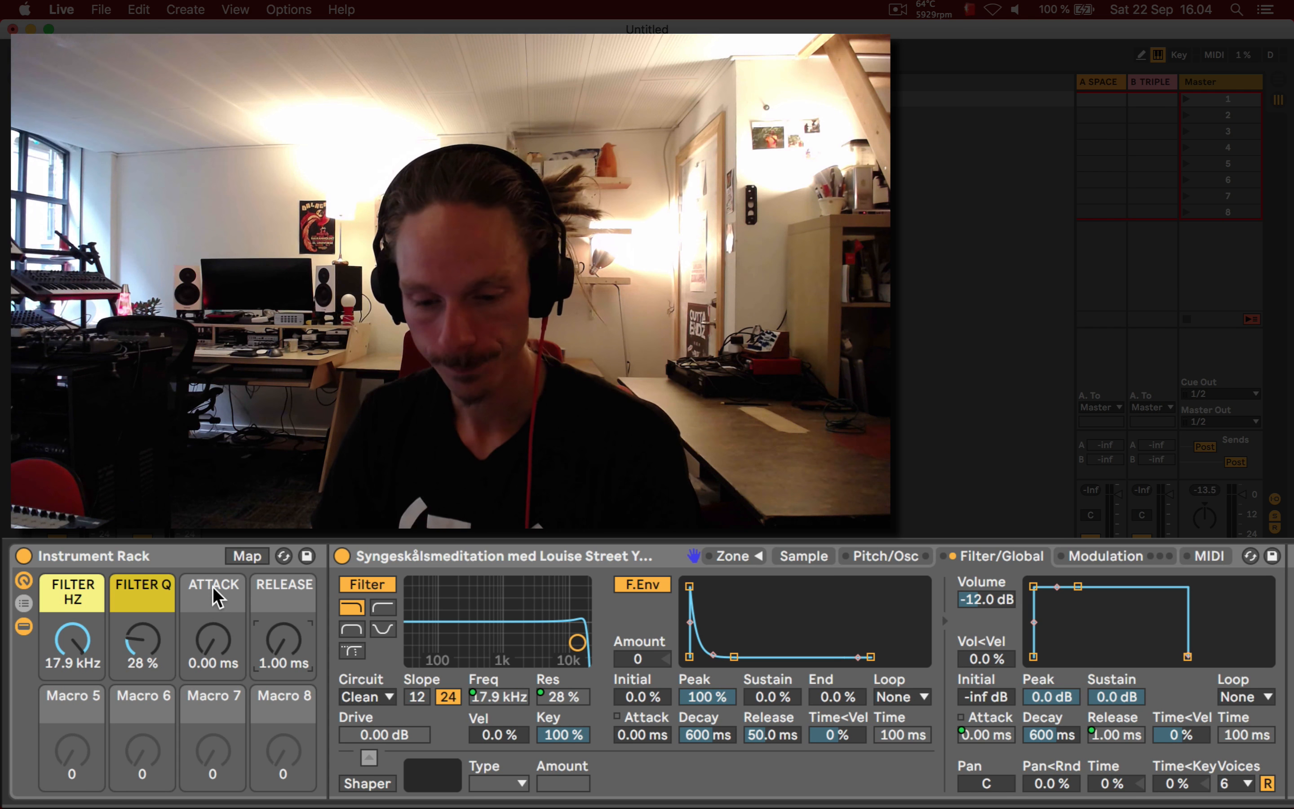
# - Colour the ATTACK macro green and the RELEASE macro red
pyautogui.rightClick(213, 597)
pyautogui.click(350, 573)
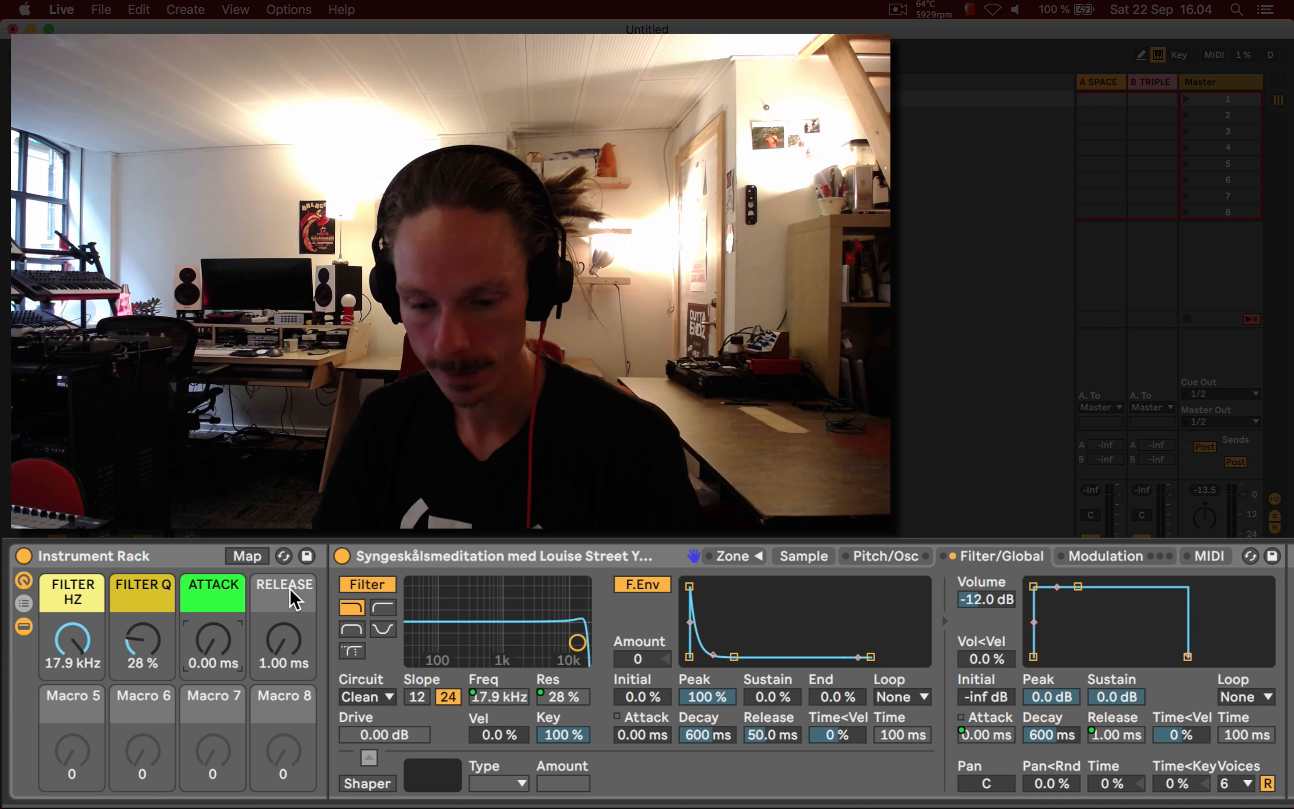
pyautogui.rightClick(286, 595)
pyautogui.click(2, 516)
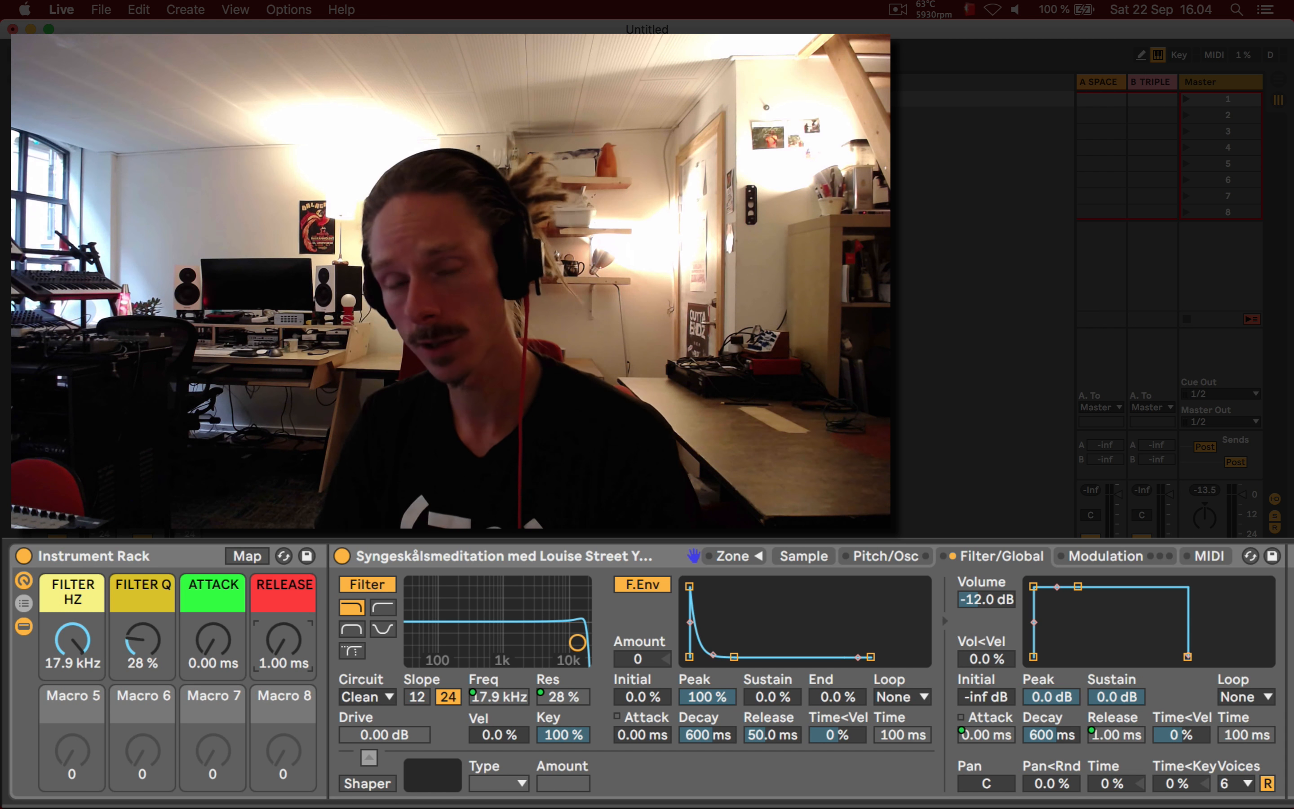
# - Try out the four macros, ending with FILTER HZ at 22.0 kHz, FILTER Q at 27 %, ATTACK at 0.00 ms and RELEASE at 11.6 s
pyautogui.moveTo(284, 646); pyautogui.dragTo(285, 591)
pyautogui.moveTo(216, 635); pyautogui.dragTo(218, 595)
pyautogui.moveTo(279, 647); pyautogui.dragTo(279, 602)
pyautogui.moveTo(216, 645); pyautogui.dragTo(171, 654)
pyautogui.moveTo(80, 642)
pyautogui.mouseDown()
pyautogui.moveTo(81, 661)
pyautogui.moveTo(128, 632)
pyautogui.moveTo(73, 645)
pyautogui.moveTo(73, 662)
pyautogui.moveTo(73, 631)
pyautogui.mouseUp()
pyautogui.moveTo(216, 650); pyautogui.dragTo(216, 634)
pyautogui.moveTo(73, 639)
pyautogui.mouseDown()
pyautogui.moveTo(73, 685)
pyautogui.moveTo(73, 648)
pyautogui.mouseUp()
pyautogui.moveTo(202, 646); pyautogui.dragTo(202, 709)
pyautogui.moveTo(73, 636); pyautogui.dragTo(74, 615)
pyautogui.moveTo(150, 627); pyautogui.dragTo(149, 642)
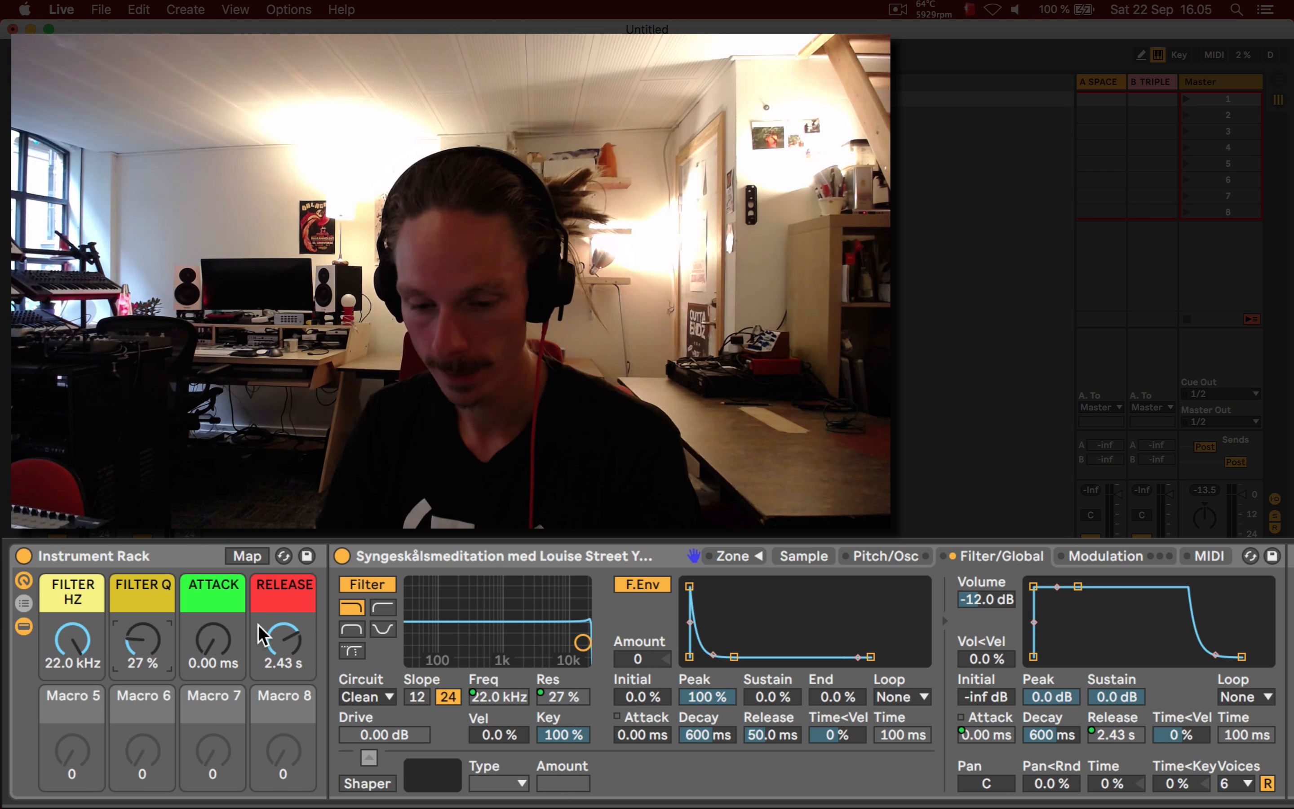
pyautogui.moveTo(285, 628); pyautogui.dragTo(285, 637)
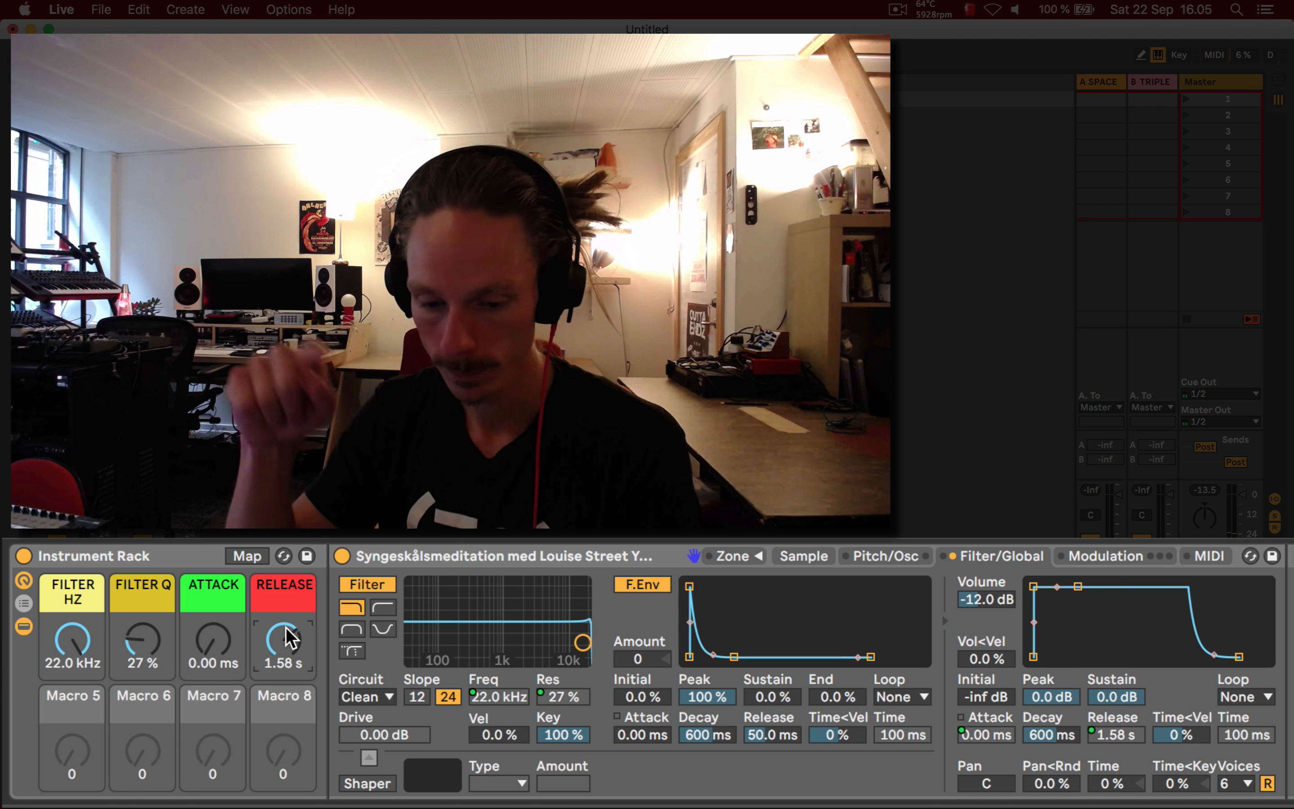
pyautogui.moveTo(289, 637); pyautogui.dragTo(289, 589)
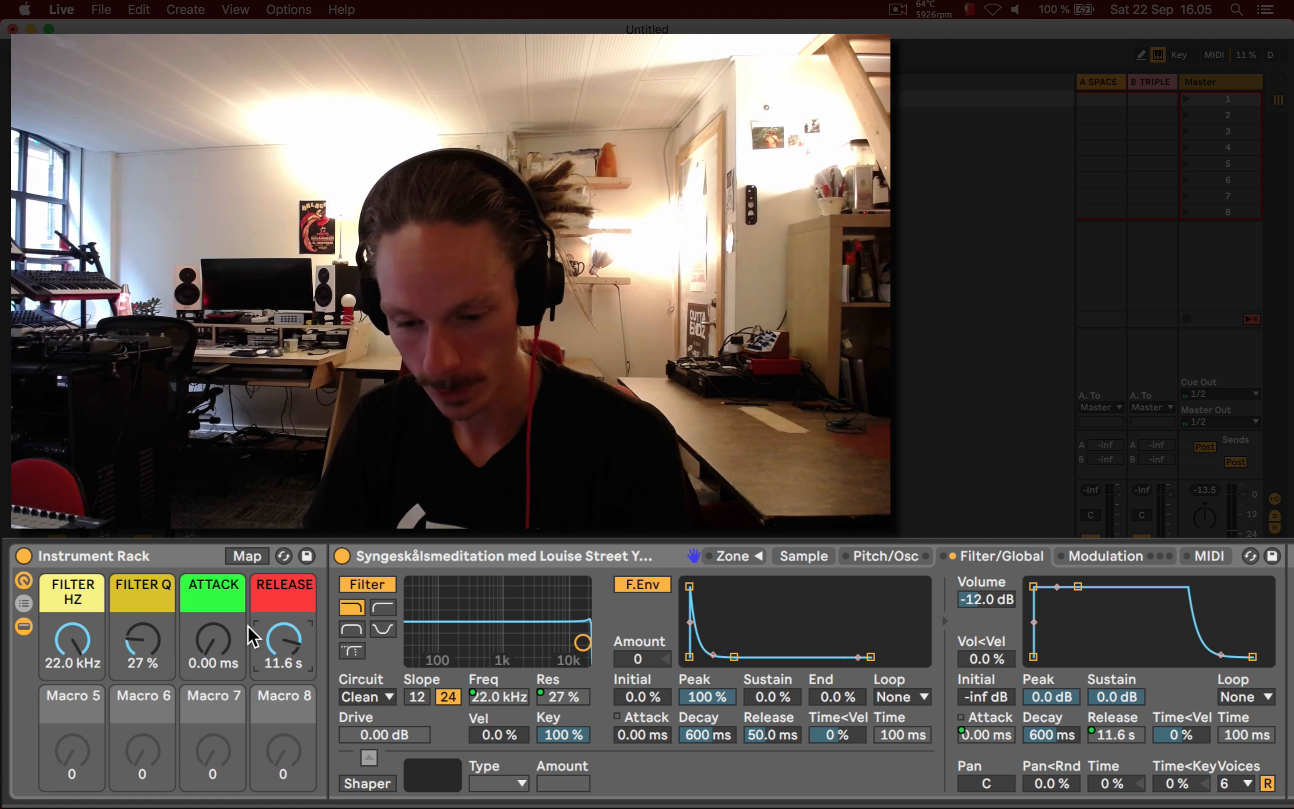
# - Soften the filter with a slope of 12, FILTER HZ at 2.24 kHz and FILTER Q at 17 %
pyautogui.moveTo(85, 650); pyautogui.dragTo(166, 675)
pyautogui.click(418, 697)
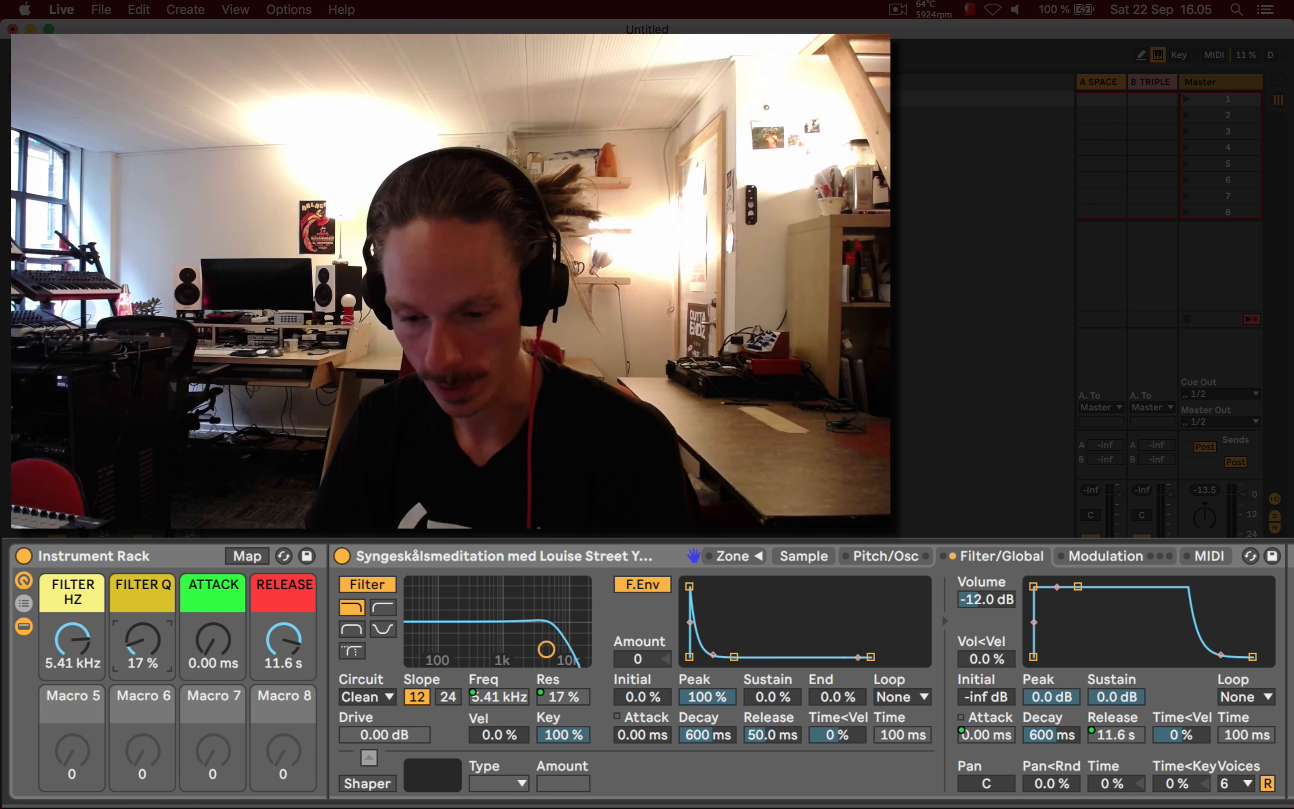
pyautogui.moveTo(80, 650); pyautogui.dragTo(81, 674)
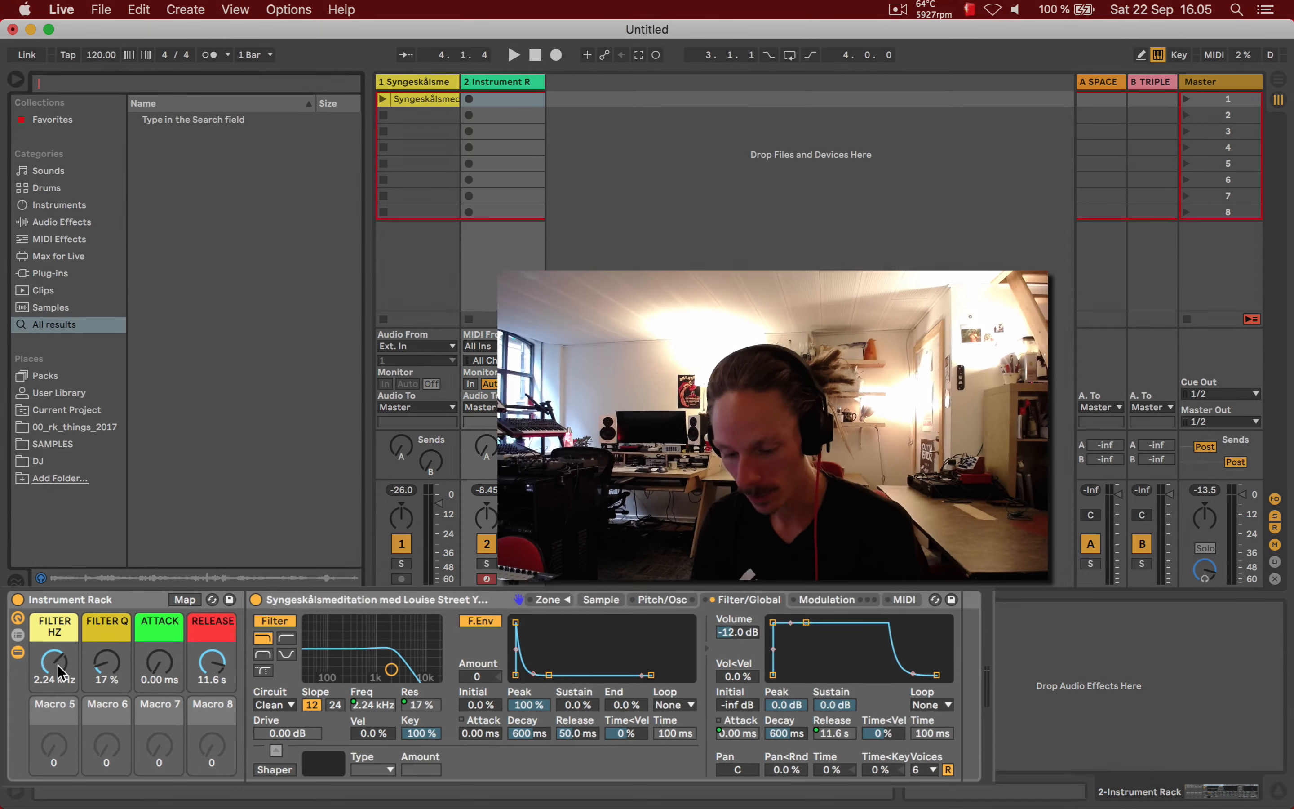
# - Search the browser for "reverb" and add the Reverb effect to the instrument track
pyautogui.press('super+f')
pyautogui.write('reverb')
pyautogui.press('Down')
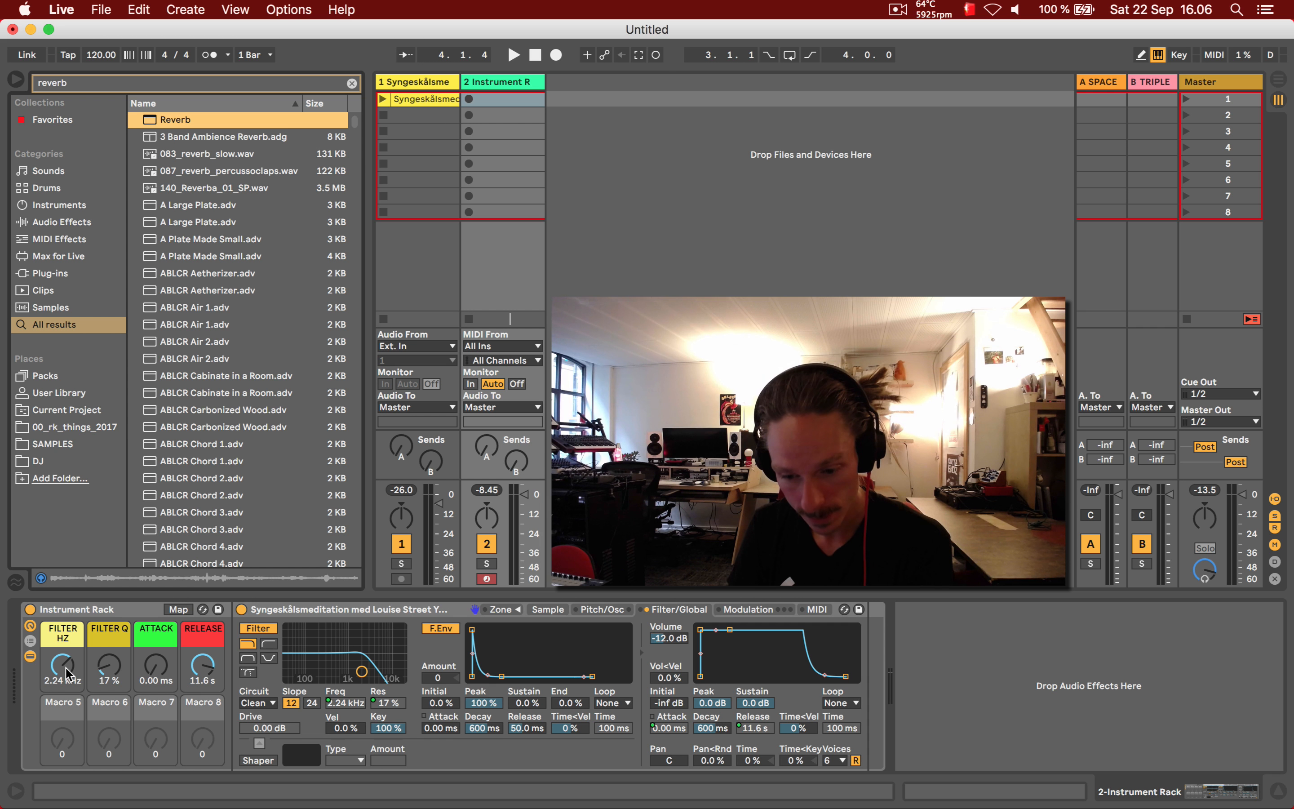
pyautogui.press('Return')
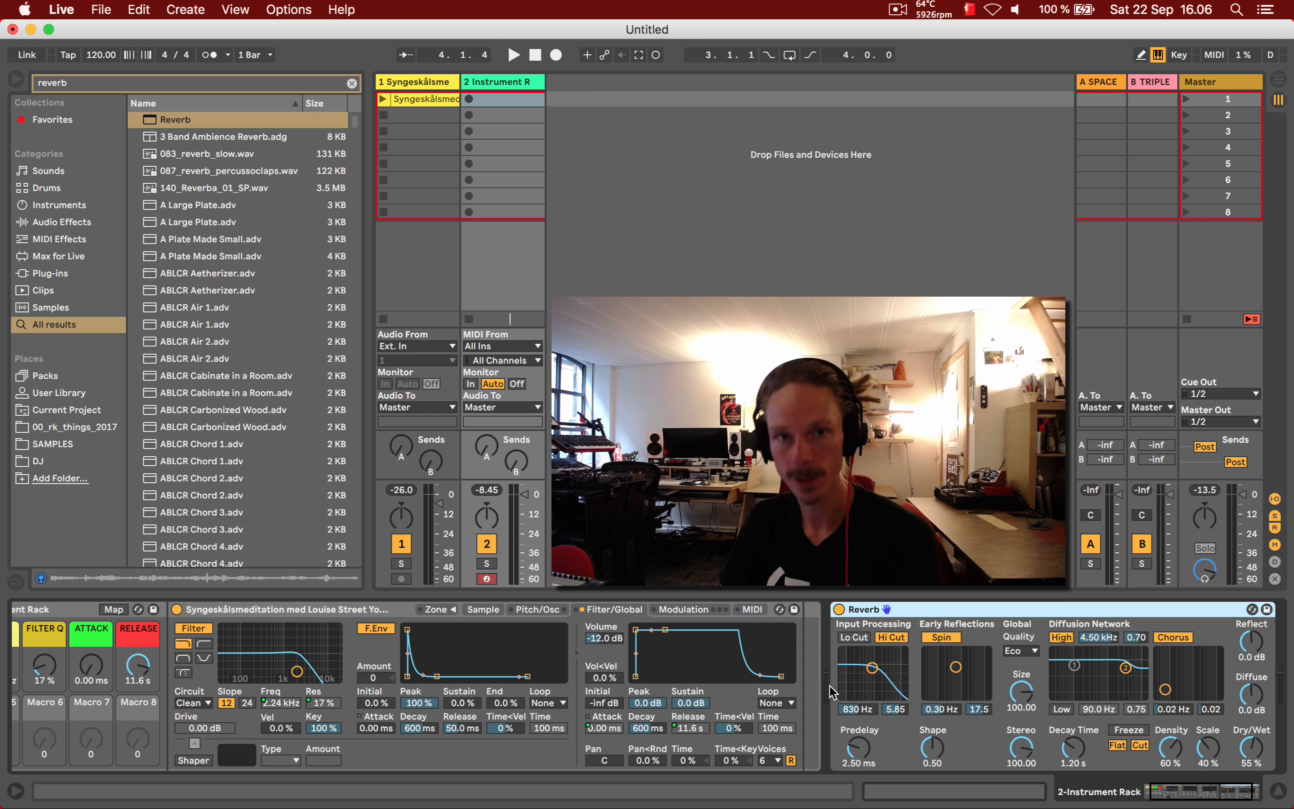
# - Check the Reverb predelay's mapping options and move the Reverb into the Instrument Rack, directly after the Sampler
pyautogui.rightClick(858, 755)
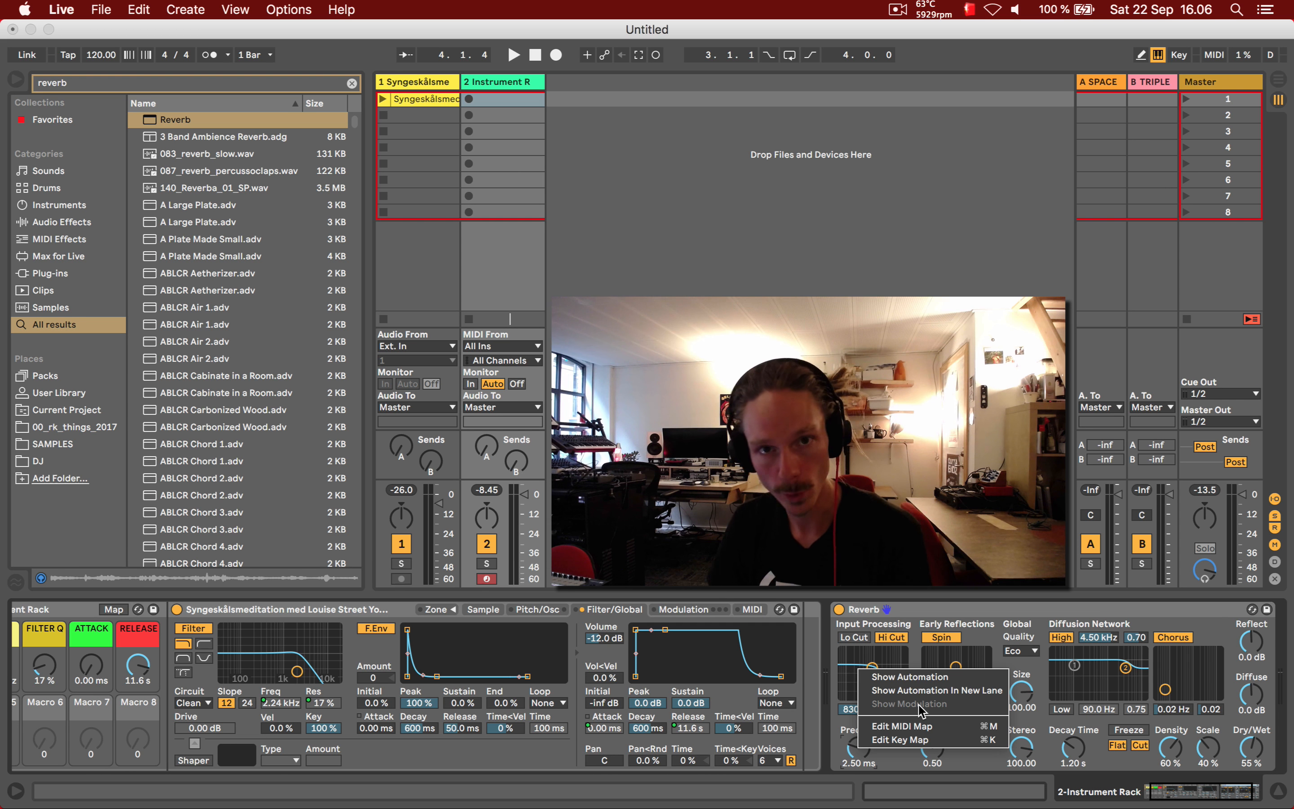
pyautogui.click(942, 605)
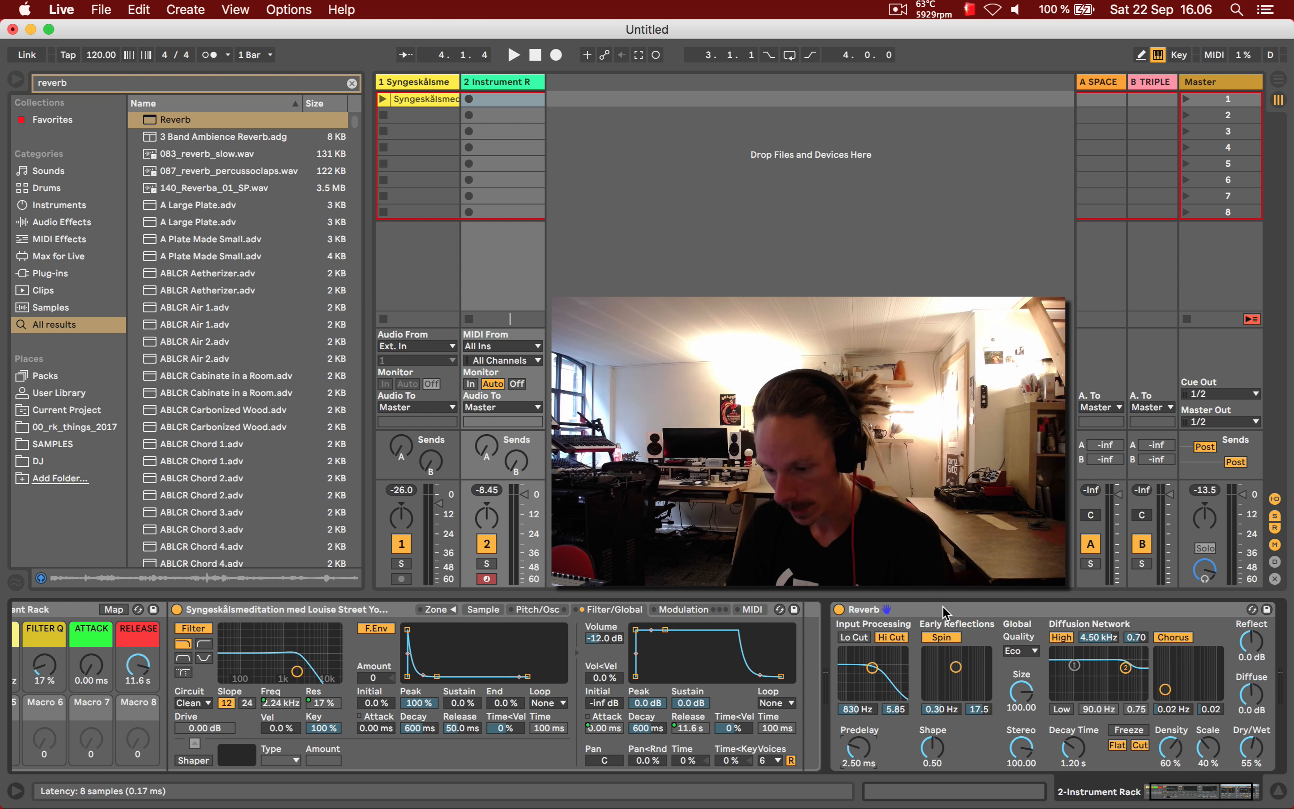
pyautogui.moveTo(944, 611); pyautogui.dragTo(928, 618)
pyautogui.moveTo(805, 643); pyautogui.dragTo(798, 640)
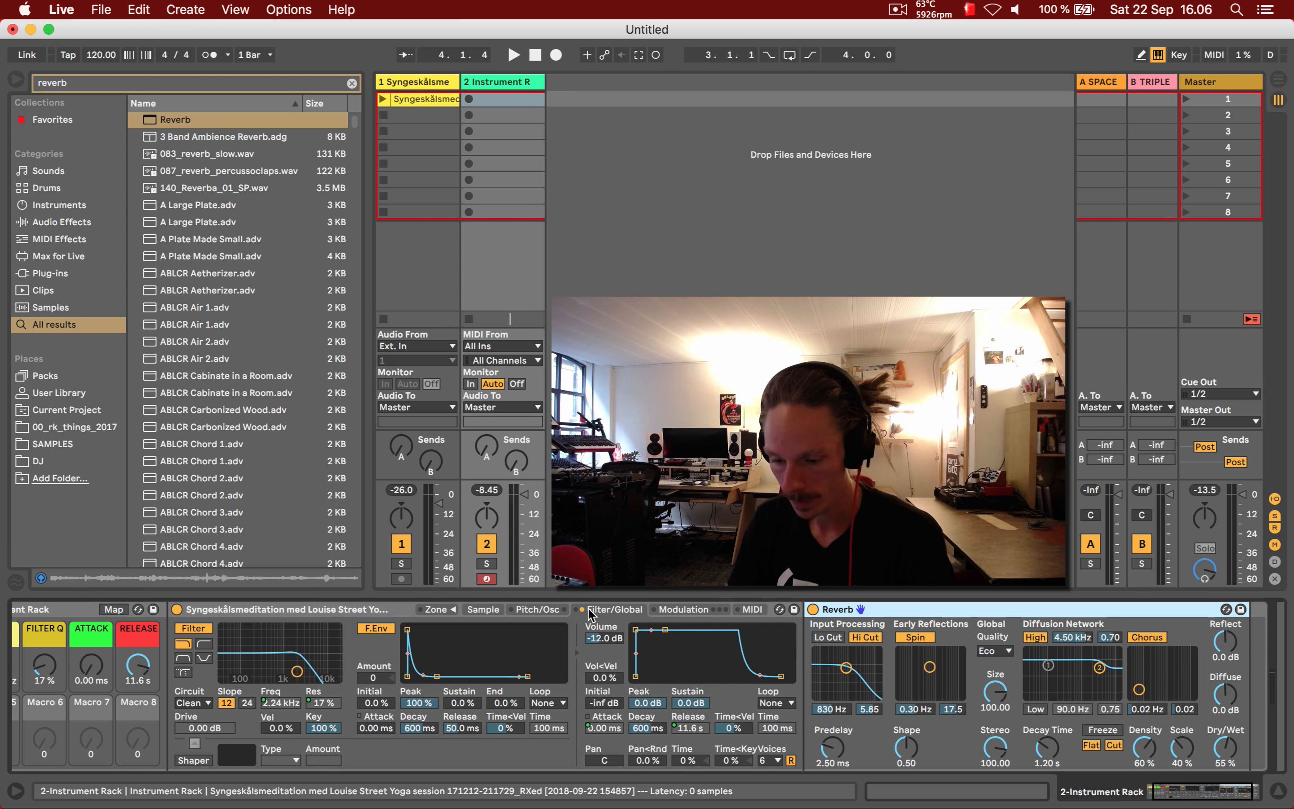
# - Show the Sampler's sample waveform and lower the RELEASE macro to 3.15 s
pyautogui.hscroll(-3, 320, 674)
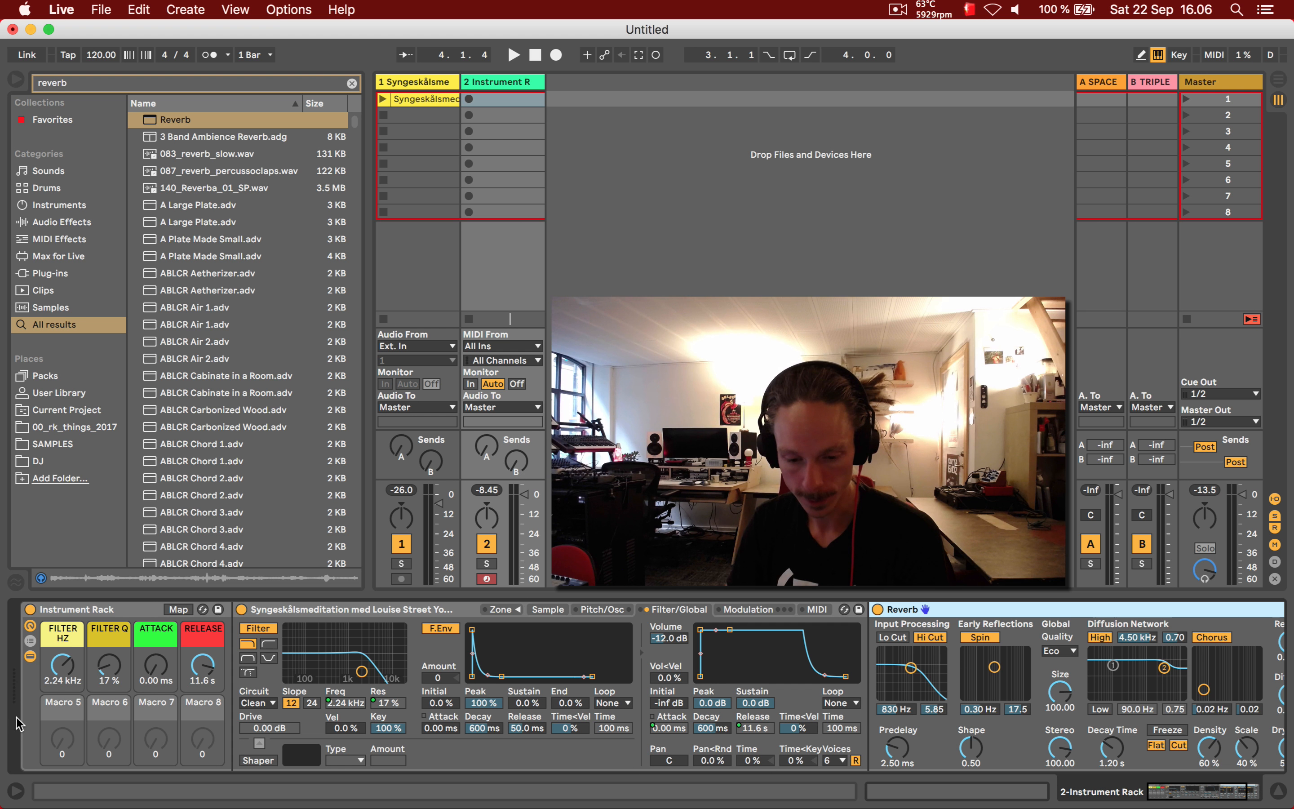
pyautogui.click(330, 609)
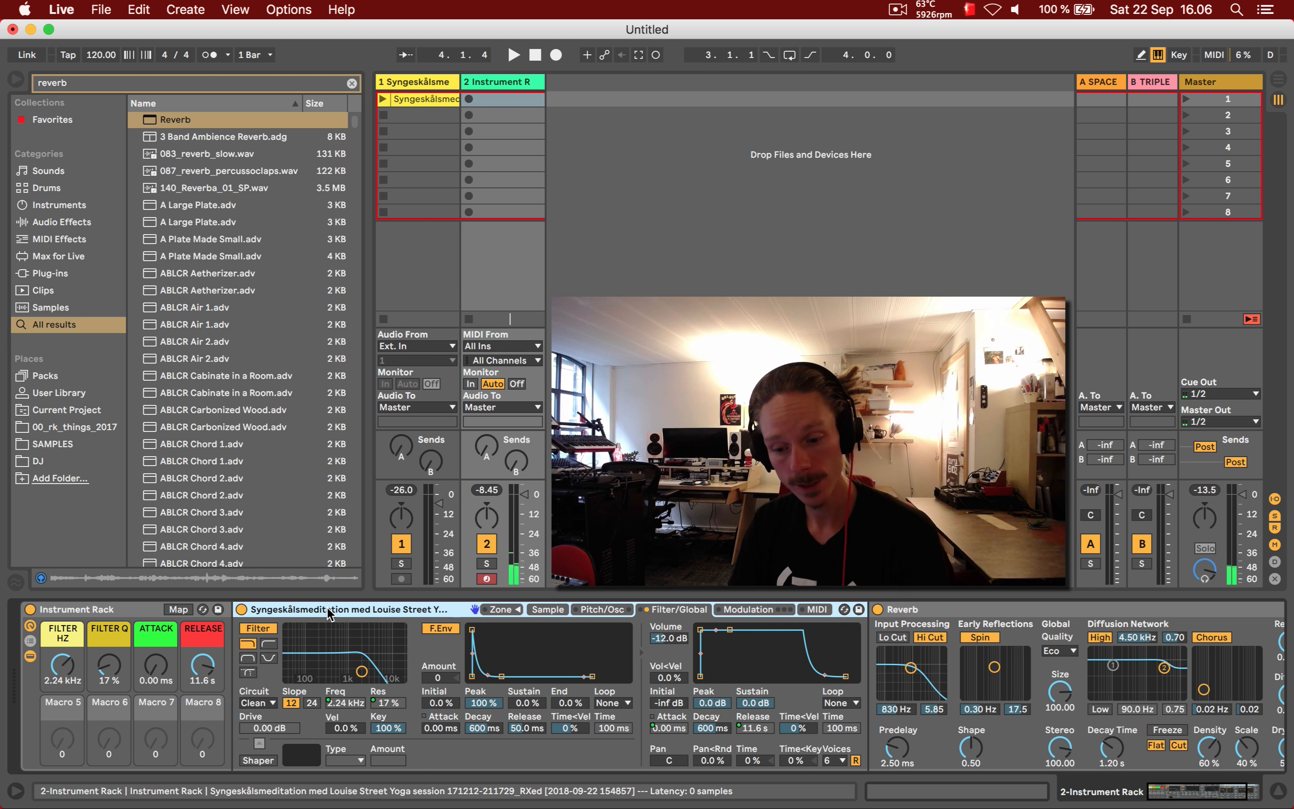
pyautogui.click(548, 610)
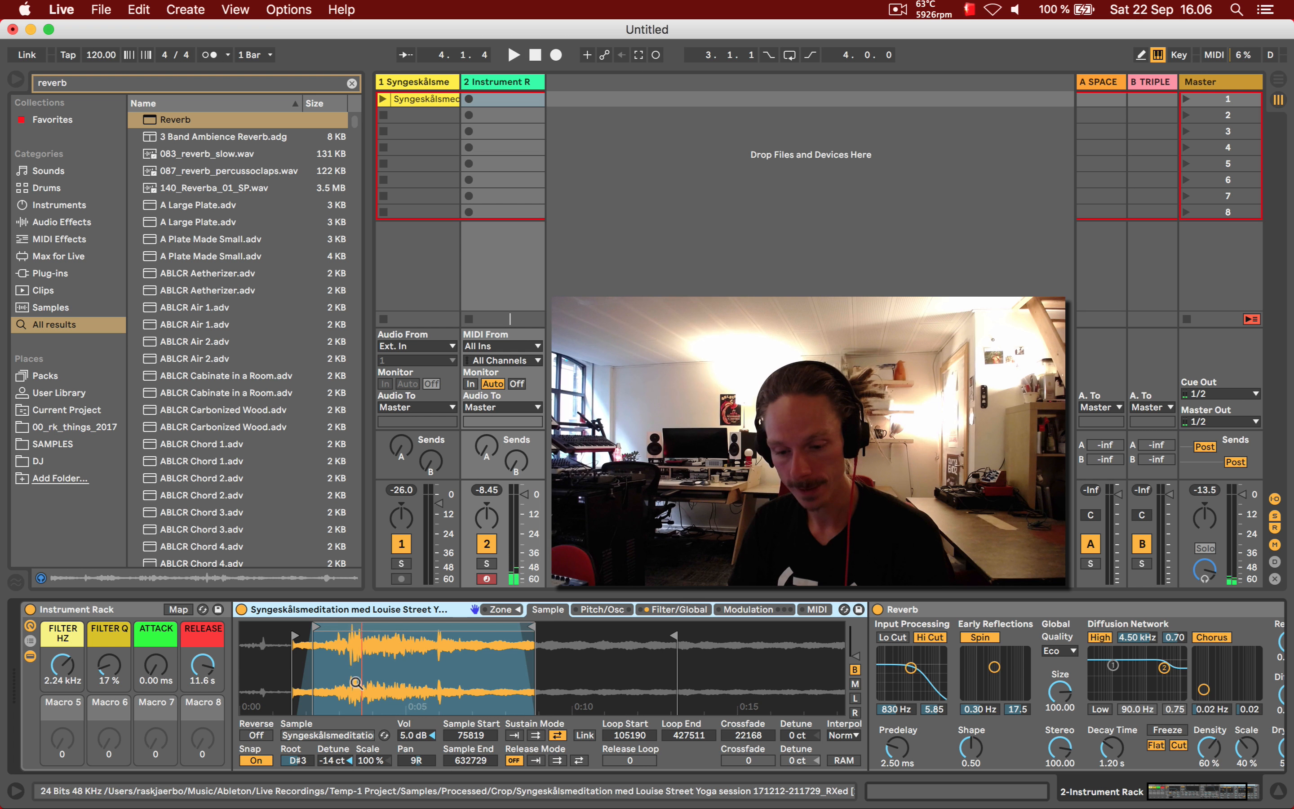
pyautogui.moveTo(203, 666); pyautogui.dragTo(203, 690)
pyautogui.hscroll(3, 823, 699)
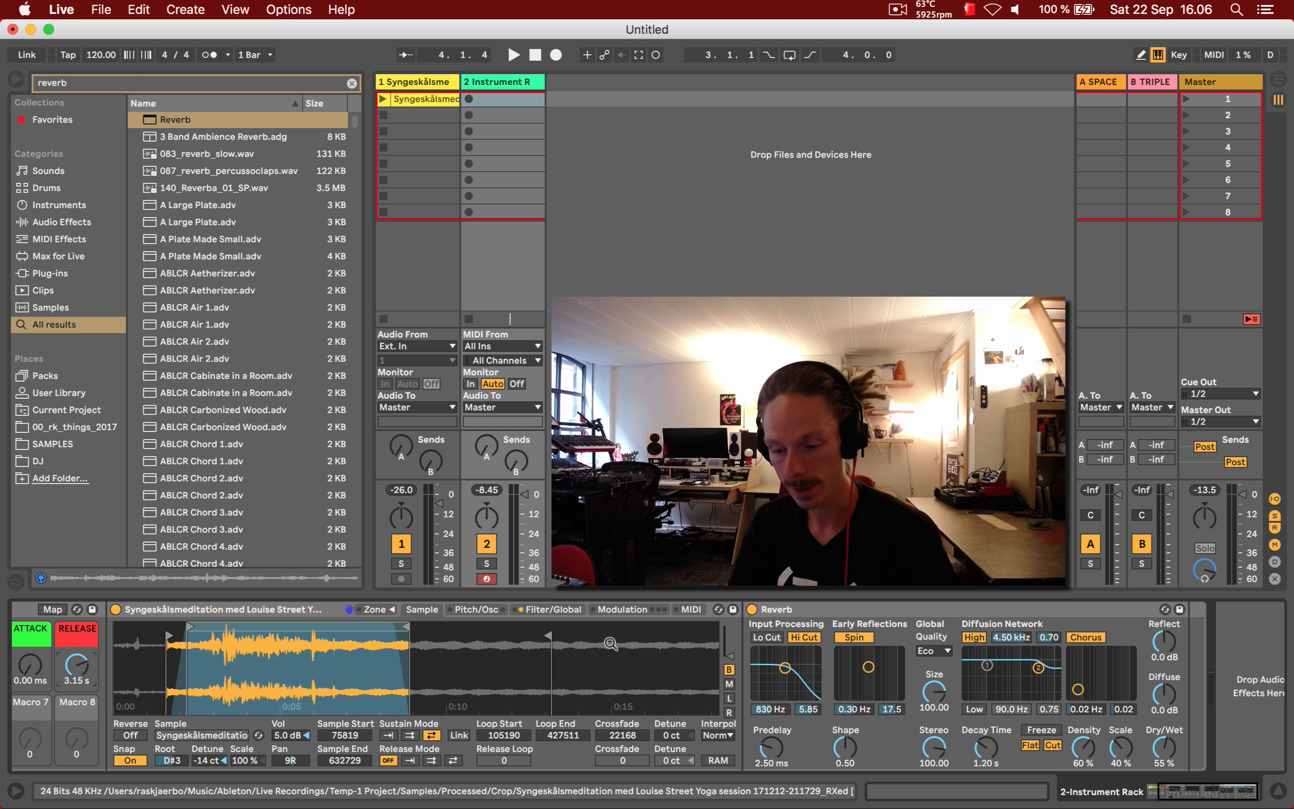
# - Turn off the Reverb's input Hi Cut filter and set its decay time to 11.8 s
pyautogui.click(849, 611)
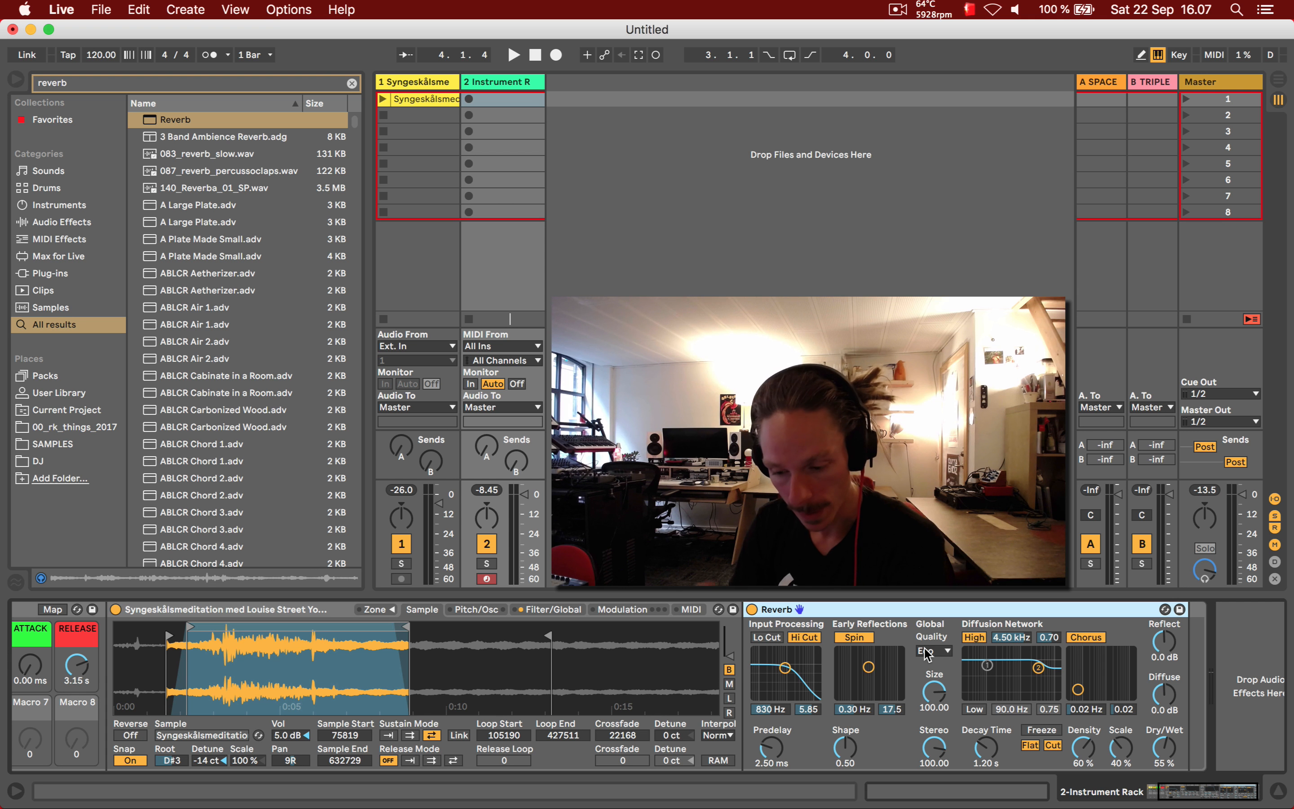
pyautogui.click(804, 637)
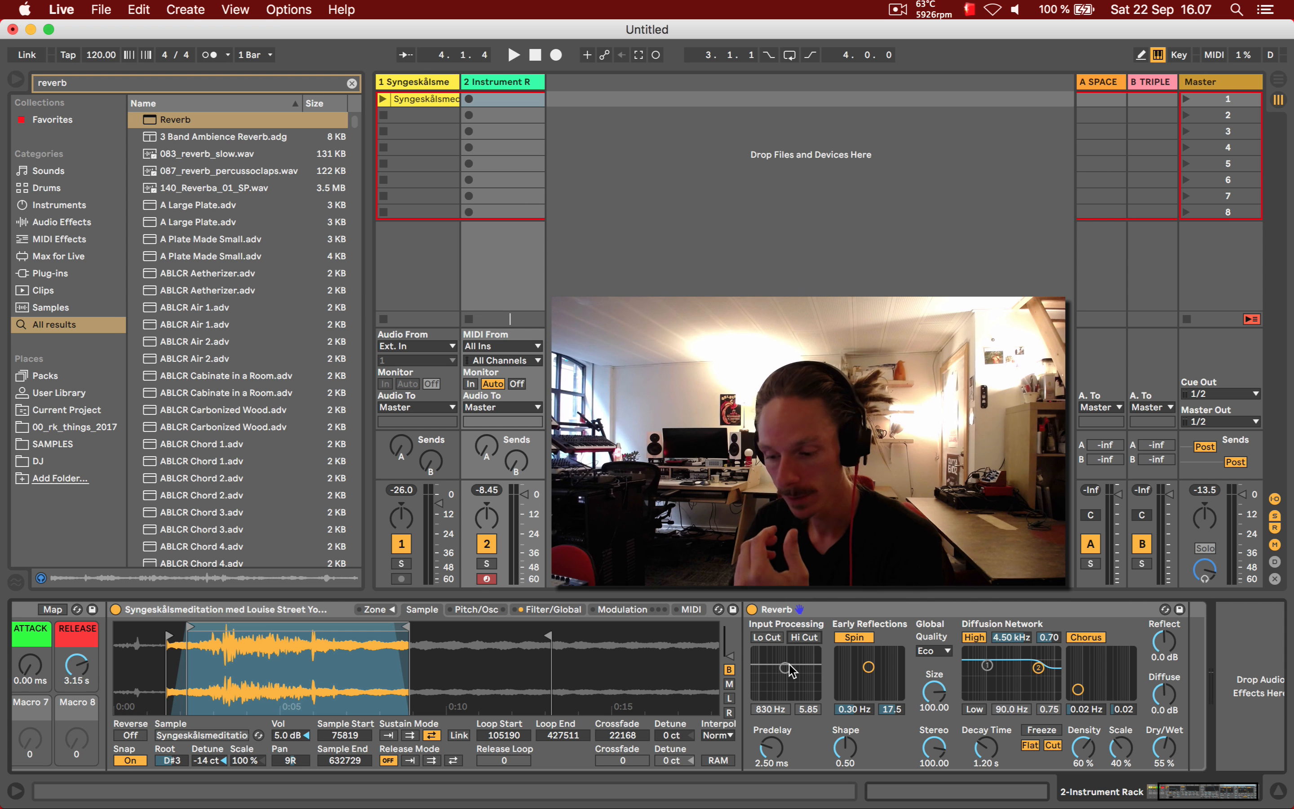
pyautogui.moveTo(995, 759); pyautogui.dragTo(995, 746)
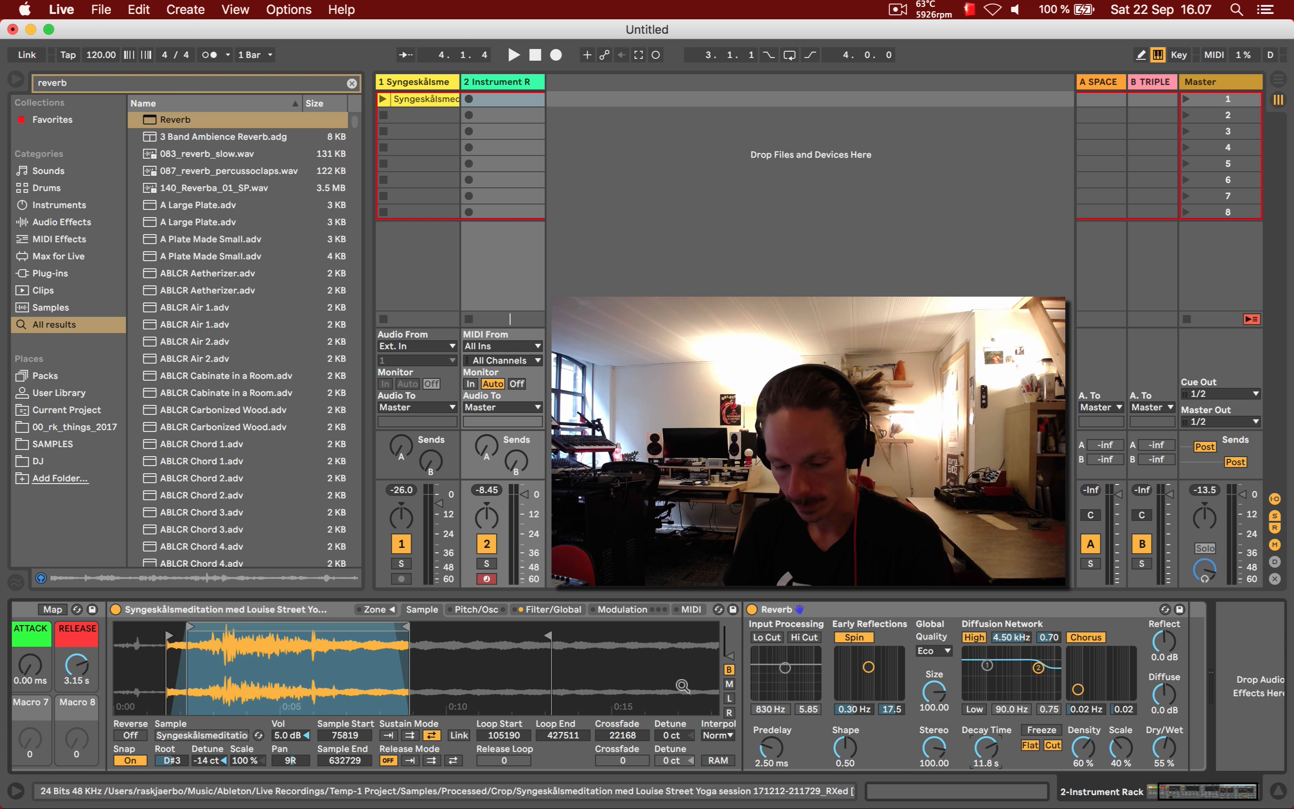
# - Audition a few notes and map the Reverb's Dry/Wet control to Macro 6
pyautogui.press('z')
pyautogui.press('a')
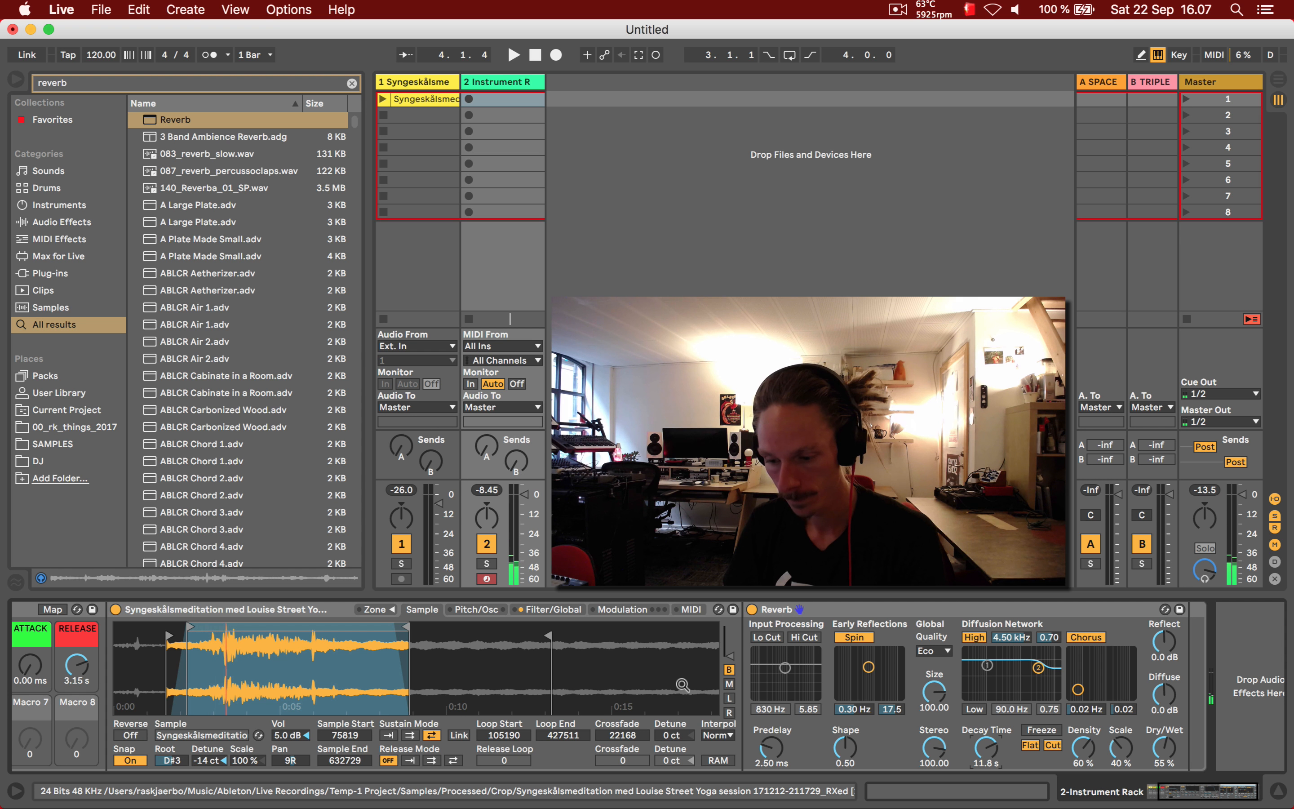
pyautogui.press('a')
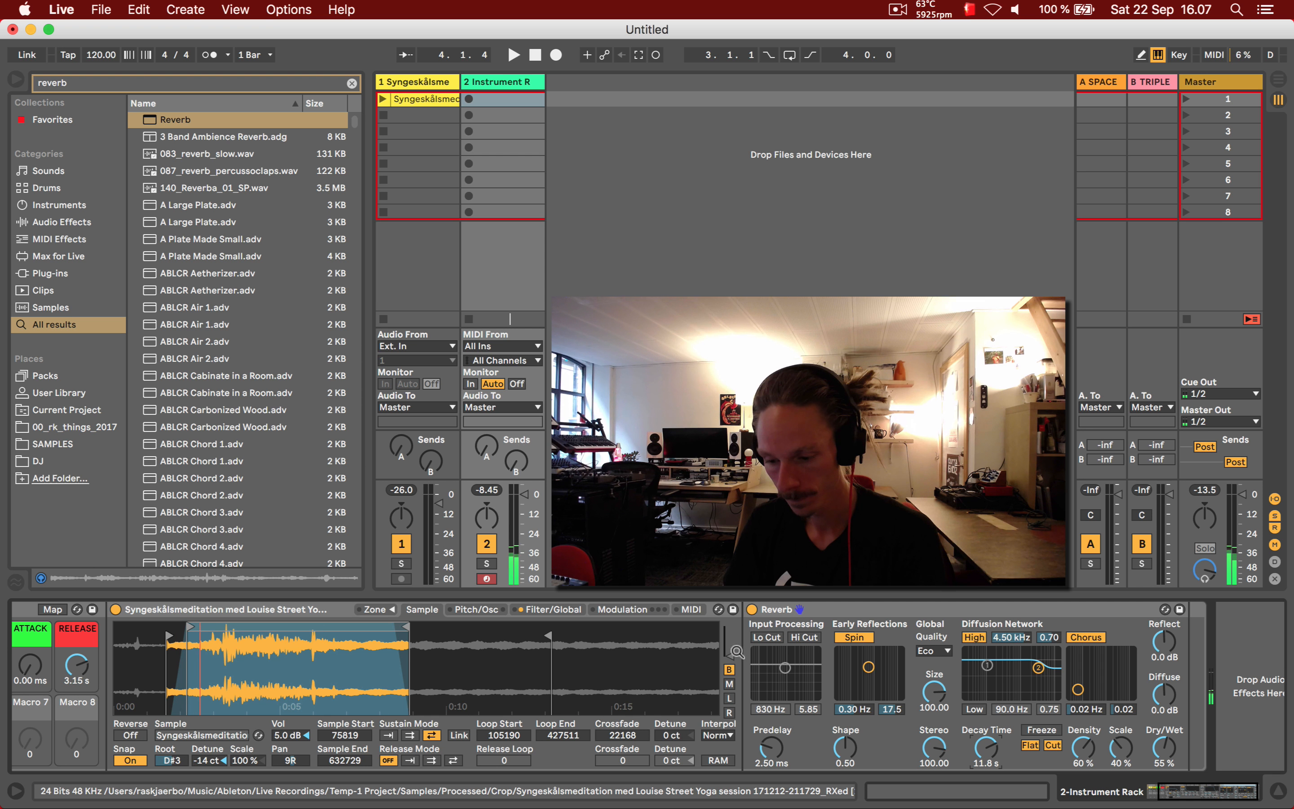
pyautogui.rightClick(1162, 753)
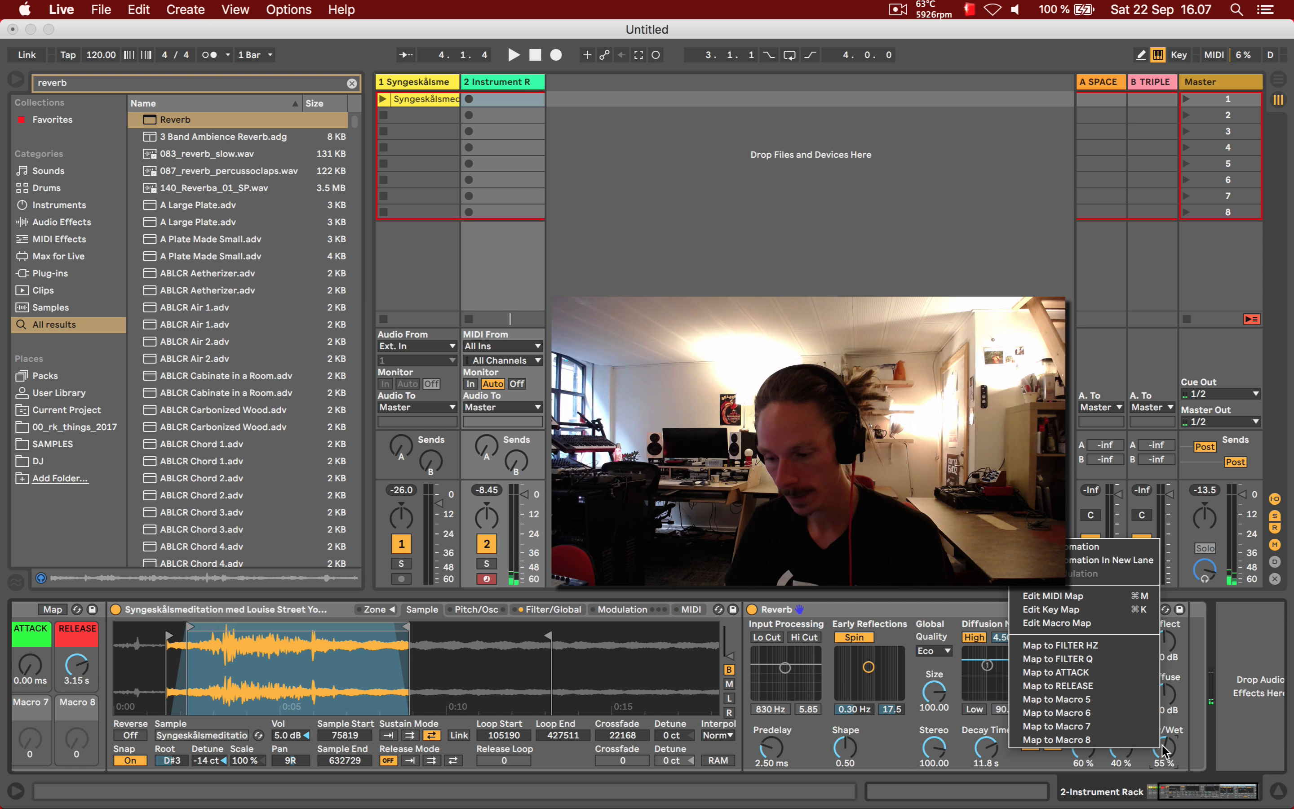
pyautogui.click(1043, 712)
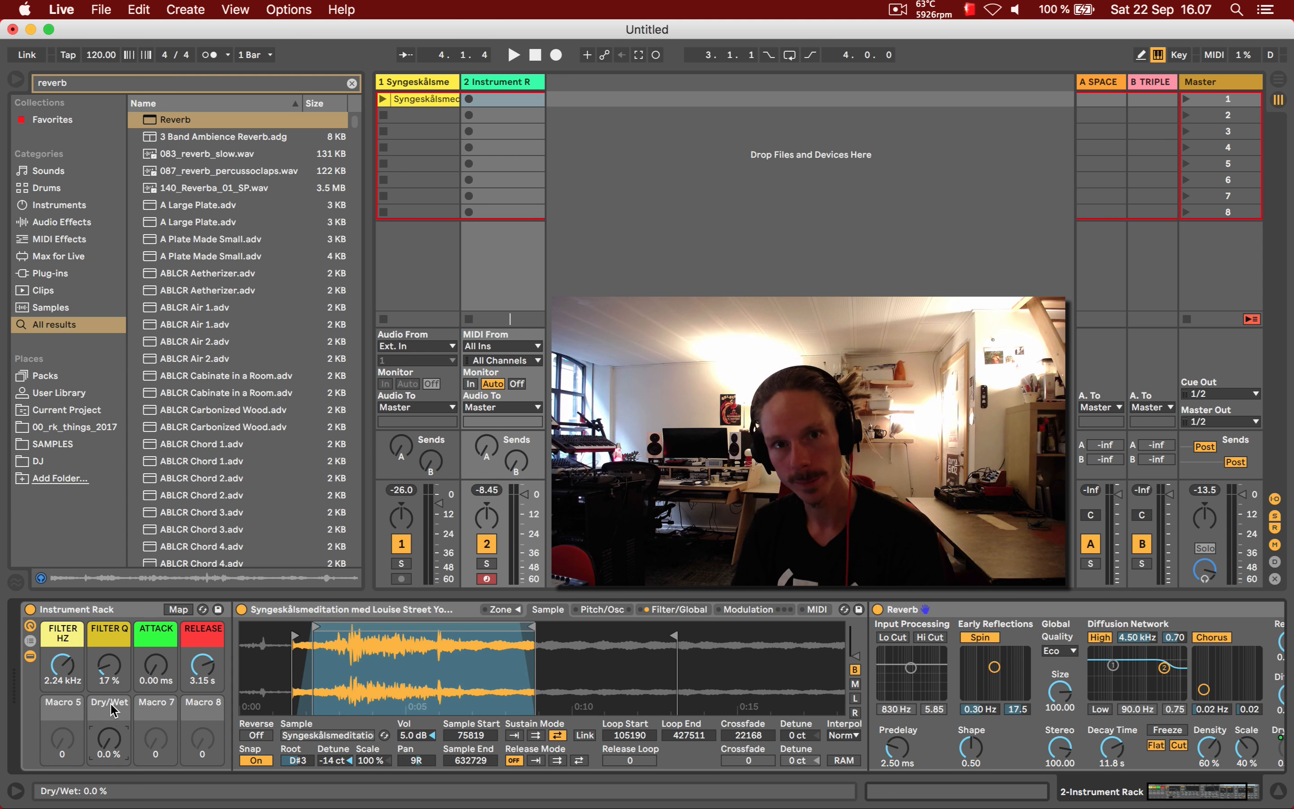
# - Rename the Dry/Wet macro as SPACE and colour it dark blue
pyautogui.press('super+r')
pyautogui.write('SPACE')
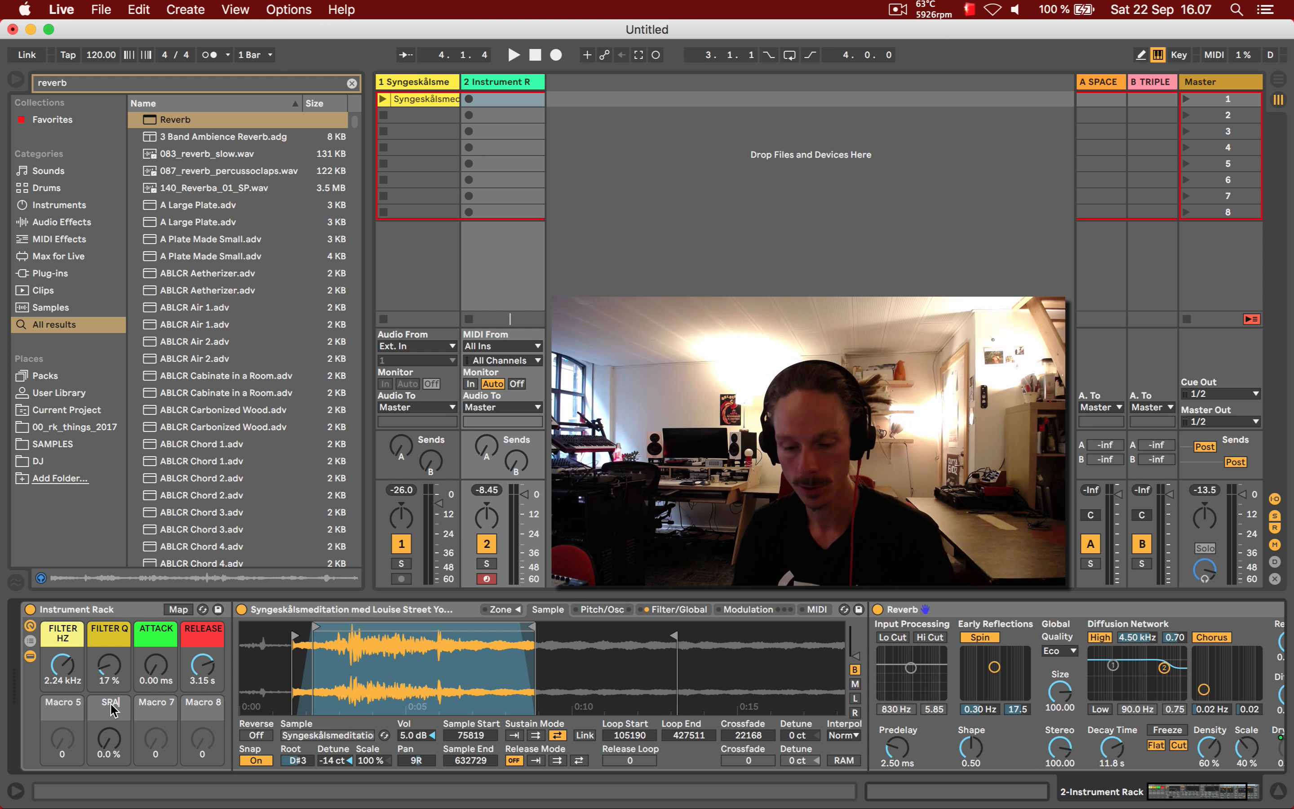
pyautogui.press('Return')
pyautogui.moveTo(105, 747)
pyautogui.mouseDown()
pyautogui.moveTo(105, 690)
pyautogui.moveTo(113, 720)
pyautogui.mouseUp()
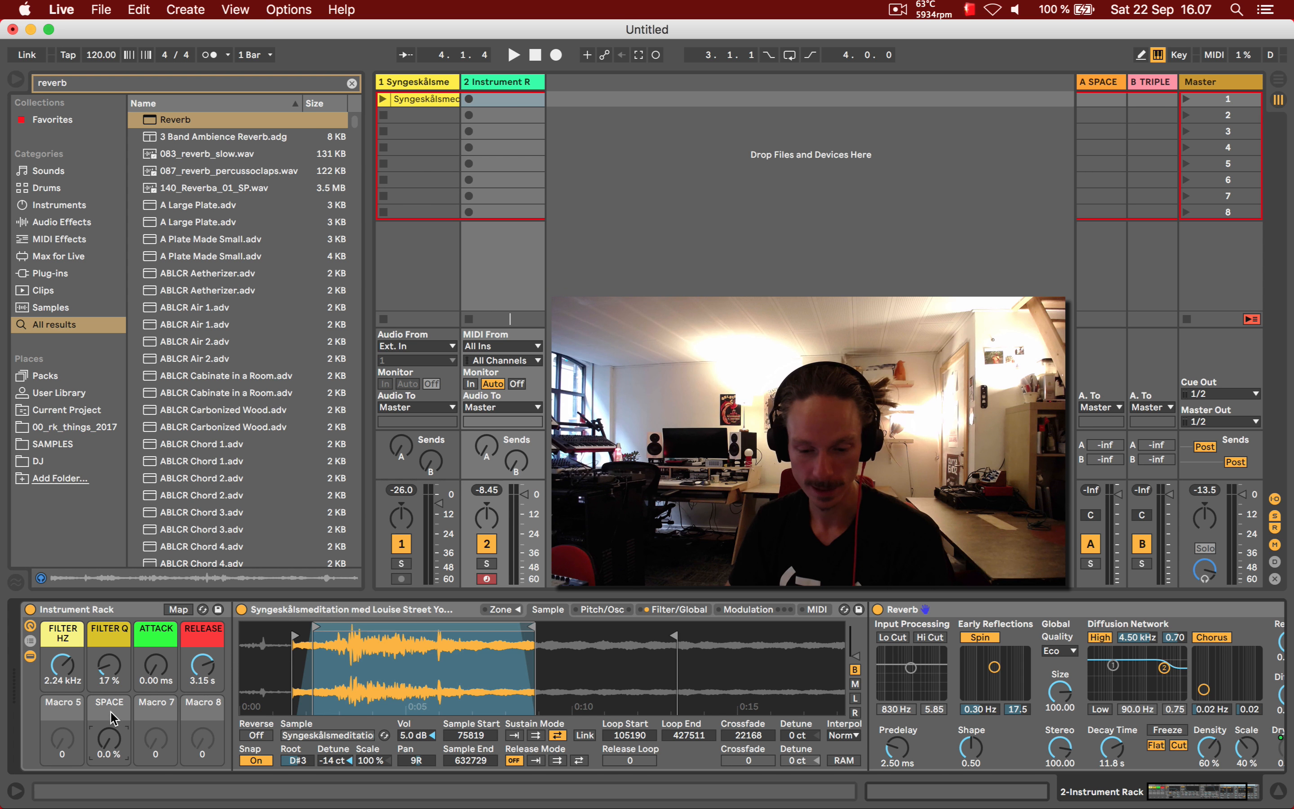
pyautogui.rightClick(113, 708)
pyautogui.click(248, 694)
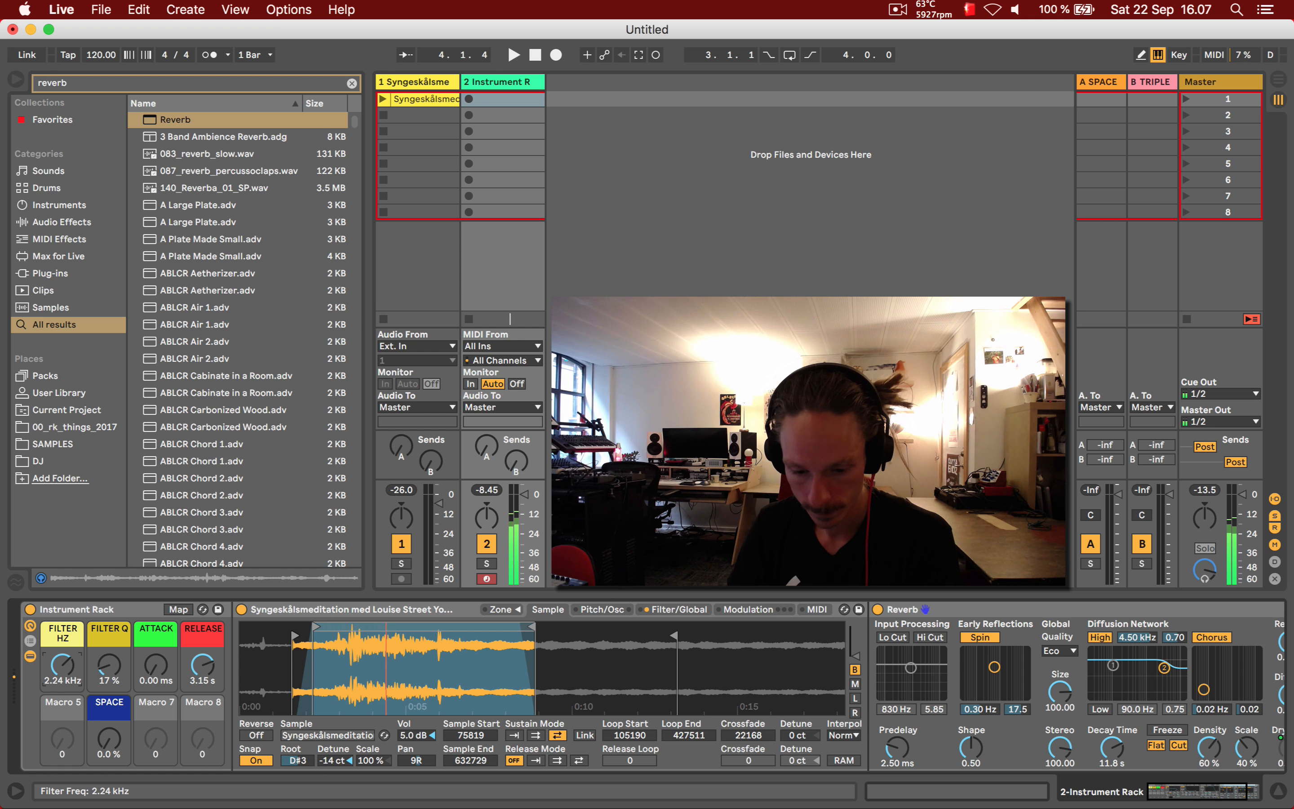
# - Lower the FILTER HZ macro to 1.48 kHz and raise the SPACE macro to 100 %
pyautogui.scroll(-5, 69, 682)
pyautogui.moveTo(104, 731); pyautogui.dragTo(104, 701)
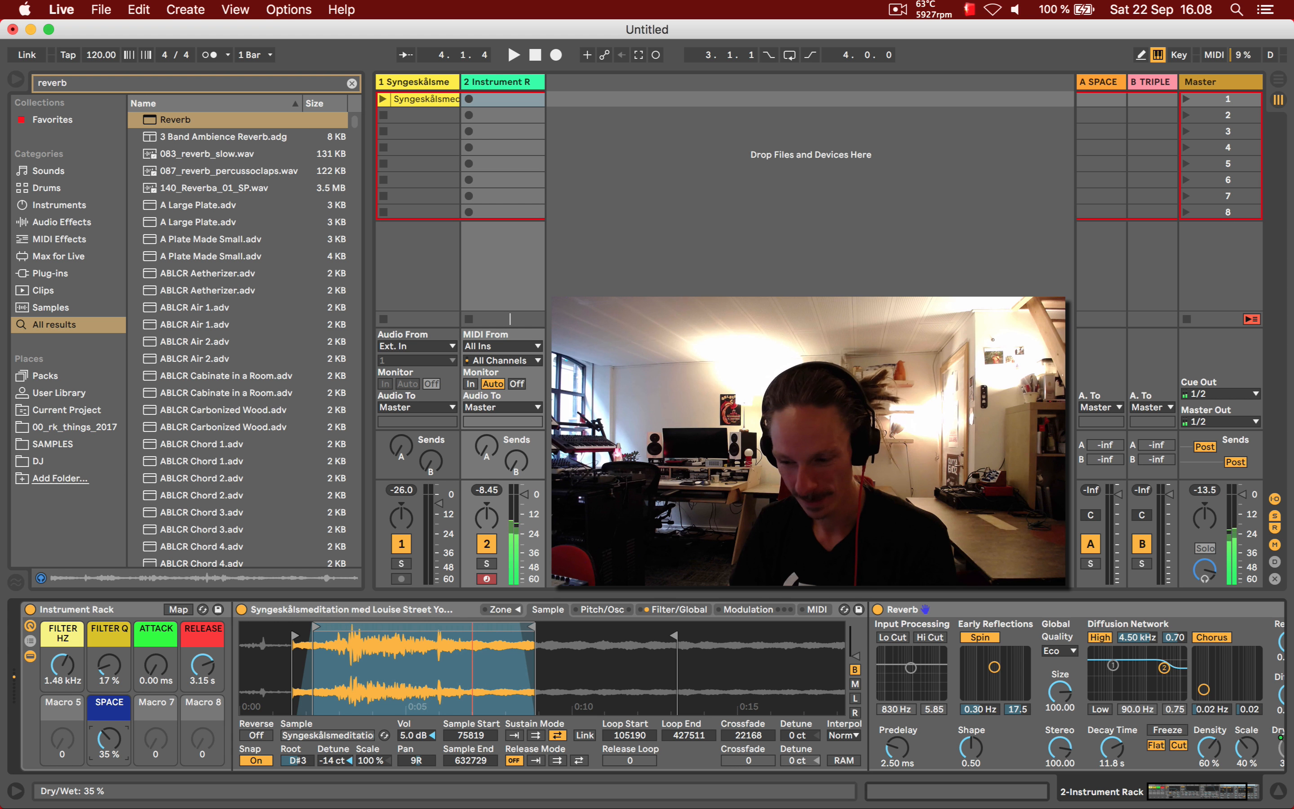
pyautogui.moveTo(109, 738)
pyautogui.mouseDown()
pyautogui.moveTo(109, 708)
pyautogui.moveTo(113, 739)
pyautogui.mouseUp()
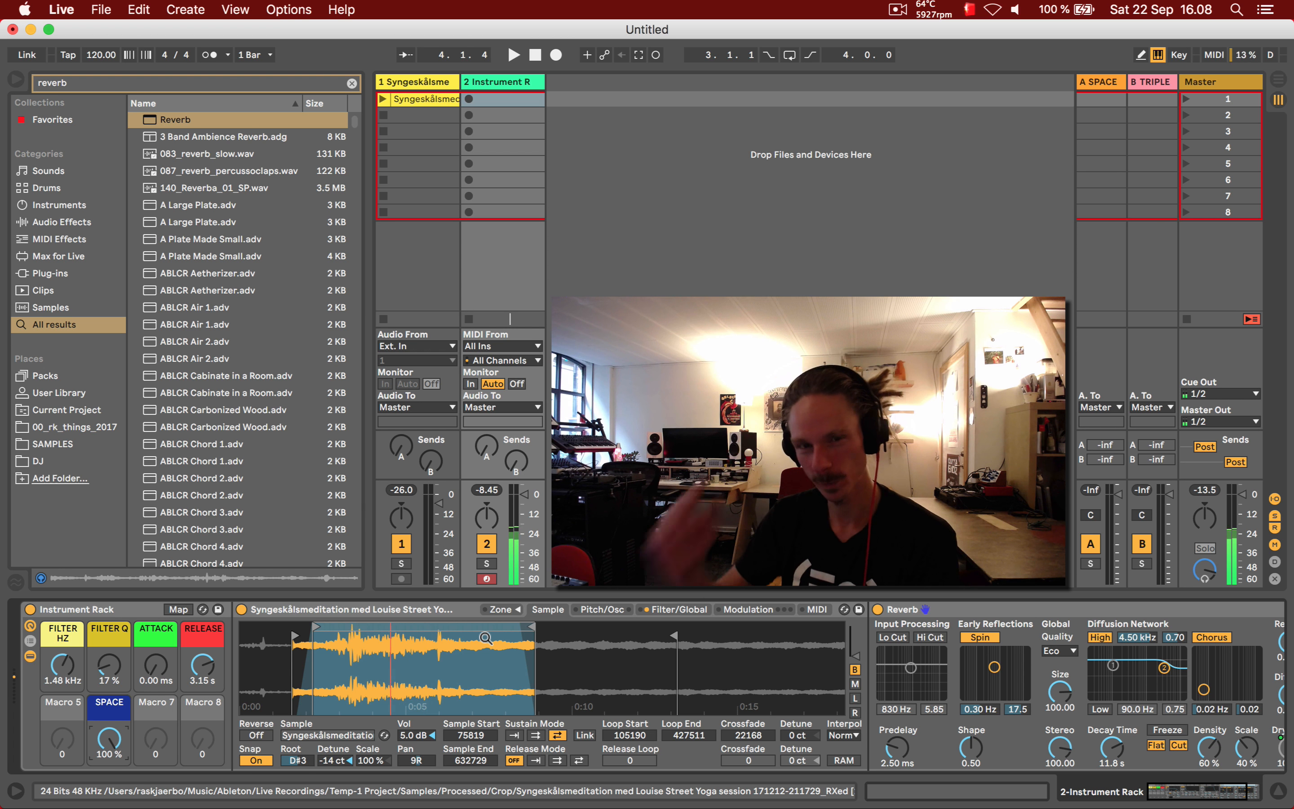
# - Show the Sampler's filter settings and set the filter circuit to OSR
pyautogui.click(681, 609)
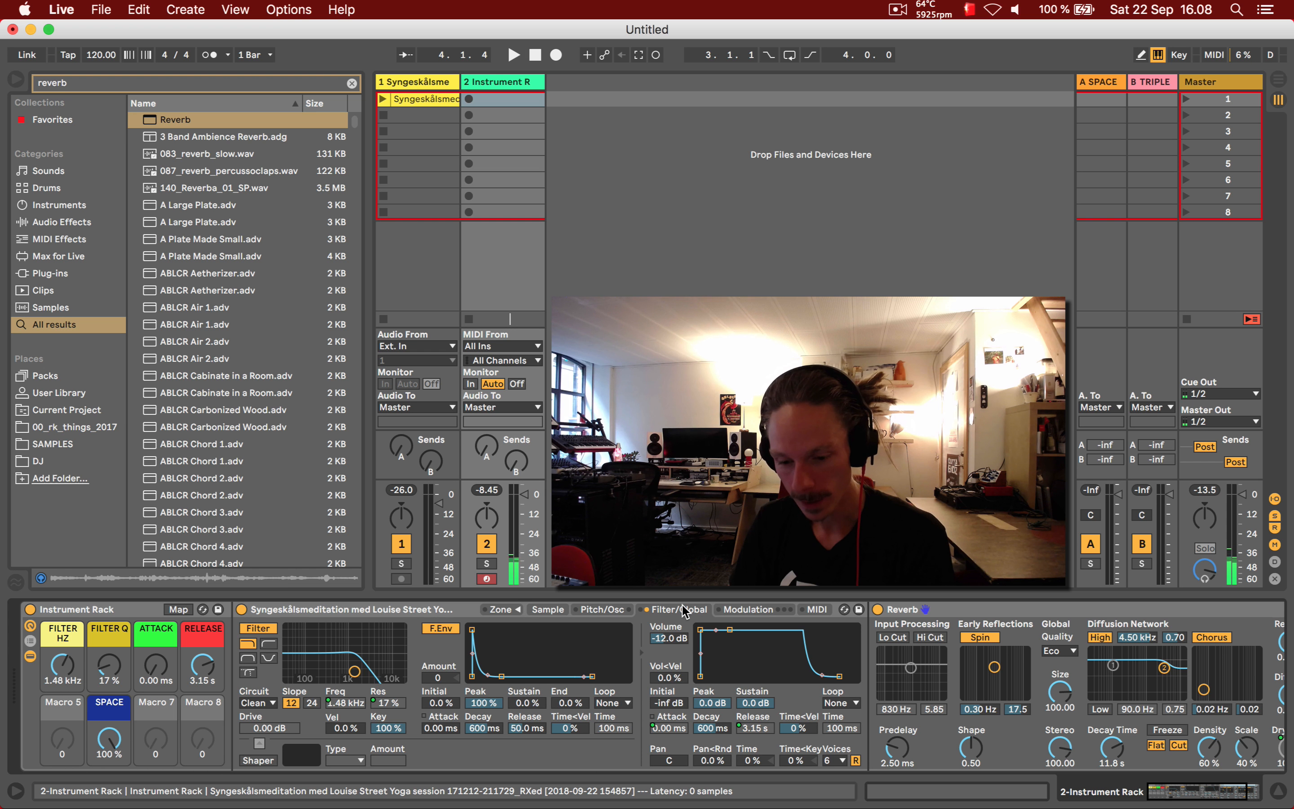
pyautogui.click(268, 705)
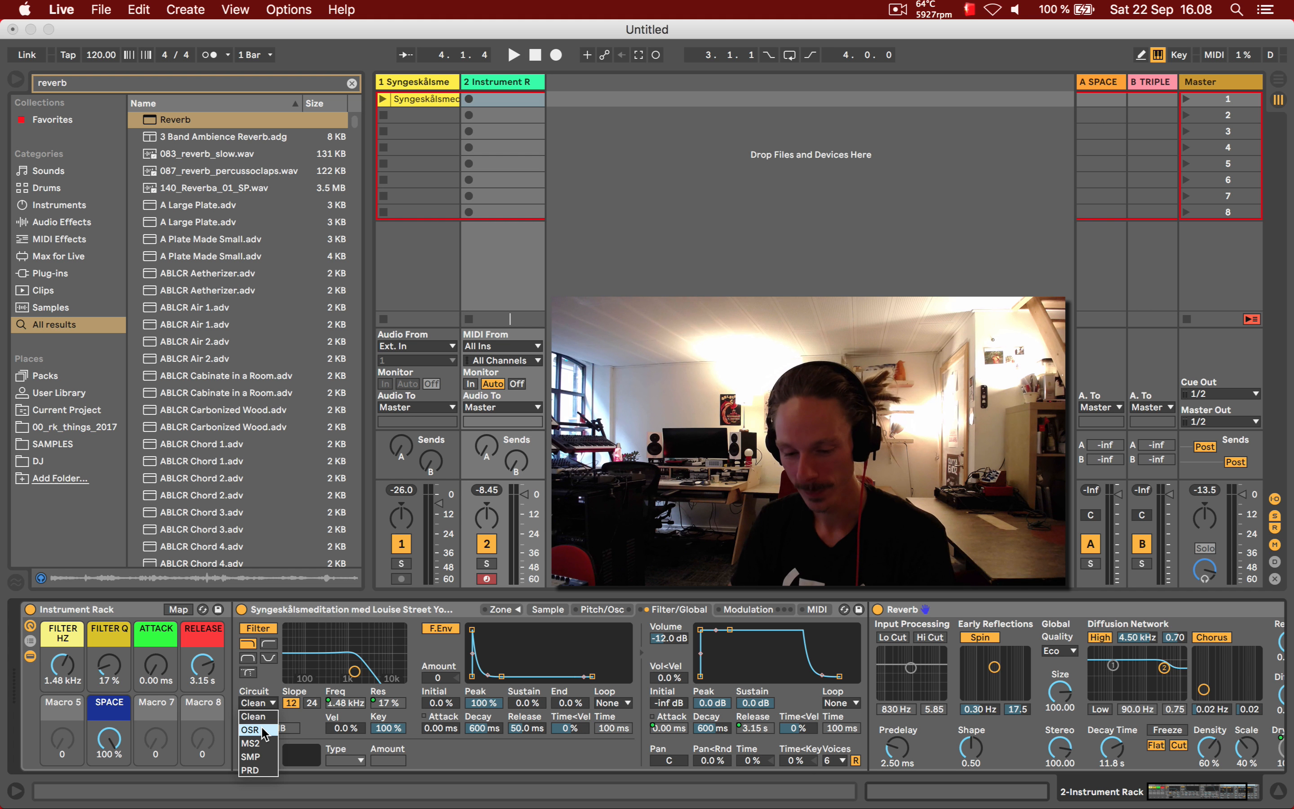
pyautogui.click(263, 730)
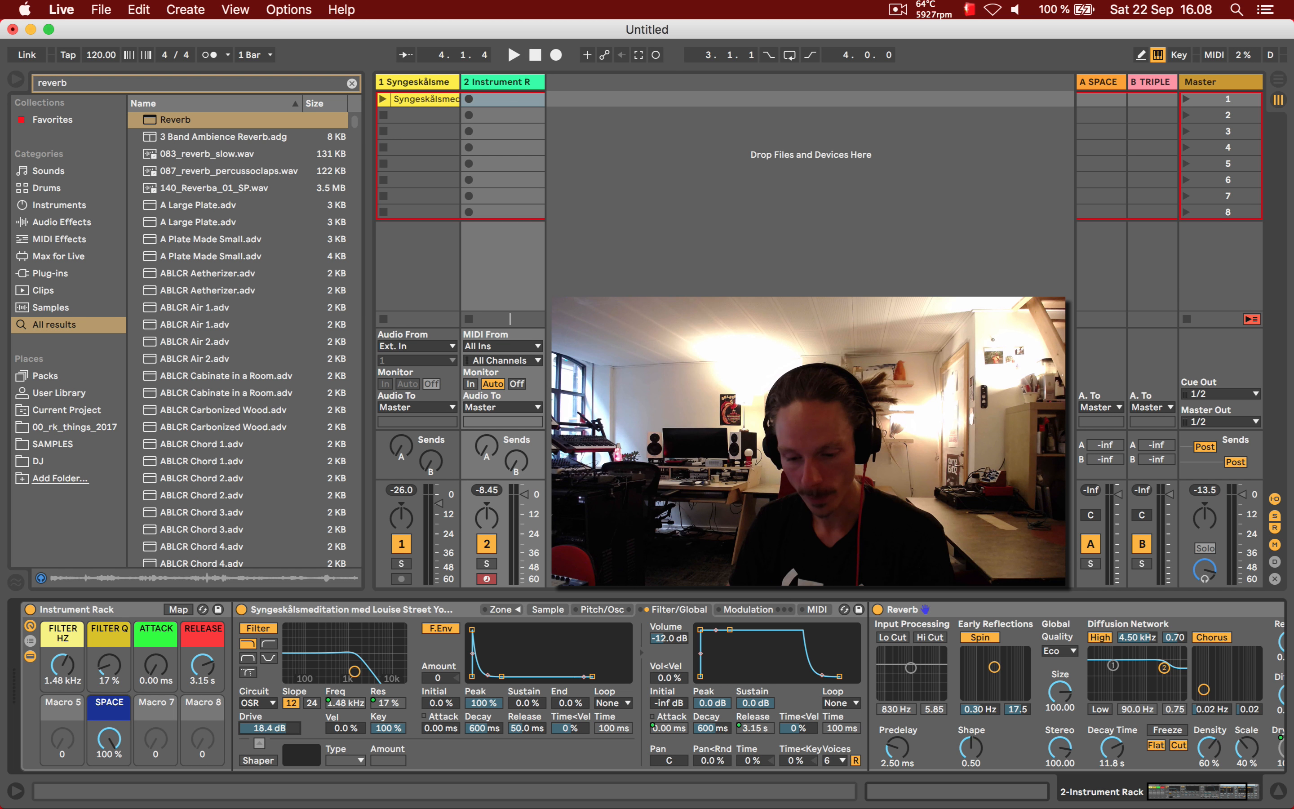
# - Try the filter drive up to 24.0 dB, reset it to 0.00 dB, and lower the SPACE macro to 65 %
pyautogui.moveTo(272, 728); pyautogui.dragTo(272, 759)
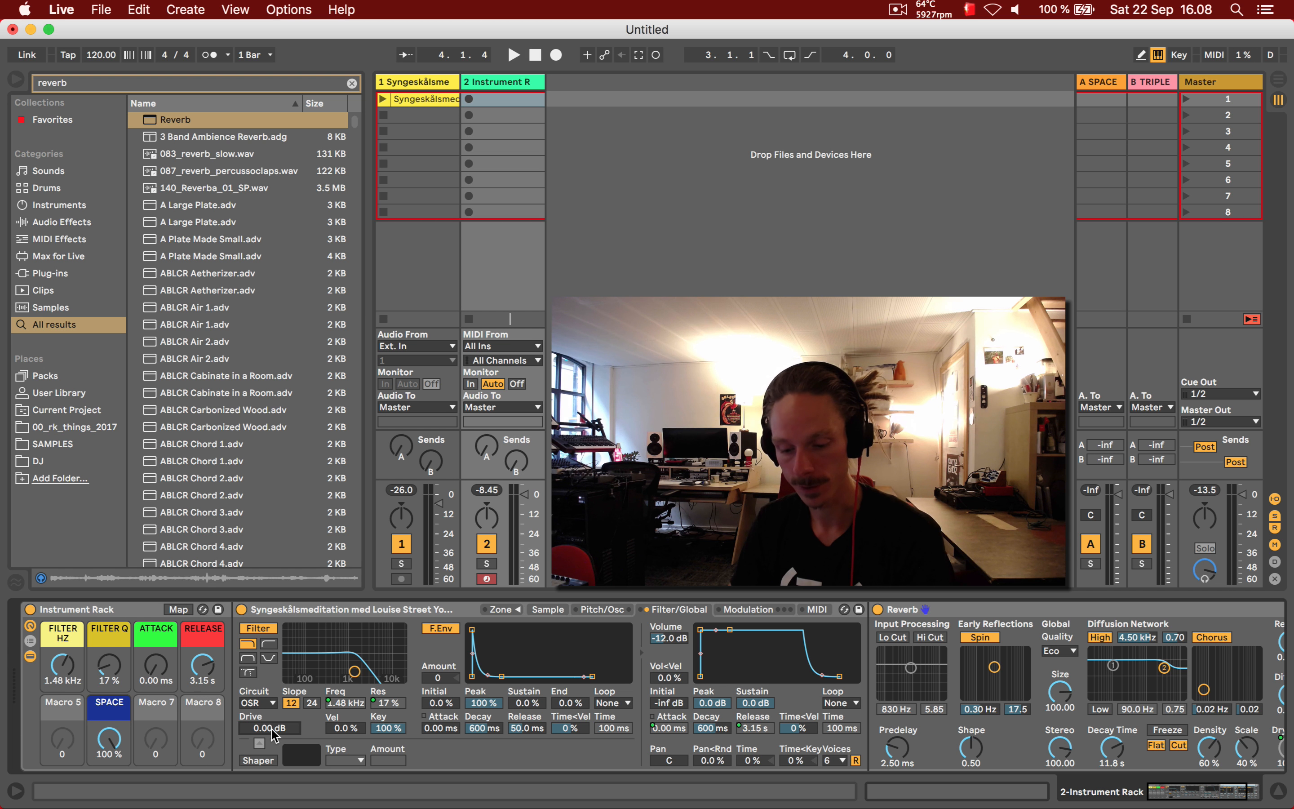
pyautogui.moveTo(270, 729); pyautogui.dragTo(270, 680)
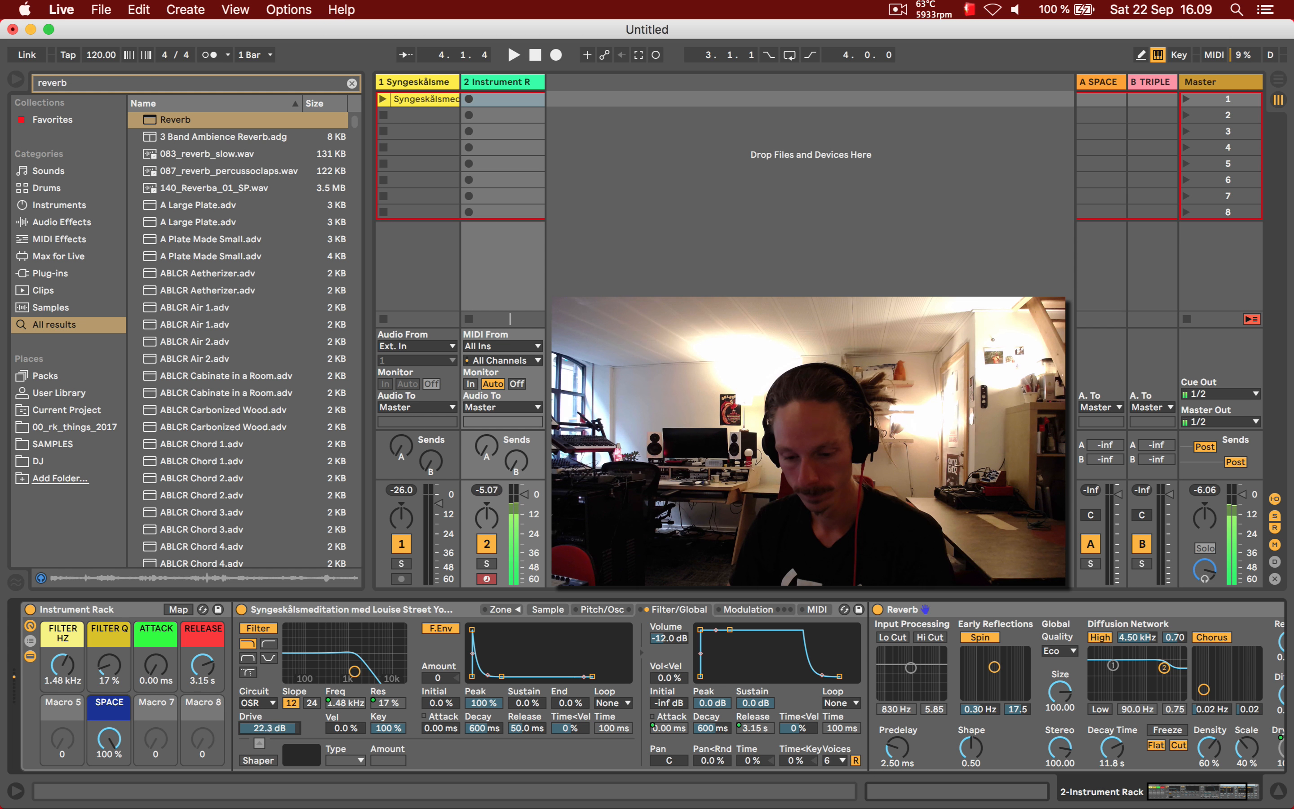
pyautogui.moveTo(120, 741); pyautogui.dragTo(120, 770)
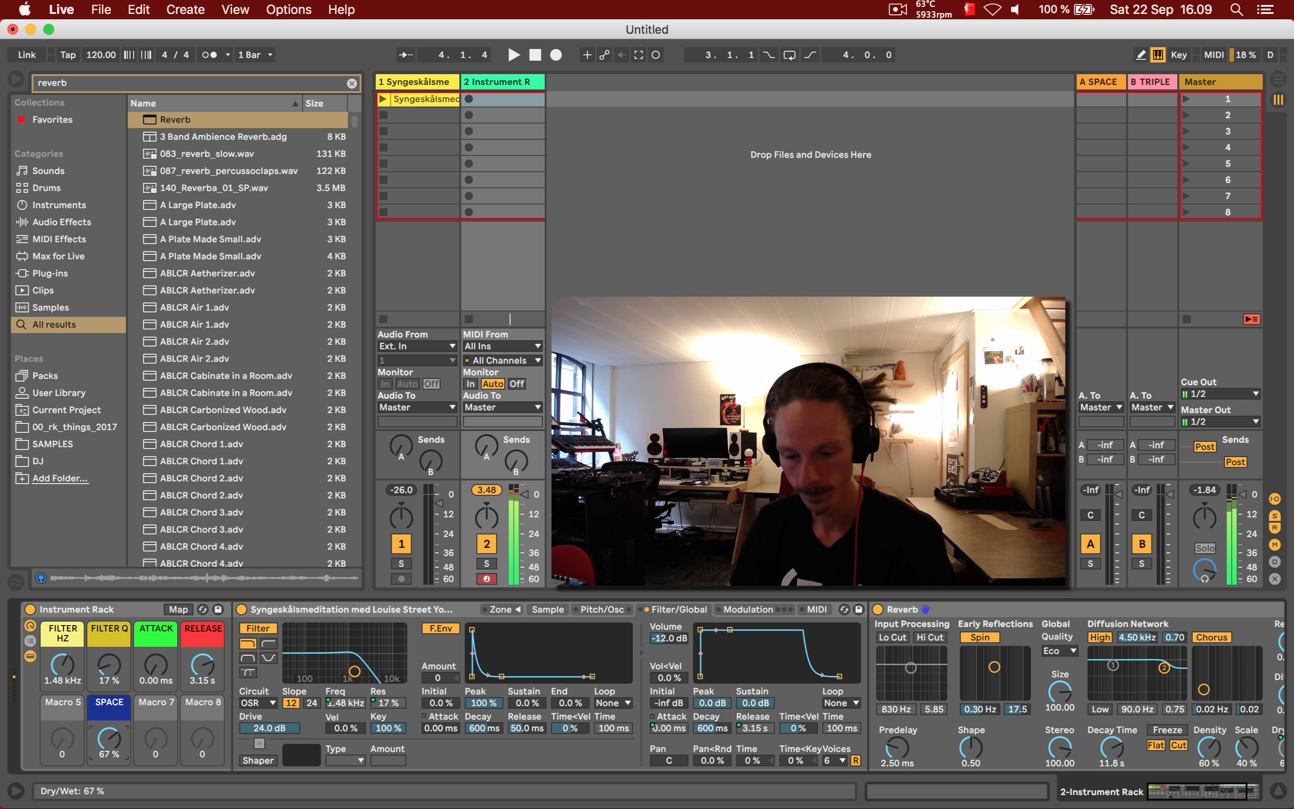
pyautogui.moveTo(264, 737); pyautogui.dragTo(263, 742)
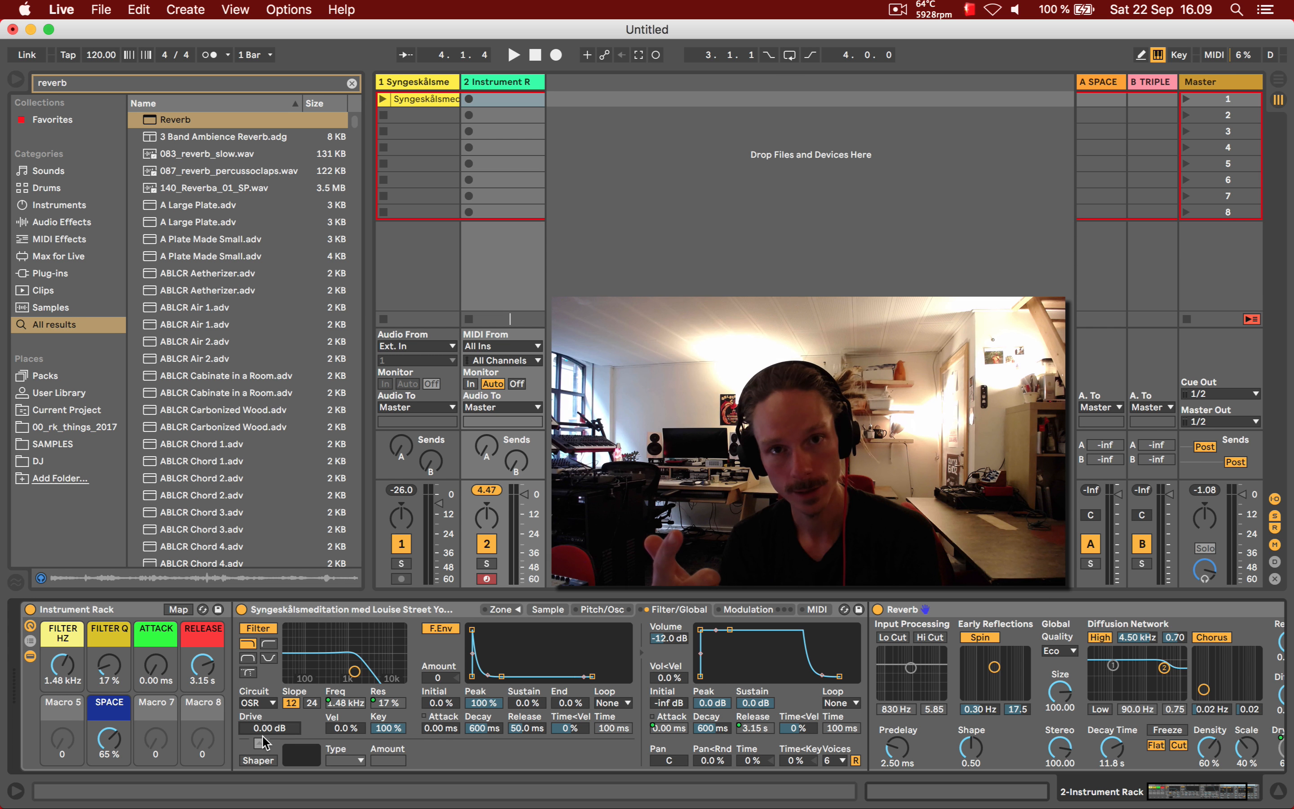
# - Search the browser for "utility" and insert the Utility effect between the Sampler and the Reverb
pyautogui.press('super+f')
pyautogui.write('utility')
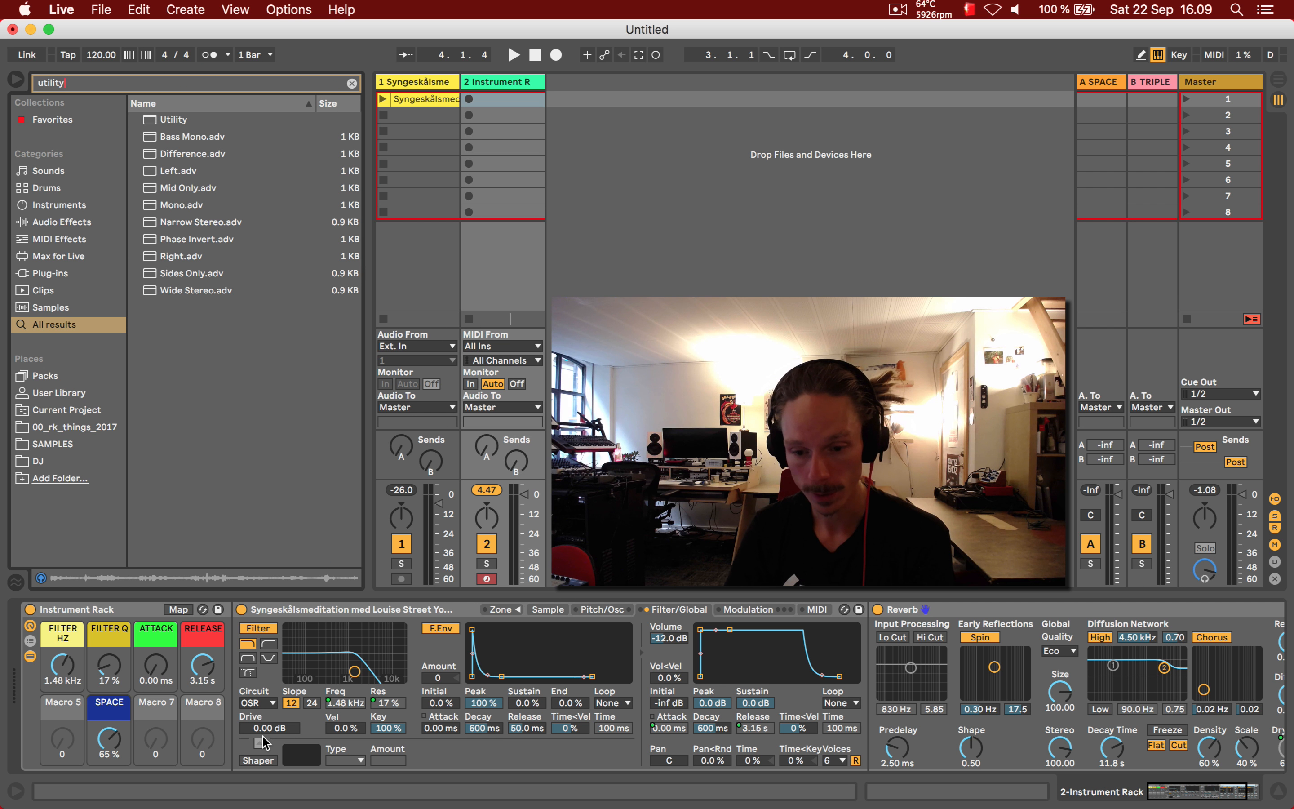
pyautogui.press('Down')
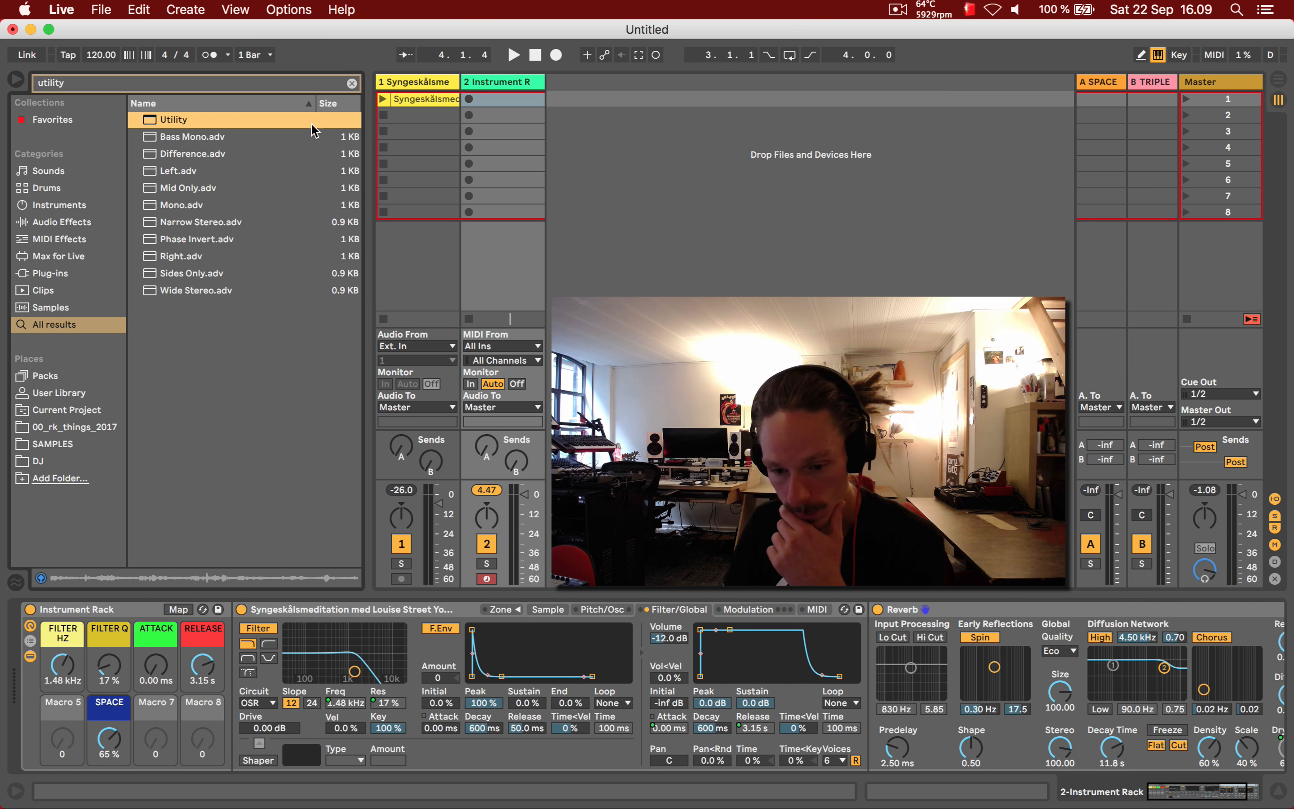
pyautogui.moveTo(177, 126); pyautogui.dragTo(847, 651)
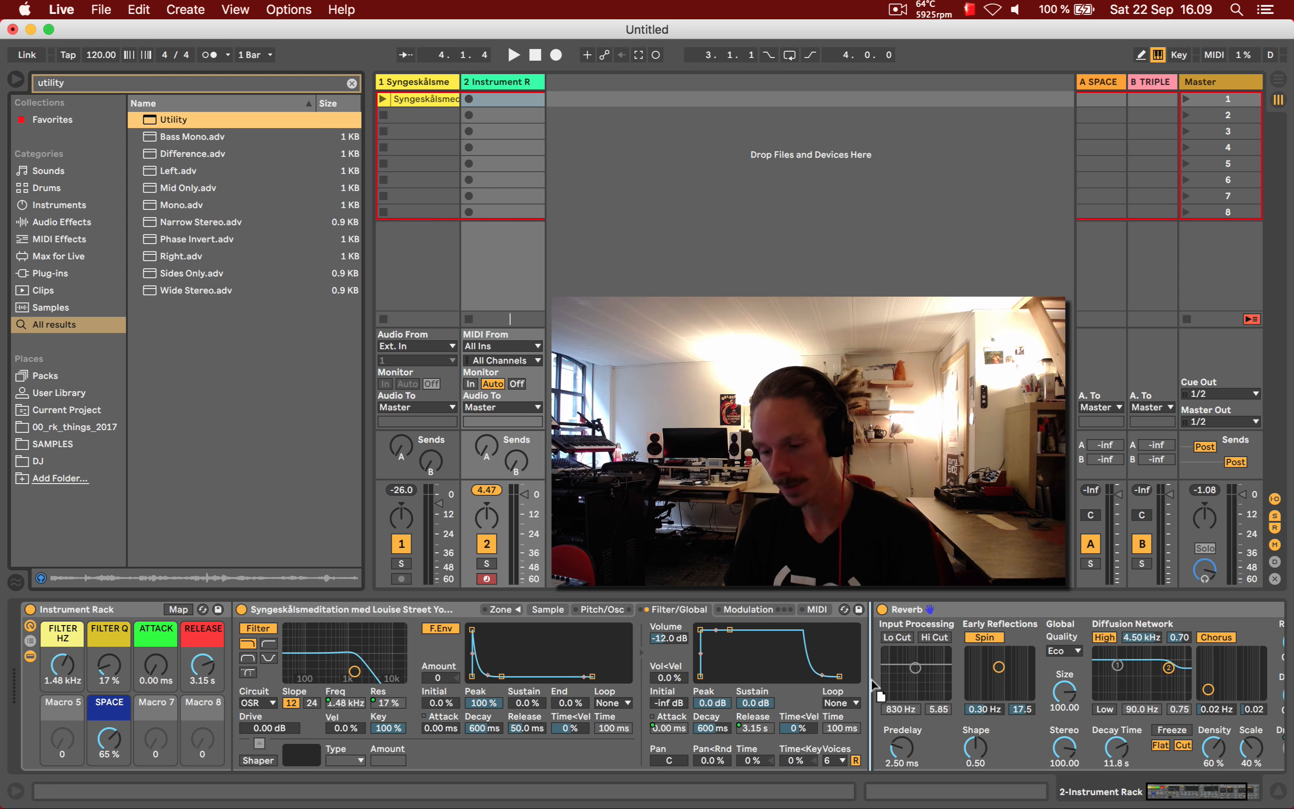
pyautogui.moveTo(872, 679); pyautogui.dragTo(871, 679)
pyautogui.hscroll(5, 866, 688)
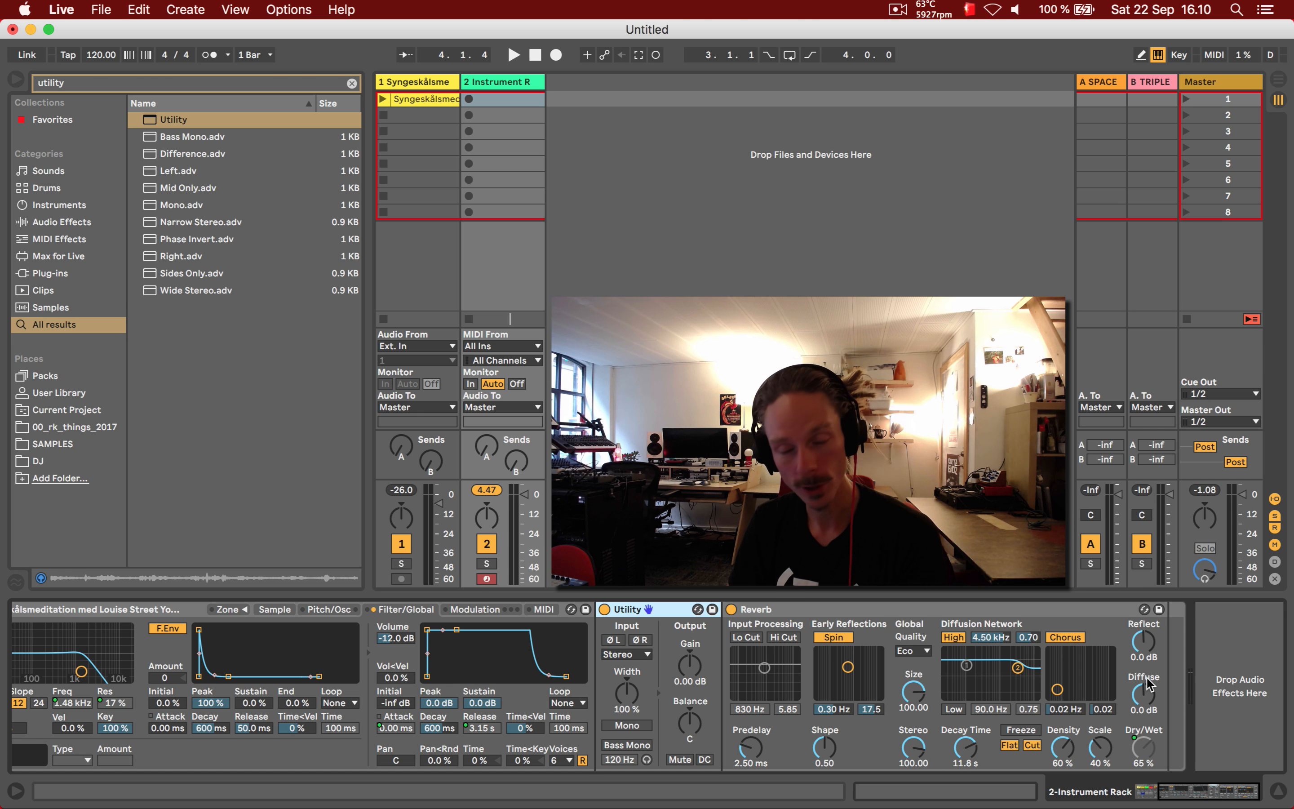
pyautogui.click(788, 611)
pyautogui.click(670, 611)
pyautogui.hscroll(-5, 692, 665)
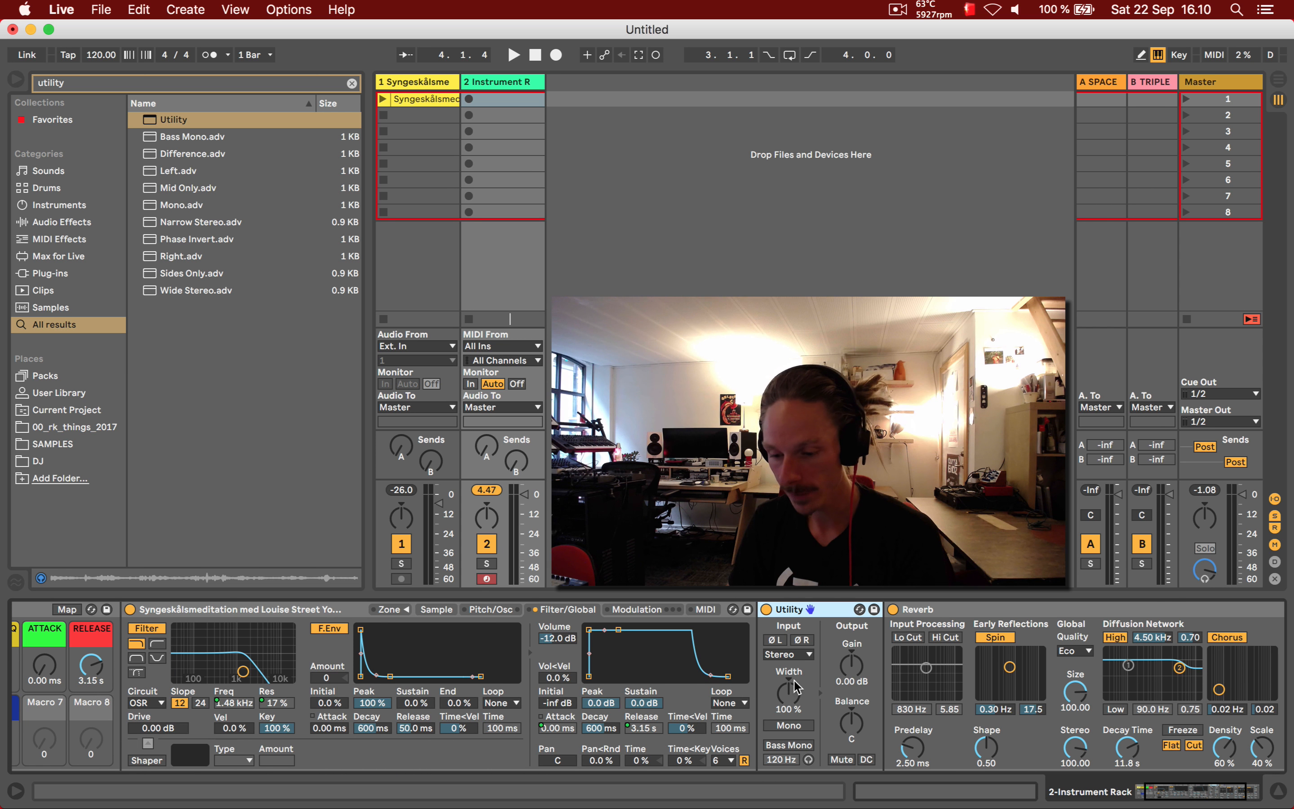
# - Map the Sampler's filter Drive to Macro 5
pyautogui.hscroll(-3, 846, 672)
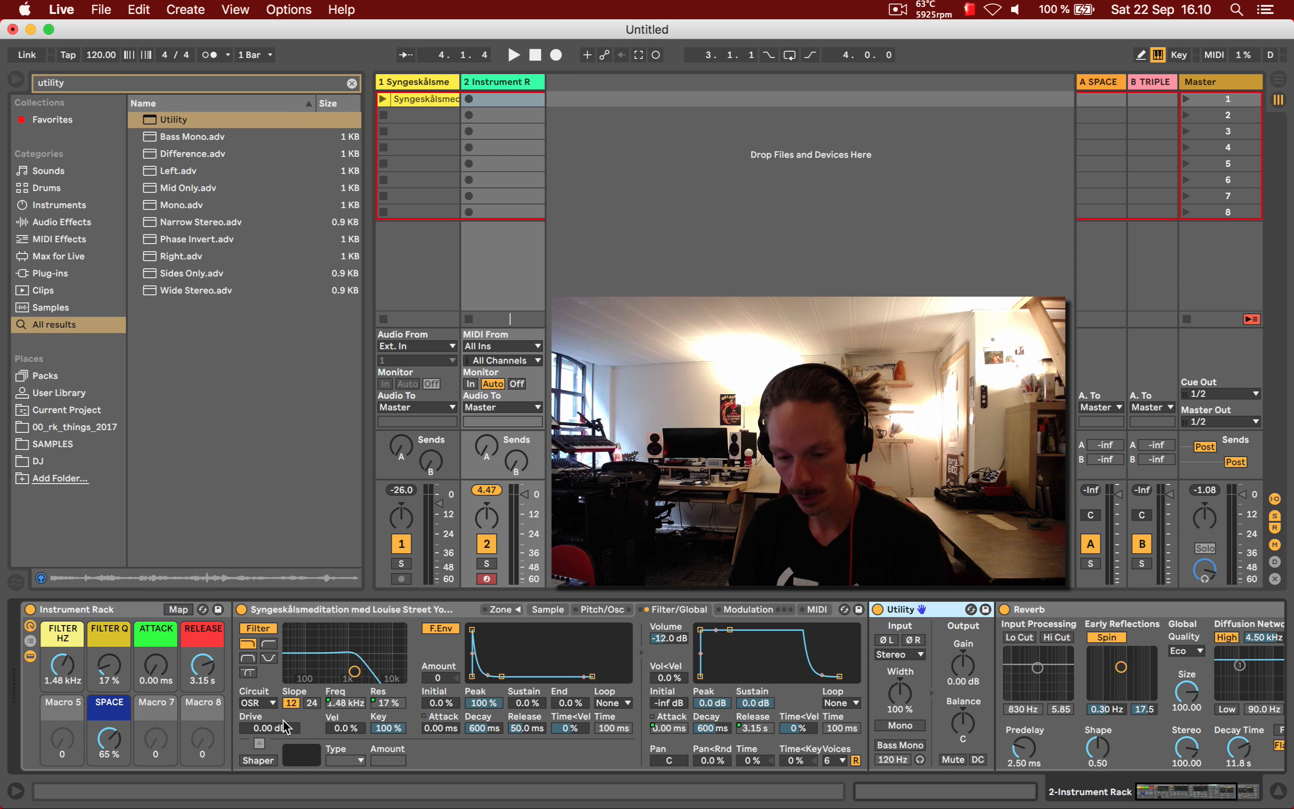
pyautogui.moveTo(289, 727)
pyautogui.mouseDown()
pyautogui.moveTo(289, 706)
pyautogui.moveTo(277, 733)
pyautogui.mouseUp()
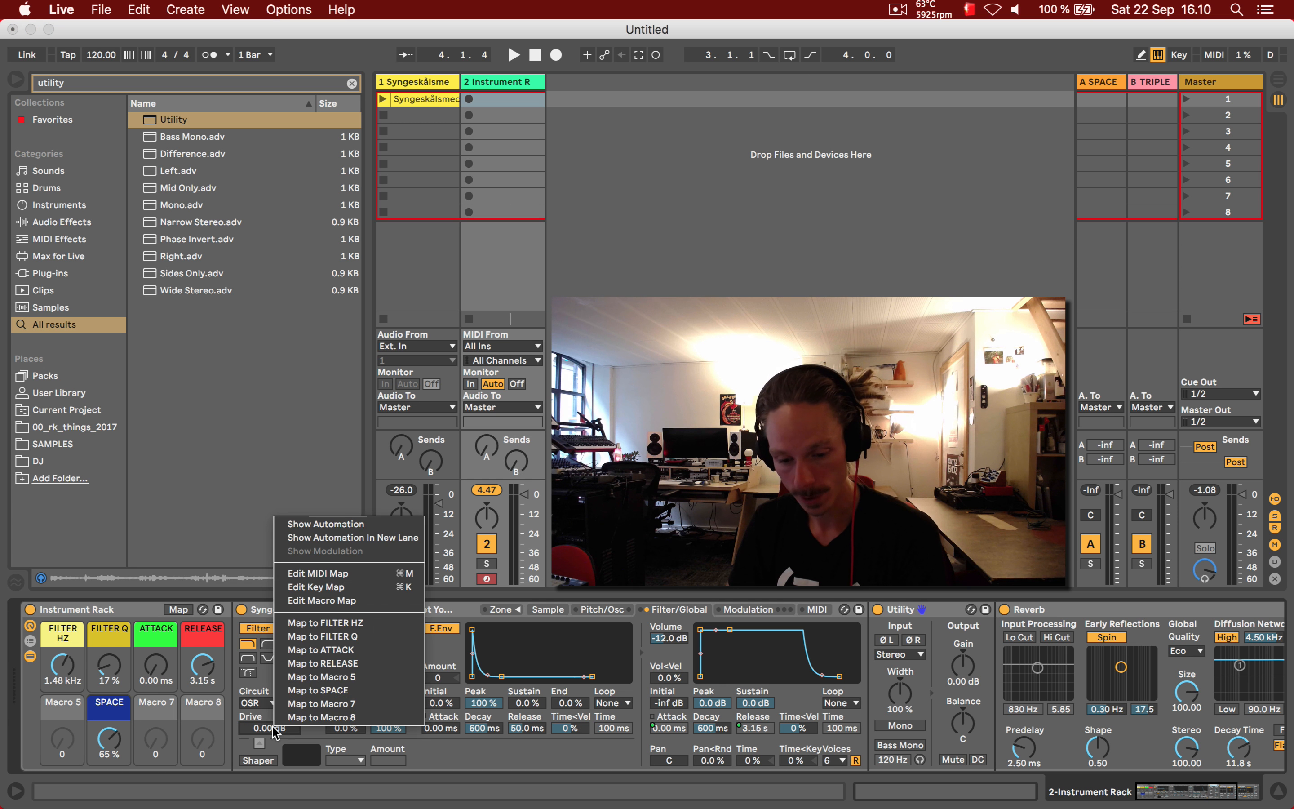
pyautogui.rightClick(276, 732)
pyautogui.click(321, 676)
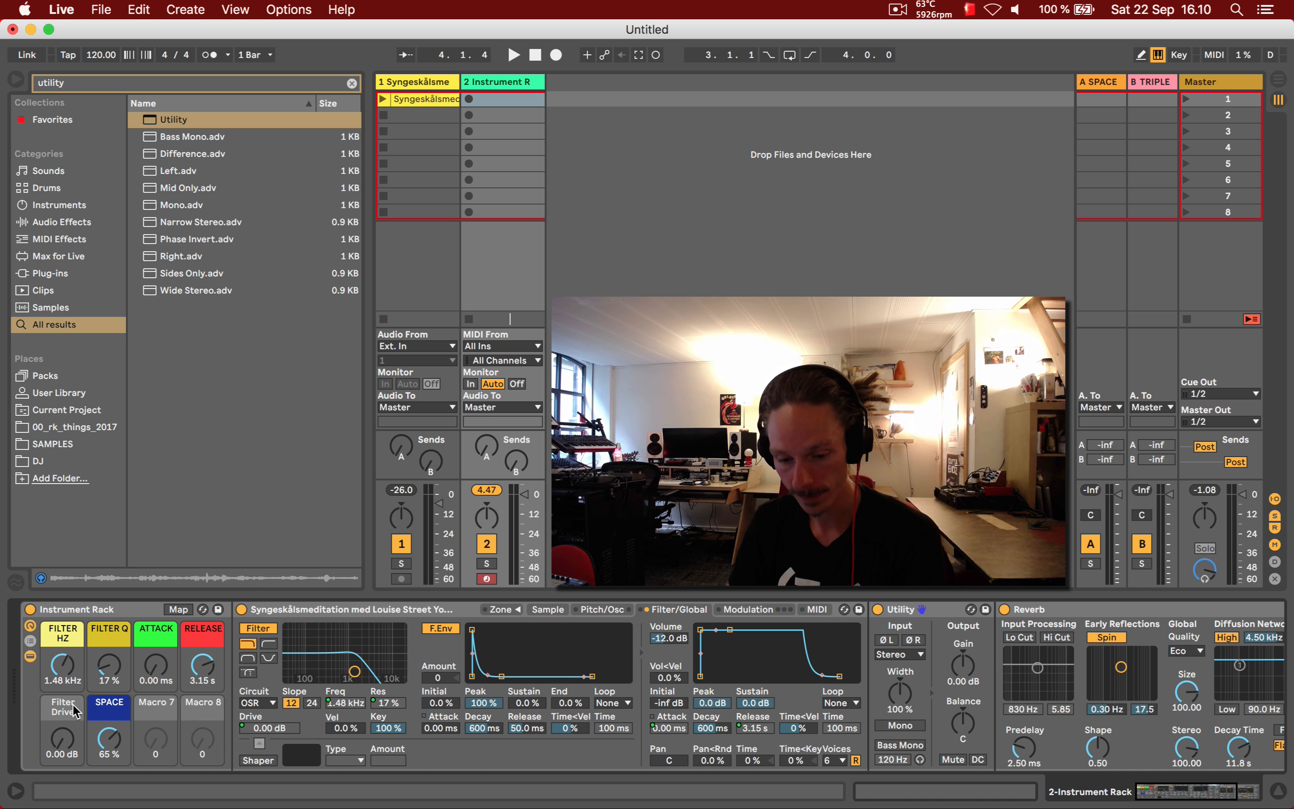
# - Rename the Filter Drive macro as DRIVER and colour it orange
pyautogui.press('super+r')
pyautogui.write('DRIVER')
pyautogui.press('Return')
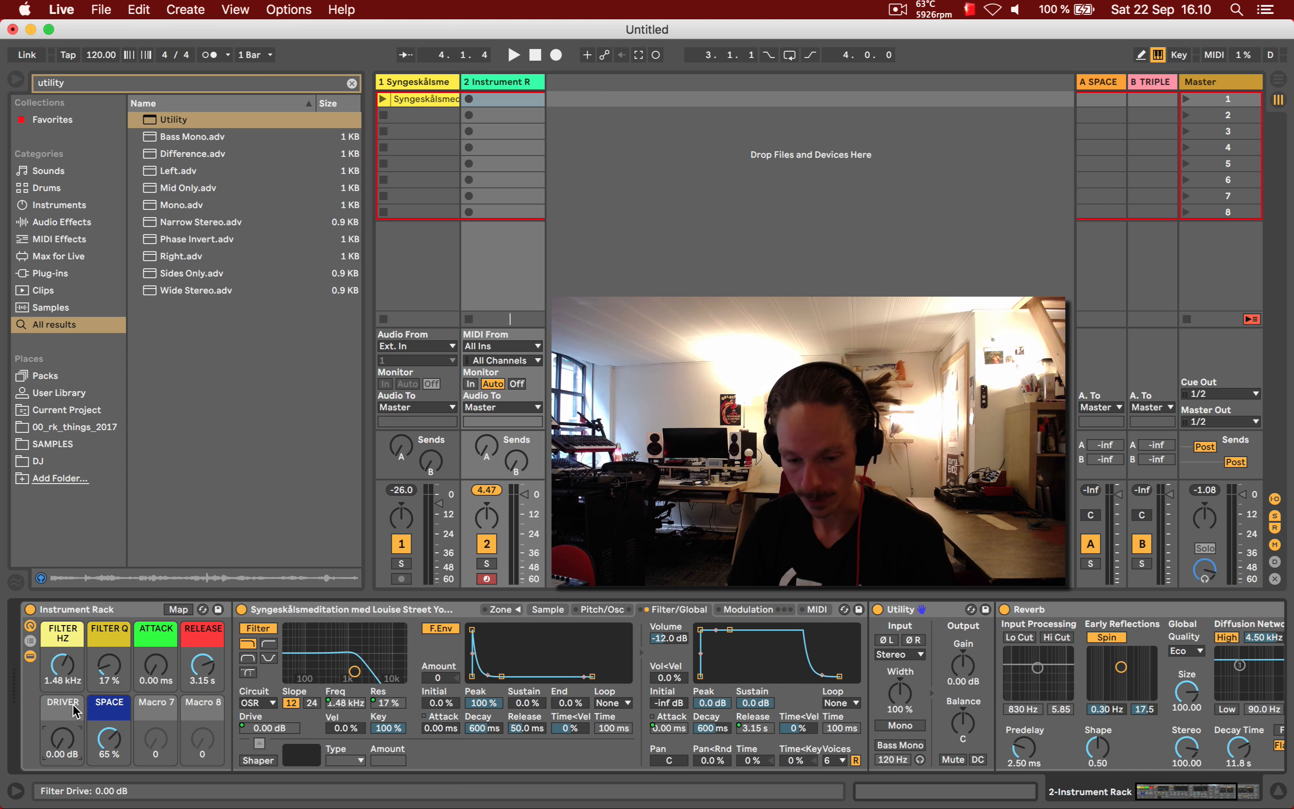
pyautogui.rightClick(75, 711)
pyautogui.click(101, 650)
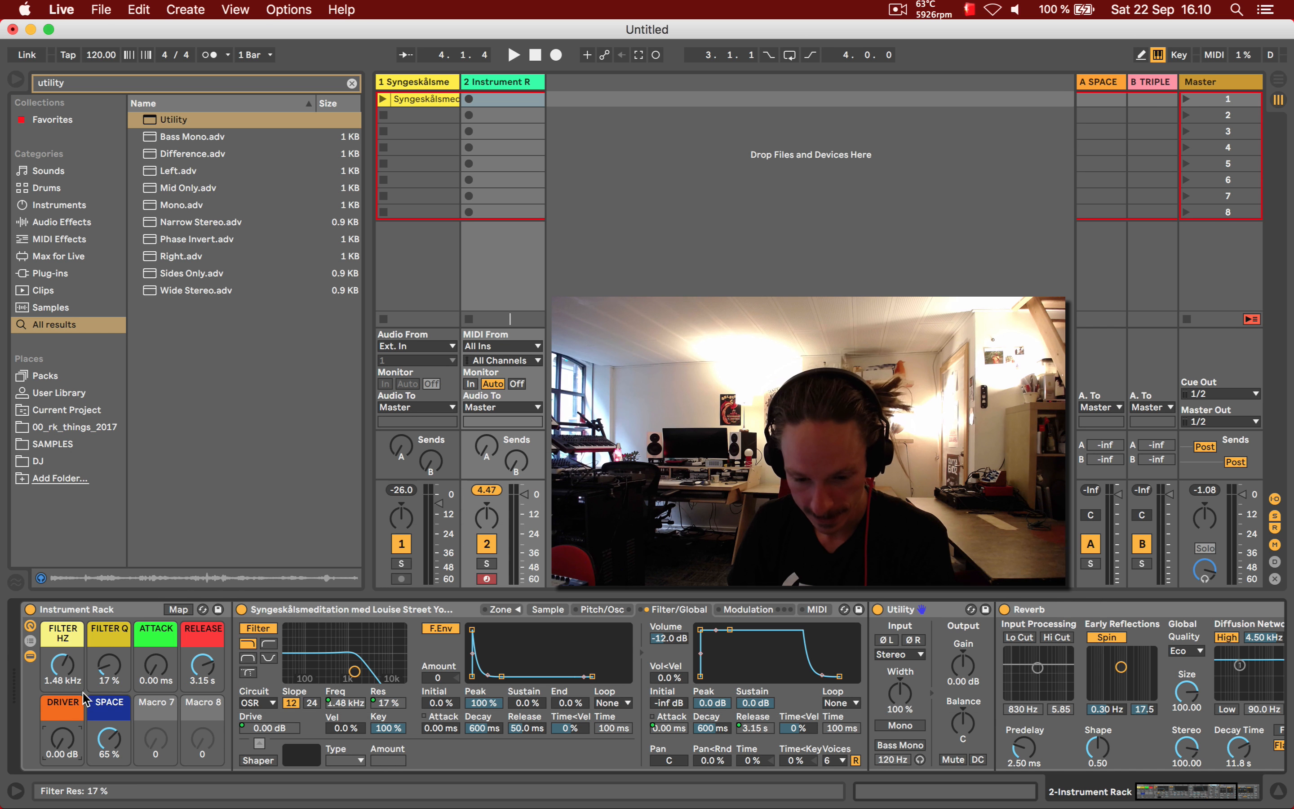
# - Try the DRIVER macro at 14.0 dB with the Utility's gain at -19.6 dB, and reset both controls
pyautogui.moveTo(62, 739); pyautogui.dragTo(63, 744)
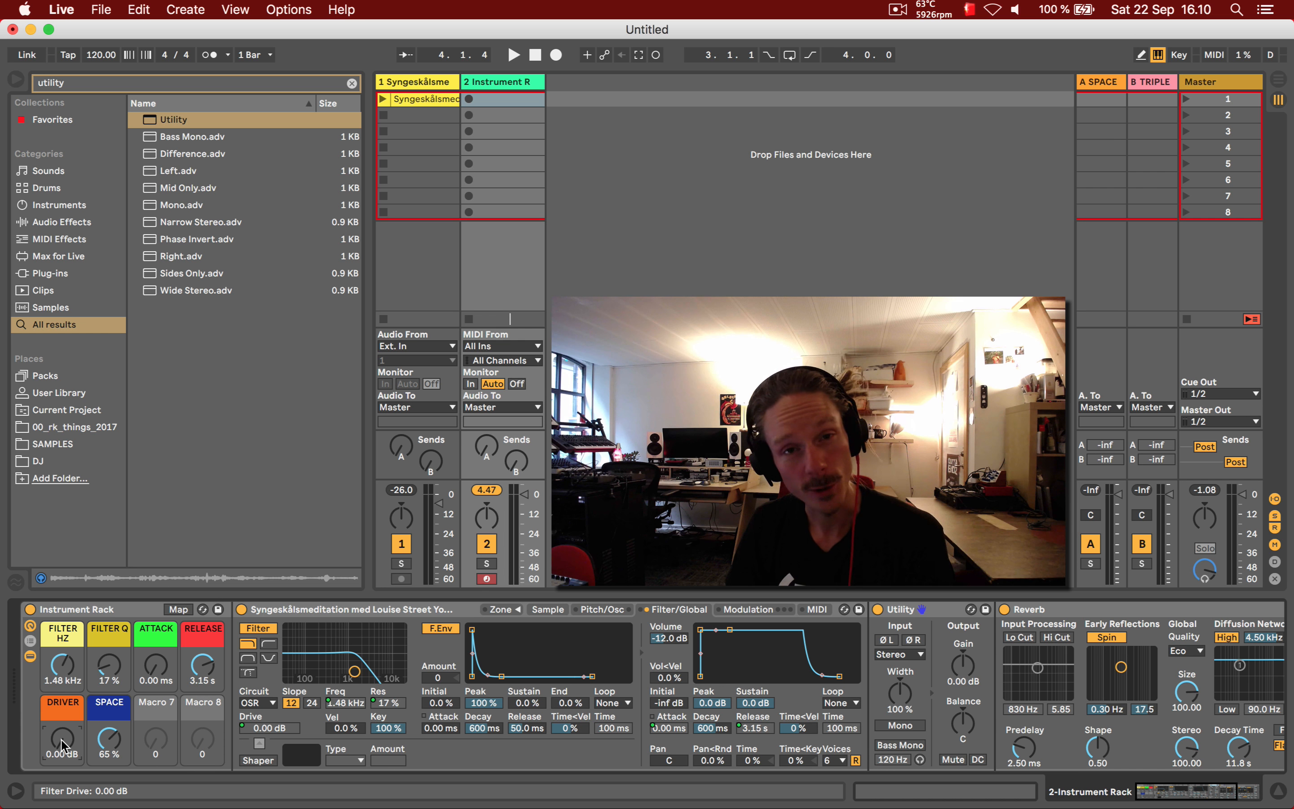
pyautogui.moveTo(62, 737); pyautogui.dragTo(63, 701)
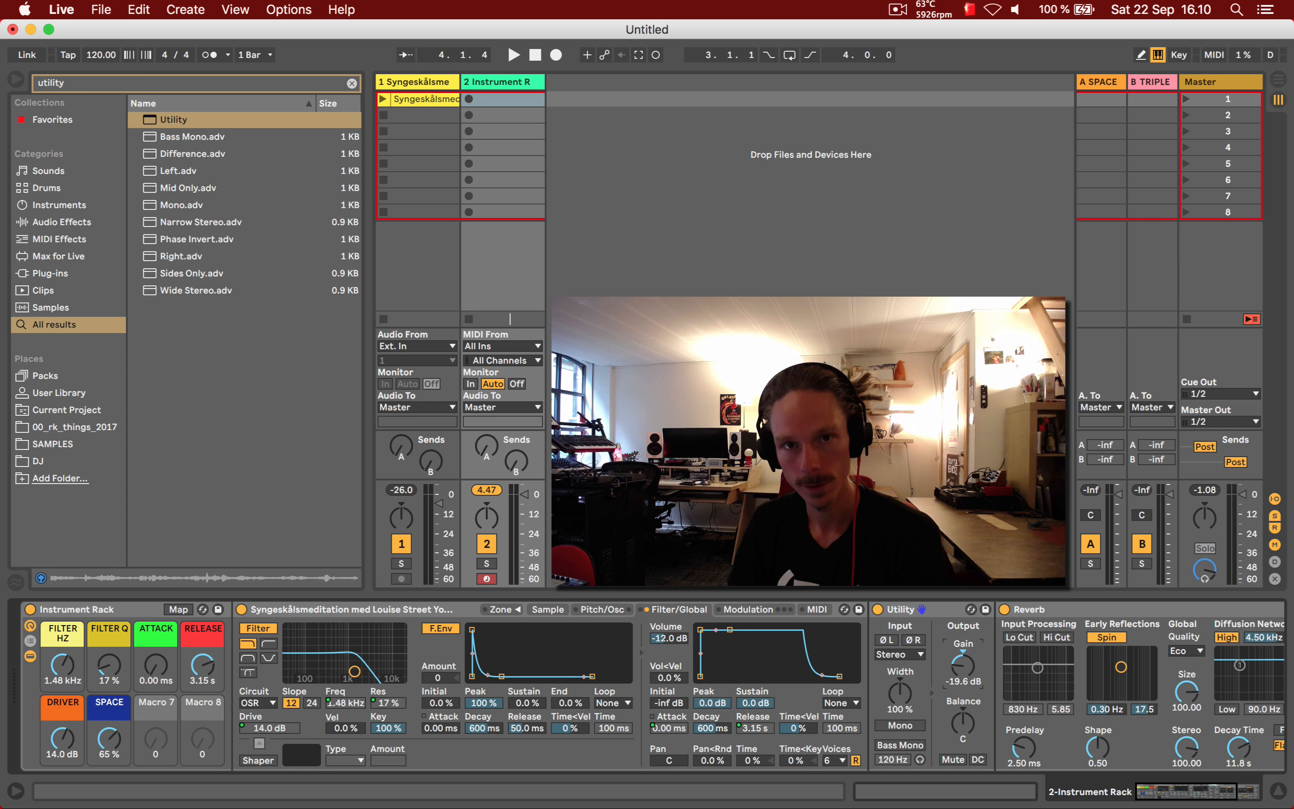
pyautogui.doubleClick(965, 668)
pyautogui.doubleClick(64, 737)
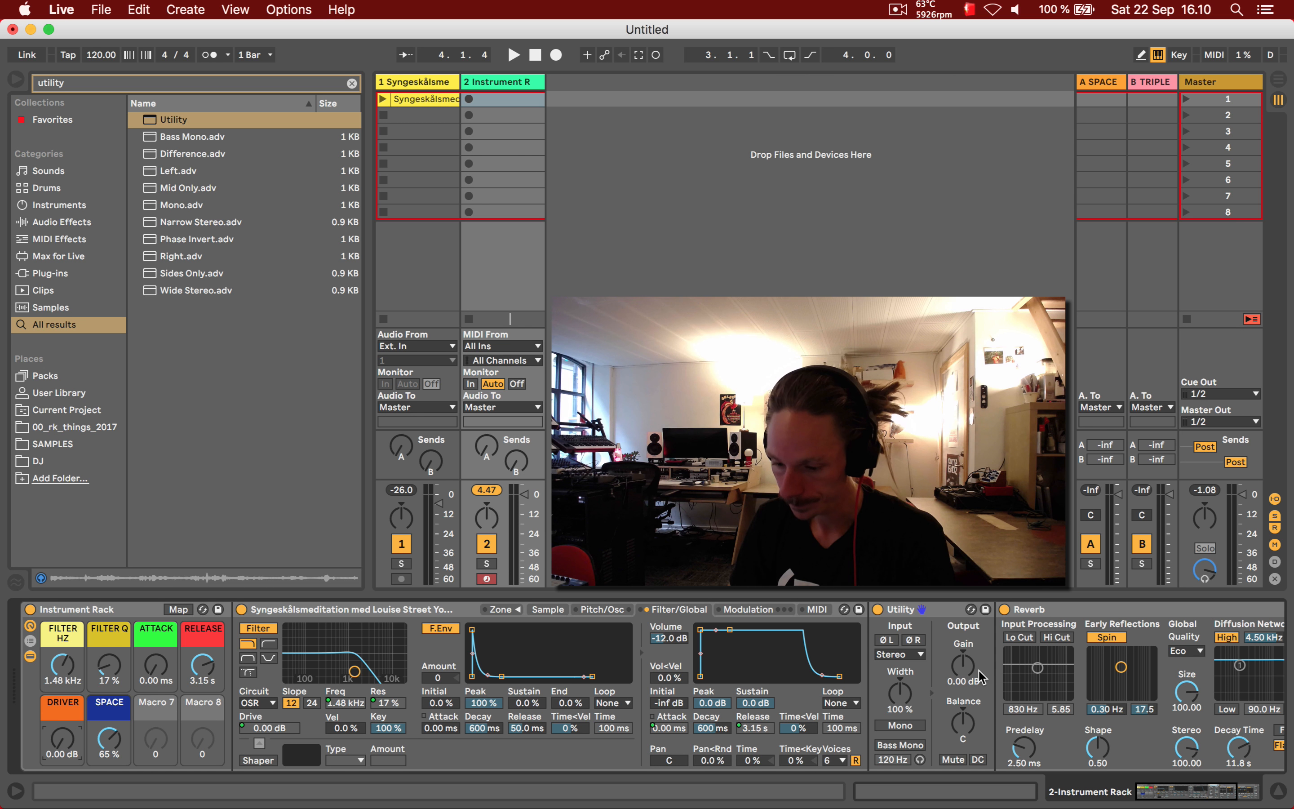
# - Map the Utility's Gain to the DRIVER macro, test the macro at 62, and return it to 0
pyautogui.rightClick(963, 667)
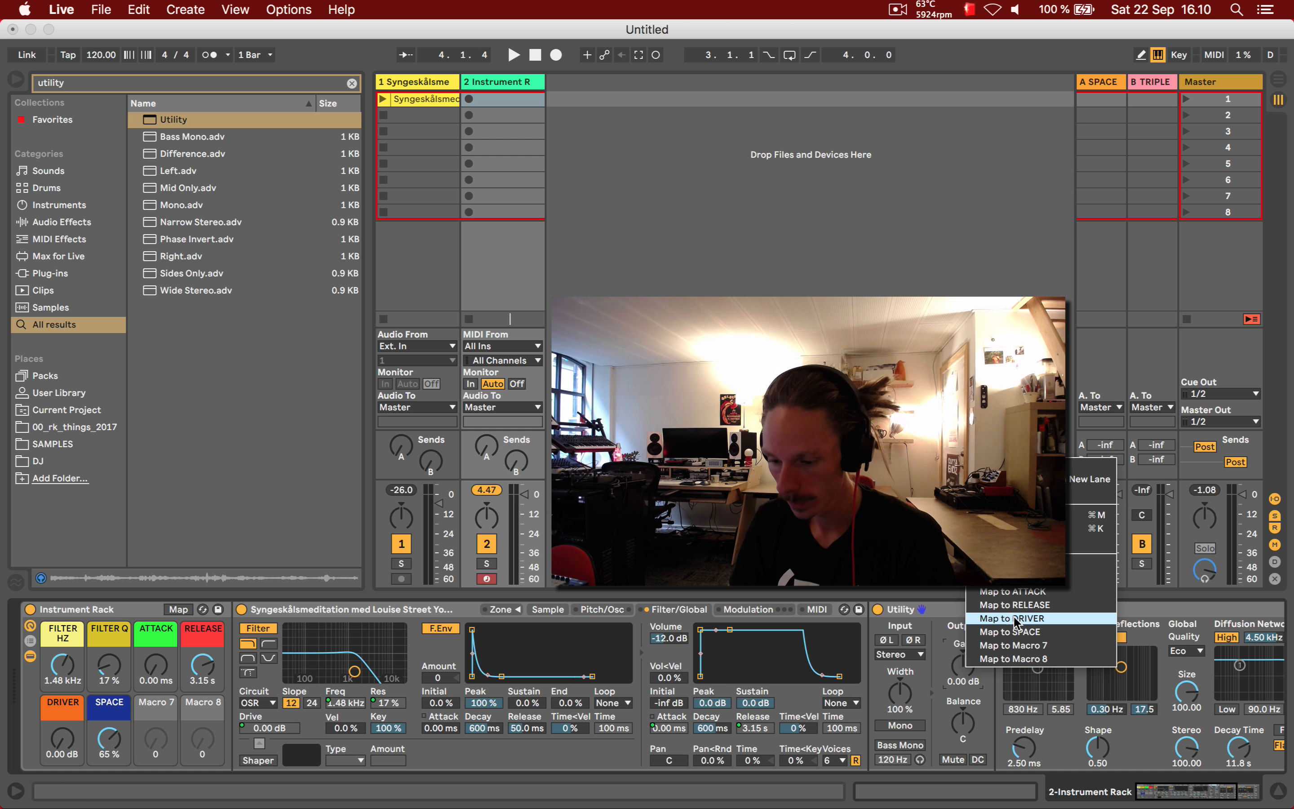
pyautogui.click(1038, 619)
pyautogui.moveTo(75, 745); pyautogui.dragTo(75, 712)
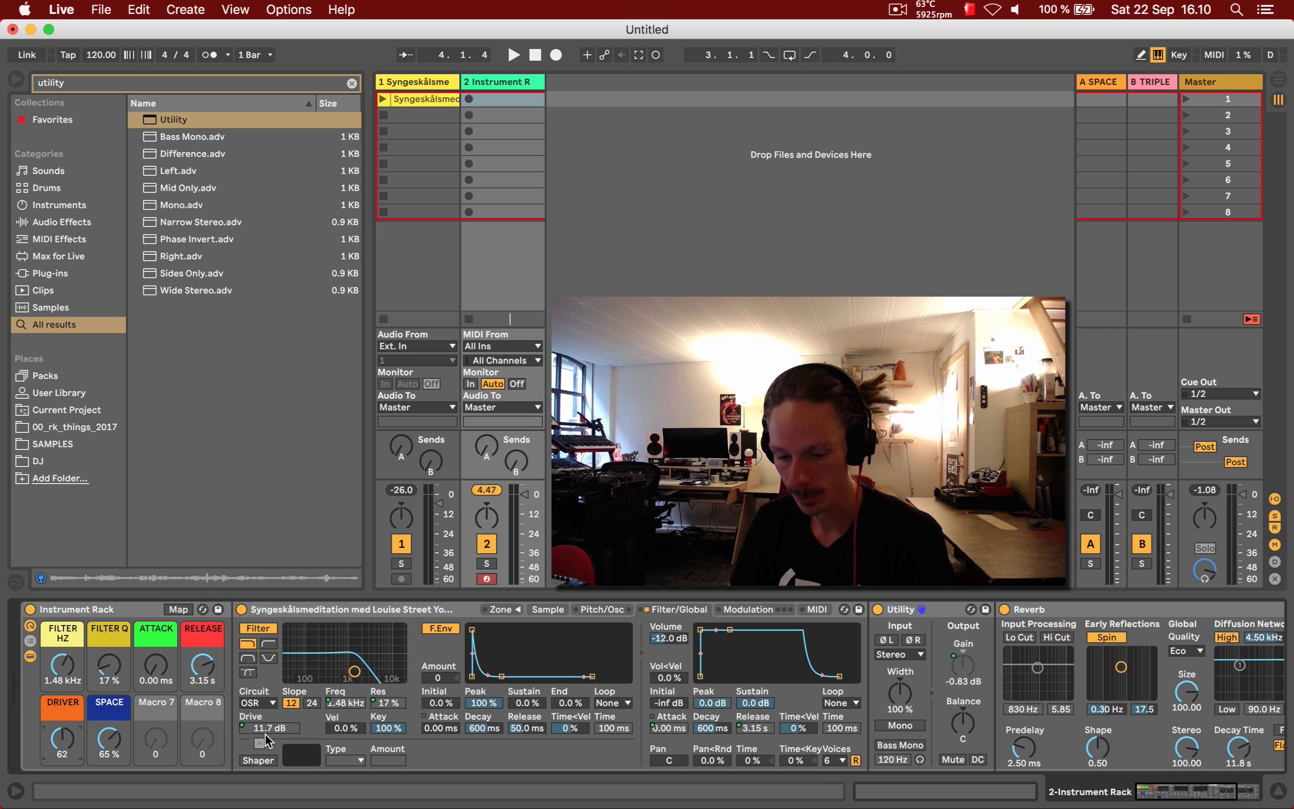
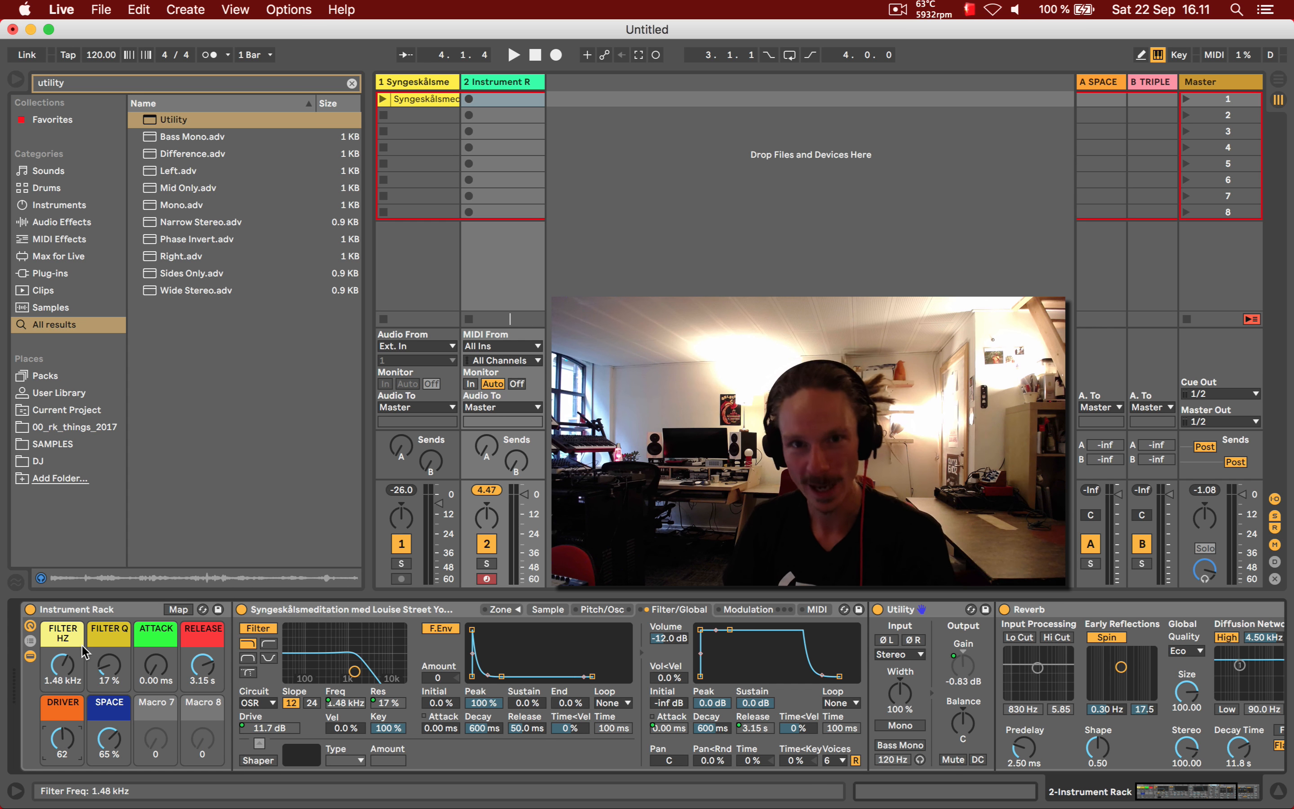
pyautogui.moveTo(67, 745); pyautogui.dragTo(68, 791)
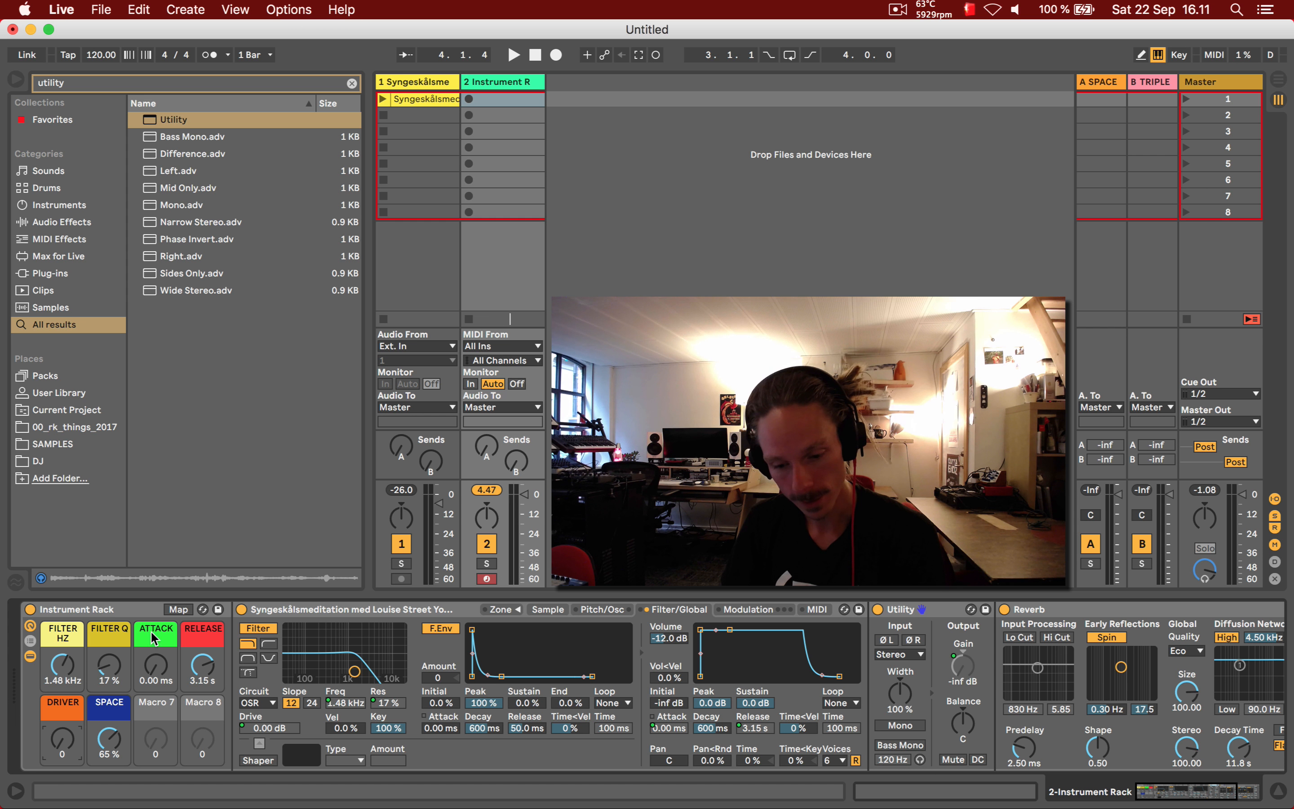
# - Open the Instrument Rack's macro mappings and examine the minimum and maximum ranges of the two DRIVER mappings
pyautogui.click(178, 610)
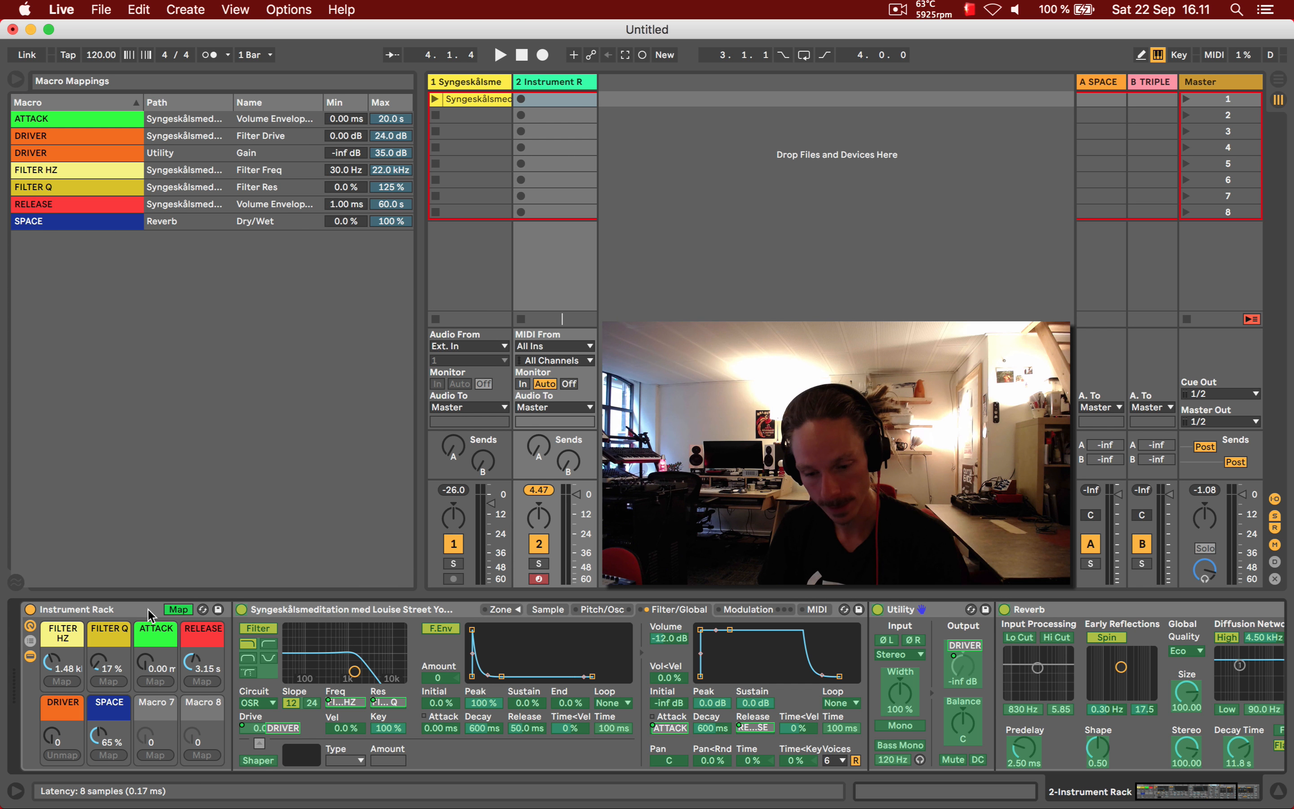
pyautogui.click(14, 84)
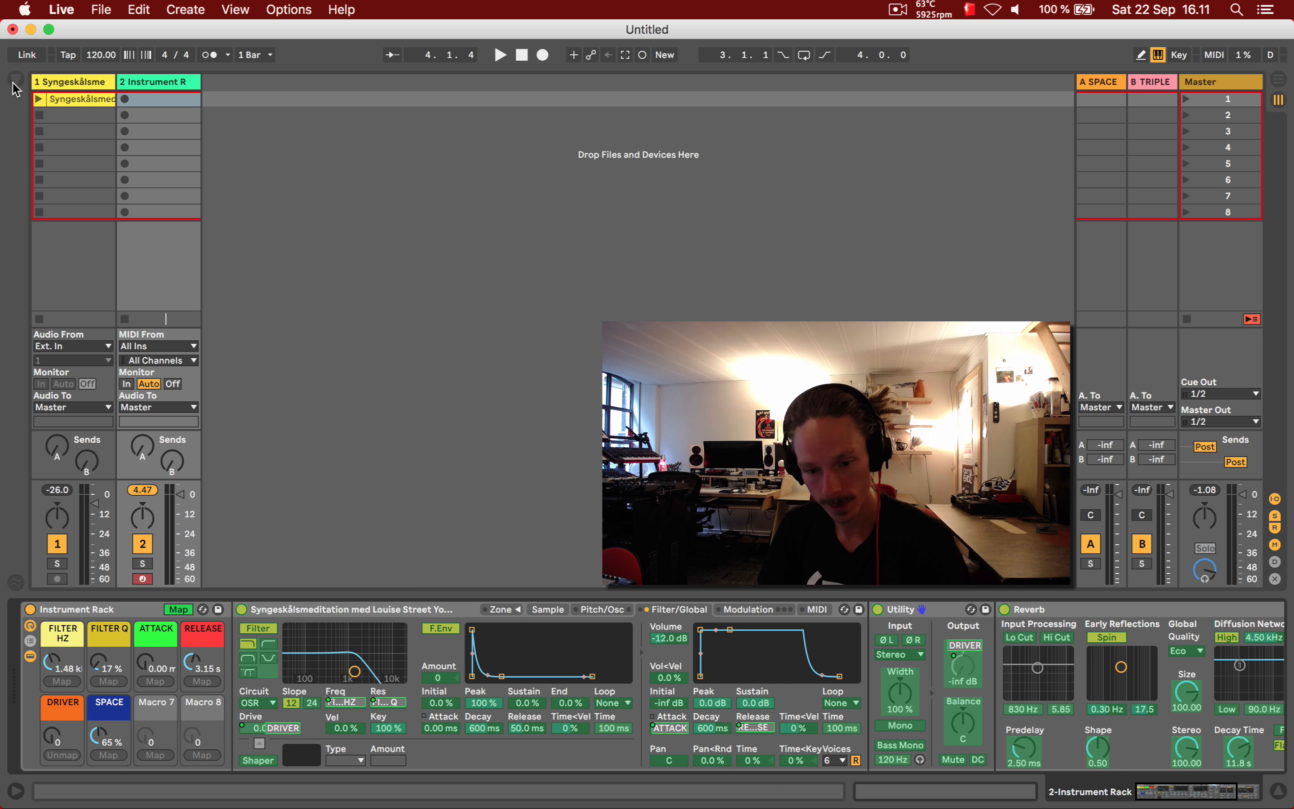
pyautogui.click(14, 81)
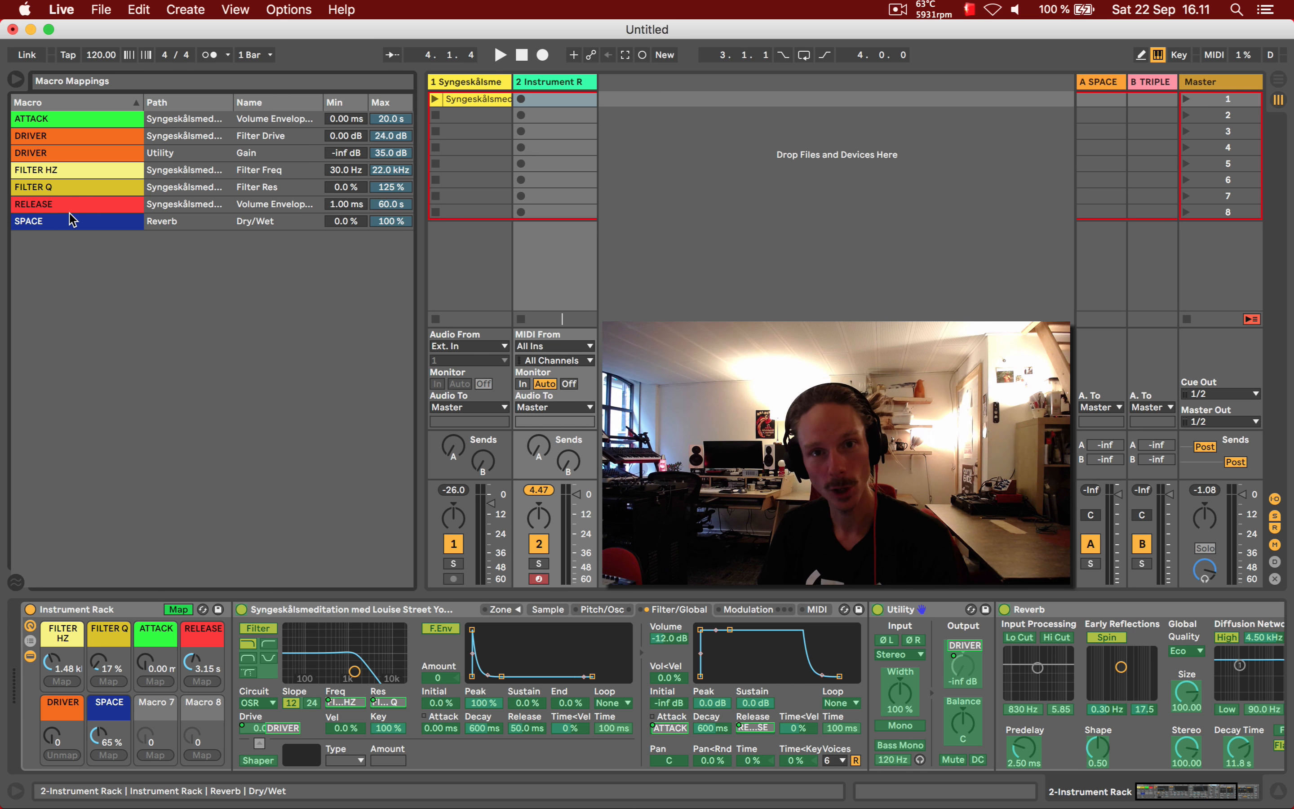
pyautogui.click(45, 120)
pyautogui.click(44, 135)
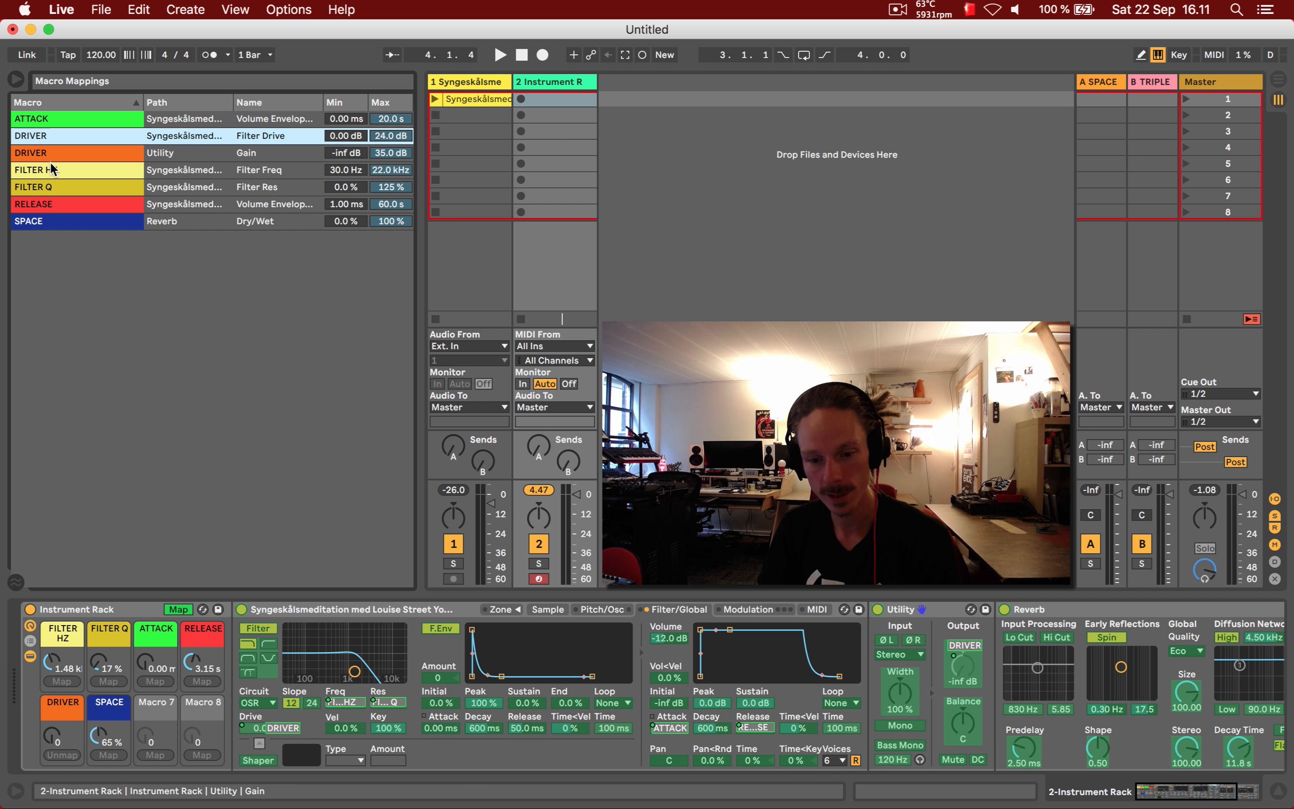
pyautogui.click(52, 167)
pyautogui.click(60, 156)
pyautogui.click(65, 137)
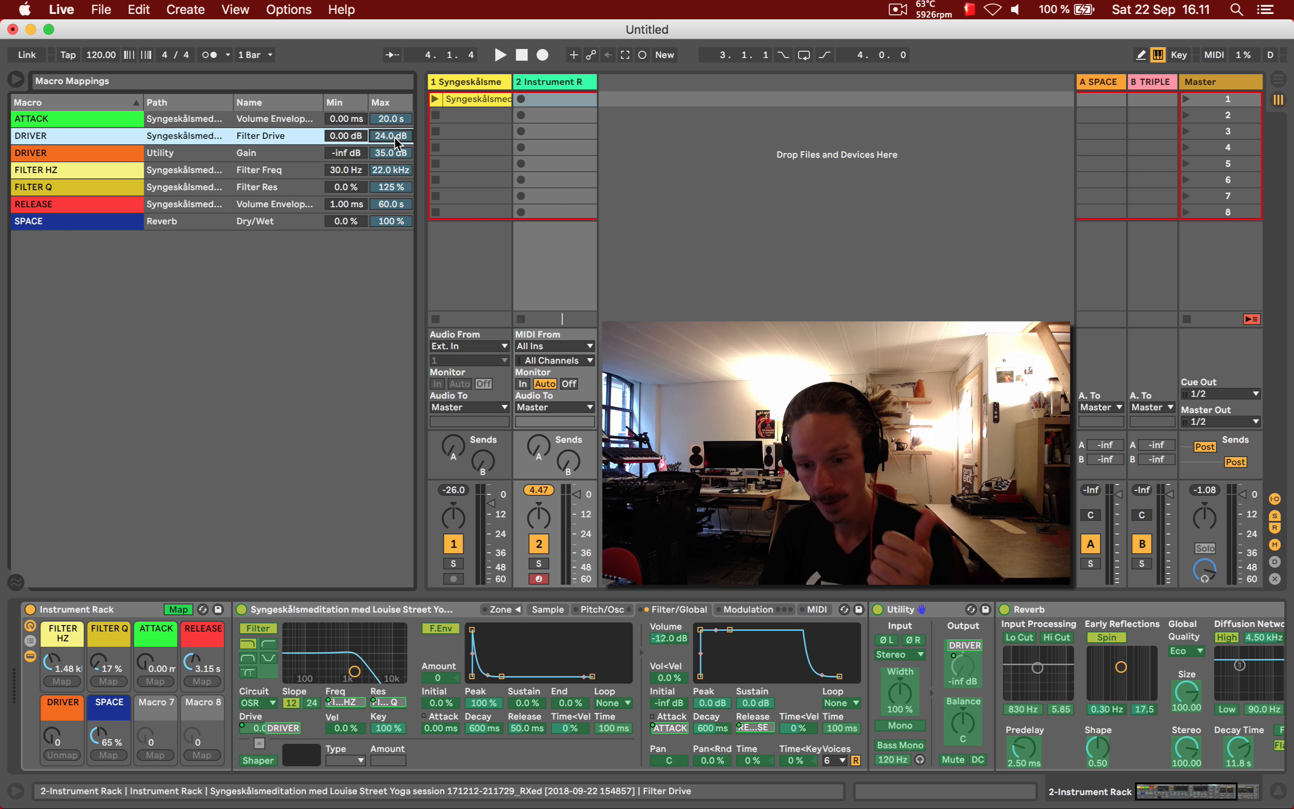
# - Set the DRIVER macro's Utility Gain mapping to a minimum of 0 dB and a maximum of -24 dB
pyautogui.click(267, 155)
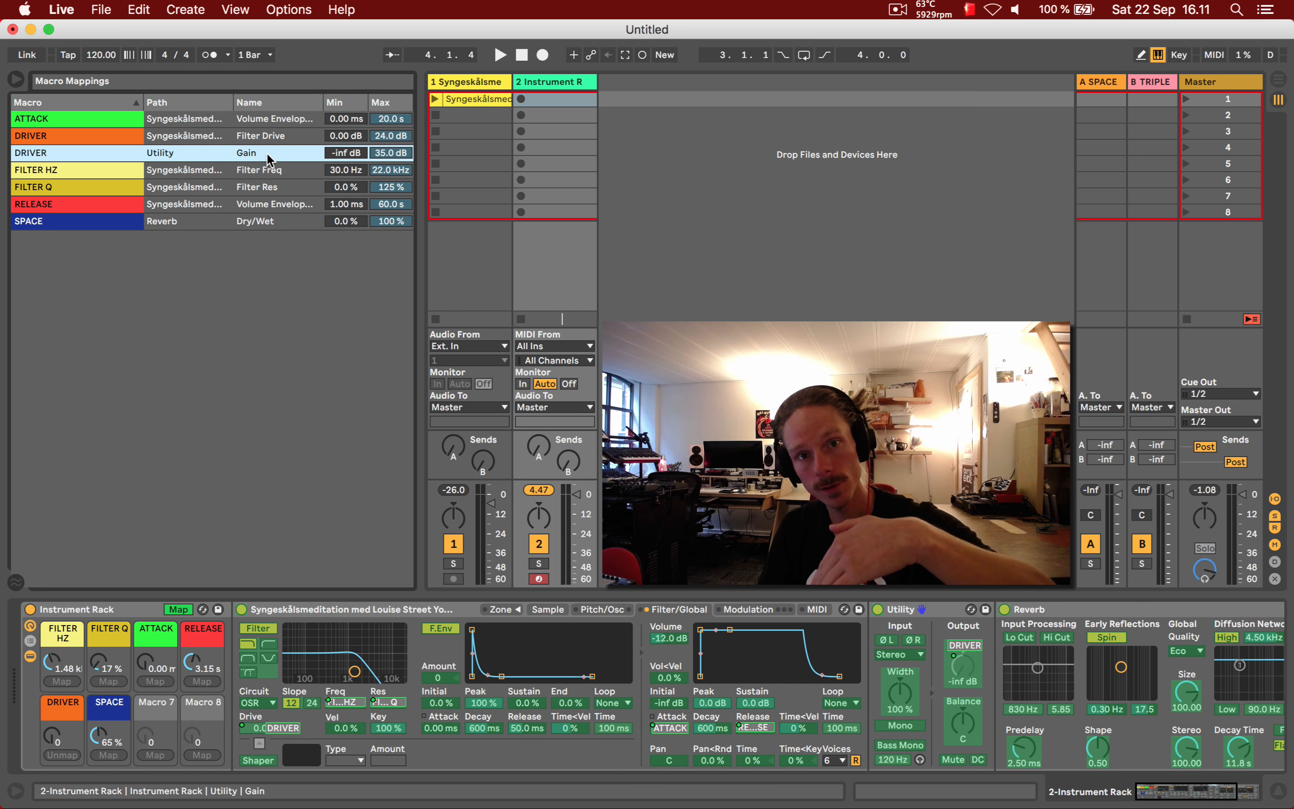
pyautogui.click(348, 156)
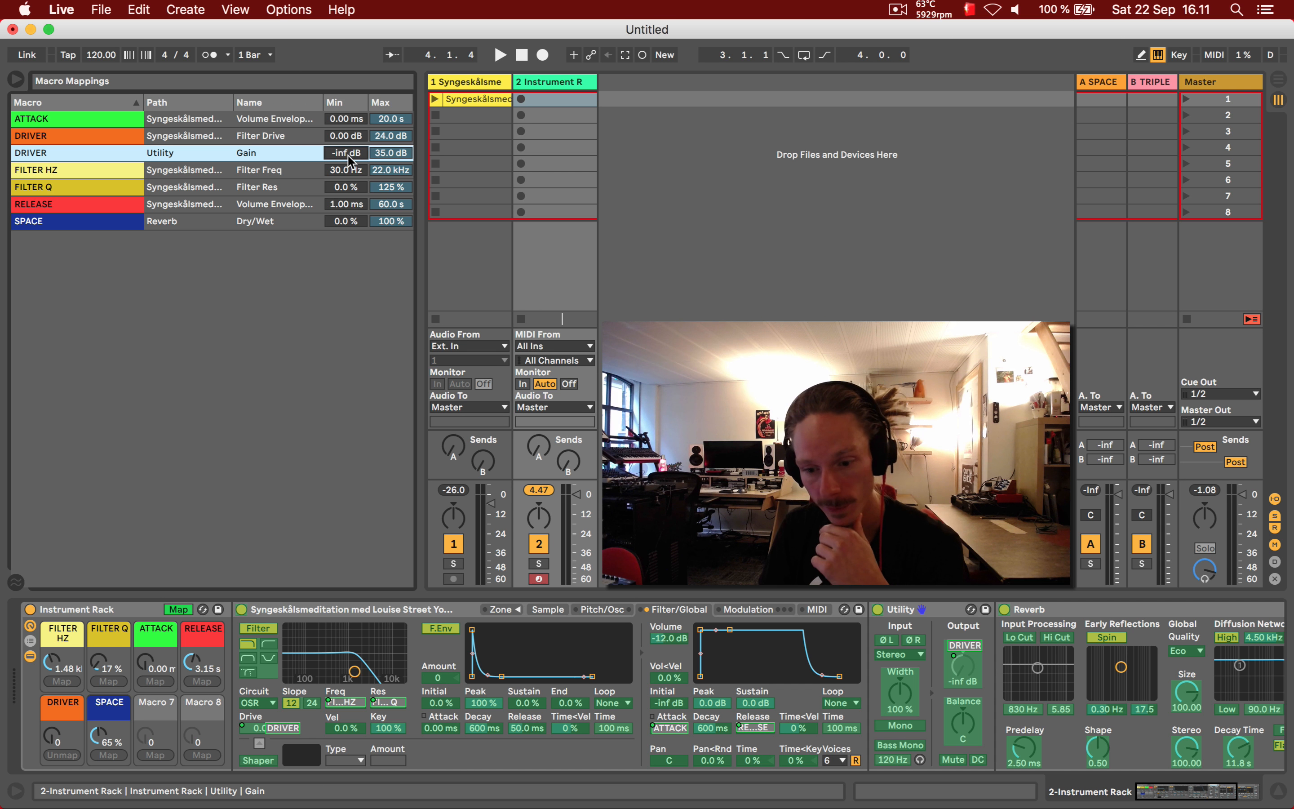
pyautogui.write('0')
pyautogui.press('Return')
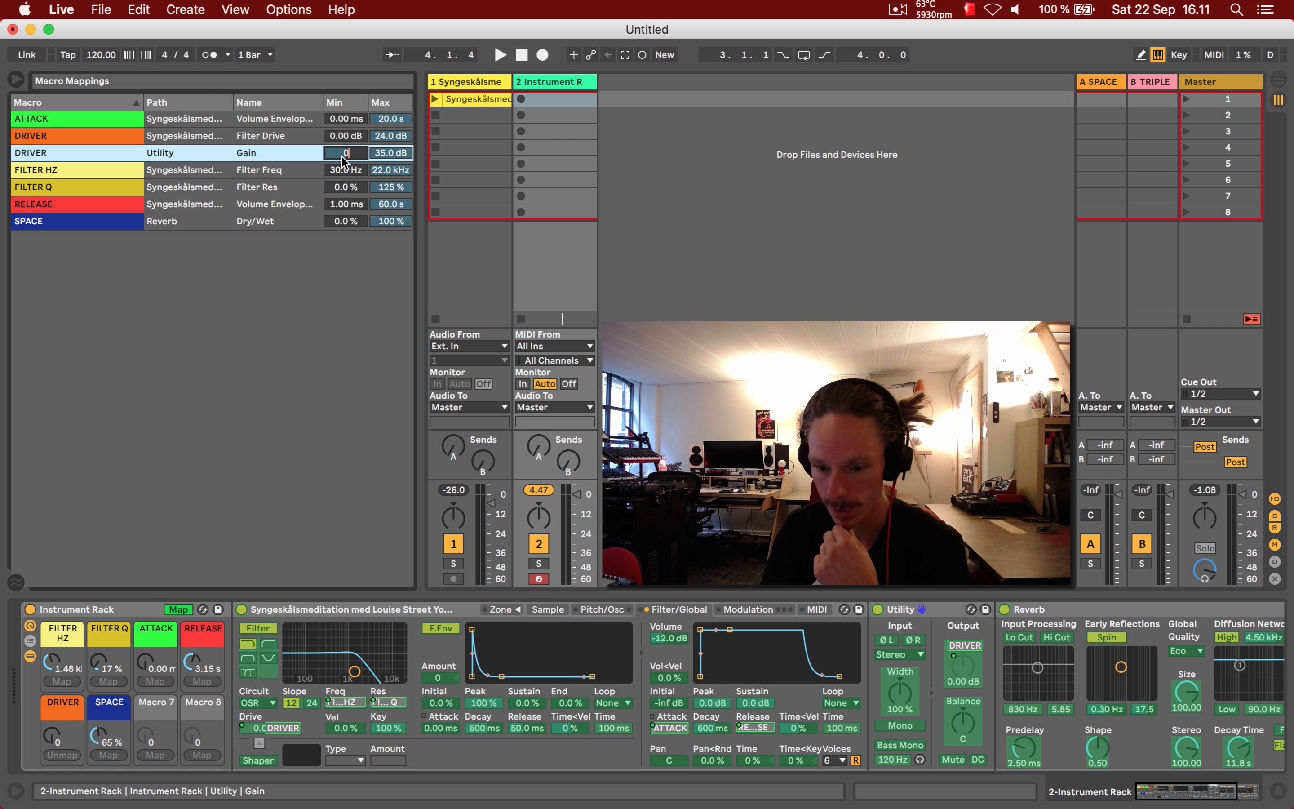
pyautogui.press('Return')
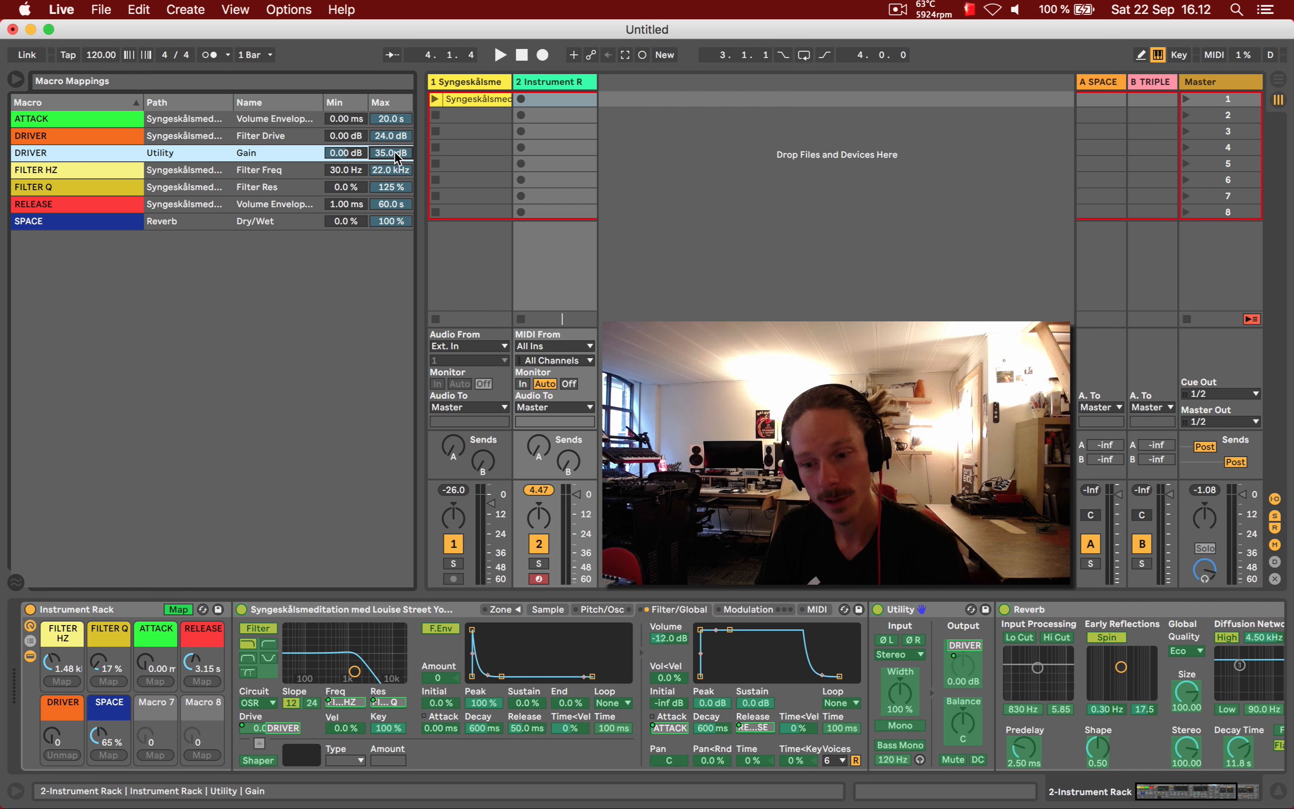
pyautogui.click(391, 136)
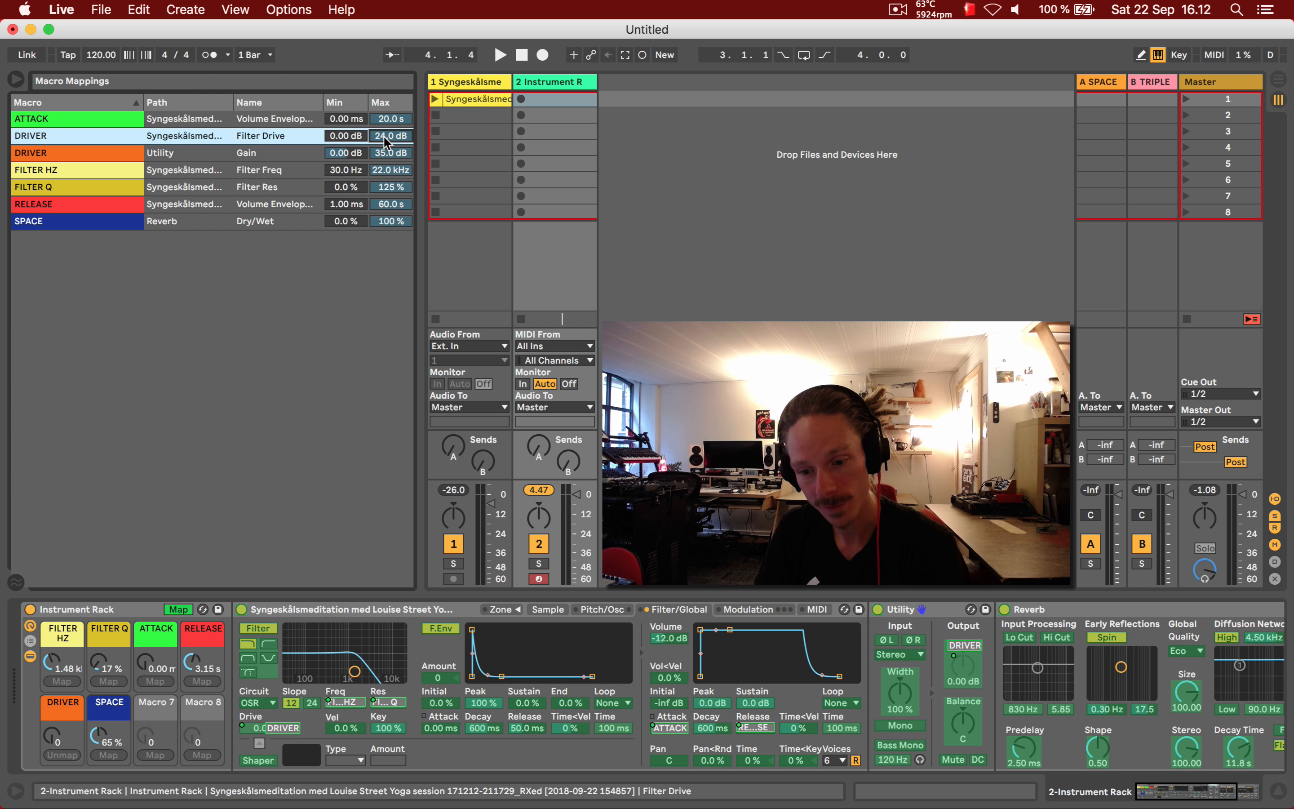
pyautogui.click(390, 154)
pyautogui.write('-24')
pyautogui.press('Return')
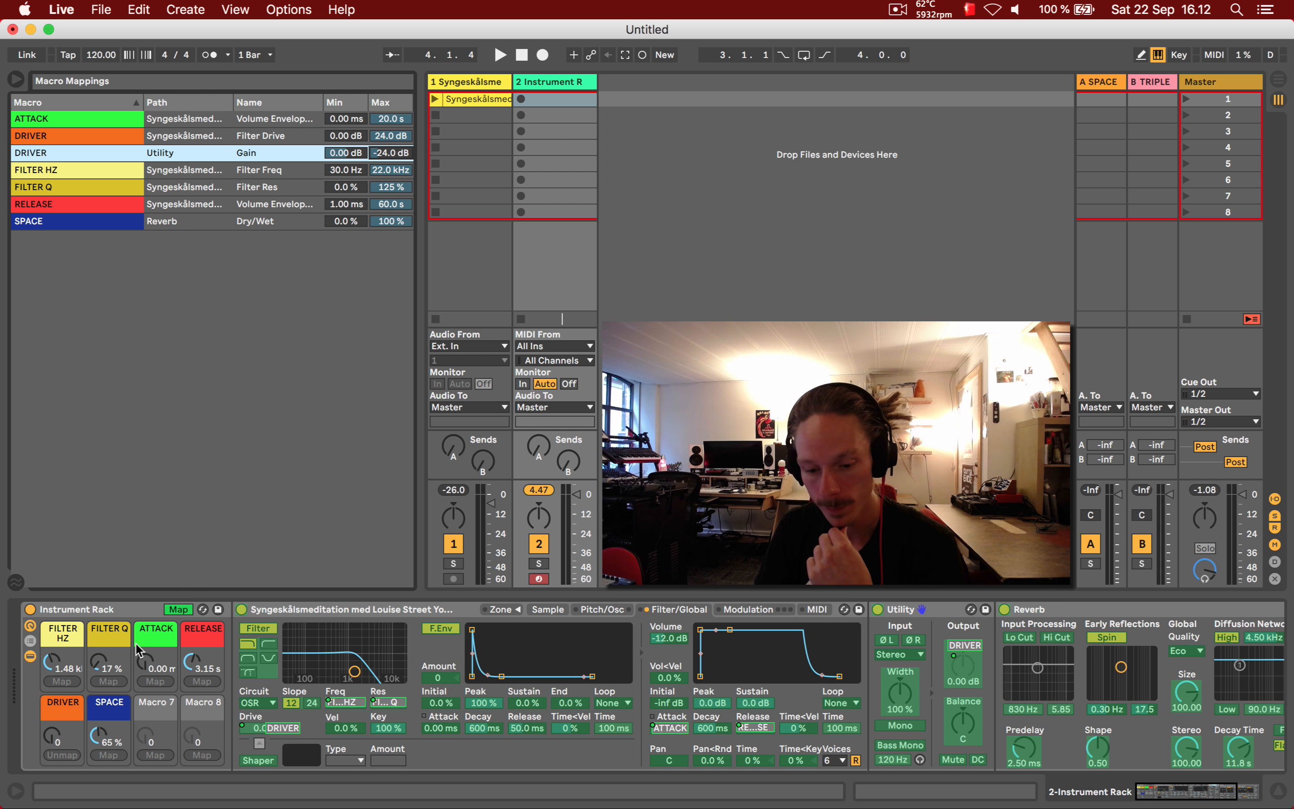
# - Raise the DRIVER macro through 59 and 86 to 127 and compare the Filter Drive with the Utility's Gain
pyautogui.moveTo(53, 737); pyautogui.dragTo(52, 707)
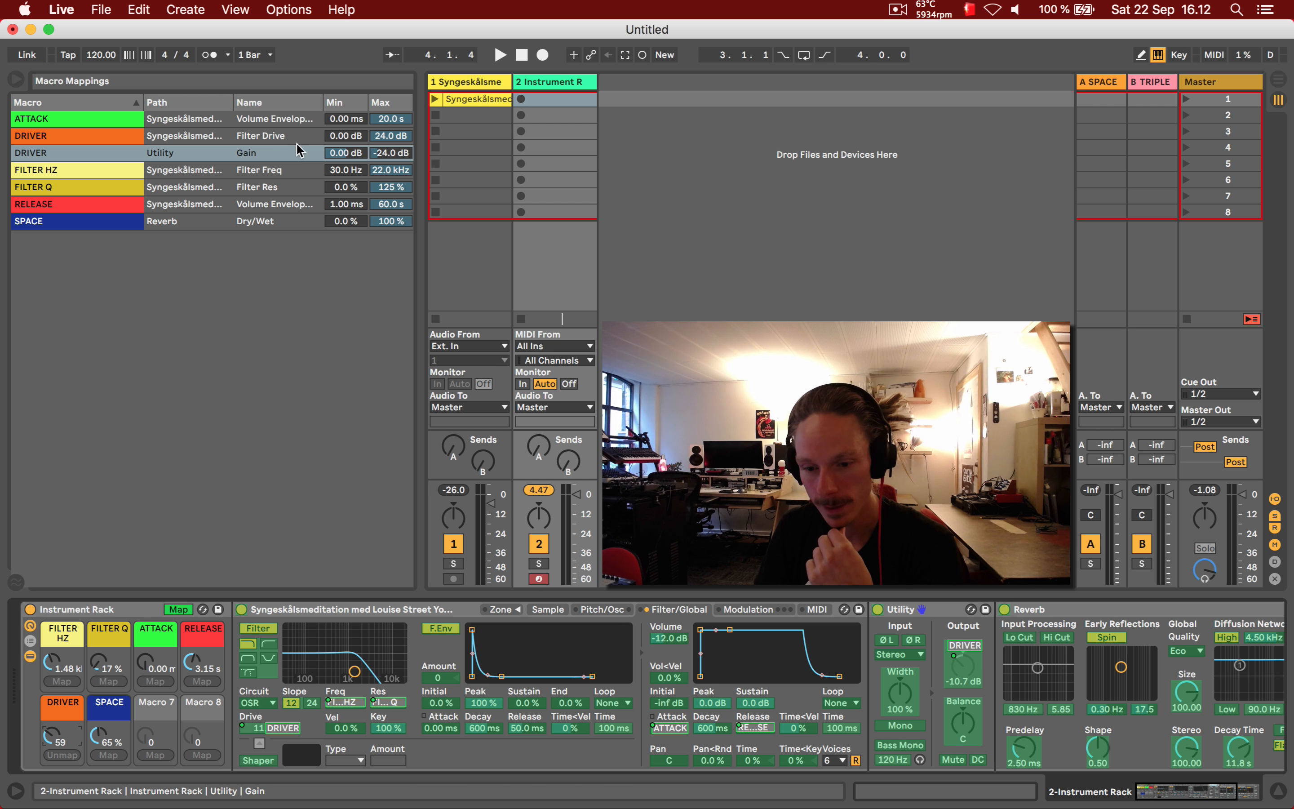
pyautogui.click(269, 137)
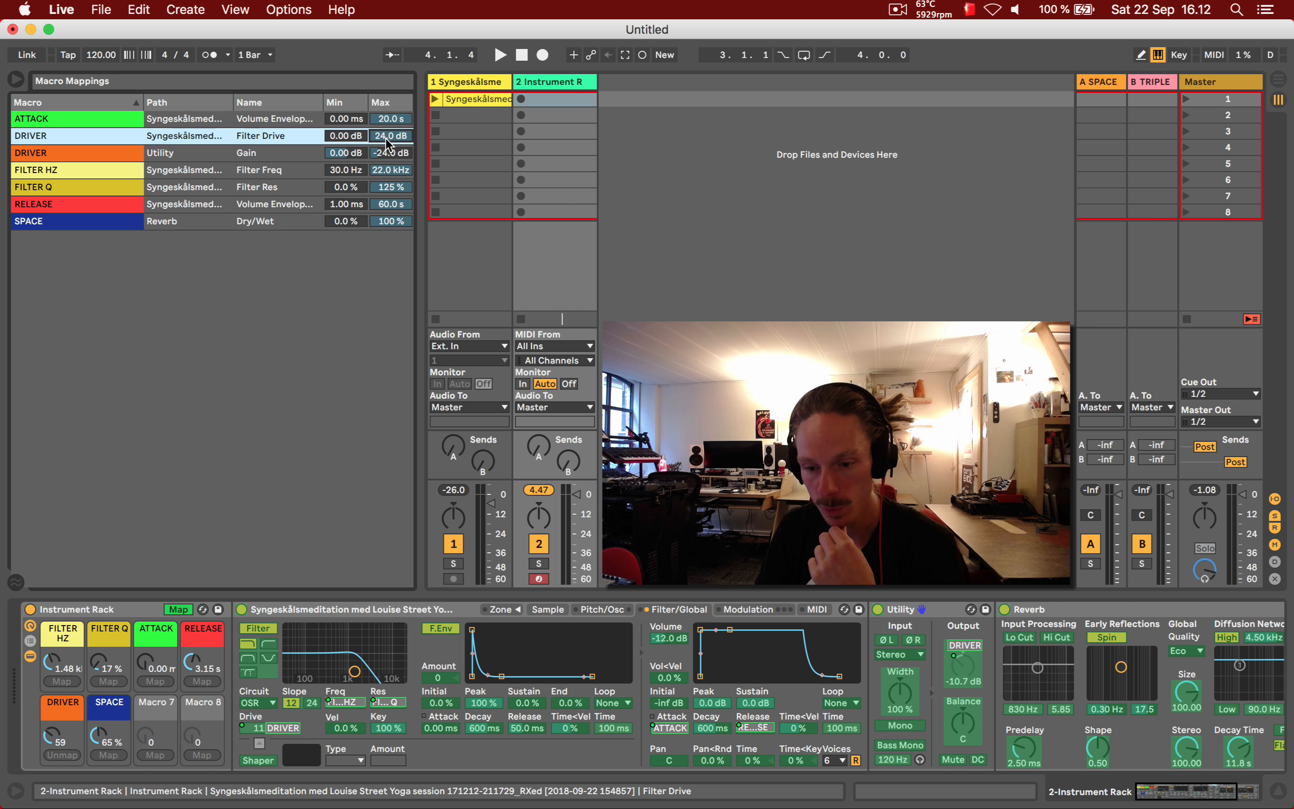
pyautogui.click(51, 742)
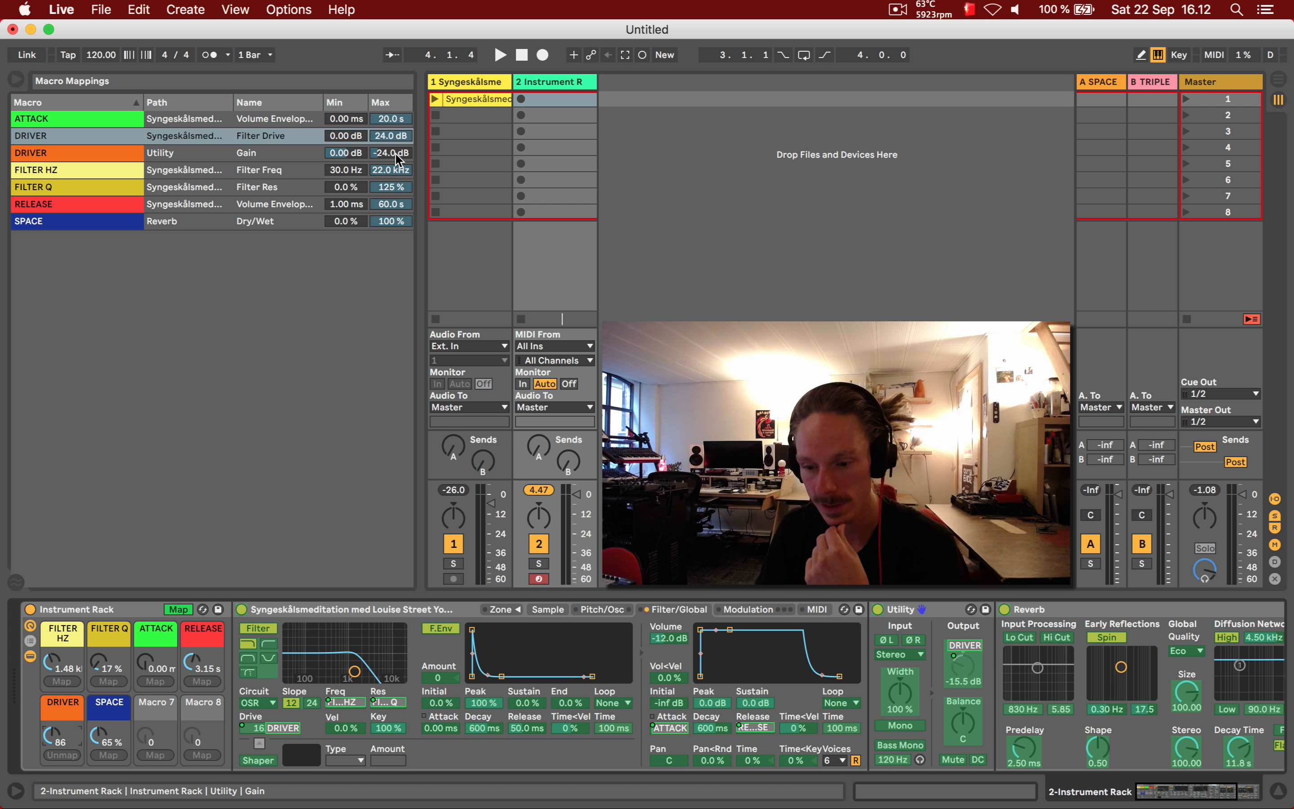
pyautogui.moveTo(52, 741)
pyautogui.mouseDown()
pyautogui.moveTo(51, 781)
pyautogui.moveTo(52, 731)
pyautogui.mouseUp()
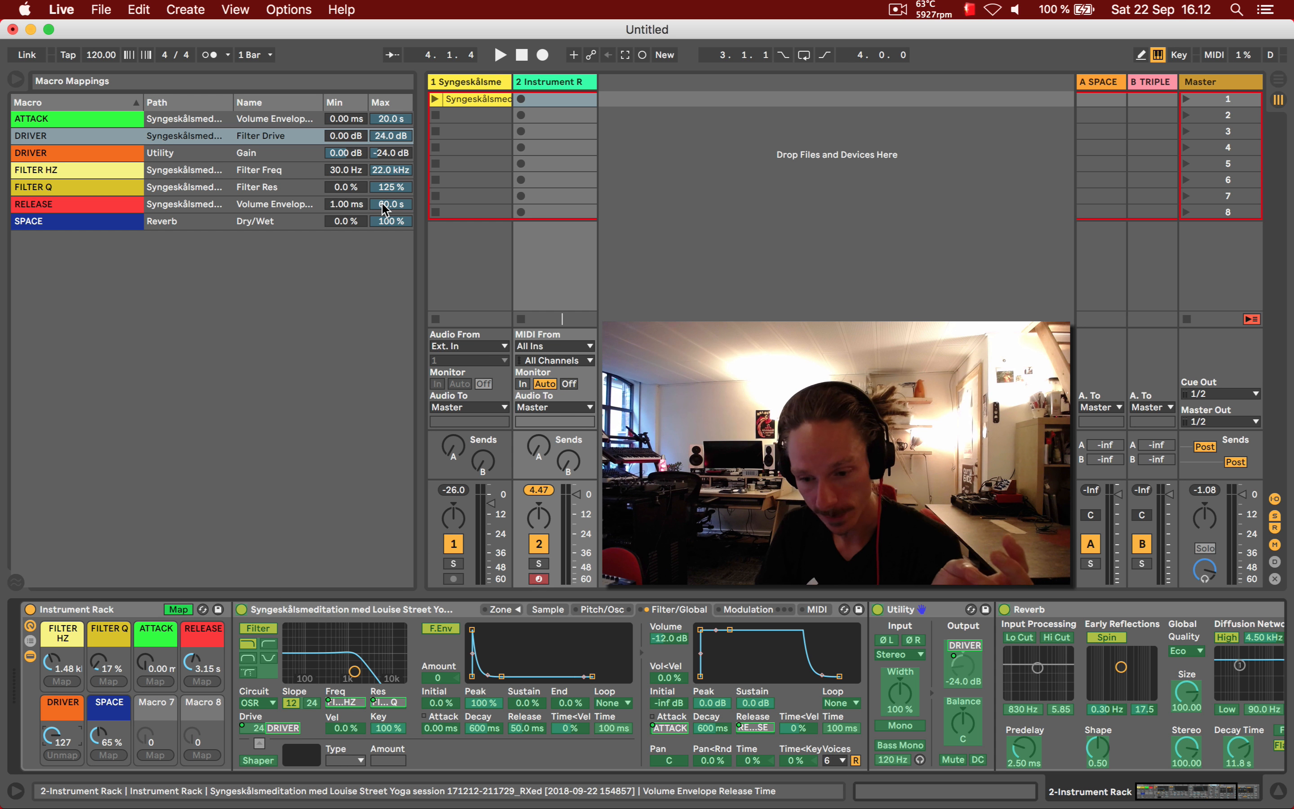
# - Set the maximum of the RELEASE macro's mapping to 37 s by entering it in milliseconds
pyautogui.click(91, 206)
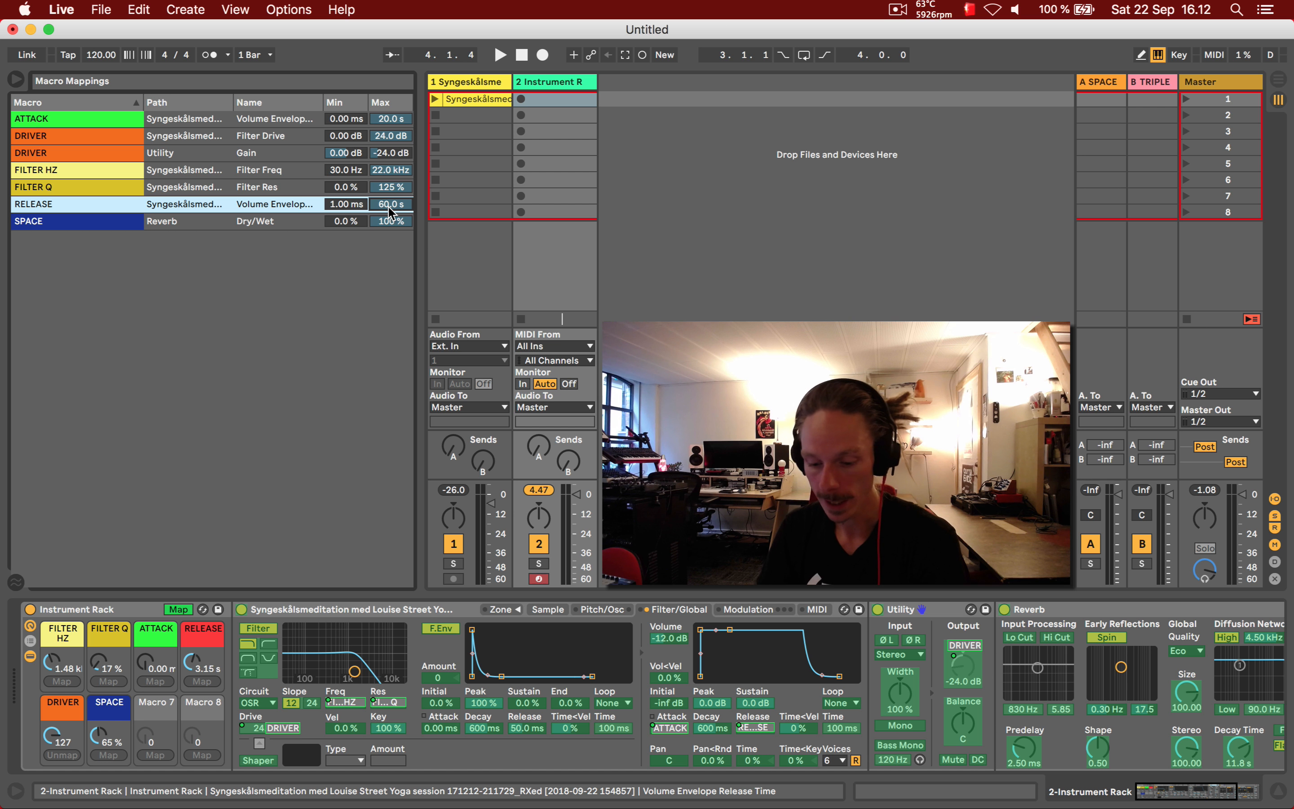
pyautogui.write('37')
pyautogui.press('Return')
pyautogui.write('37000')
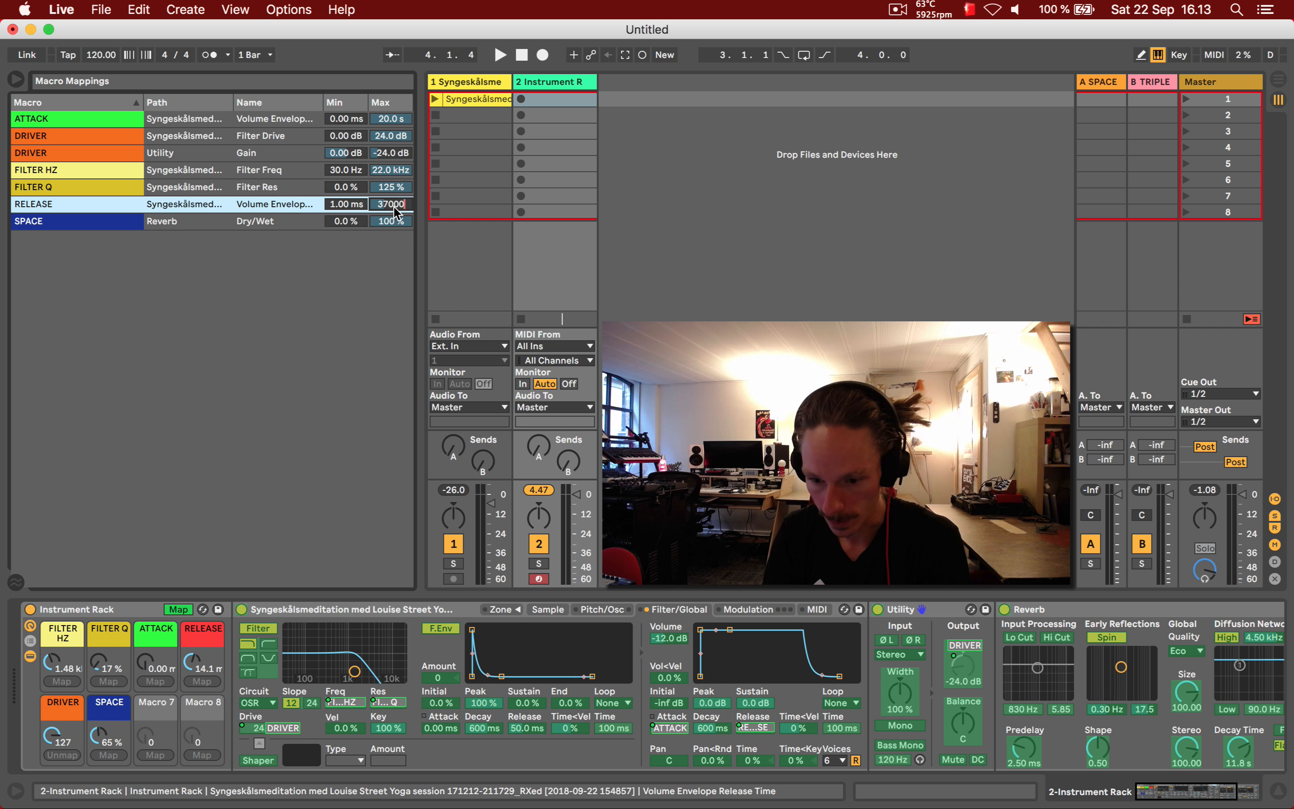
pyautogui.press('Return')
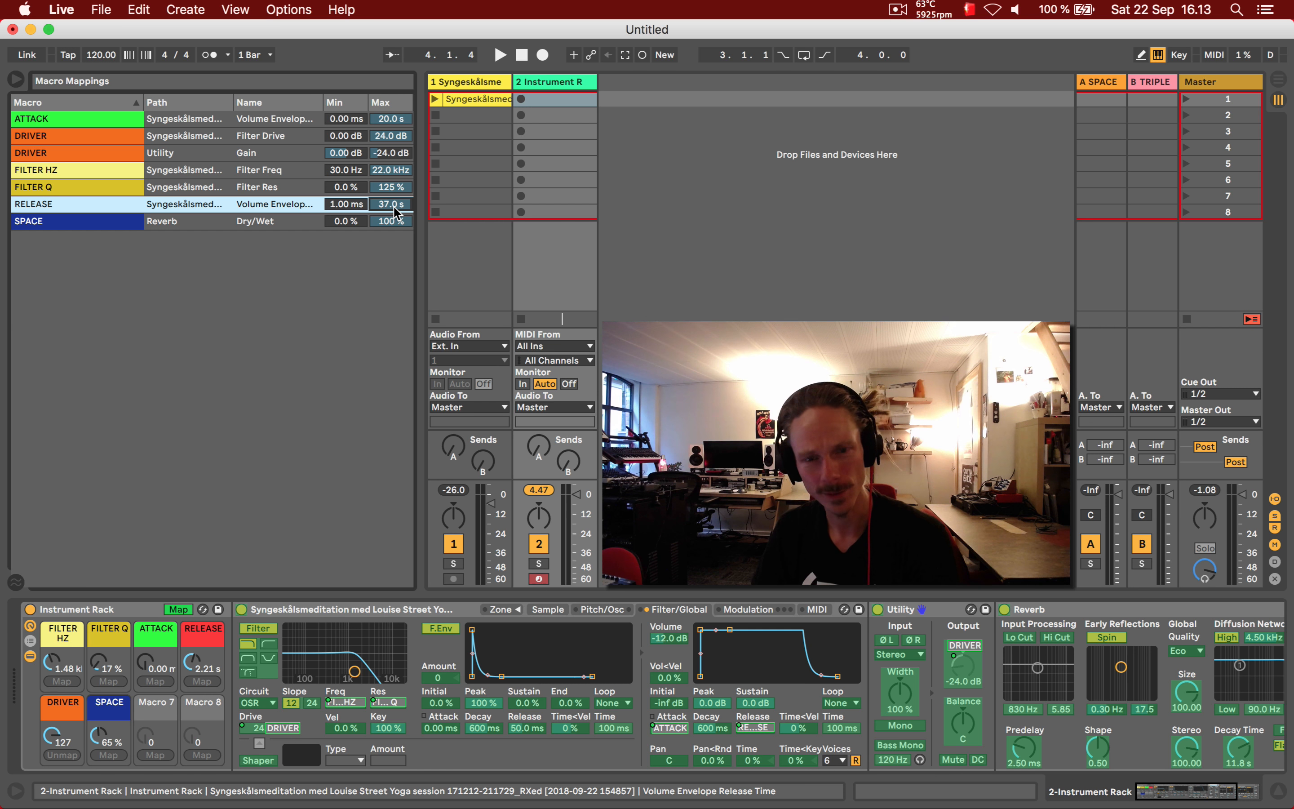
# - Try the RELEASE macro at 37.0 s and ATTACK at 20.0 s, and lower them to 1.59 s and 10.2 s
pyautogui.moveTo(200, 665); pyautogui.dragTo(200, 610)
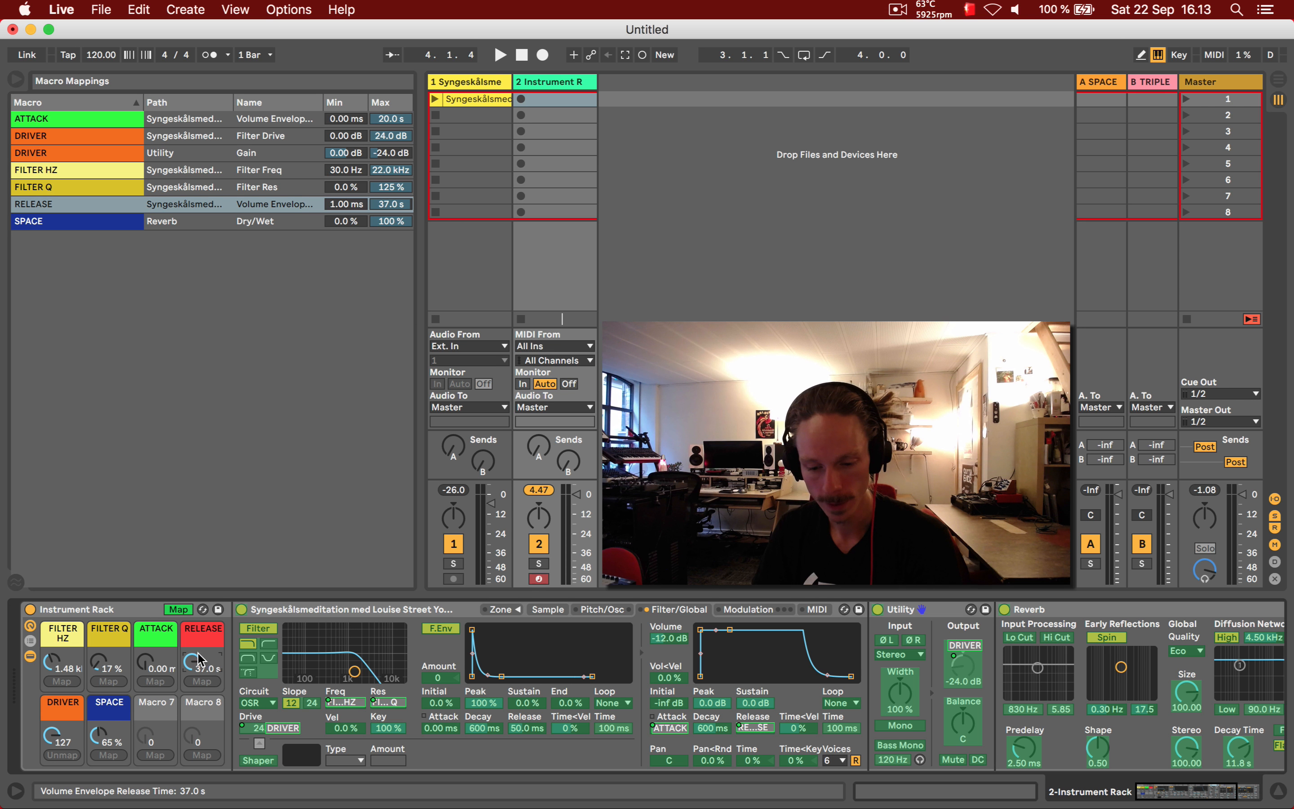
pyautogui.moveTo(198, 659); pyautogui.dragTo(156, 609)
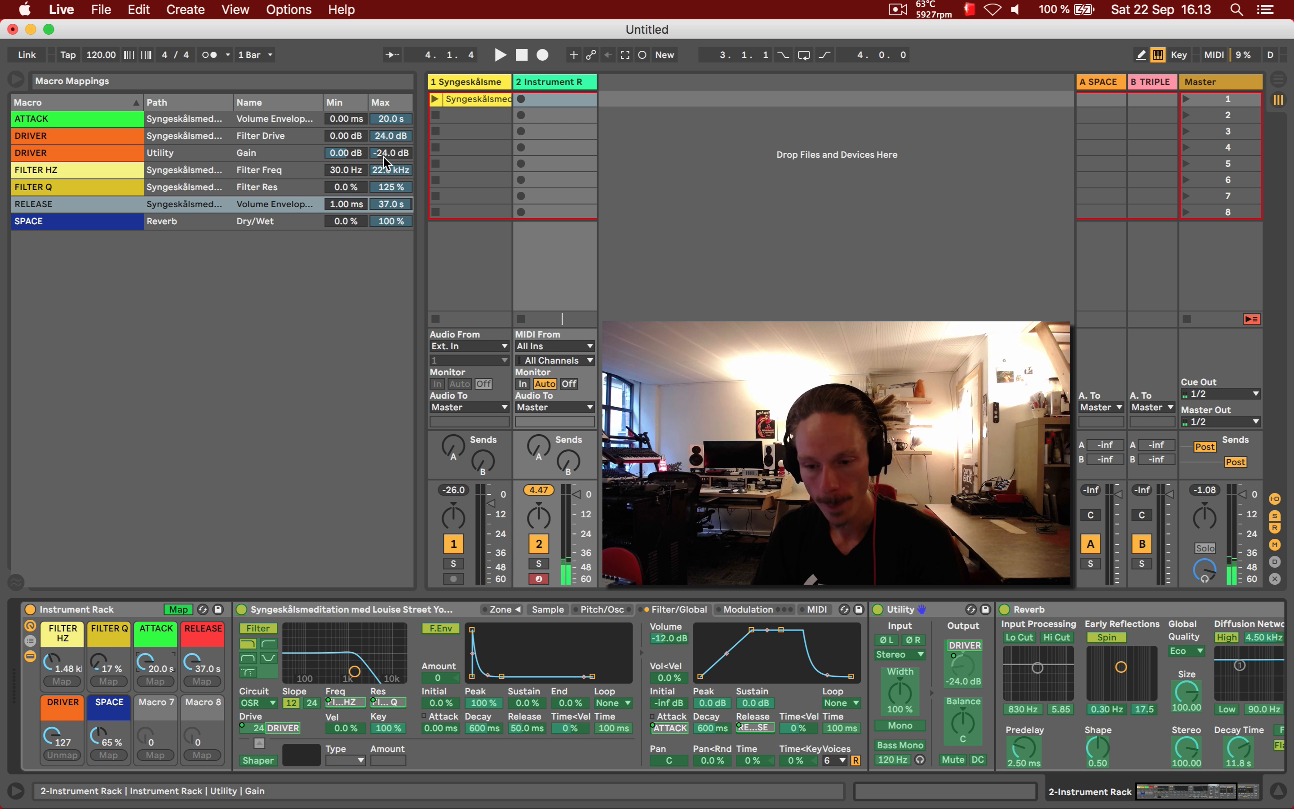
pyautogui.moveTo(192, 663); pyautogui.dragTo(146, 688)
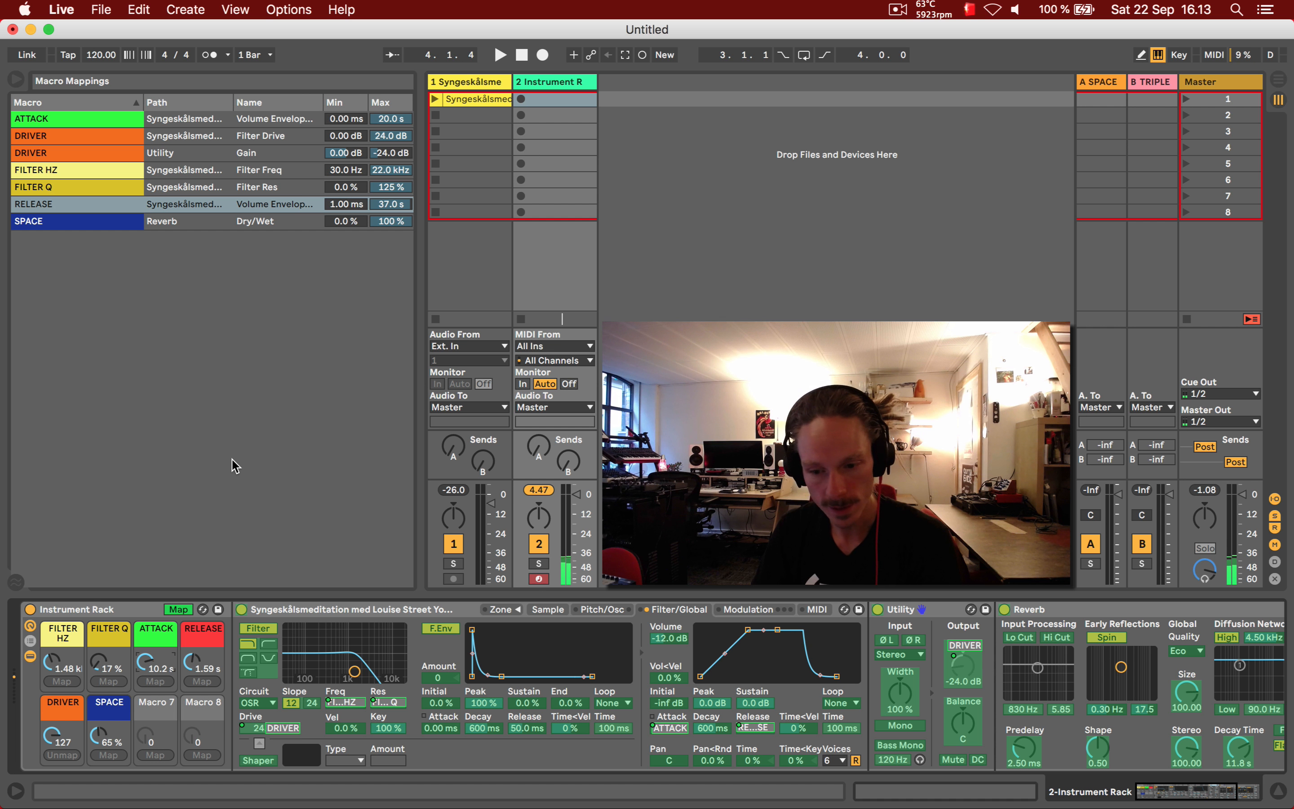
# - Set the maximum of the ATTACK macro's mapping to 10 s and leave macro mapping mode
pyautogui.click(63, 121)
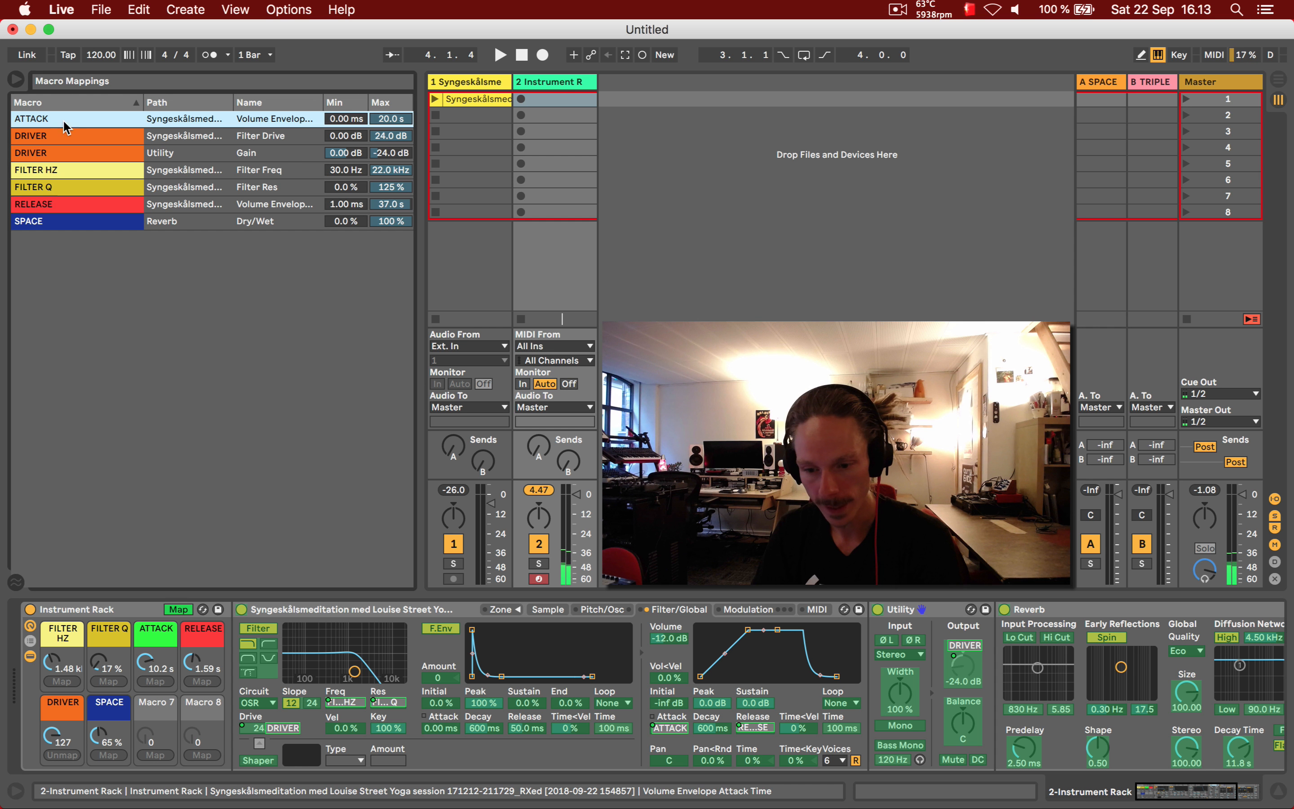
pyautogui.click(395, 118)
pyautogui.write('1000')
pyautogui.press('Return')
pyautogui.click(178, 609)
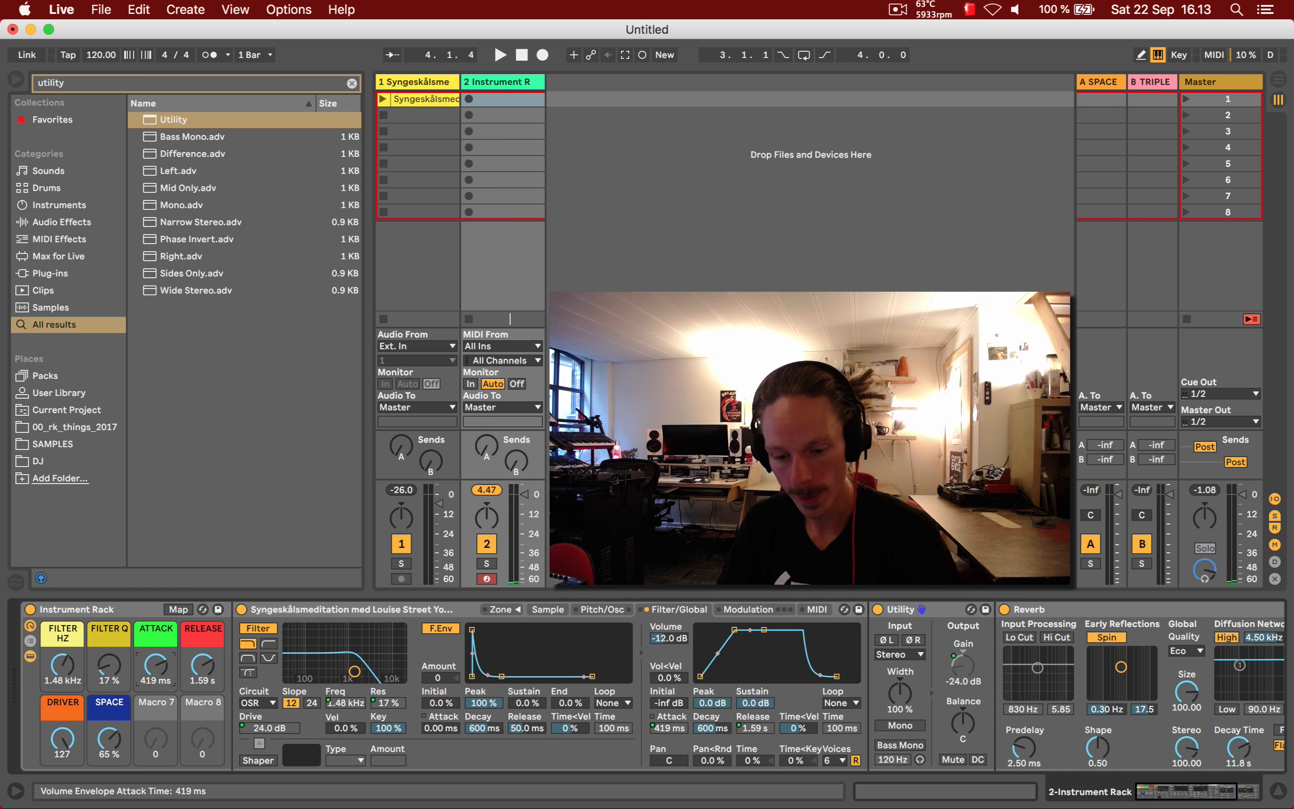
# - Lower the ATTACK macro to 0.00 ms and the SPACE macro to 20%
pyautogui.moveTo(155, 657); pyautogui.dragTo(156, 712)
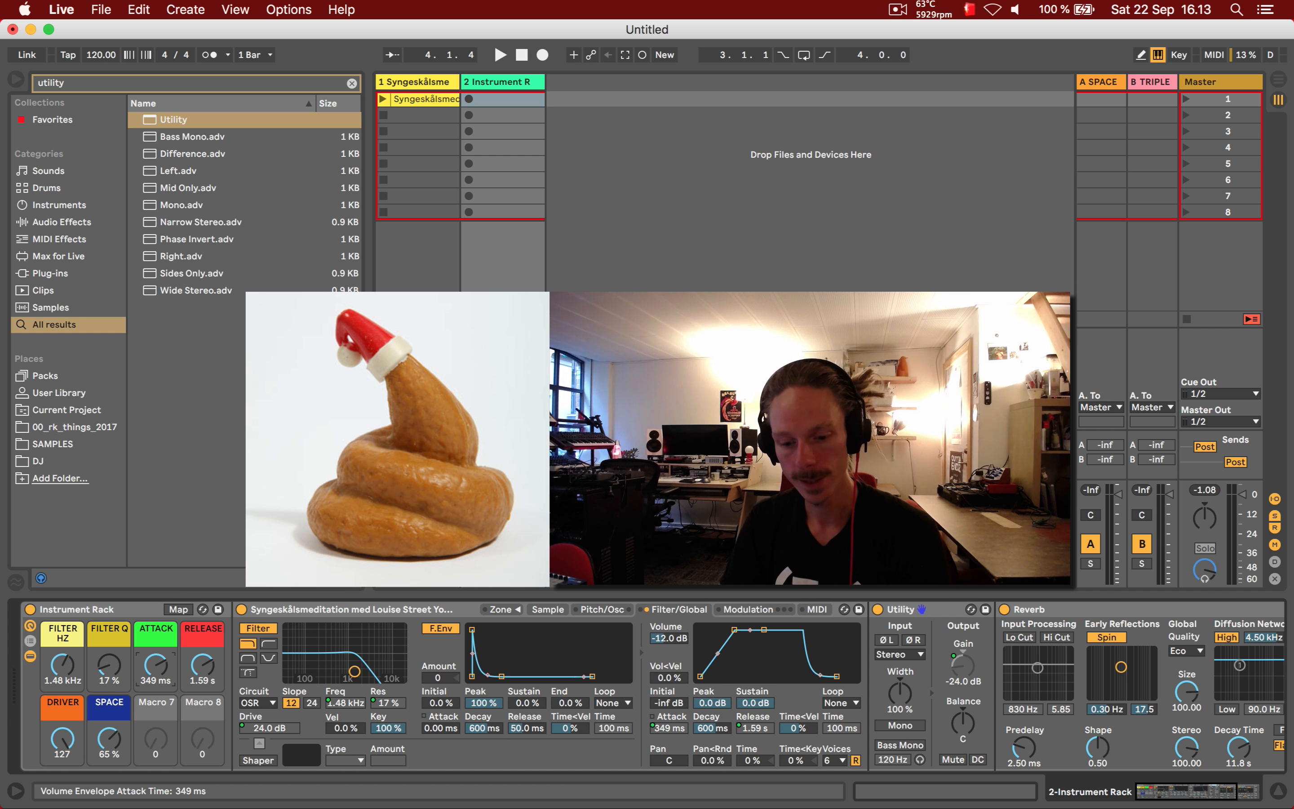
pyautogui.moveTo(156, 664); pyautogui.dragTo(155, 697)
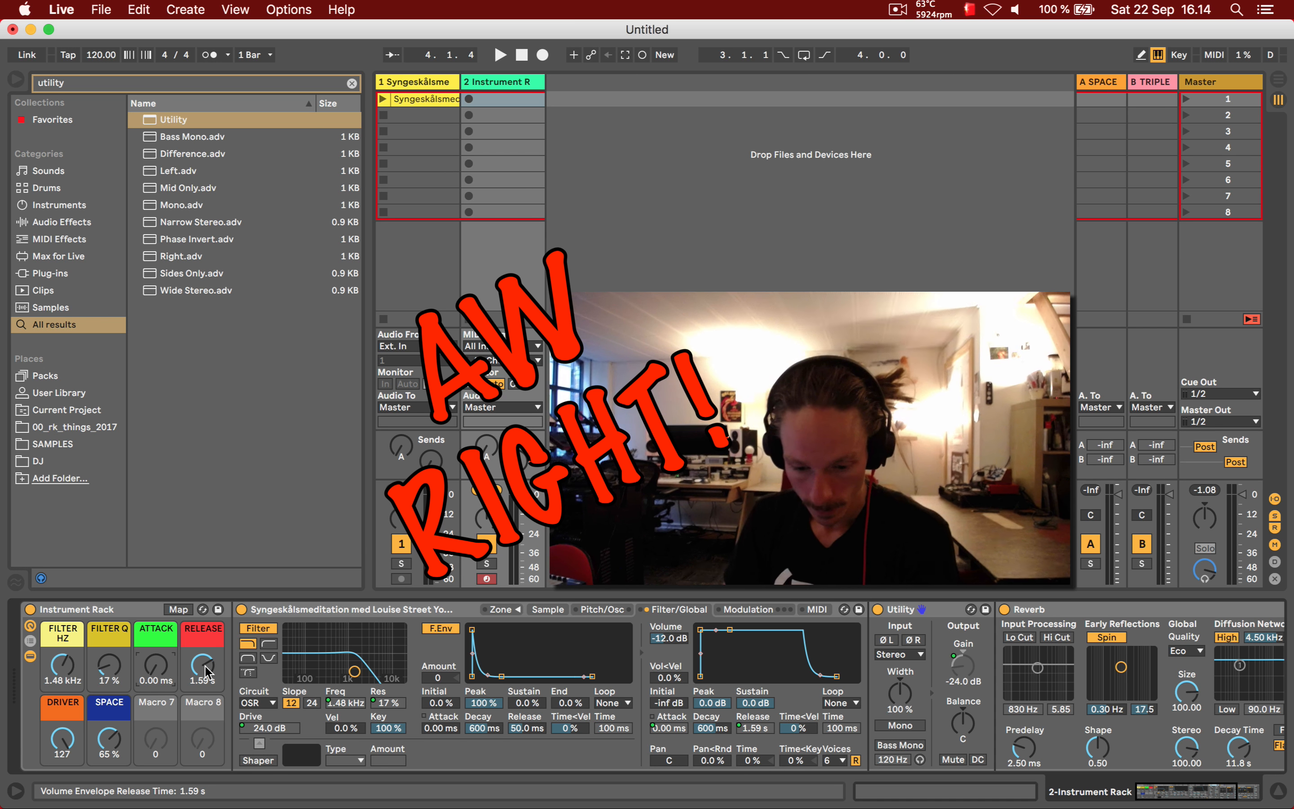
pyautogui.moveTo(62, 740); pyautogui.dragTo(109, 767)
# - Compare the sound with the DRIVER macro at 0 and at 127, ending at 0
pyautogui.moveTo(63, 739); pyautogui.dragTo(62, 805)
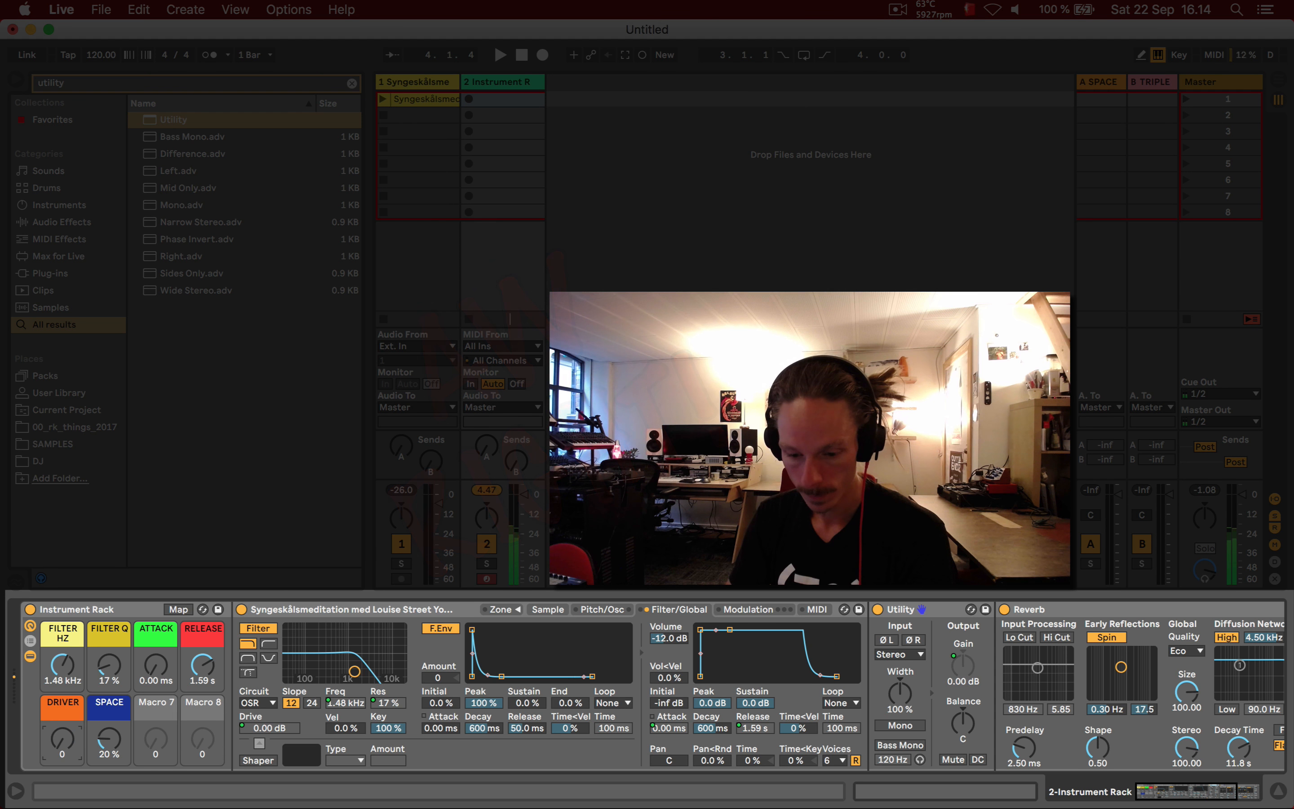
pyautogui.moveTo(63, 739); pyautogui.dragTo(63, 674)
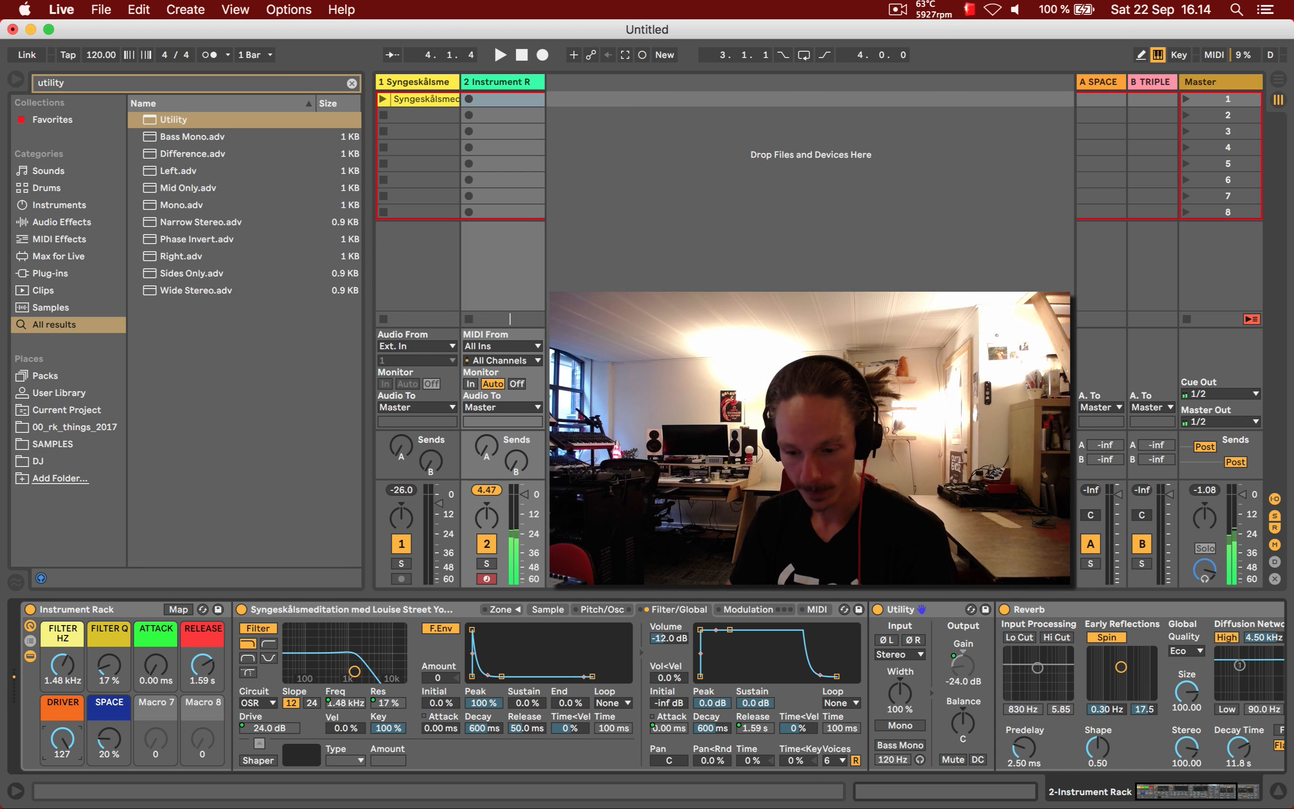
pyautogui.moveTo(62, 739); pyautogui.dragTo(62, 806)
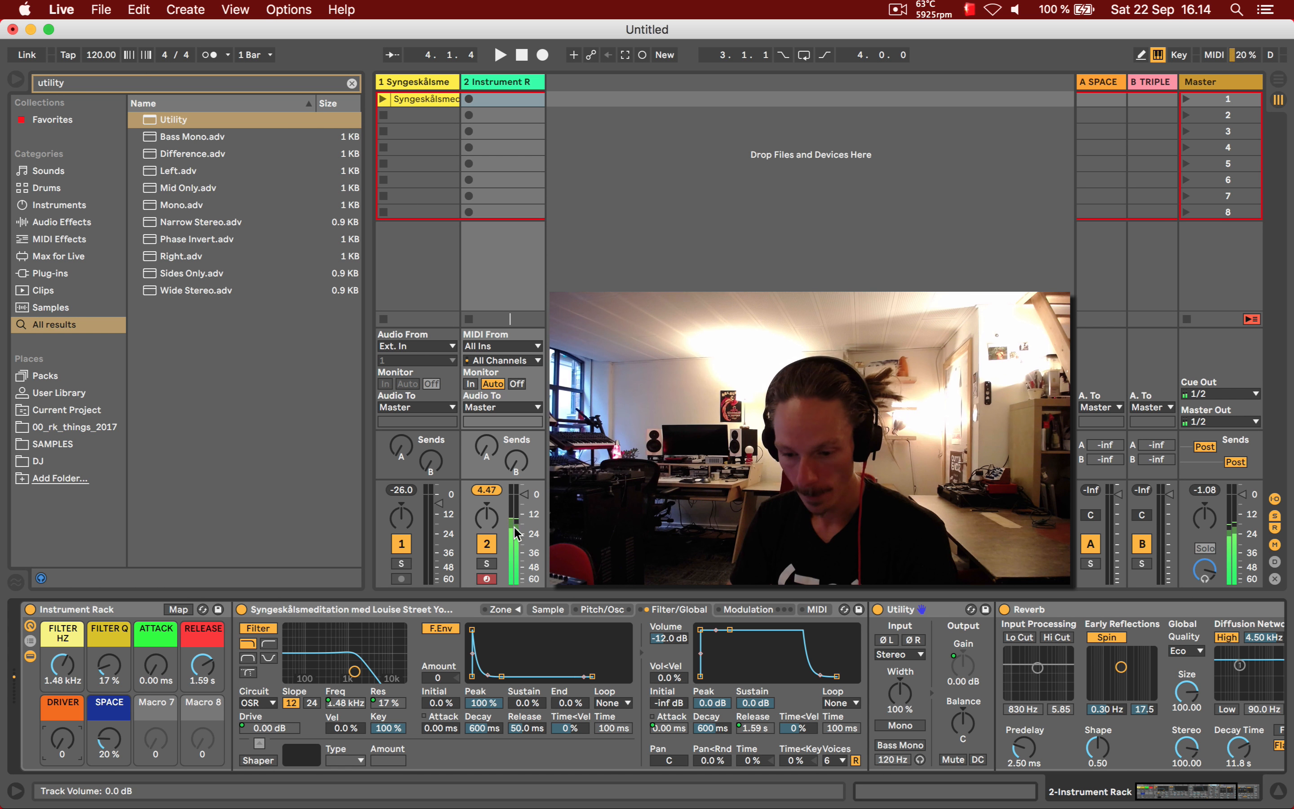
# - Enlarge the mixer's level meters and set FILTER HZ to 22.0 kHz, testing the DRIVER macro at 127 and back at 0
pyautogui.moveTo(506, 458); pyautogui.dragTo(506, 312)
pyautogui.moveTo(62, 668); pyautogui.dragTo(63, 616)
pyautogui.moveTo(65, 741); pyautogui.dragTo(65, 675)
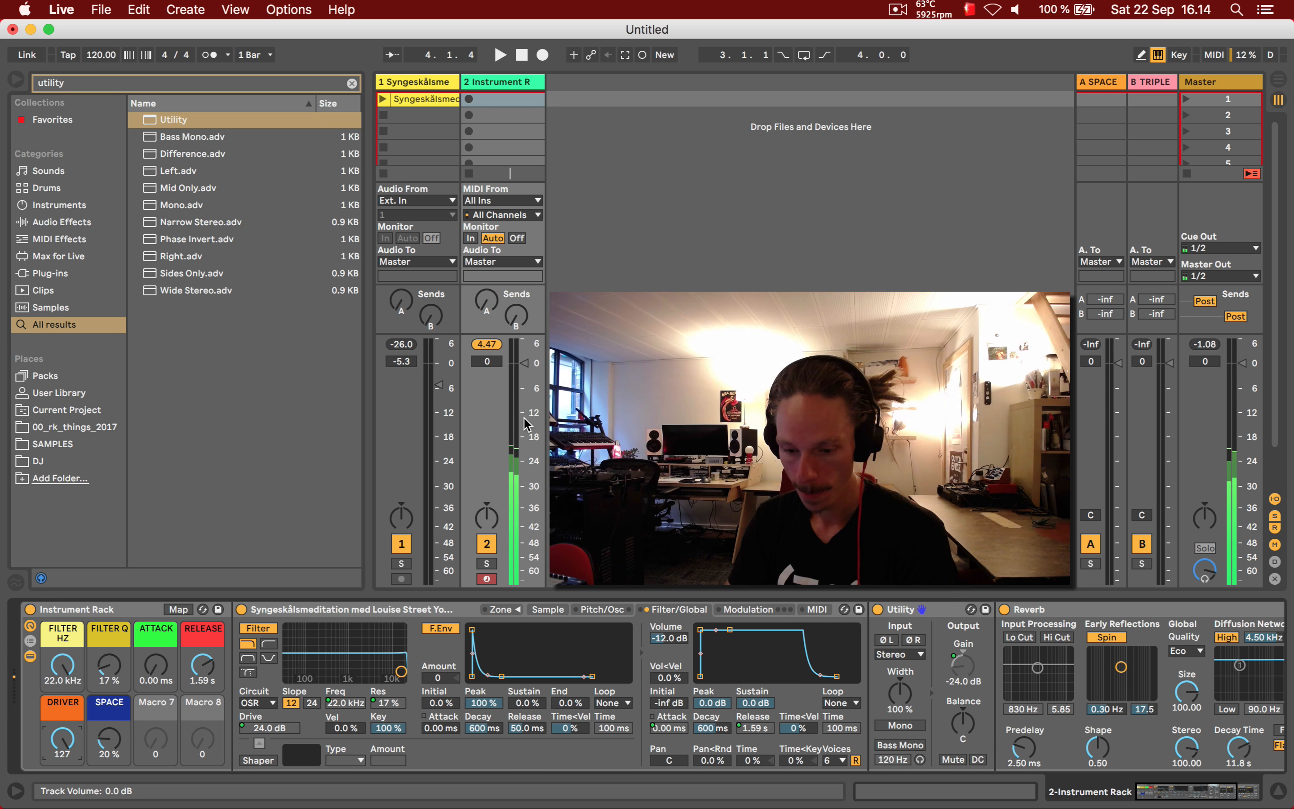
pyautogui.moveTo(64, 725); pyautogui.dragTo(64, 788)
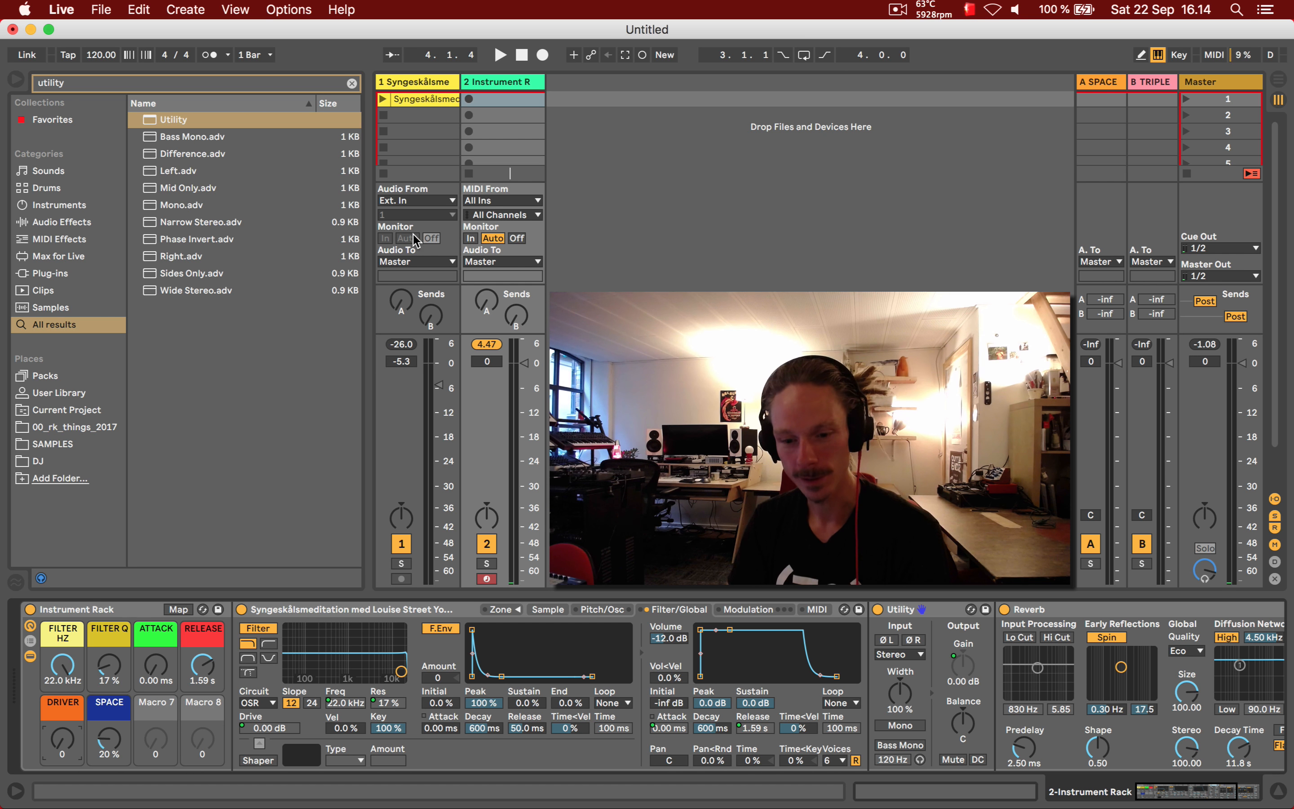
# - Review the DRIVER macro's mapping ranges, the Utility device and the Sampler's Volume setting
pyautogui.click(178, 609)
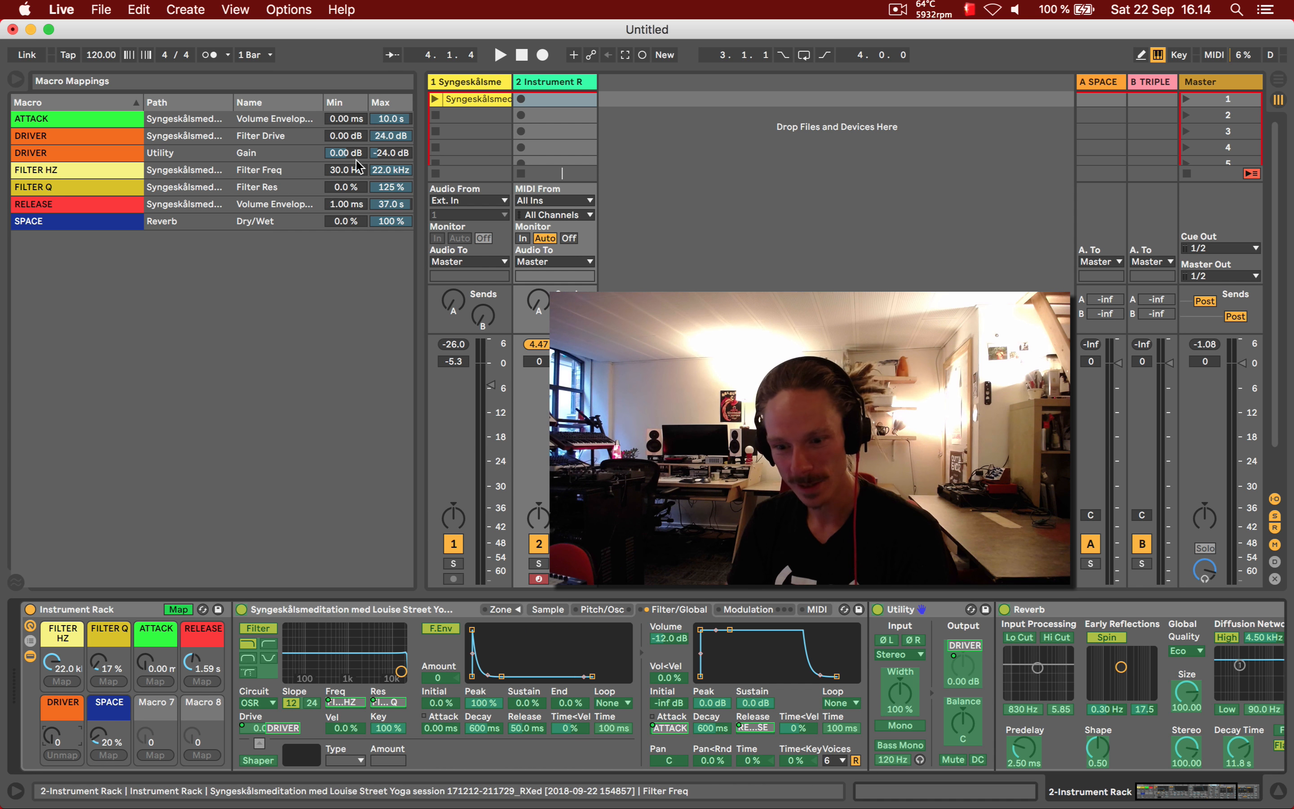
pyautogui.moveTo(422, 130)
pyautogui.mouseDown()
pyautogui.moveTo(521, 131)
pyautogui.moveTo(417, 132)
pyautogui.mouseUp()
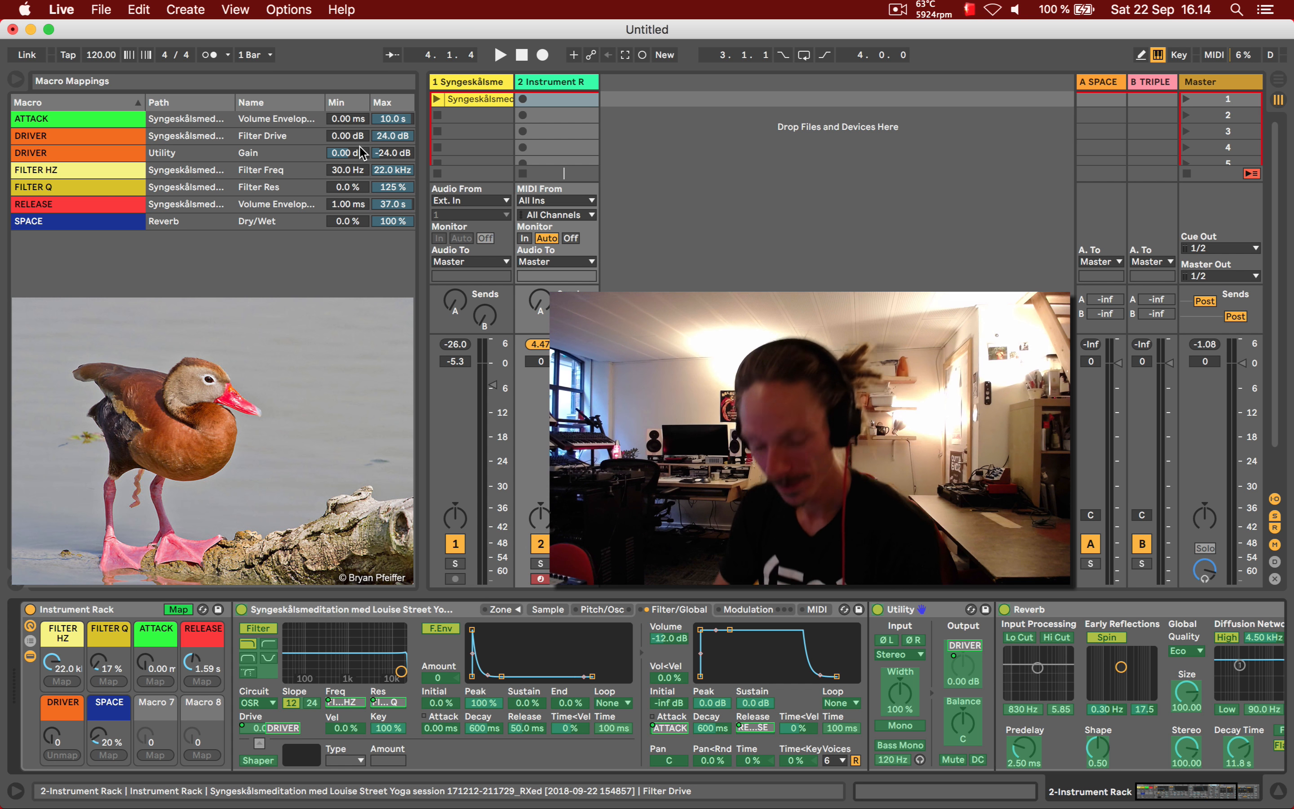
pyautogui.click(178, 609)
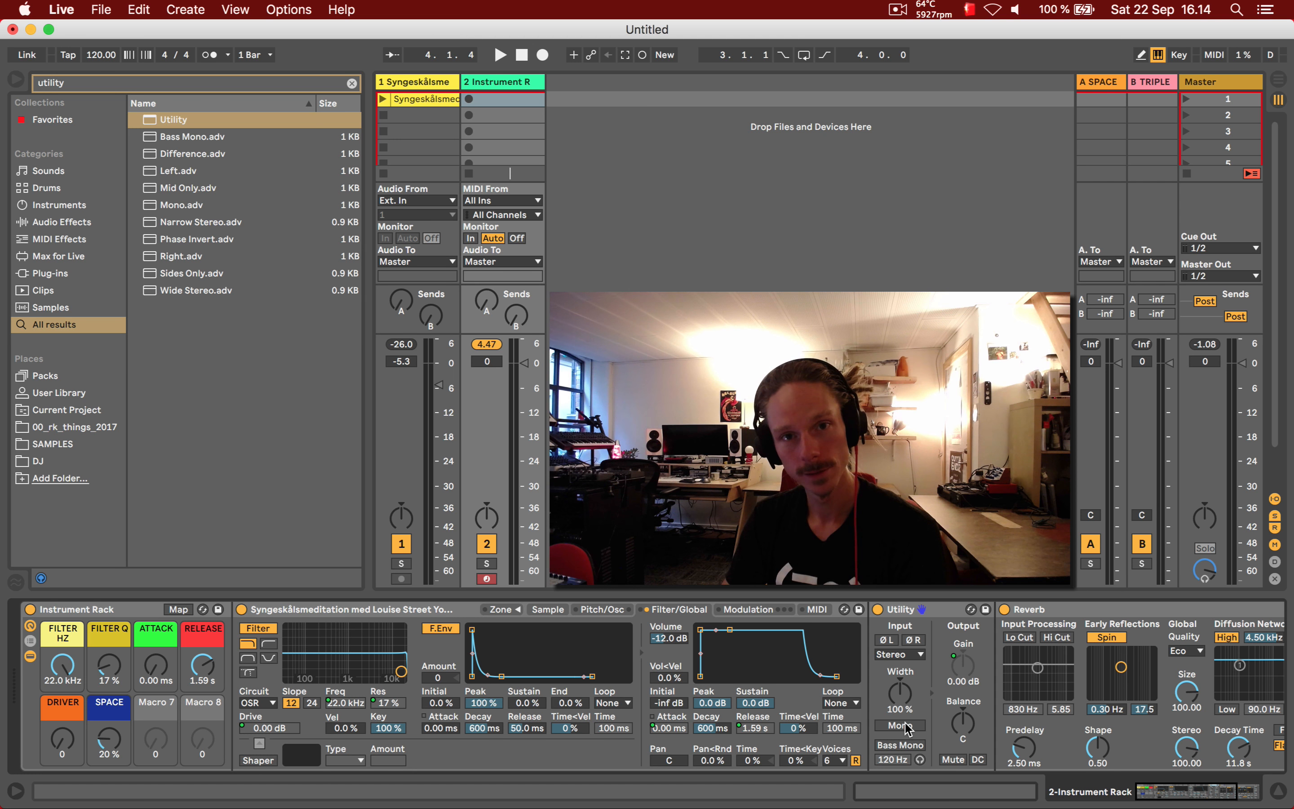
pyautogui.click(904, 622)
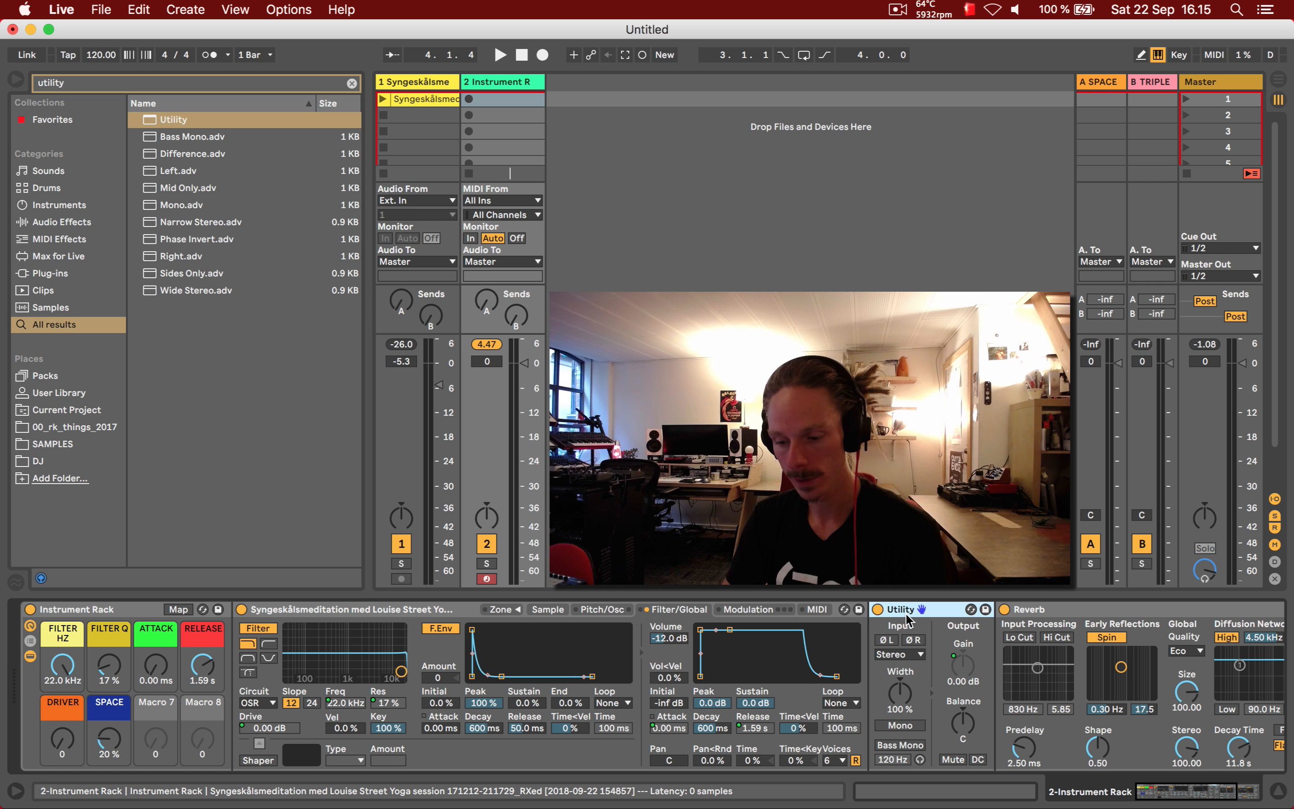
pyautogui.click(666, 639)
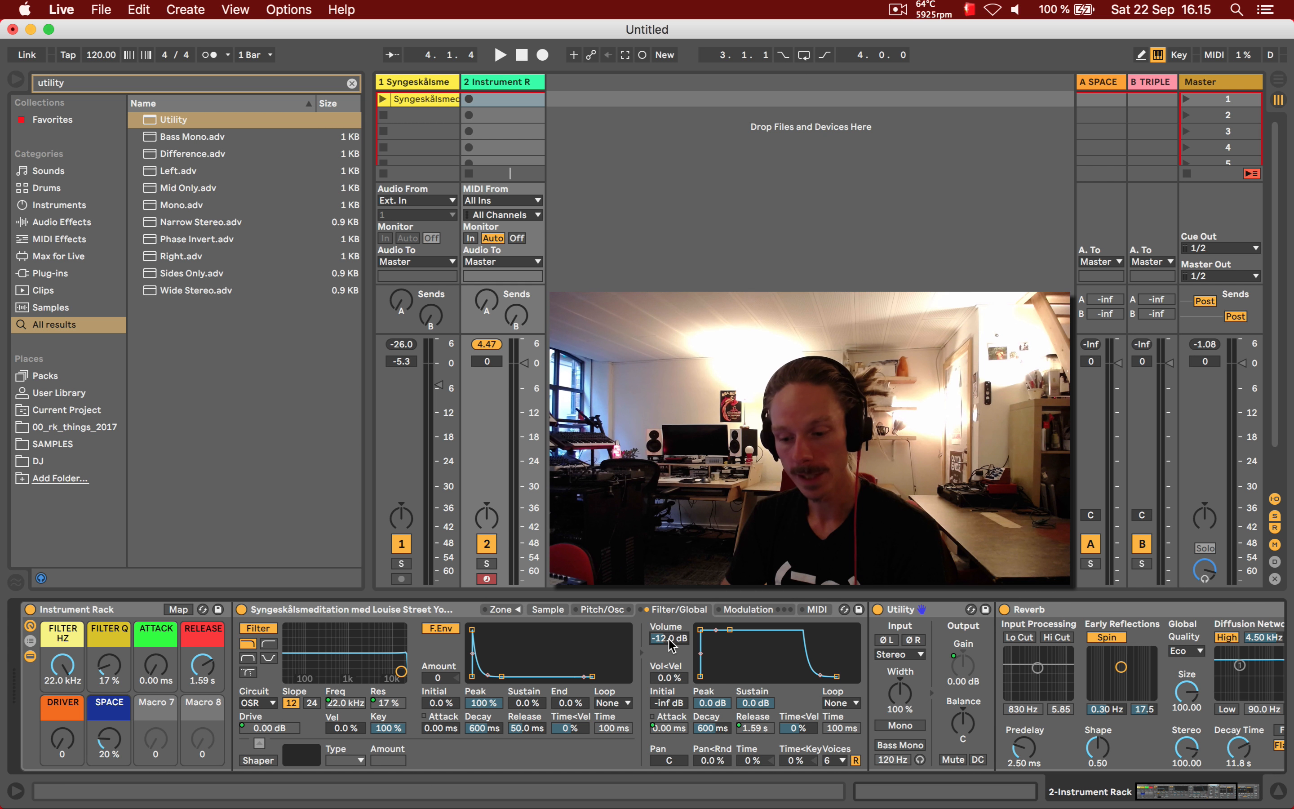
pyautogui.click(903, 614)
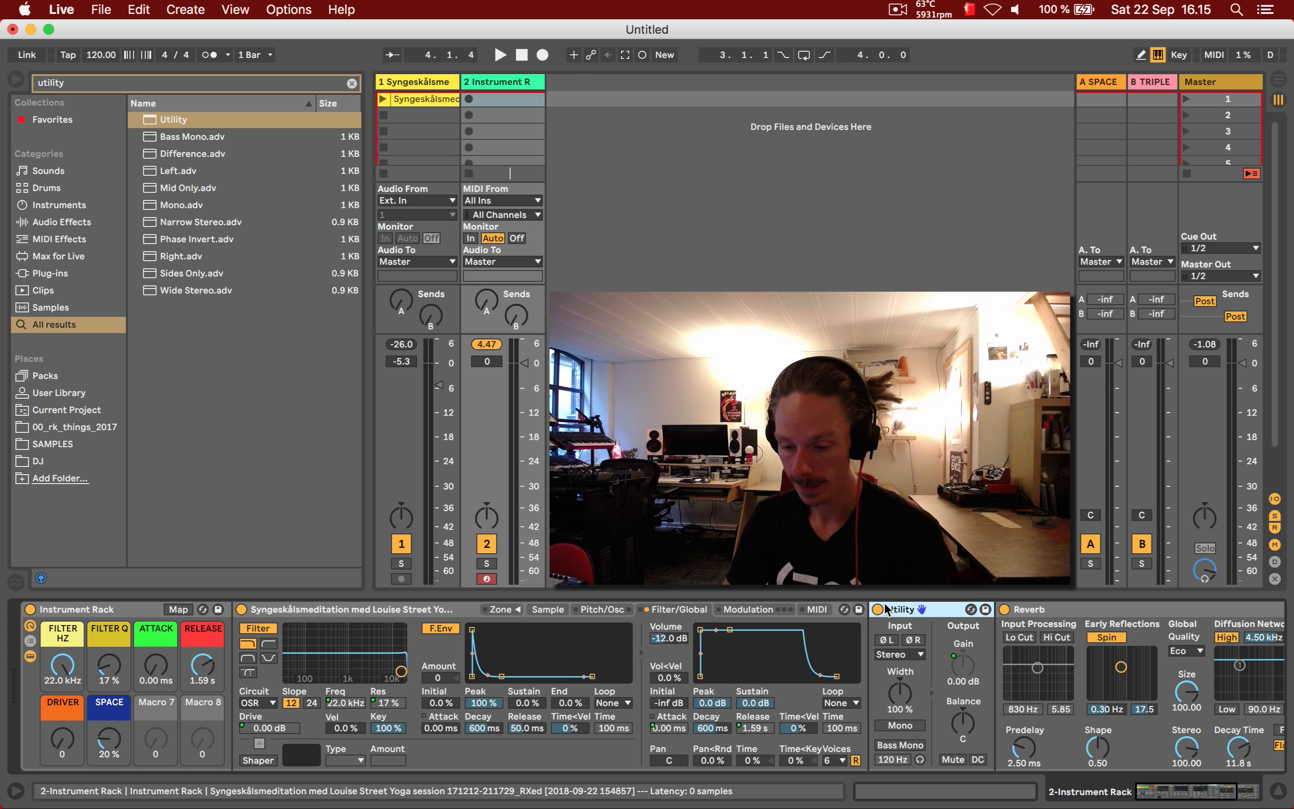
pyautogui.press('super+f')
pyautogui.write('over')
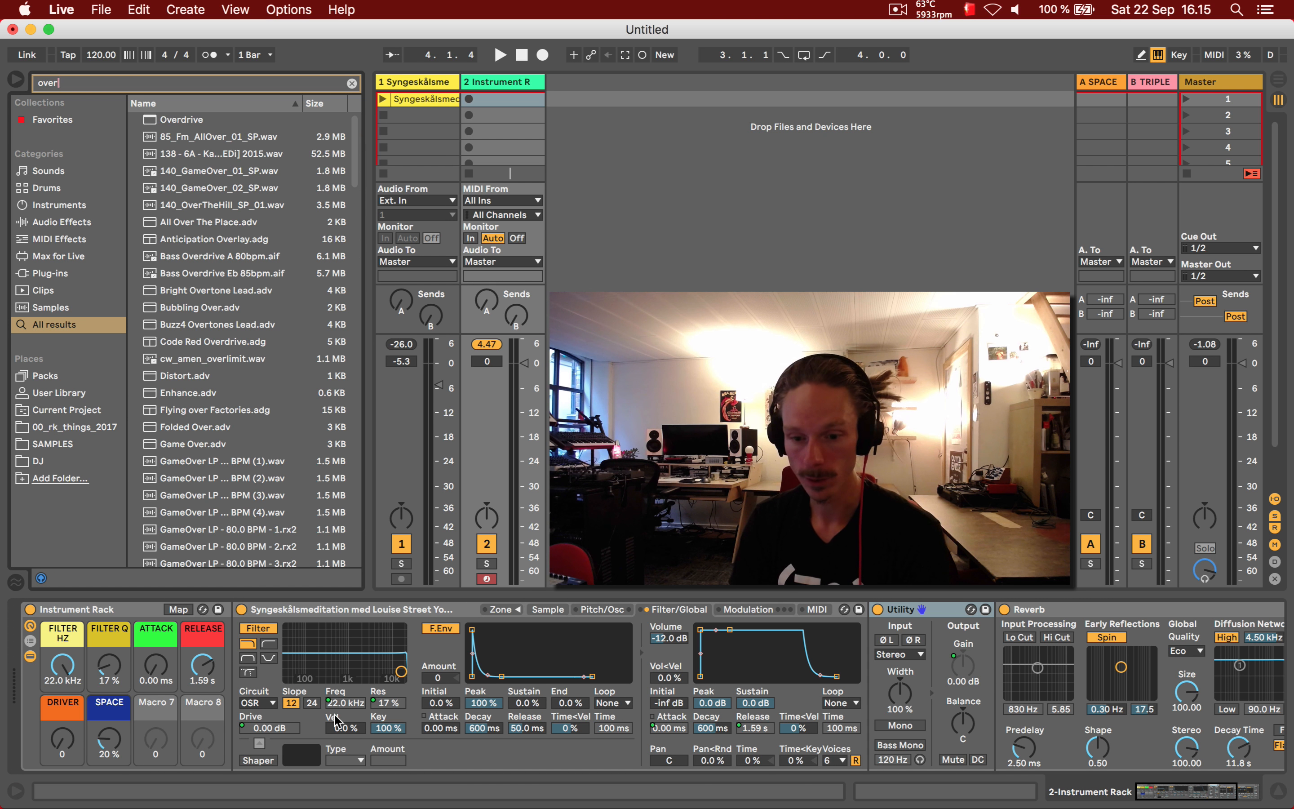
pyautogui.press('Return')
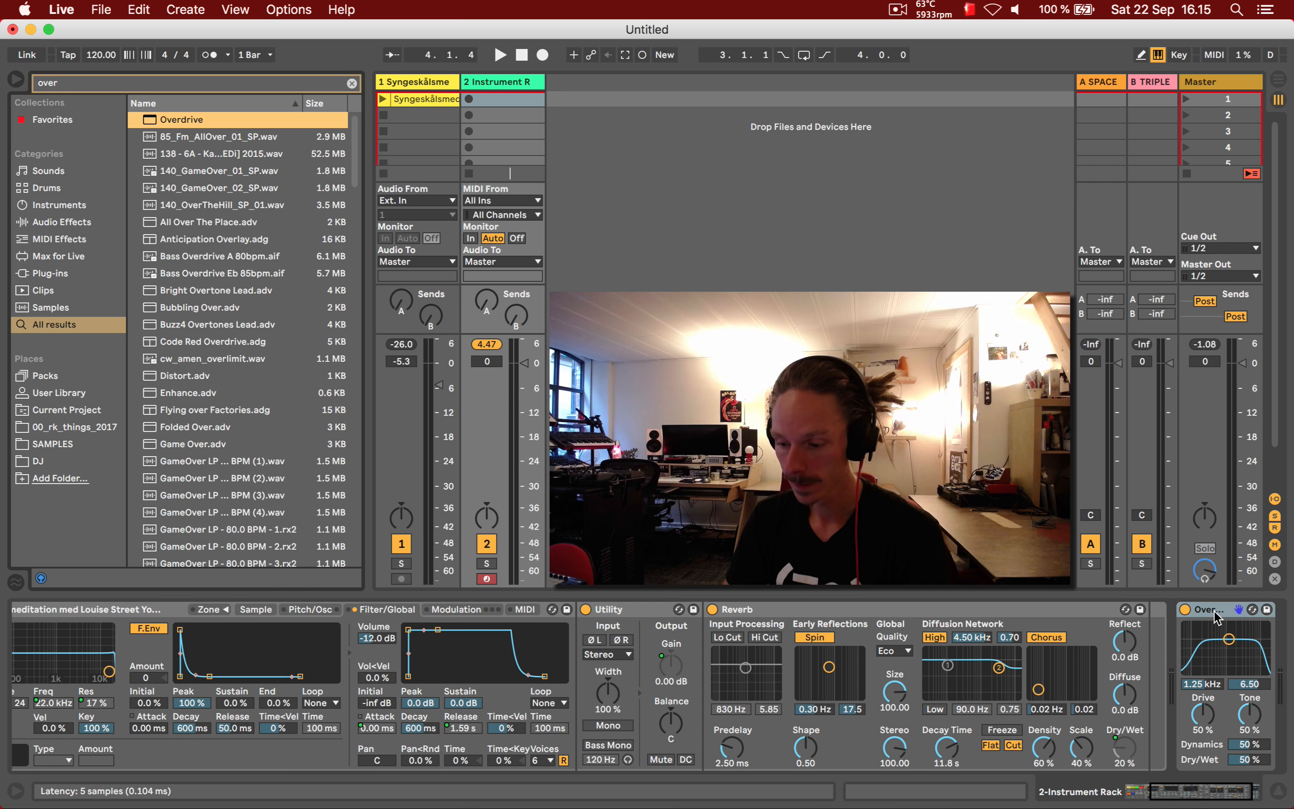
pyautogui.moveTo(1214, 611); pyautogui.dragTo(1062, 683)
pyautogui.hscroll(-5, 540, 702)
pyautogui.hscroll(-3, 445, 701)
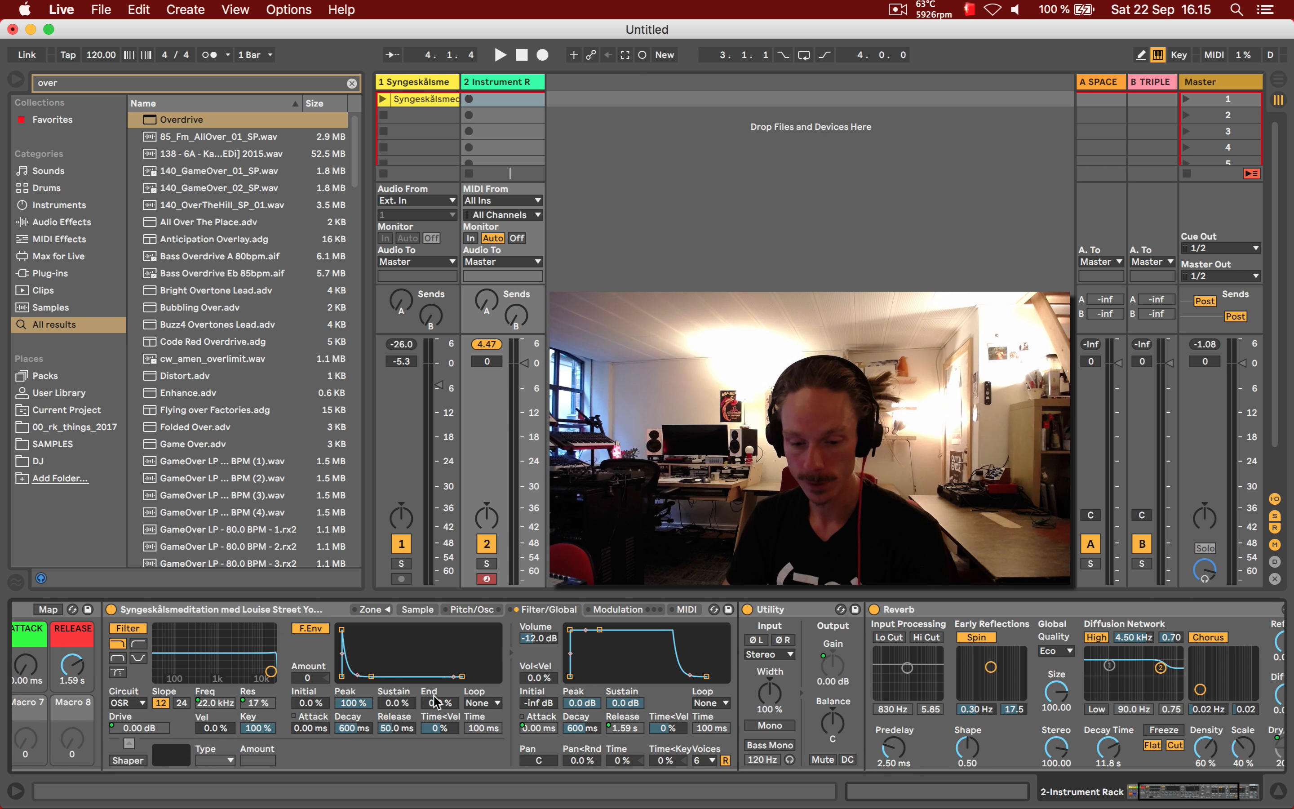
pyautogui.hscroll(5, 208, 685)
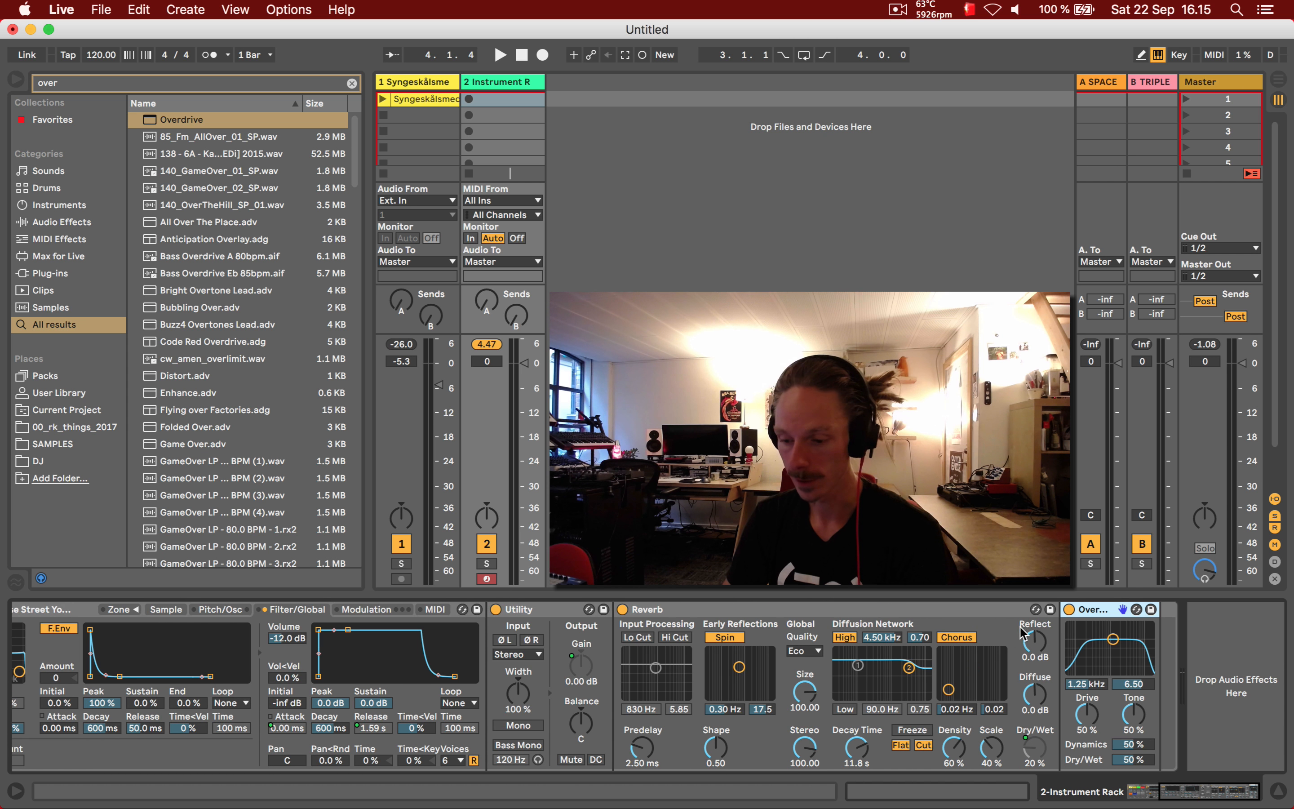
pyautogui.click(1091, 609)
pyautogui.press('Delete')
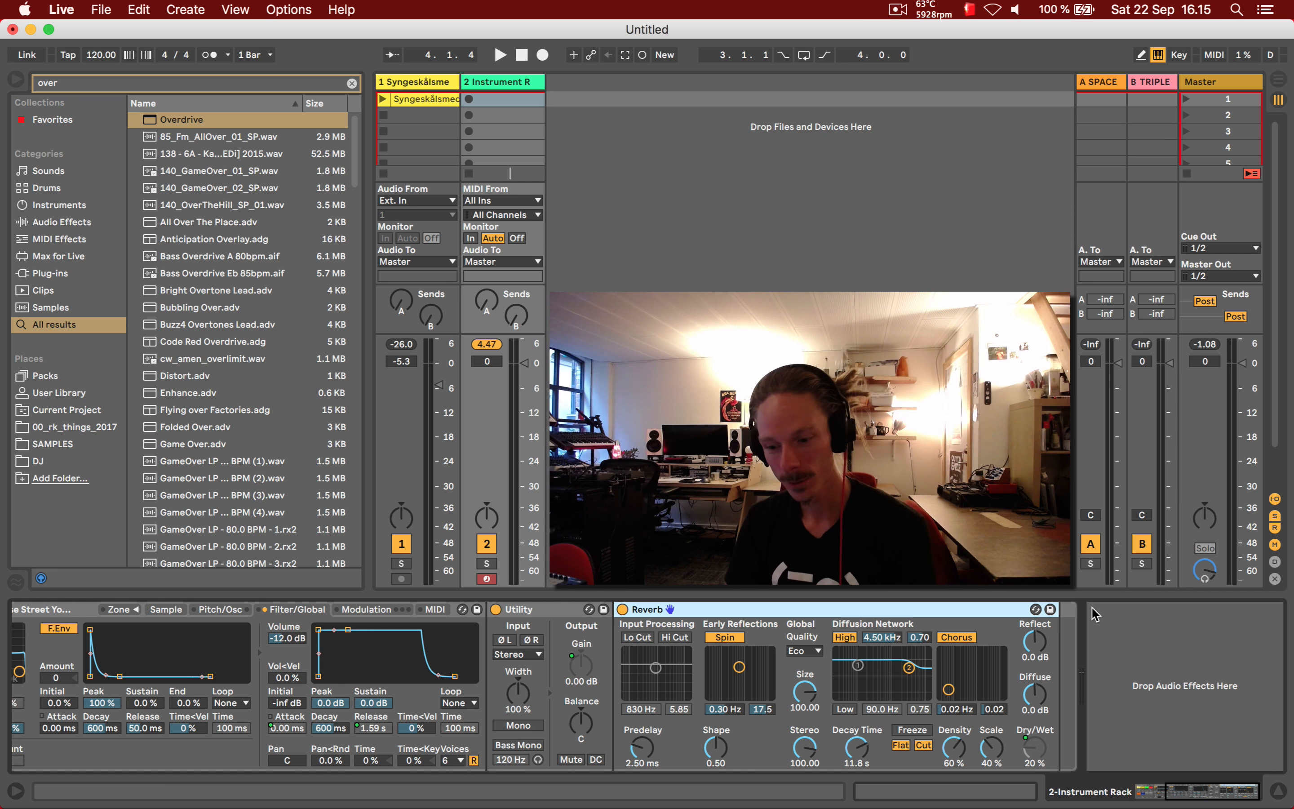
pyautogui.hscroll(-10, 687, 704)
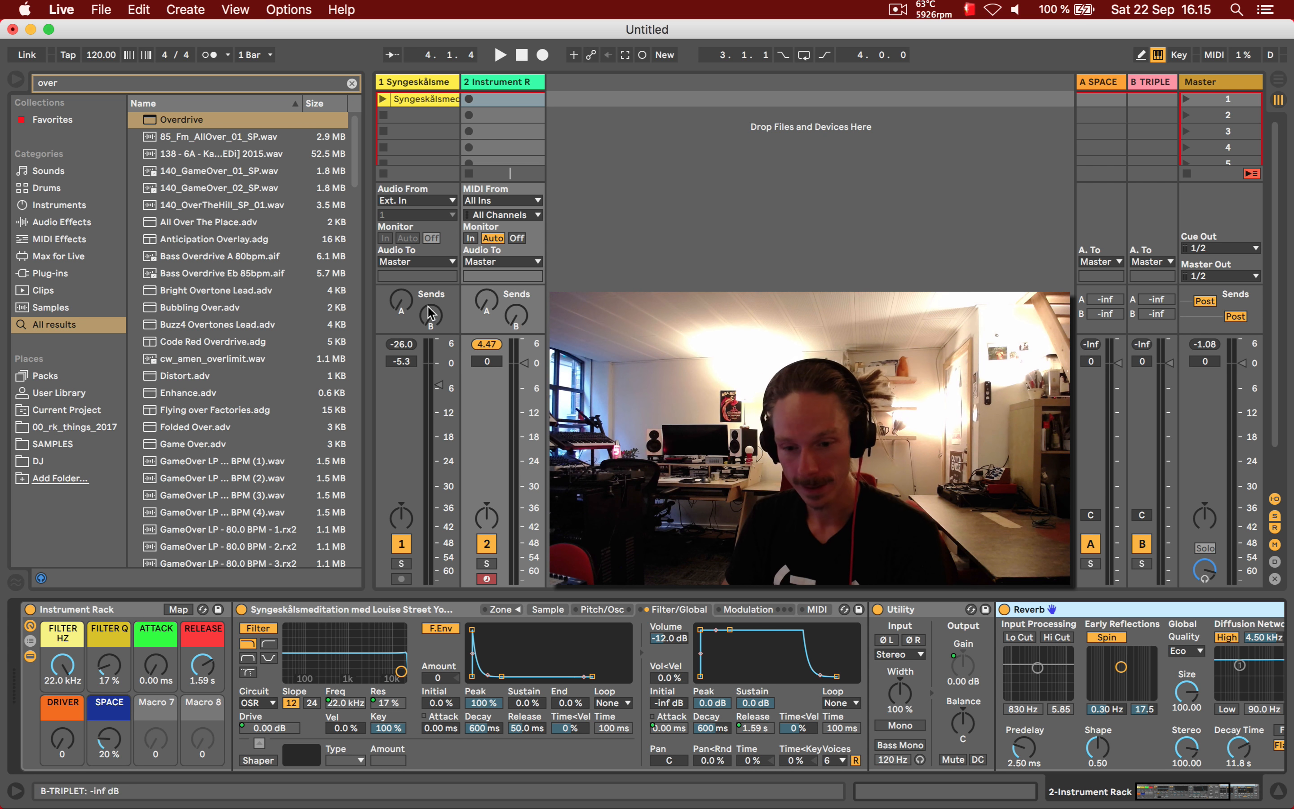
# - Clear the browser search and review the rack's Sampler, Utility and Reverb devices and its chain list
pyautogui.click(352, 83)
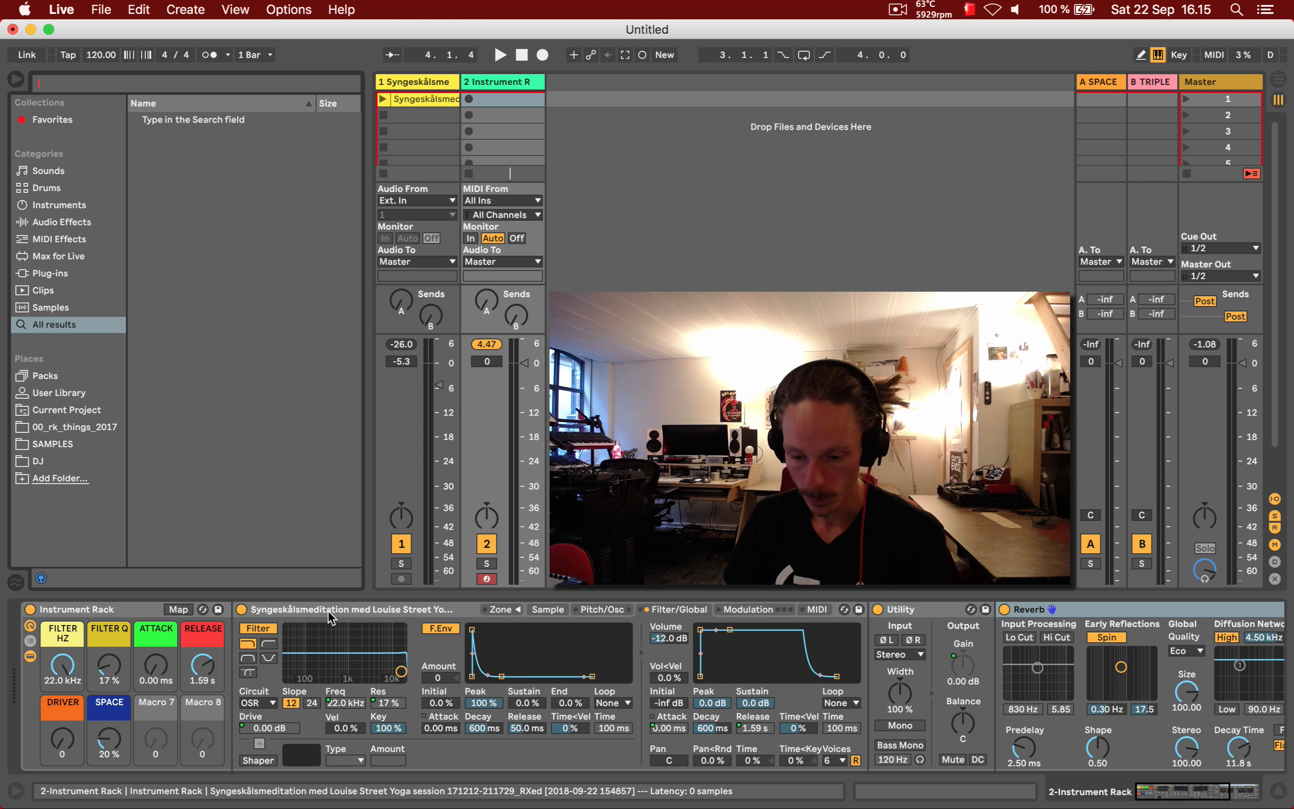
pyautogui.click(298, 622)
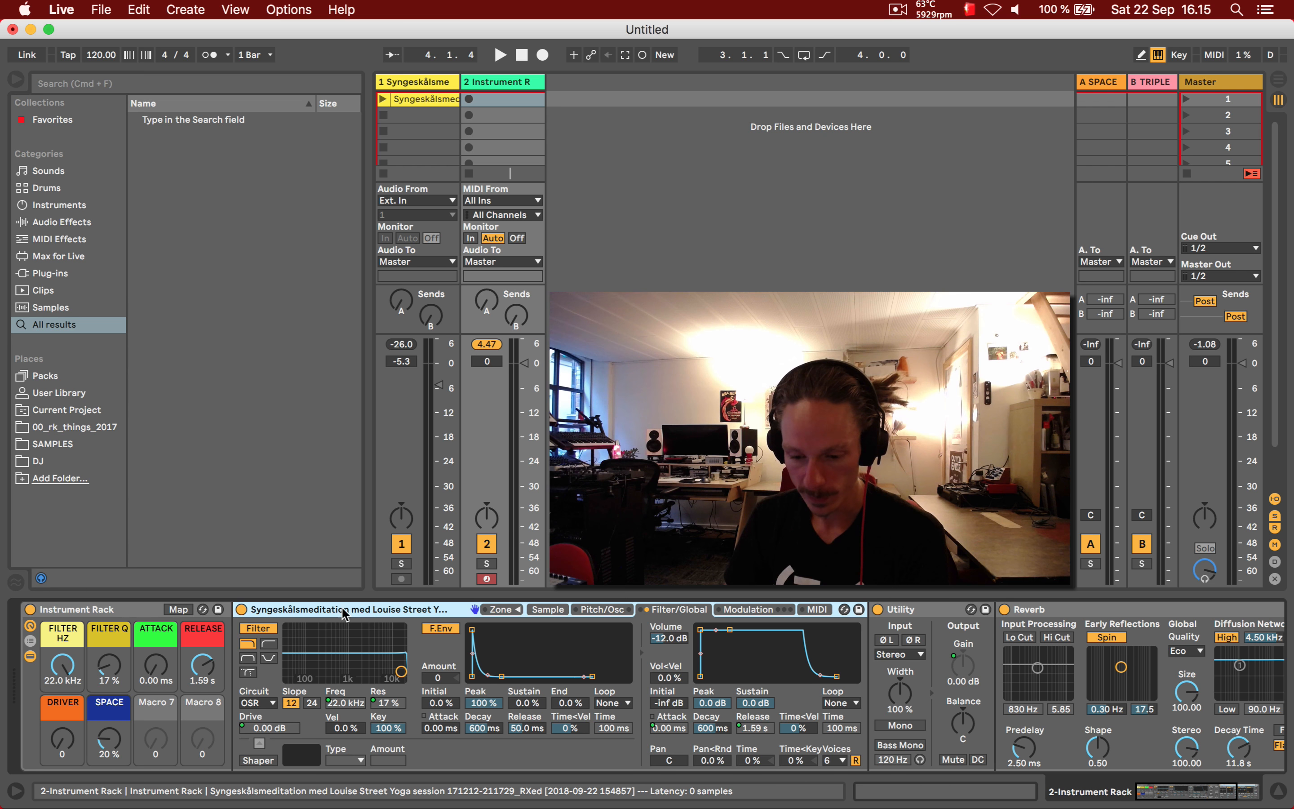
pyautogui.click(912, 609)
pyautogui.click(1033, 610)
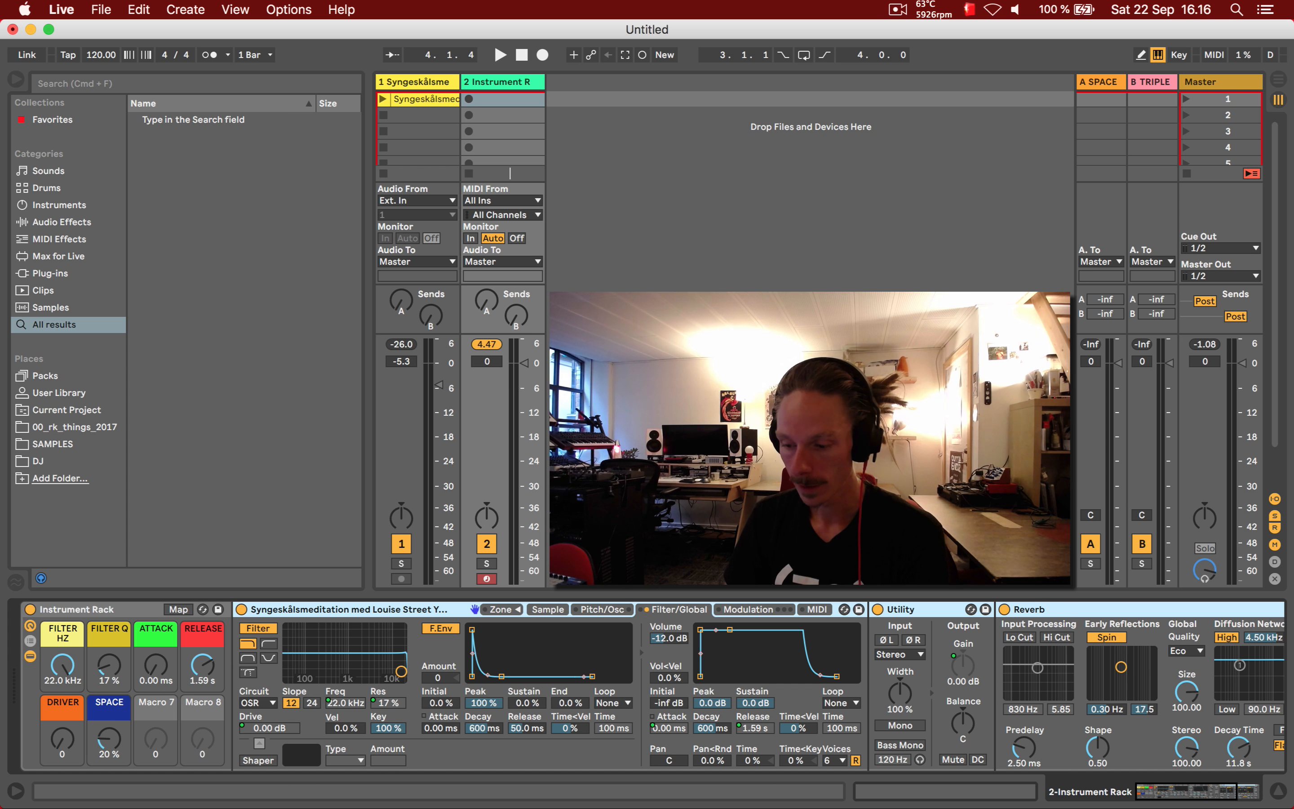
pyautogui.click(389, 610)
pyautogui.click(132, 615)
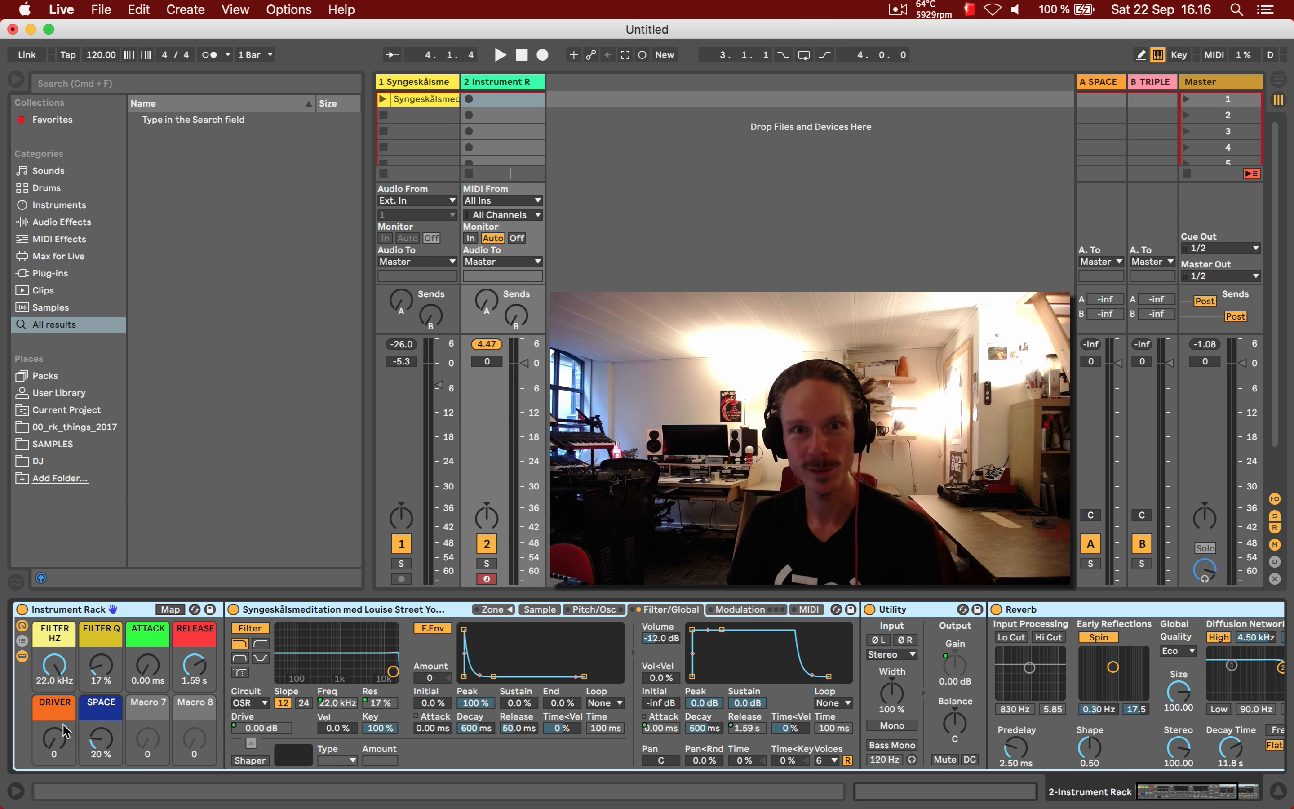
pyautogui.click(300, 609)
pyautogui.click(97, 609)
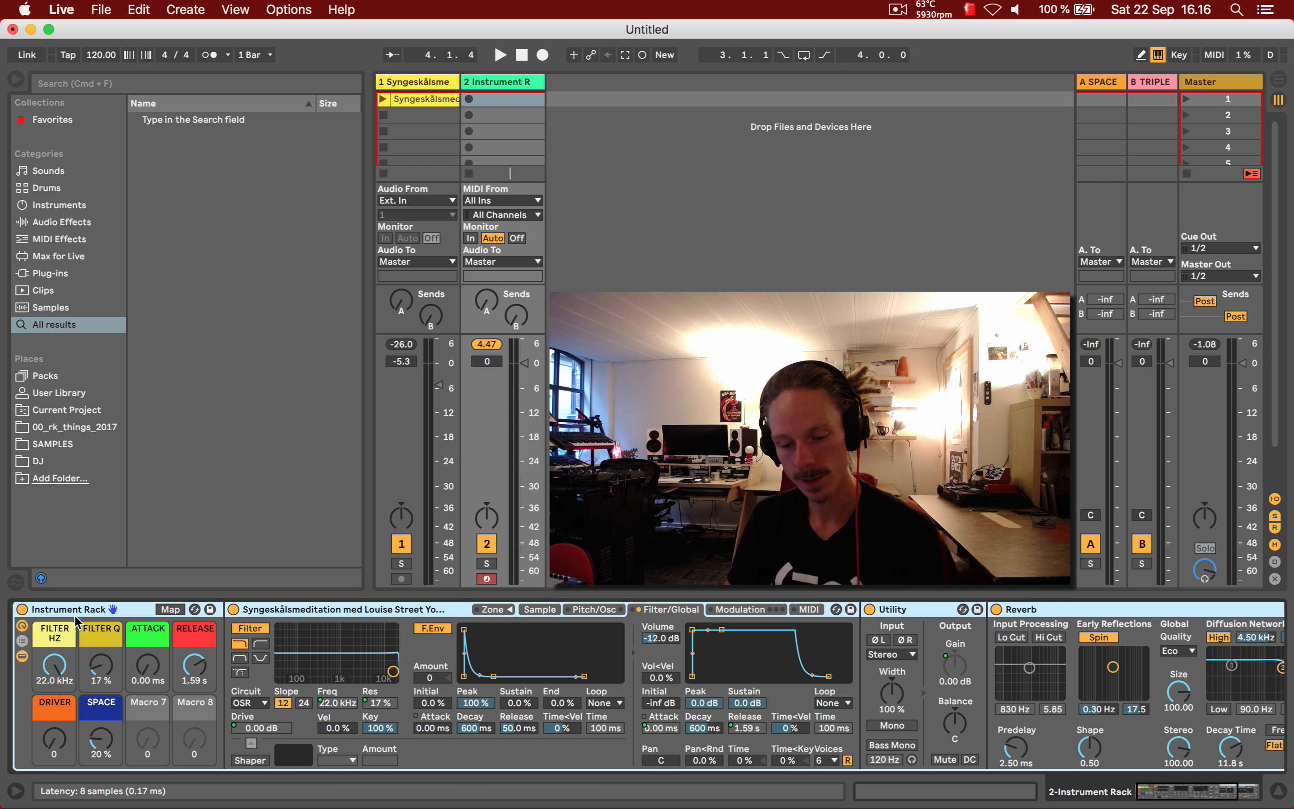
pyautogui.click(22, 641)
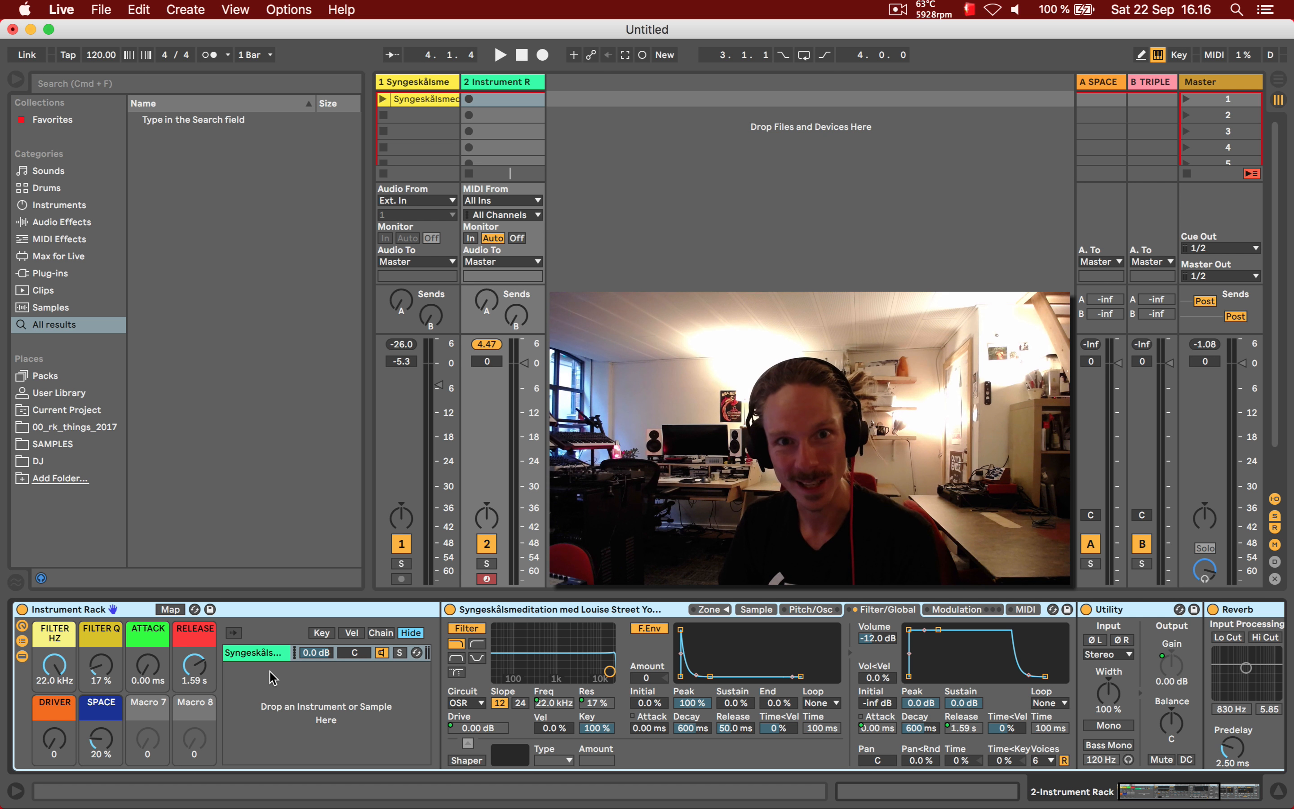
pyautogui.click(23, 639)
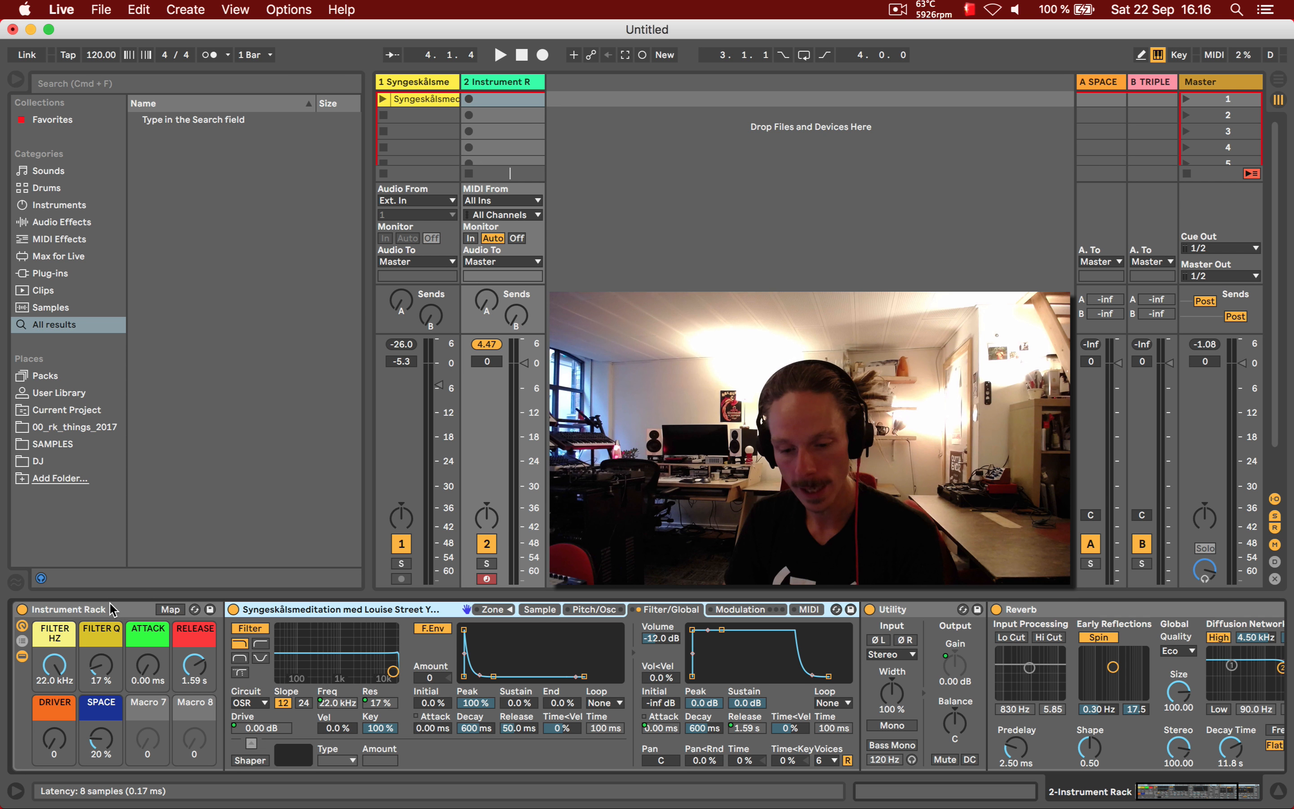
# - Rename the Instrument Rack as "rk distorted syngeskål" followed by the recorded person's first name and "video"
pyautogui.rightClick(68, 613)
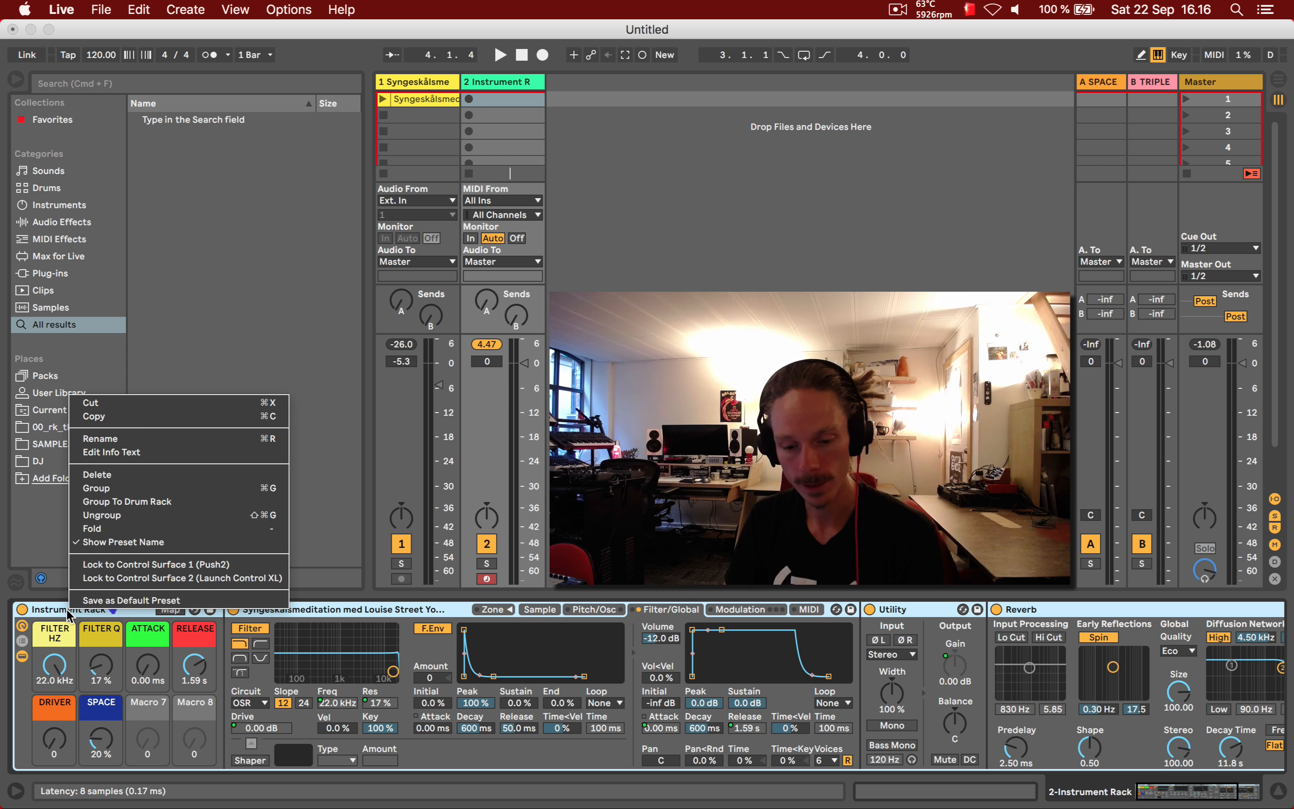
pyautogui.click(122, 440)
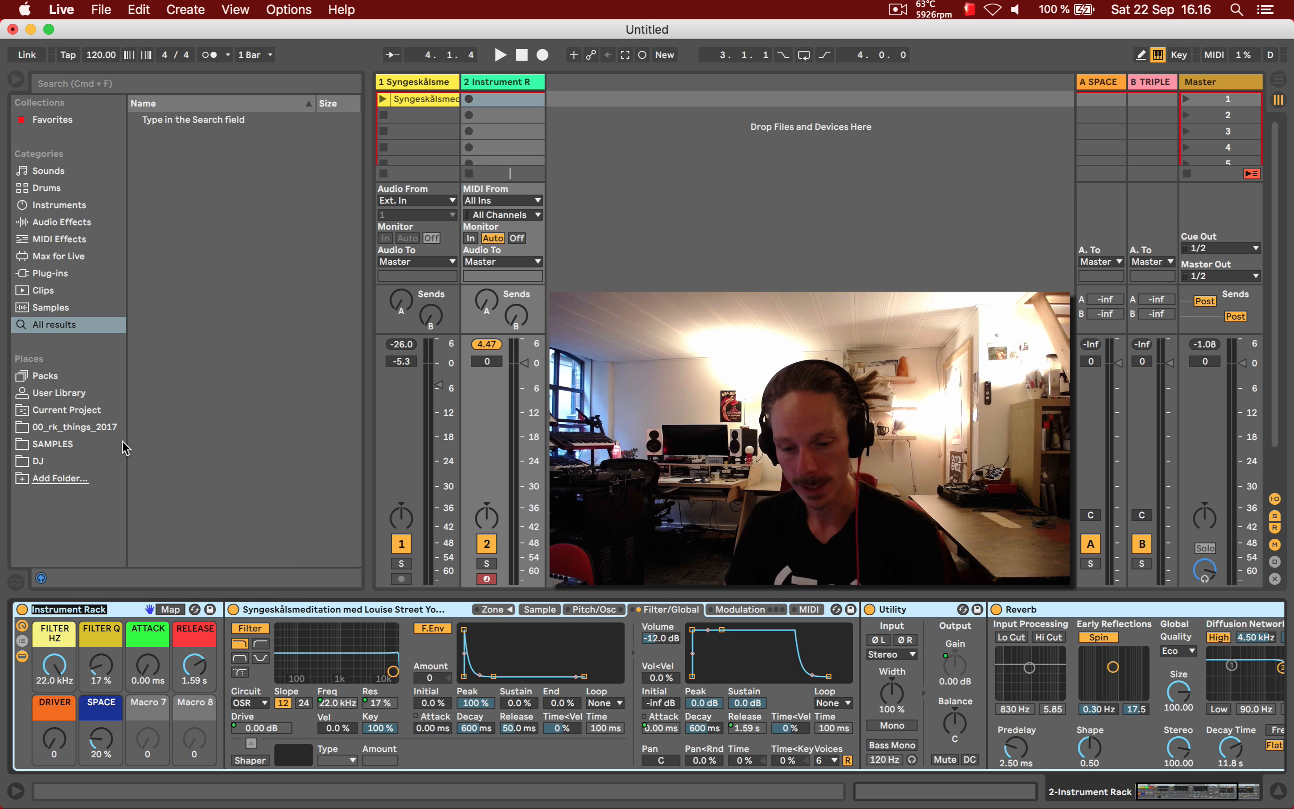
pyautogui.write('rk')
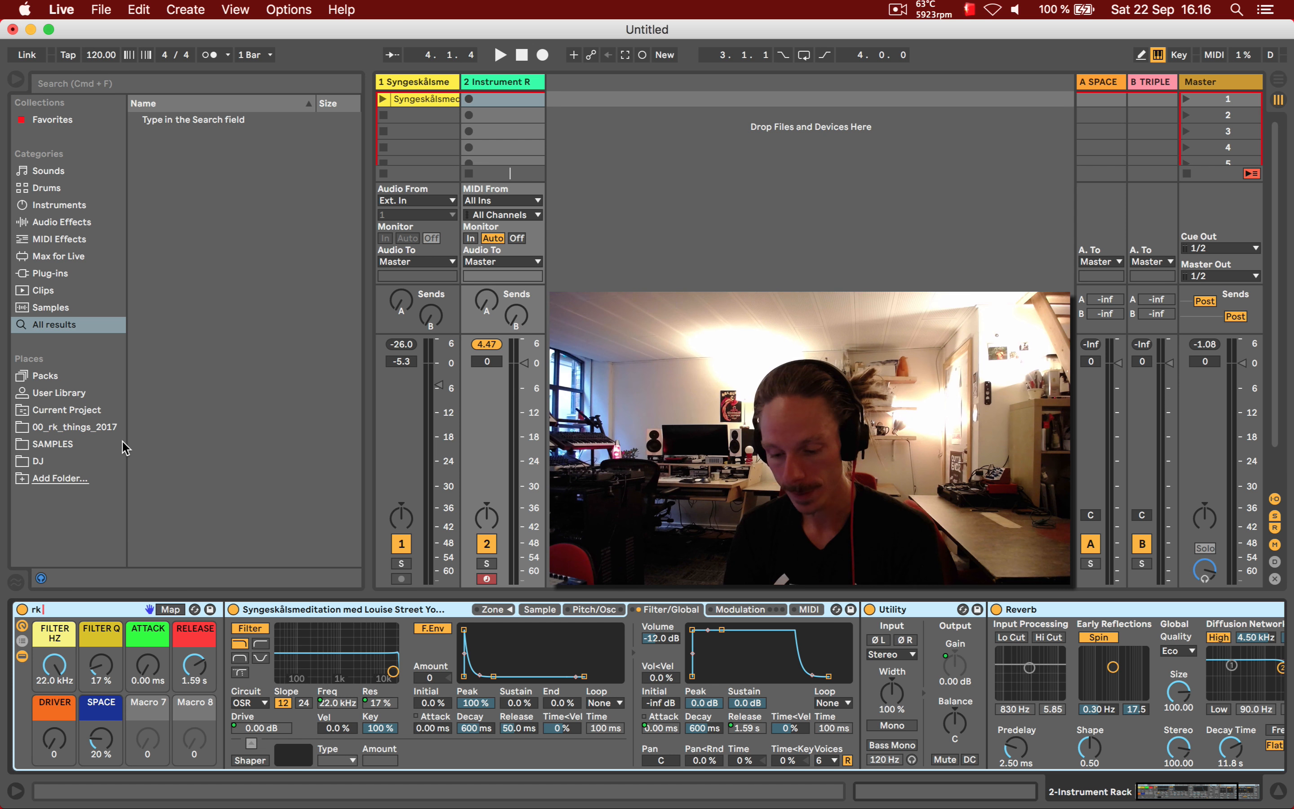
pyautogui.write('distorted')
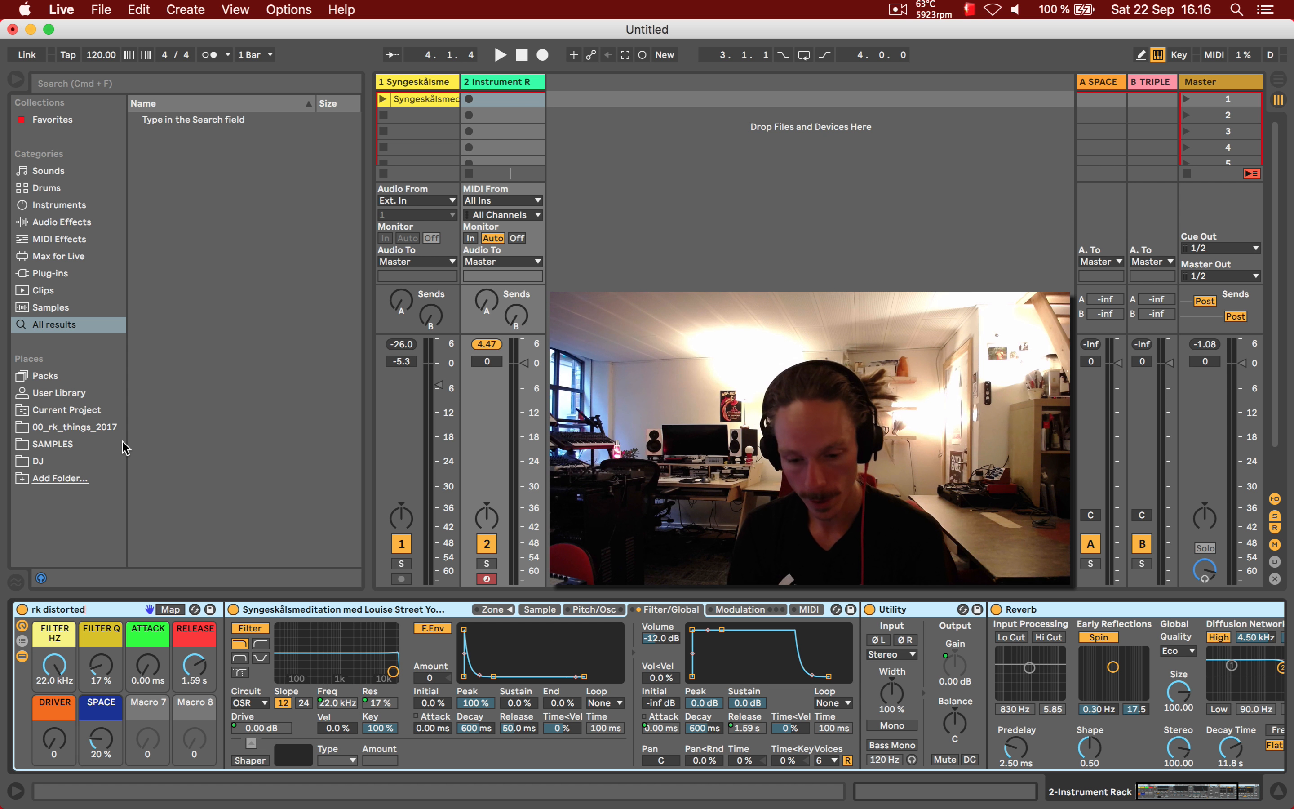
pyautogui.write(' synge')
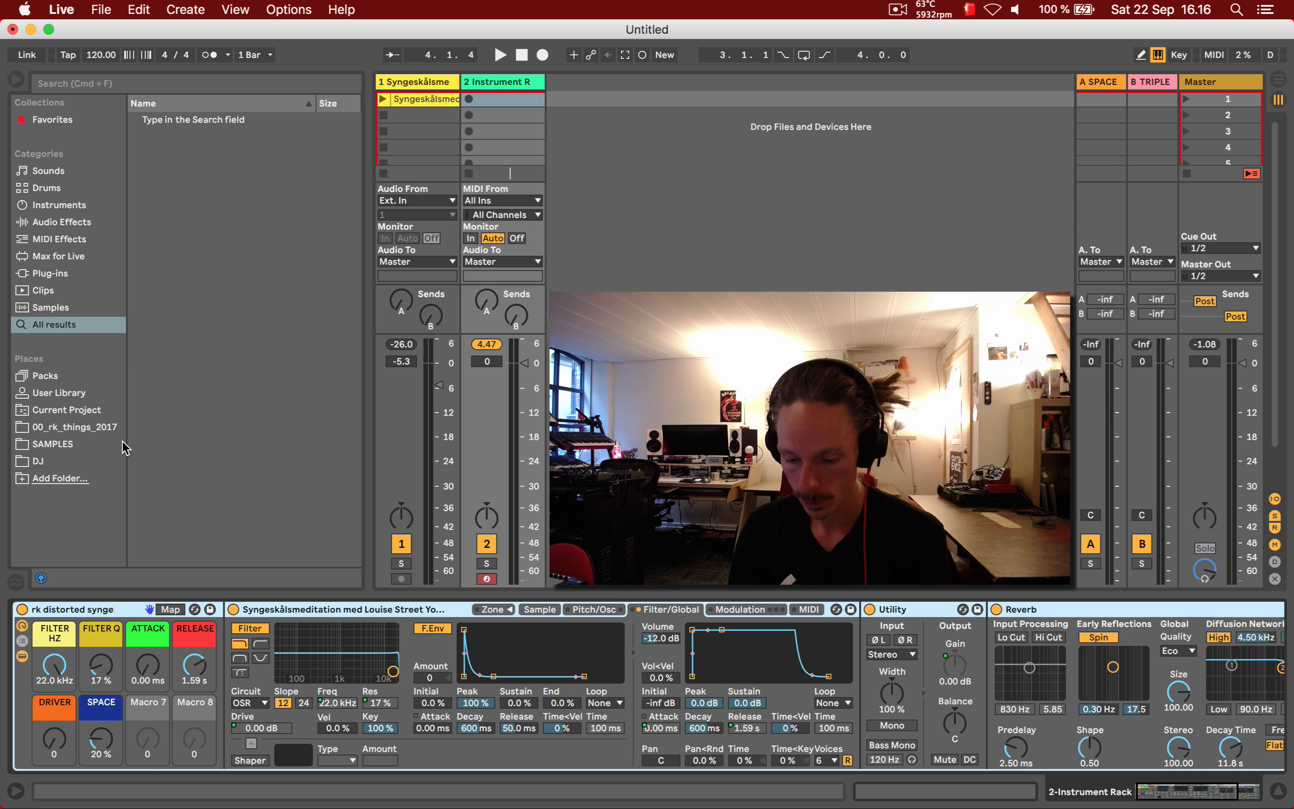
pyautogui.write('skål Louise')
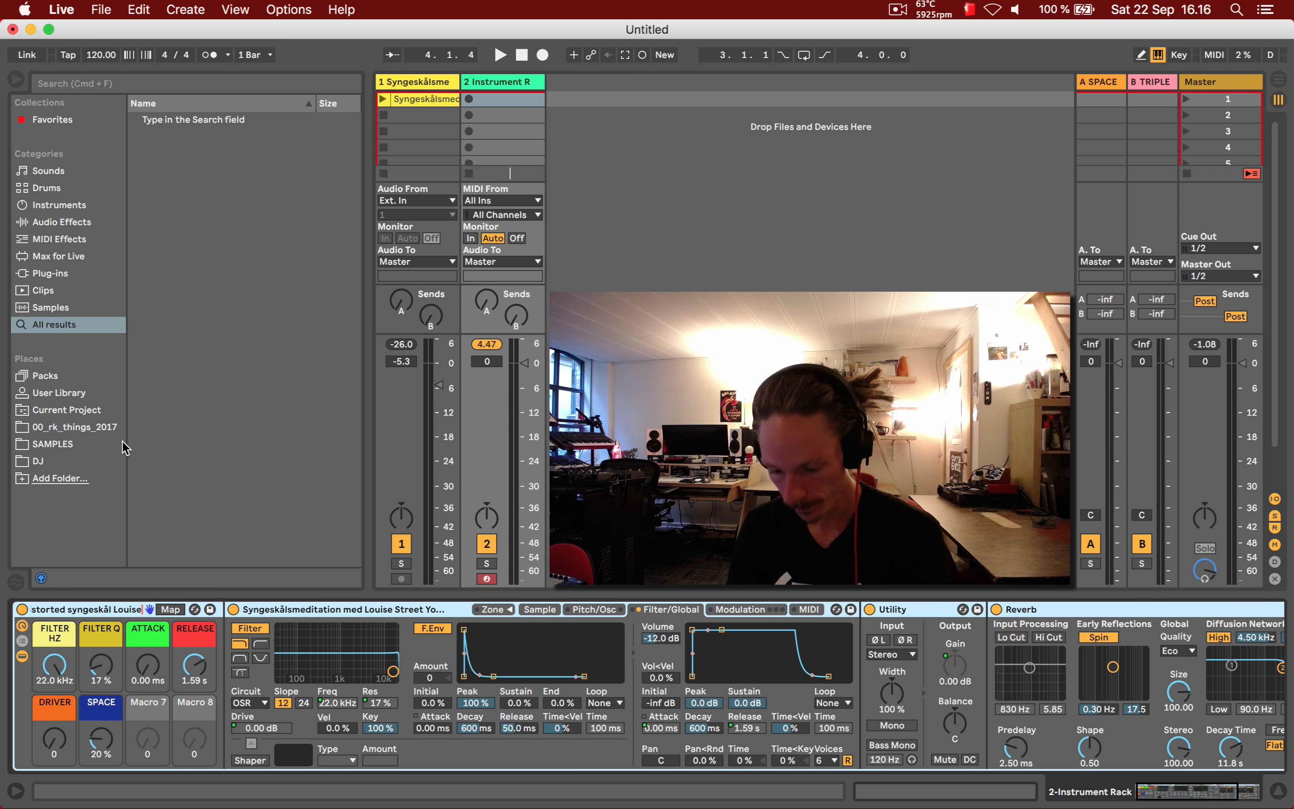
pyautogui.write('video')
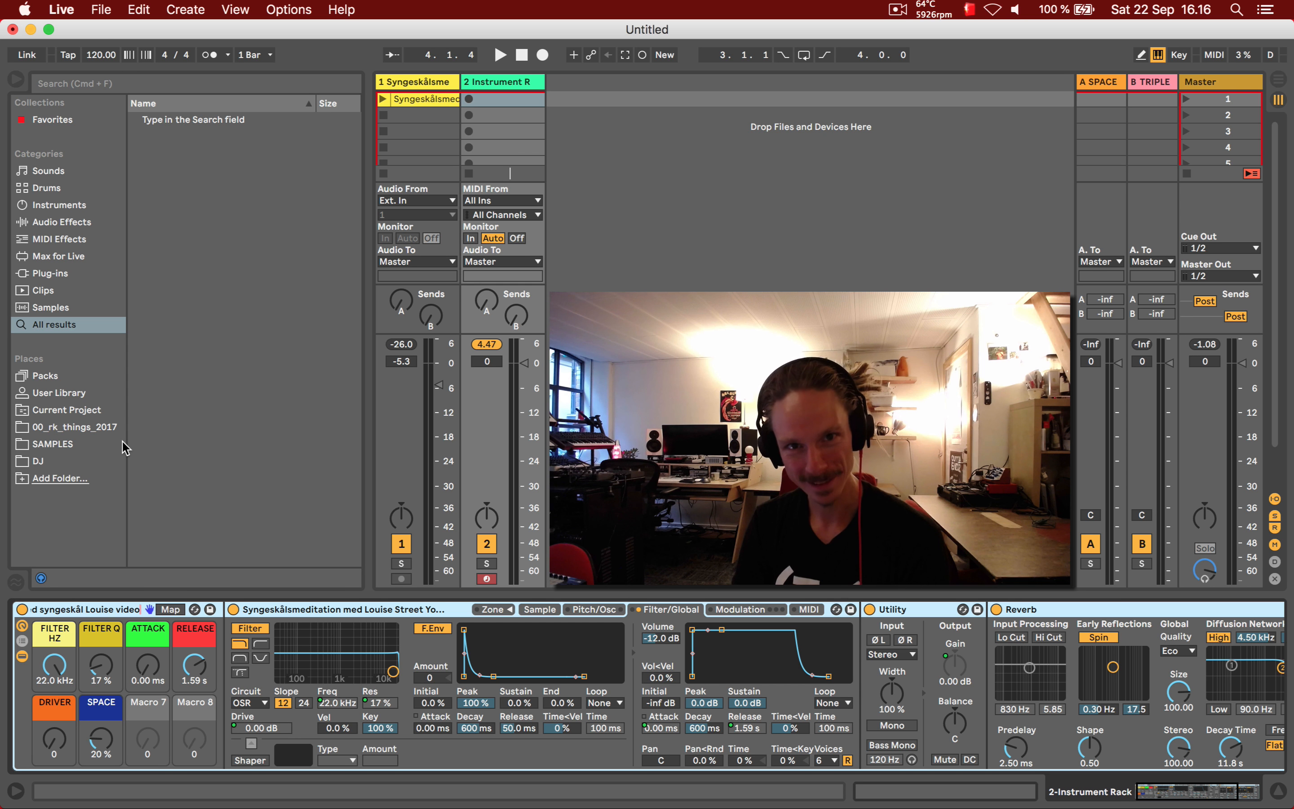
pyautogui.press('Return')
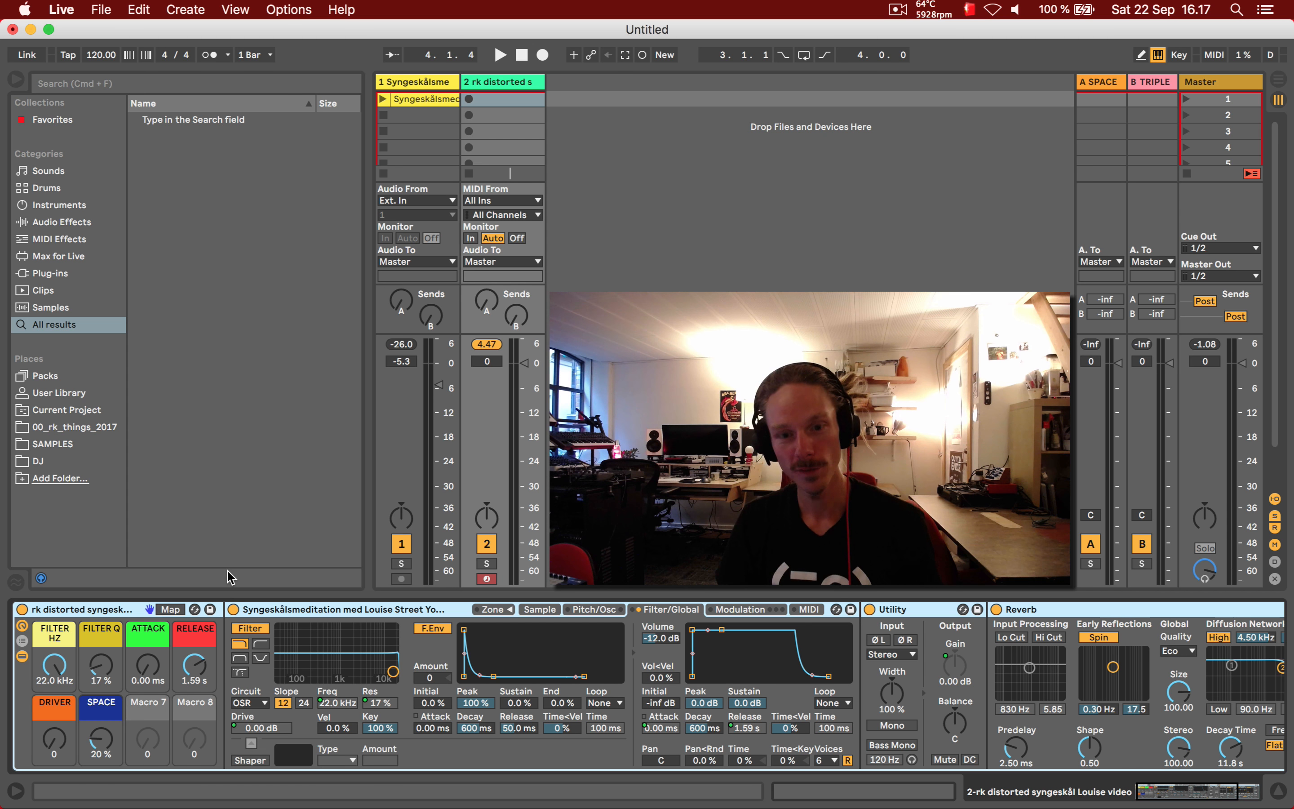
# - Save the renamed rack as an Instrument Rack preset in the User Library, keeping the suggested name
pyautogui.click(211, 609)
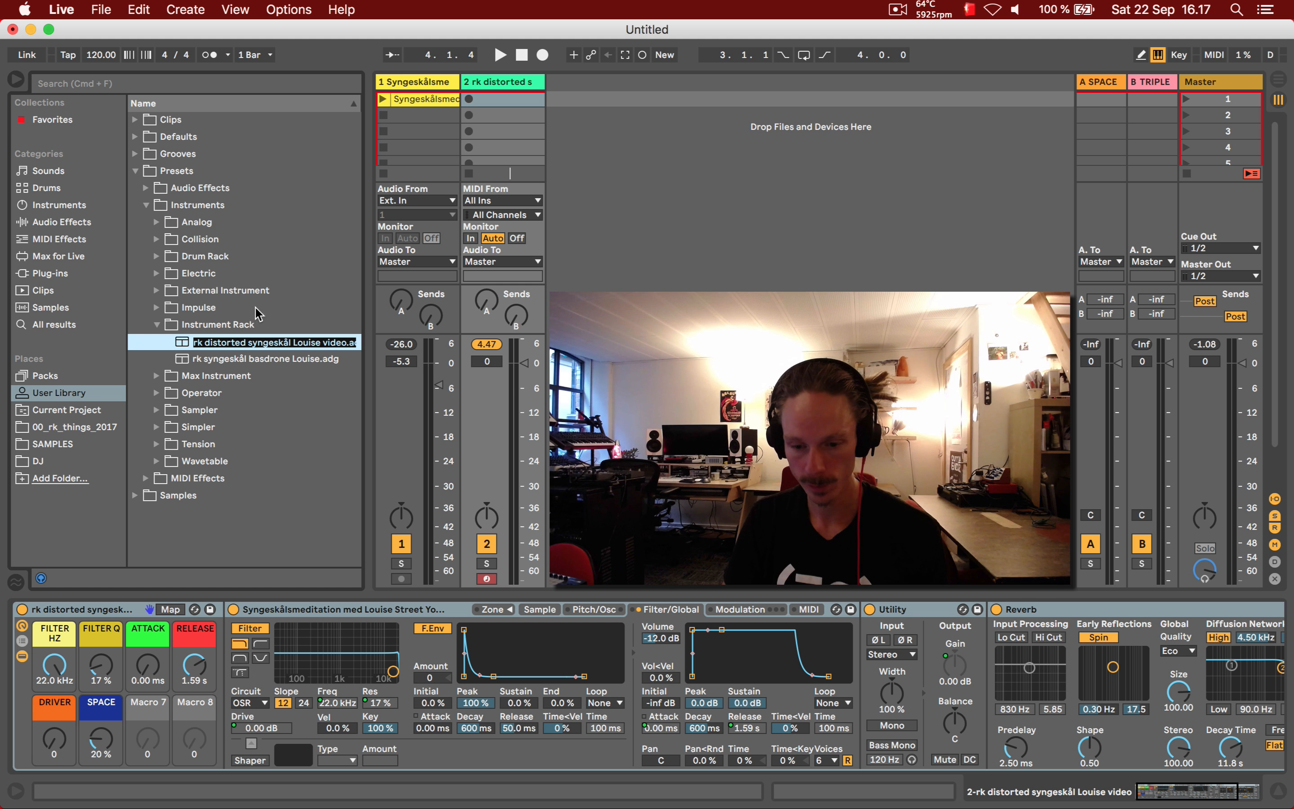
pyautogui.press('Left')
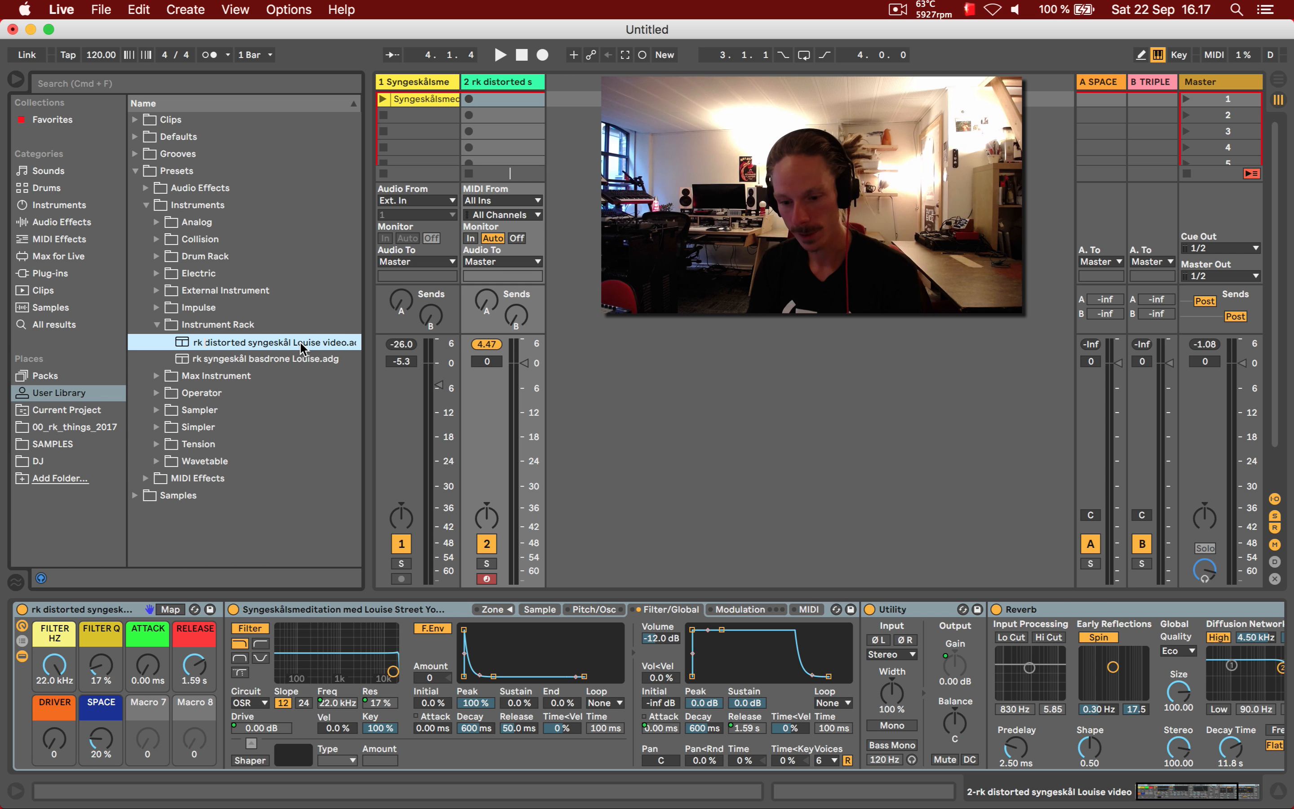
pyautogui.press('Return')
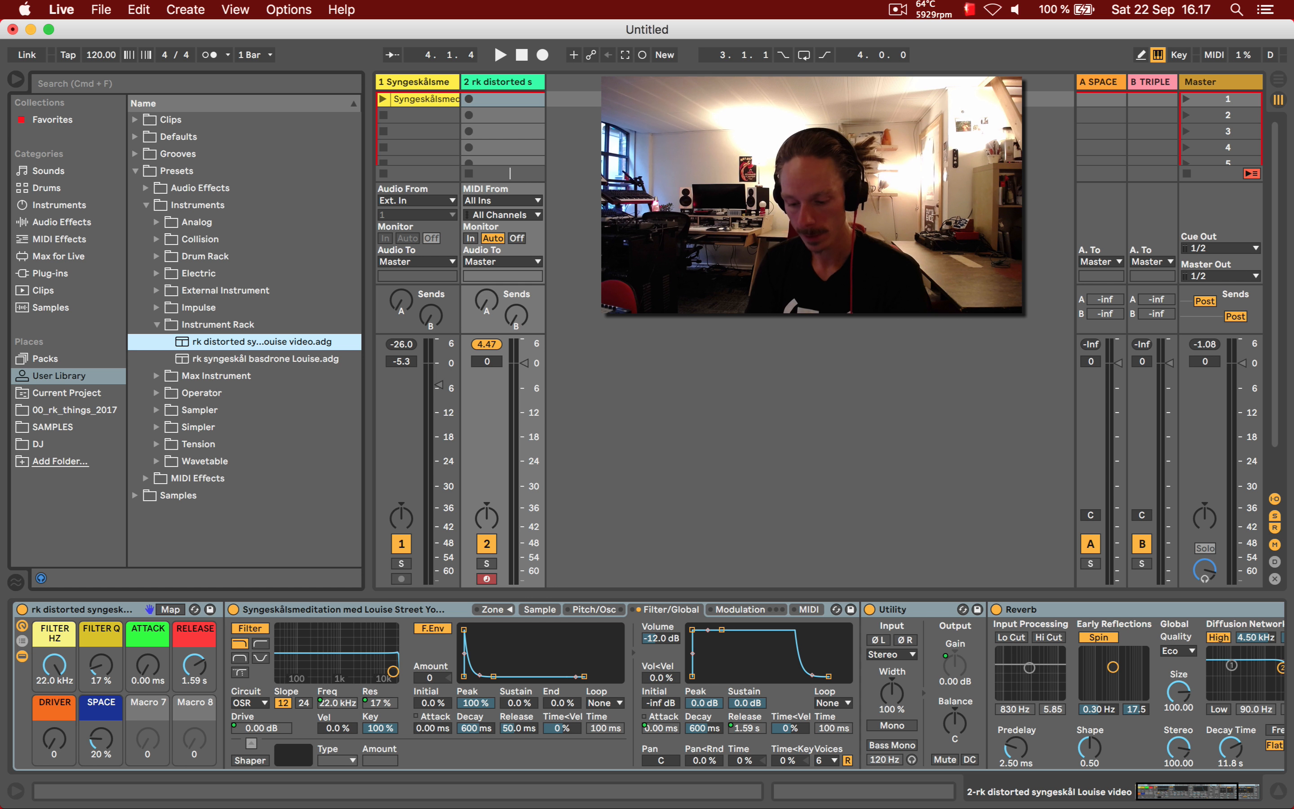
# - Start a new Live Set, discarding the current one and deleting its temporary project files
pyautogui.press('super+q')
pyautogui.click(523, 435)
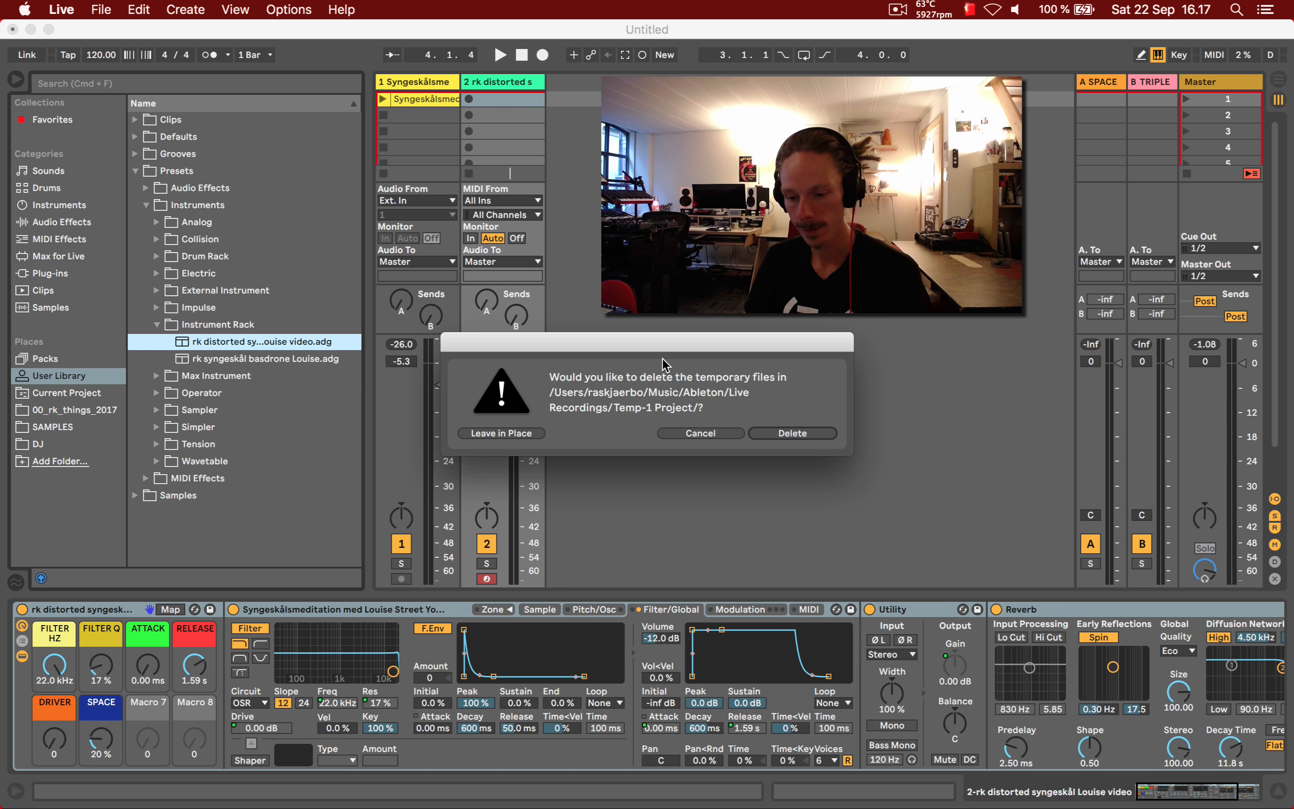
pyautogui.click(791, 433)
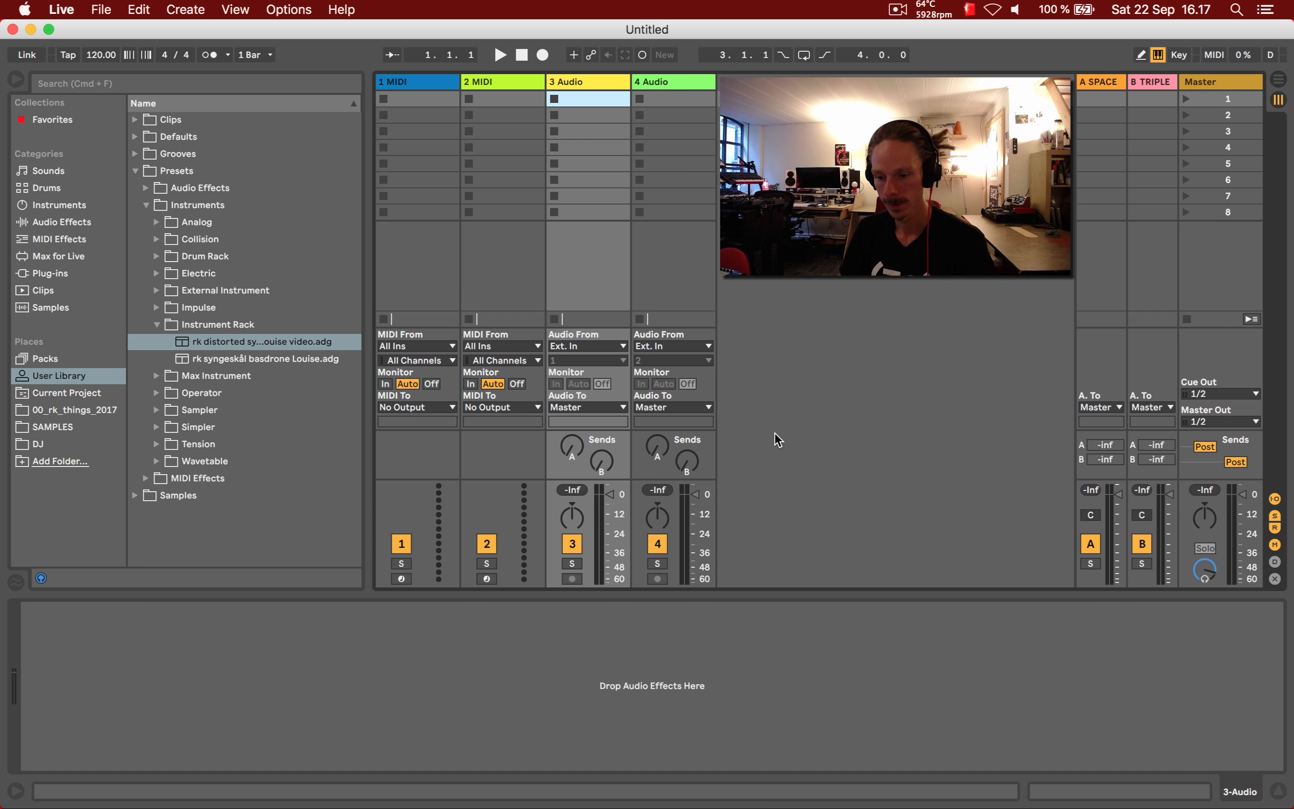
# - Arm the first MIDI track for recording and collapse the Presets folder in the User Library
pyautogui.click(421, 83)
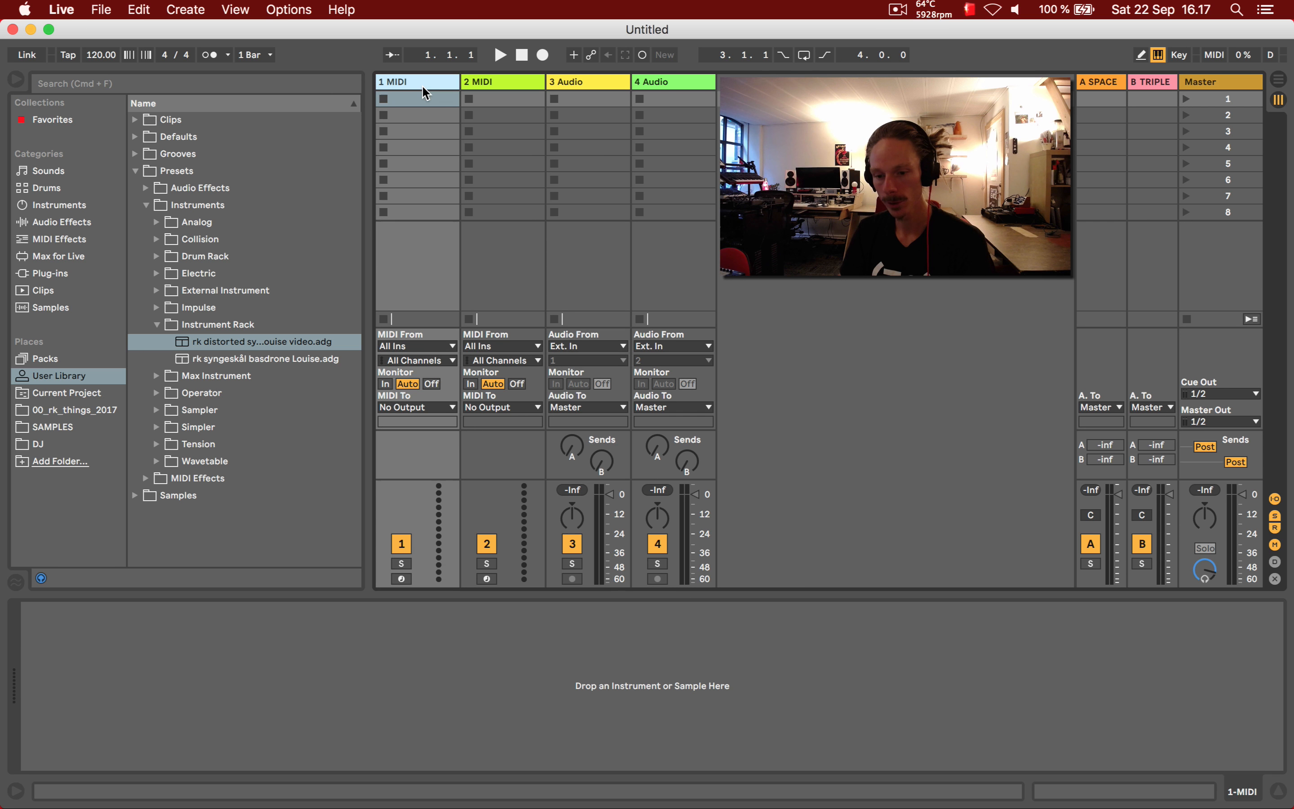
pyautogui.click(179, 122)
pyautogui.click(142, 171)
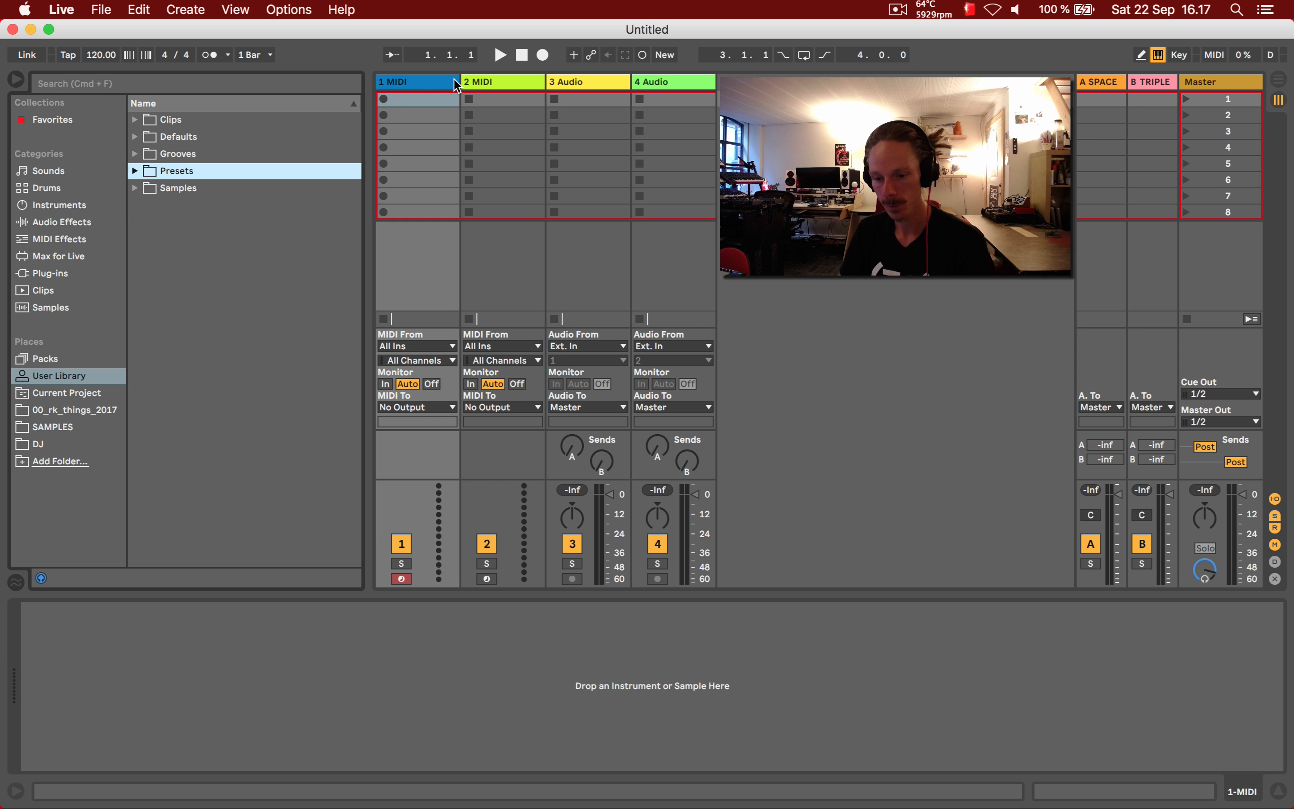
# - Search the browser for "rk synge video" and load the saved distorted rack preset onto the first MIDI track
pyautogui.press('super+f')
pyautogui.write('rk')
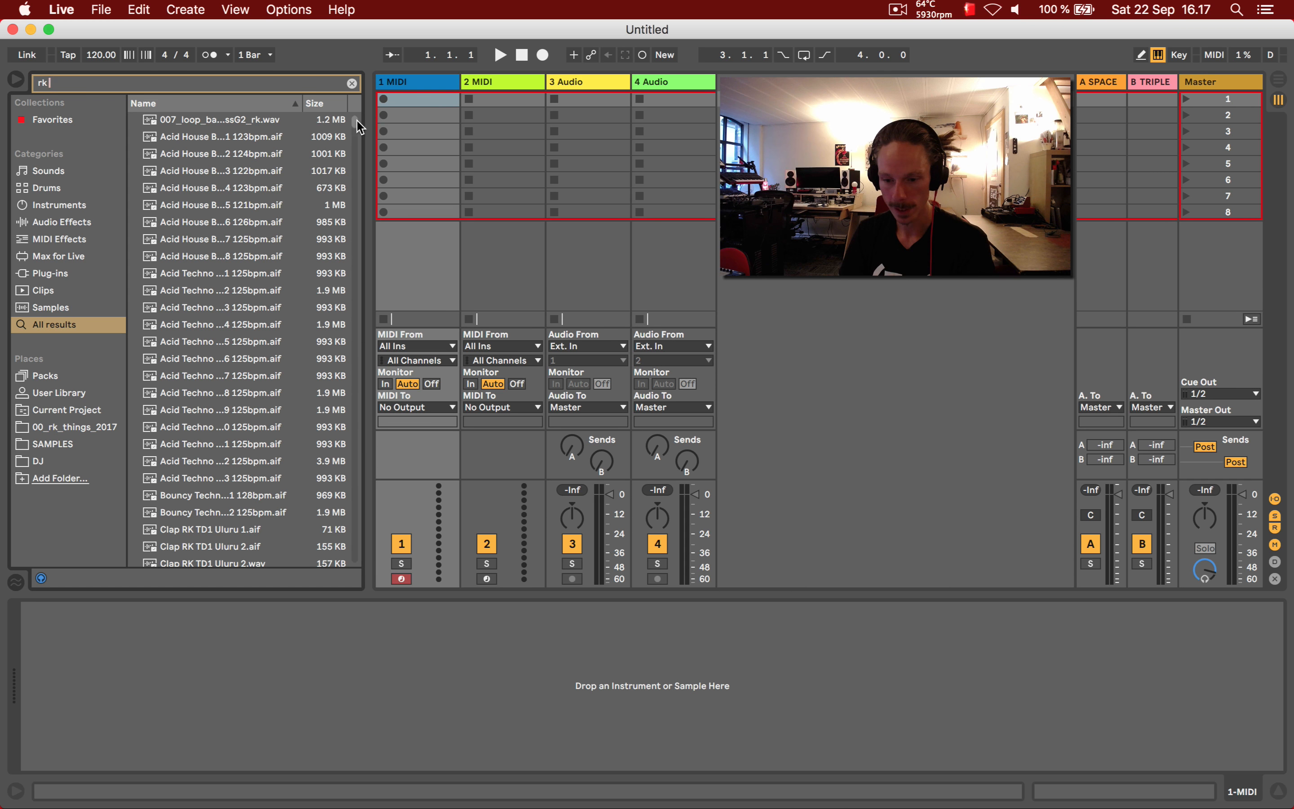
pyautogui.moveTo(357, 120); pyautogui.dragTo(339, 575)
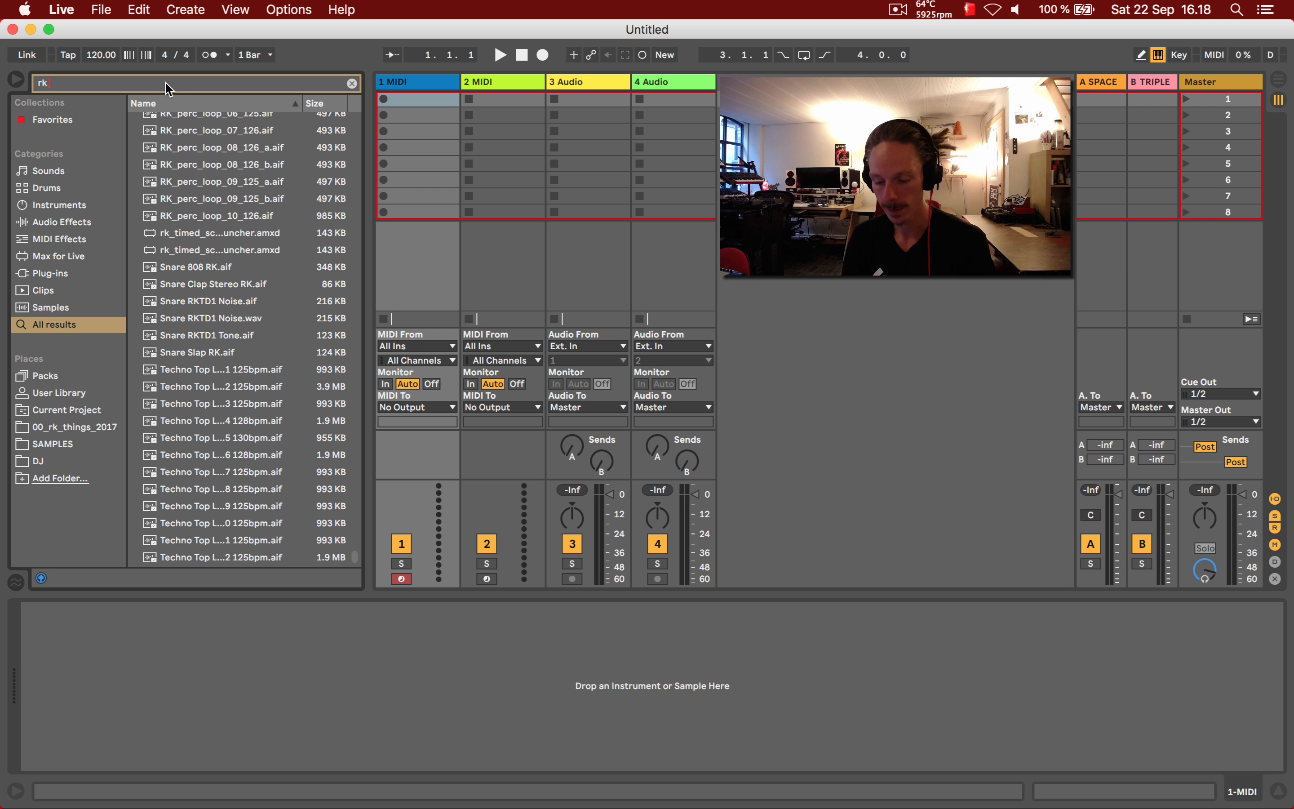
pyautogui.write('nge')
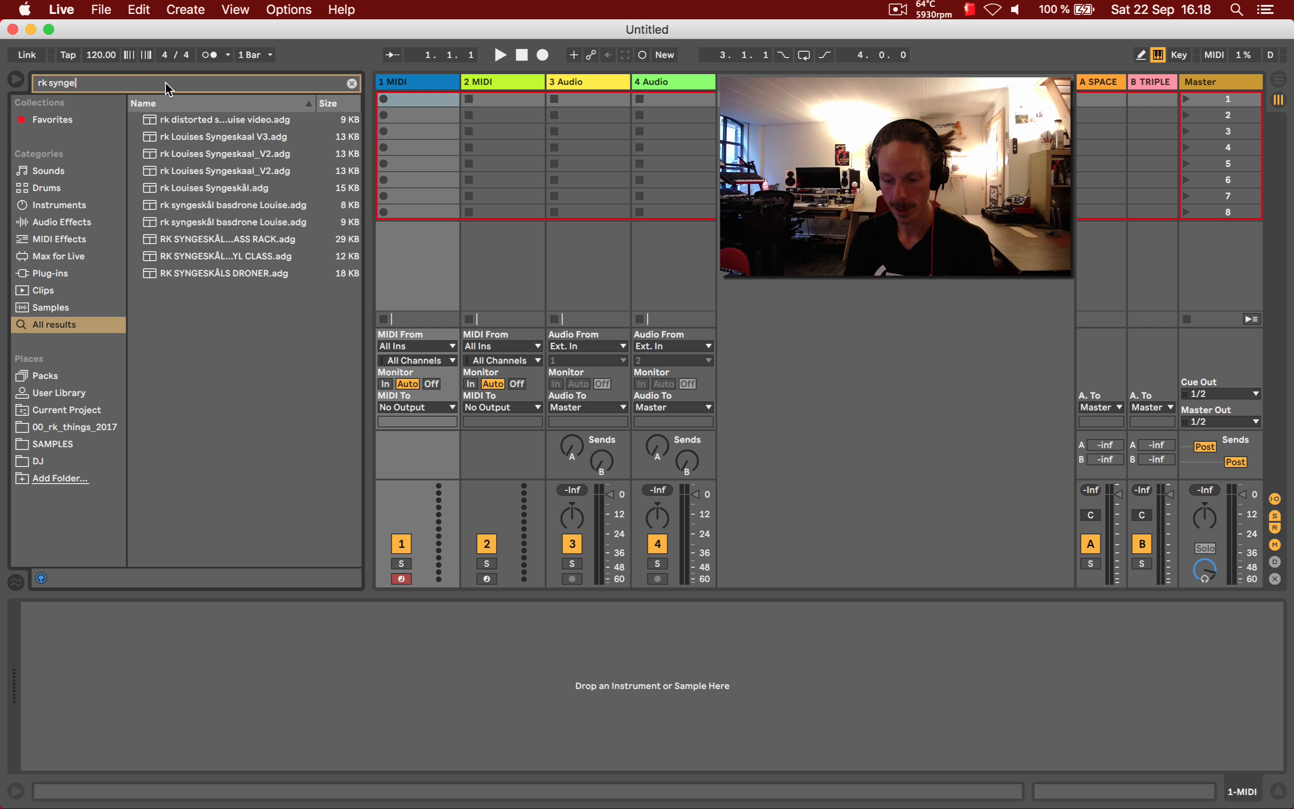
pyautogui.write('video')
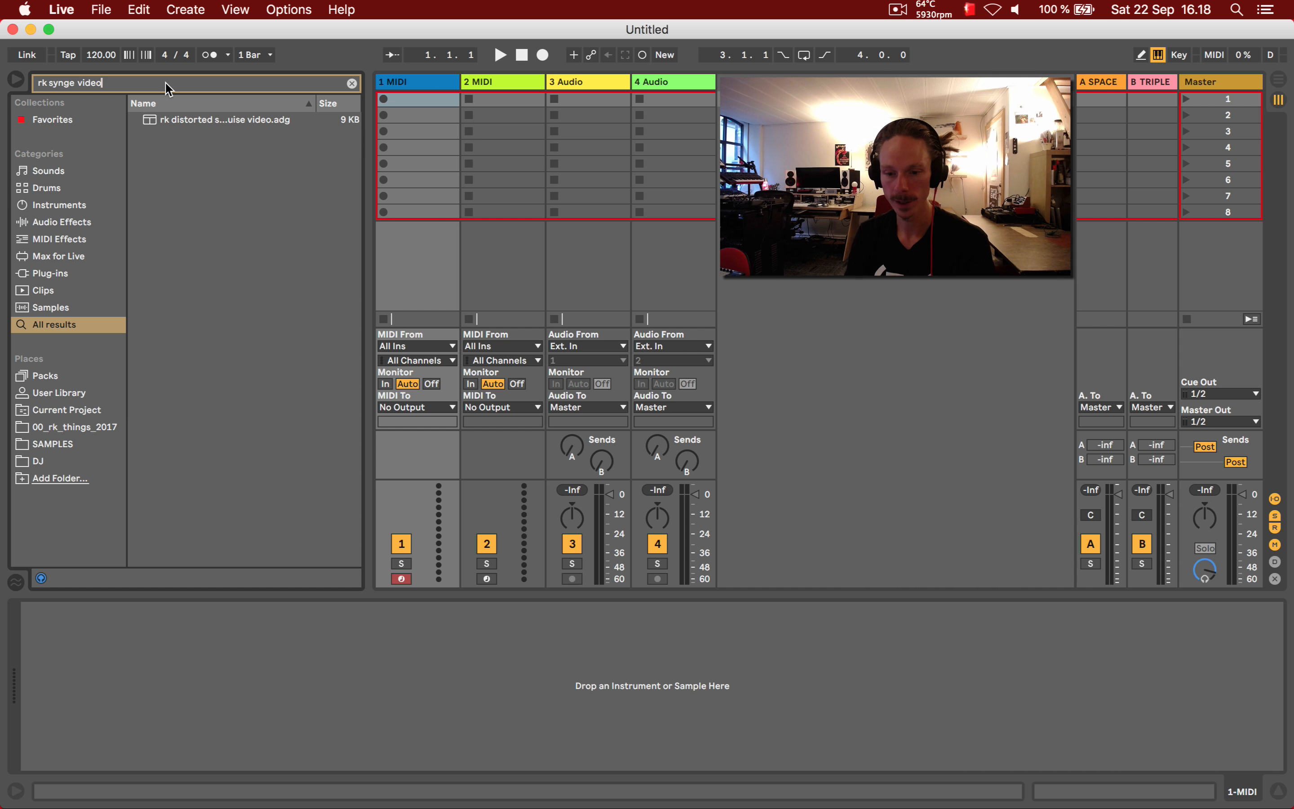
pyautogui.press('Down')
pyautogui.press('Return')
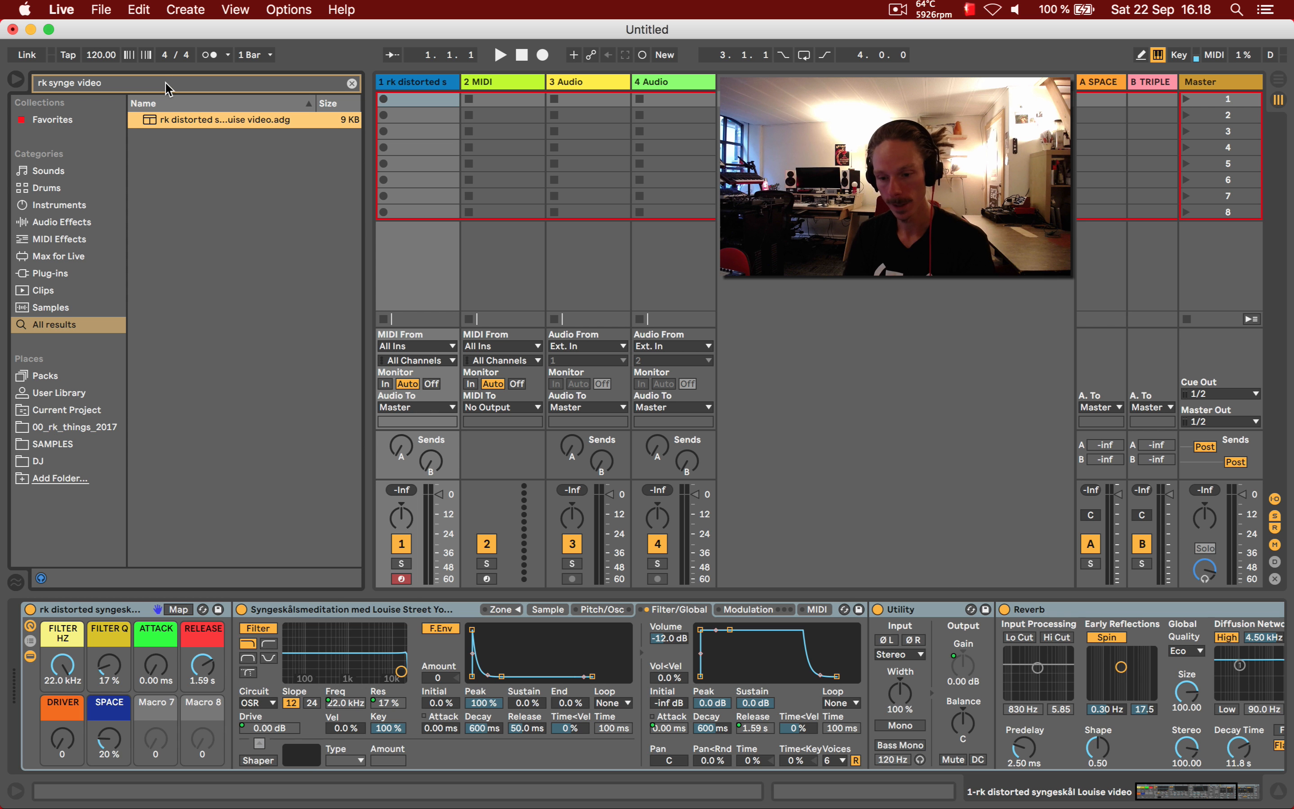
pyautogui.moveTo(70, 668)
pyautogui.mouseDown()
pyautogui.moveTo(70, 720)
pyautogui.moveTo(78, 670)
pyautogui.mouseUp()
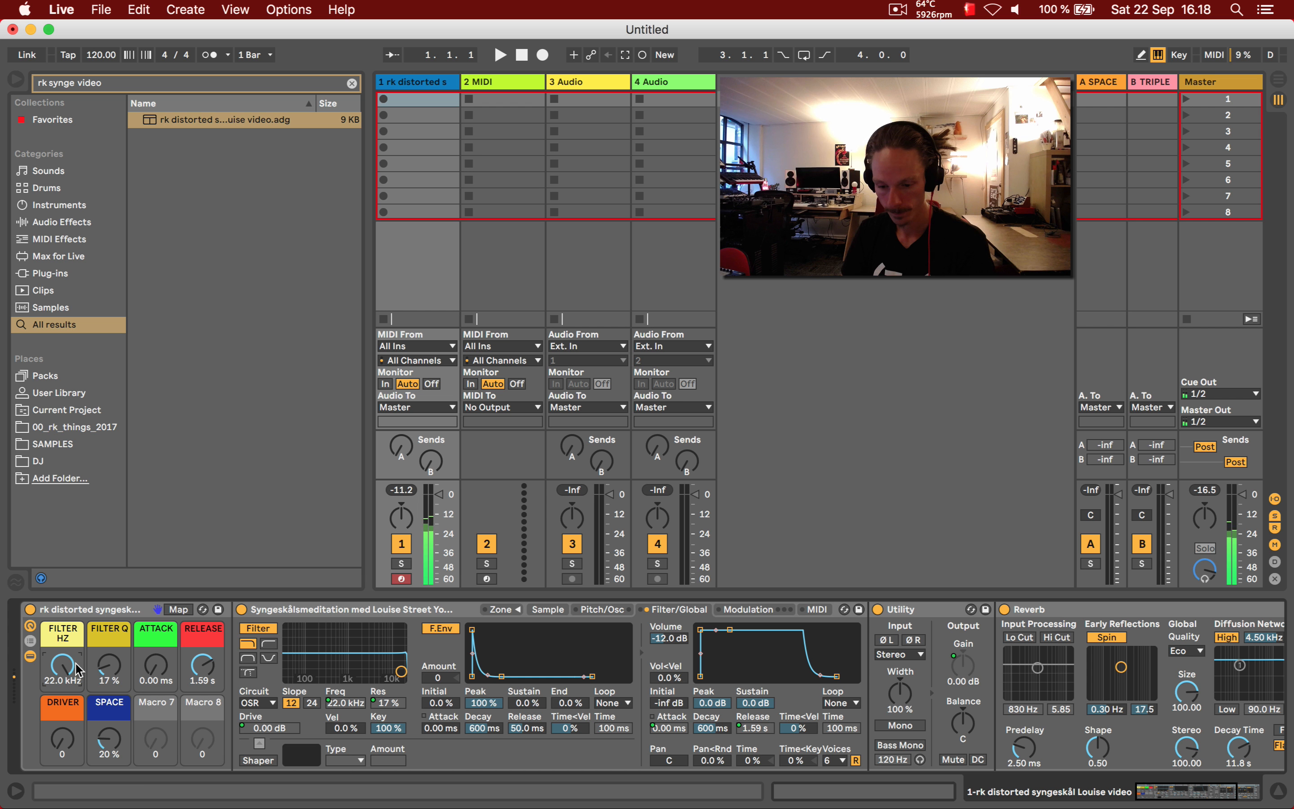
# - Raise the rack's Release macro to 14.9 s and shift the computer keyboard's note range to C2–D3
pyautogui.moveTo(195, 670); pyautogui.dragTo(195, 631)
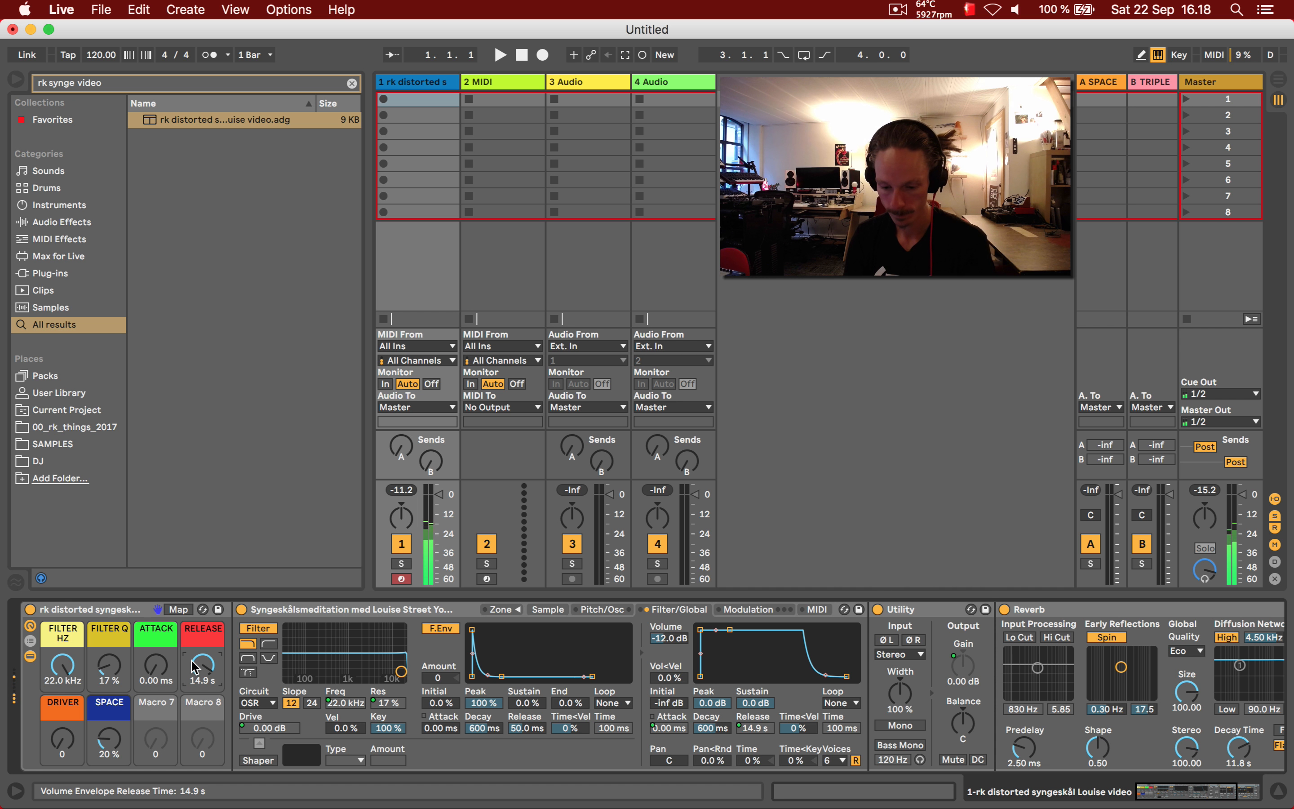
pyautogui.press('z')
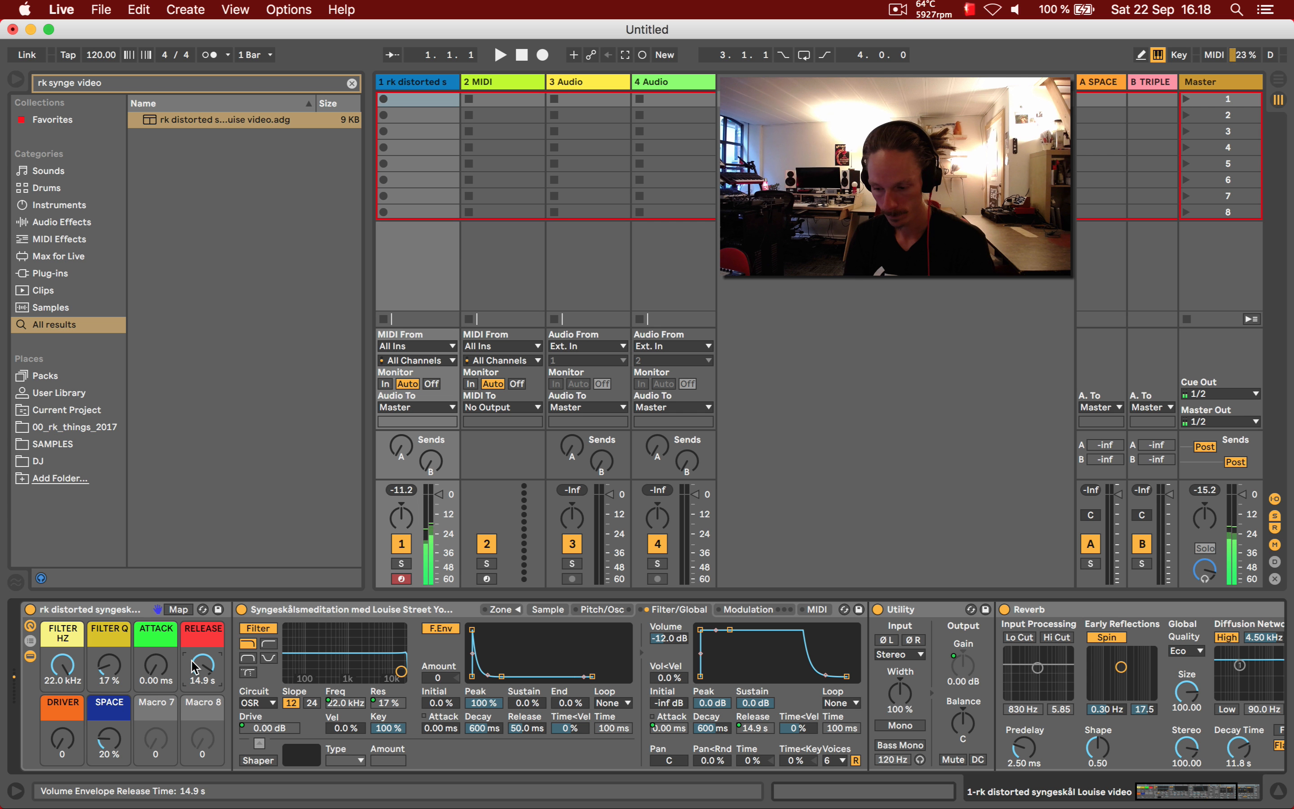
pyautogui.press('x')
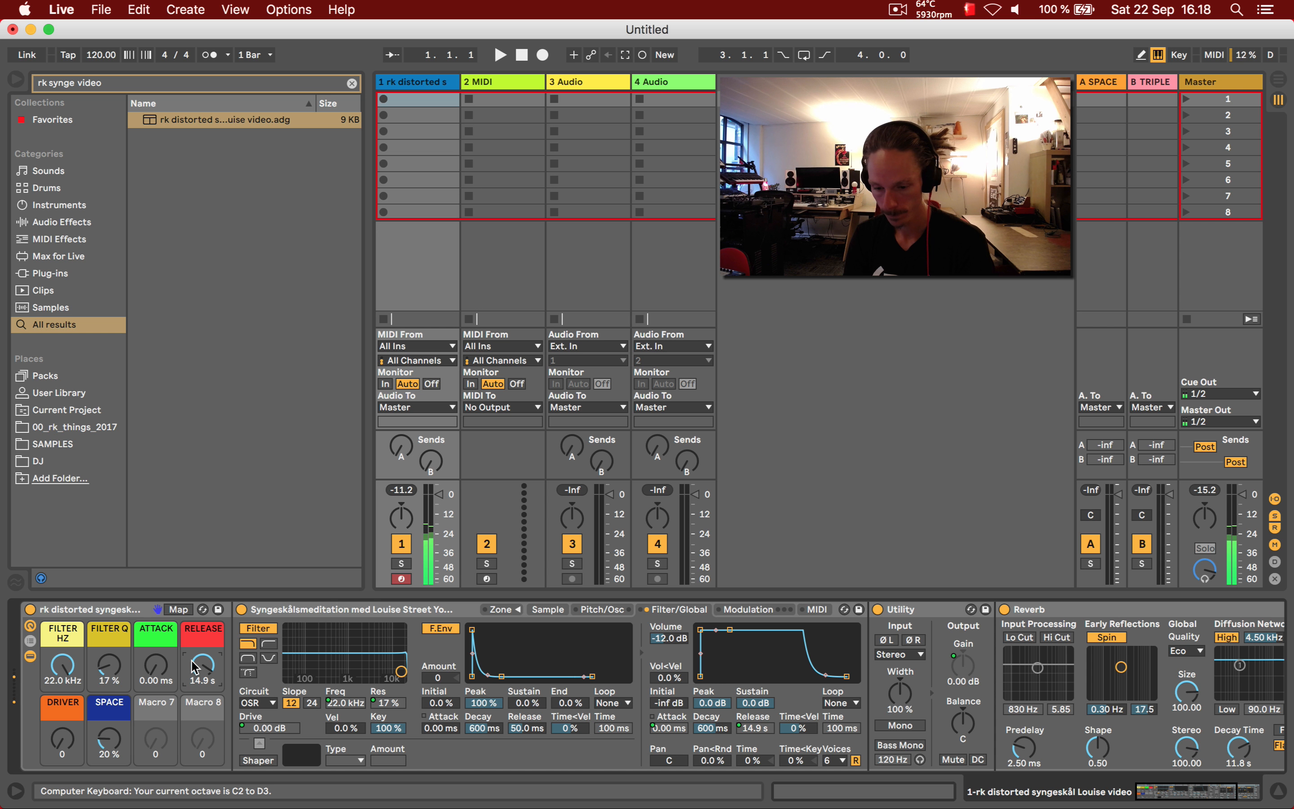
# - Find EQ Eight by searching the browser for "eq" and place it in the rack between the Sampler and Utility
pyautogui.press('super+f')
pyautogui.write('eq')
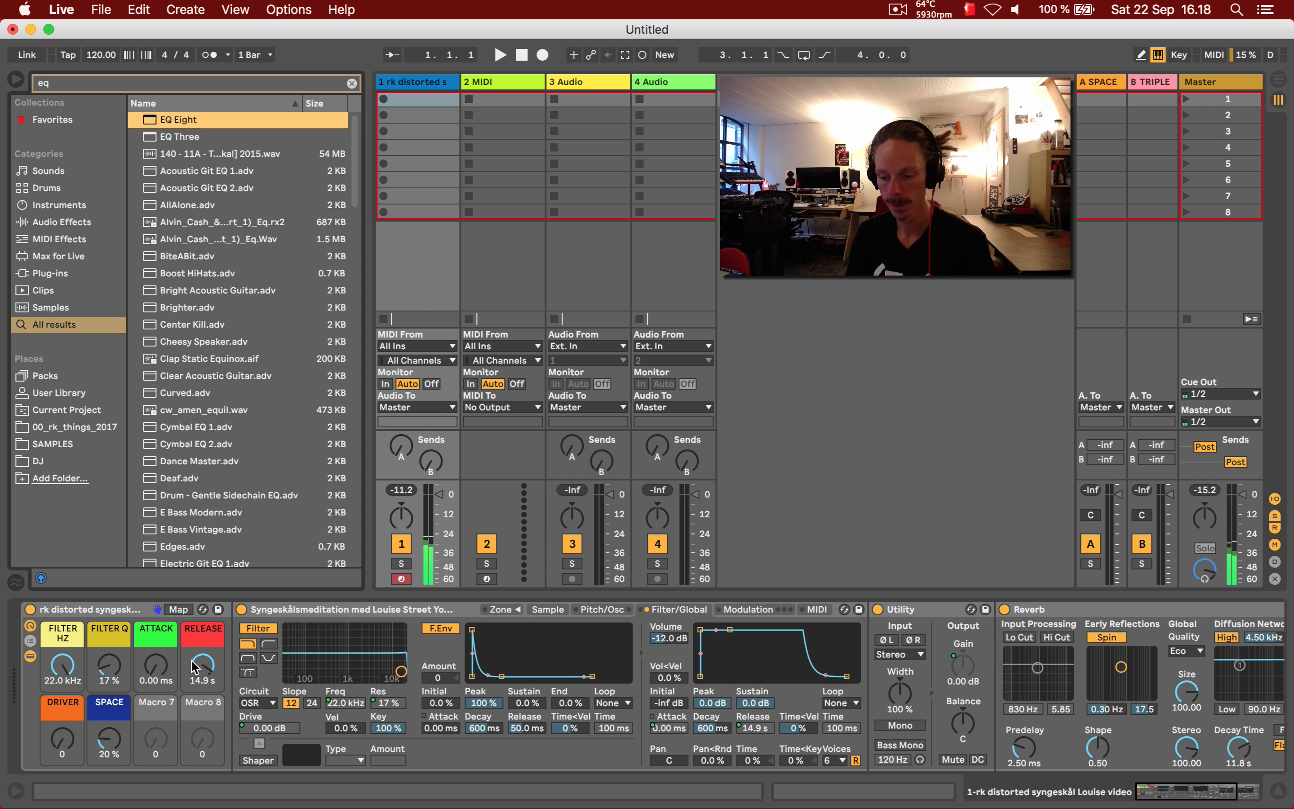
pyautogui.press('Return')
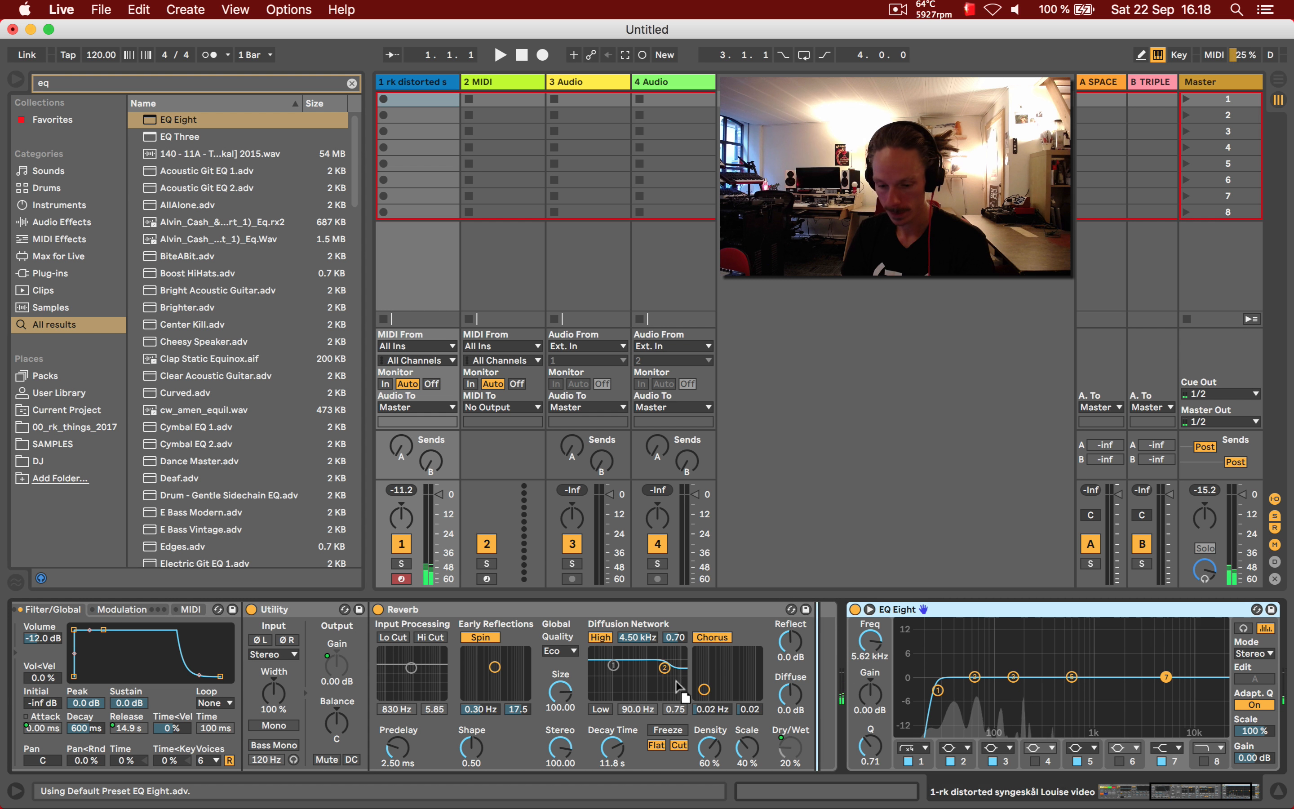
pyautogui.moveTo(265, 688); pyautogui.dragTo(363, 693)
# - Set the frequency of EQ Eight's band 1 low cut to 50 Hz
pyautogui.click(272, 642)
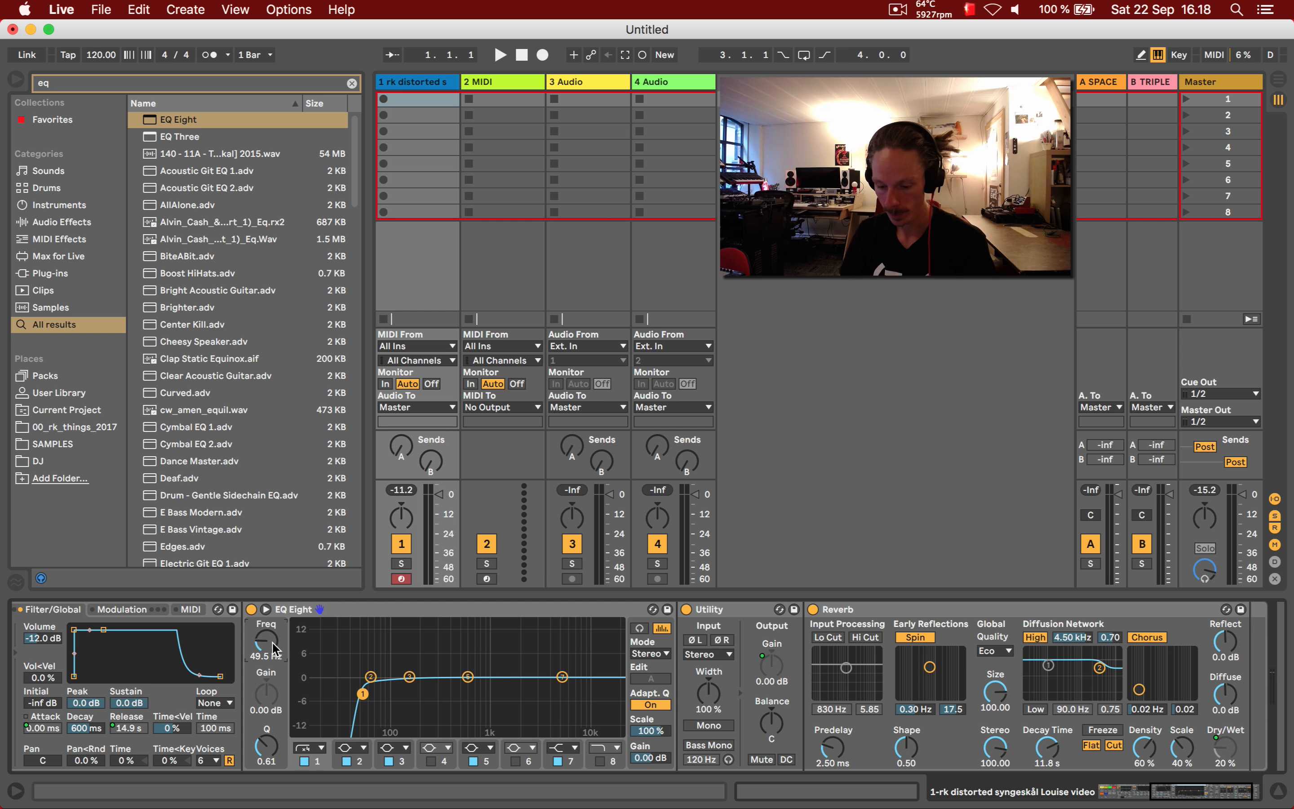
pyautogui.write('50')
pyautogui.press('Return')
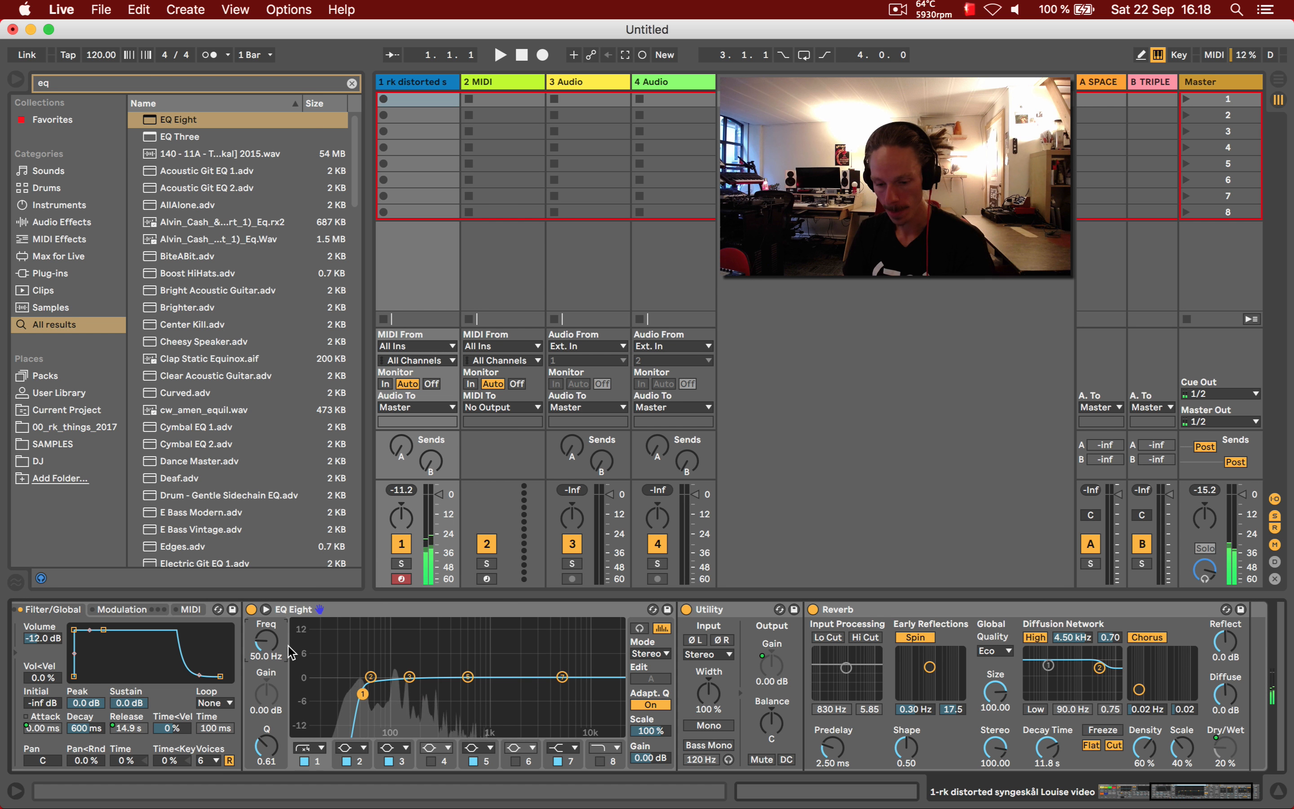
# - Set the rack's macros to Release 2.04 s, Filter Q 29 % and Space 16 %
pyautogui.hscroll(-10, 226, 694)
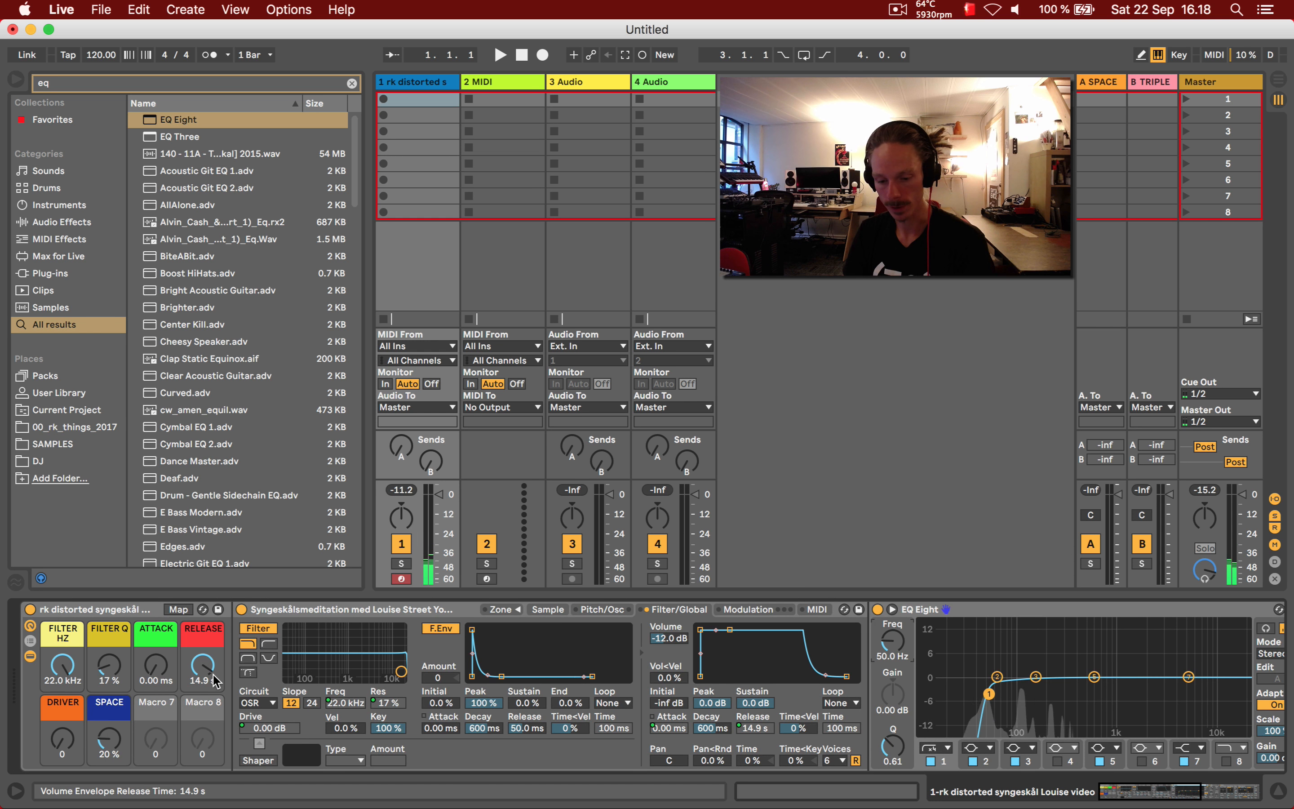
pyautogui.moveTo(210, 673); pyautogui.dragTo(210, 700)
pyautogui.click(149, 666)
pyautogui.moveTo(111, 677); pyautogui.dragTo(62, 643)
pyautogui.moveTo(109, 738); pyautogui.dragTo(109, 744)
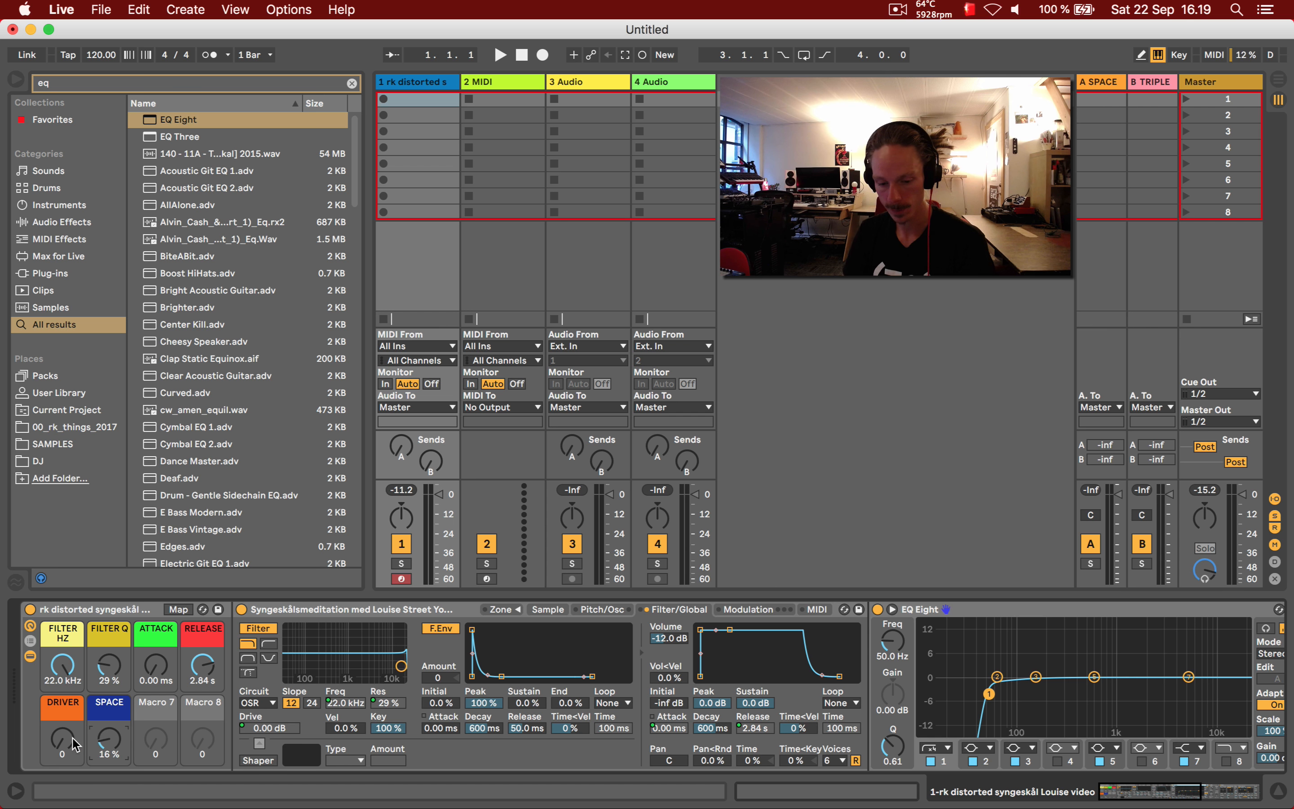
pyautogui.moveTo(200, 670); pyautogui.dragTo(194, 643)
# - Save the modified rack to the User Library under its existing name, overwriting the earlier preset
pyautogui.click(219, 610)
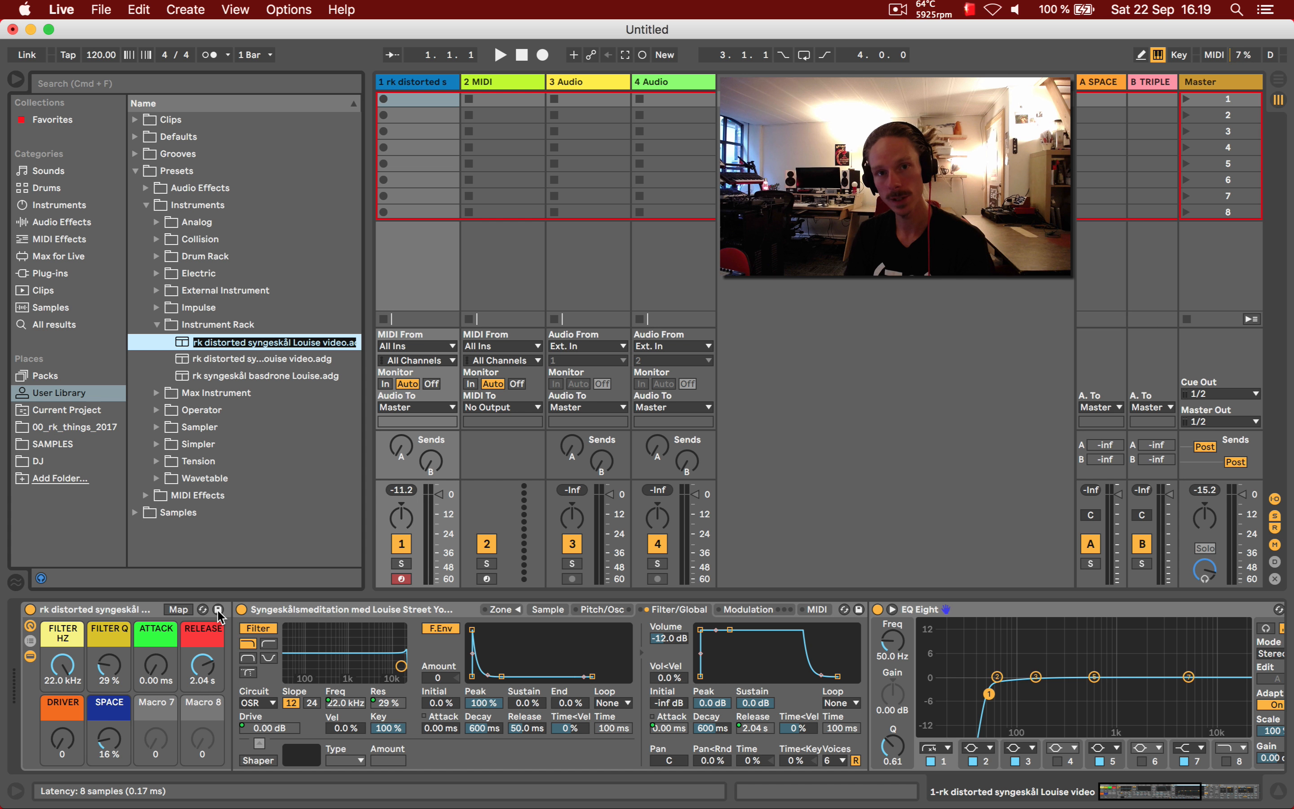
pyautogui.press('Return')
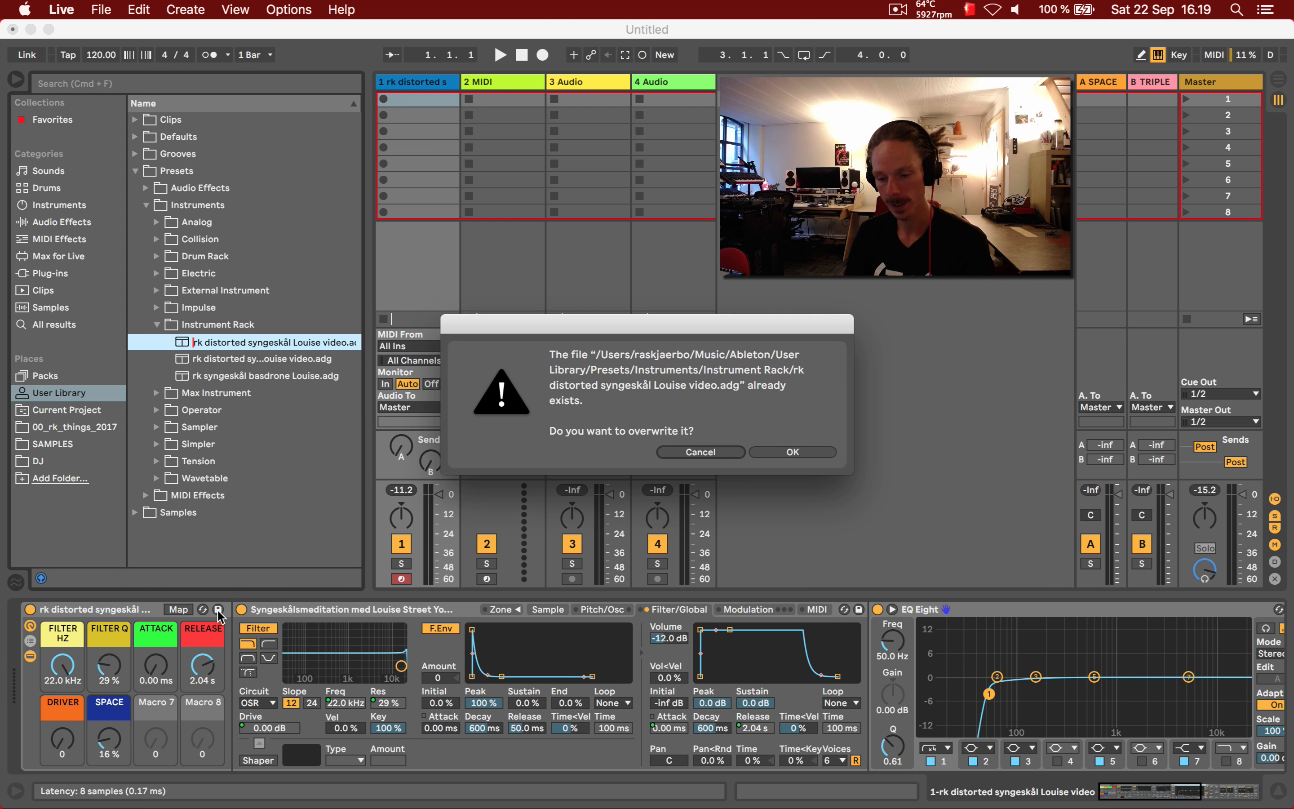
pyautogui.click(796, 452)
# - Try to append "V2" to the end of the rack's name
pyautogui.click(107, 614)
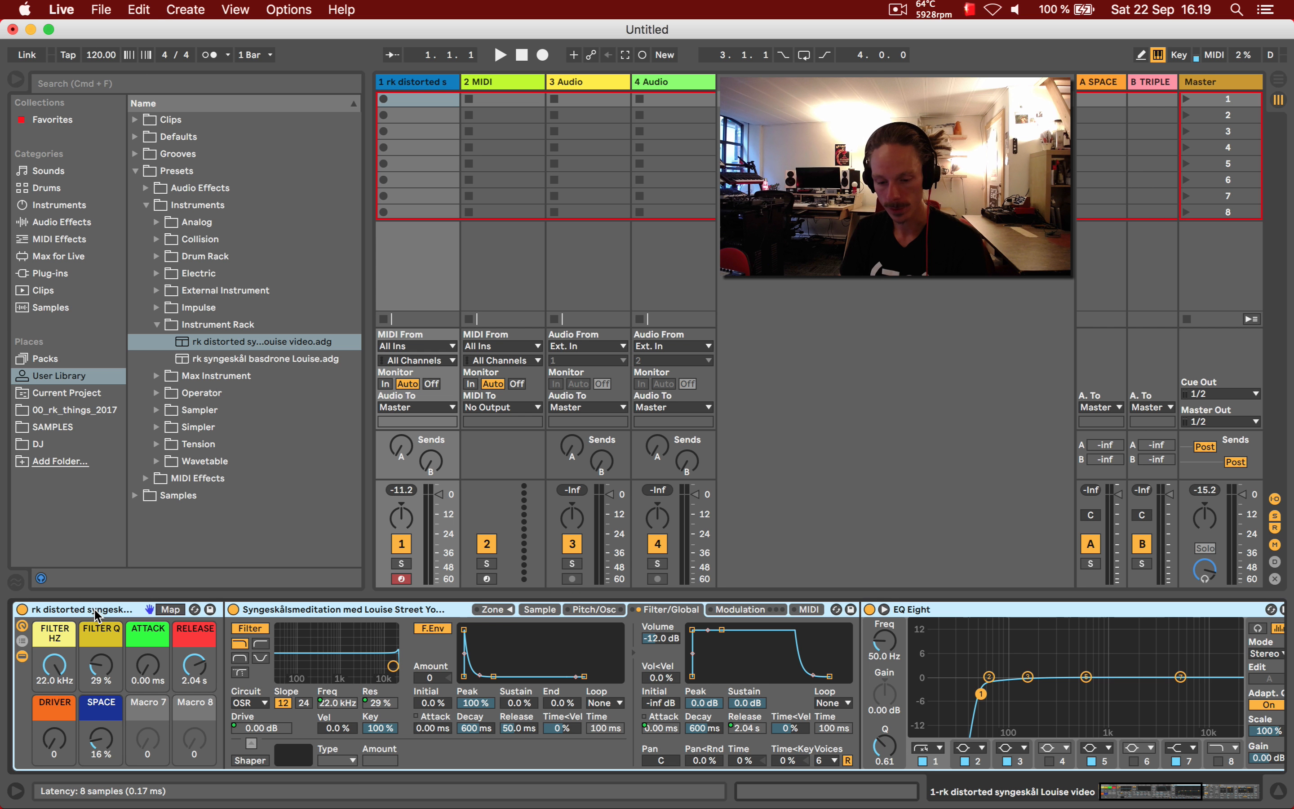
pyautogui.press('super+r')
pyautogui.press('Right')
pyautogui.write('V2')
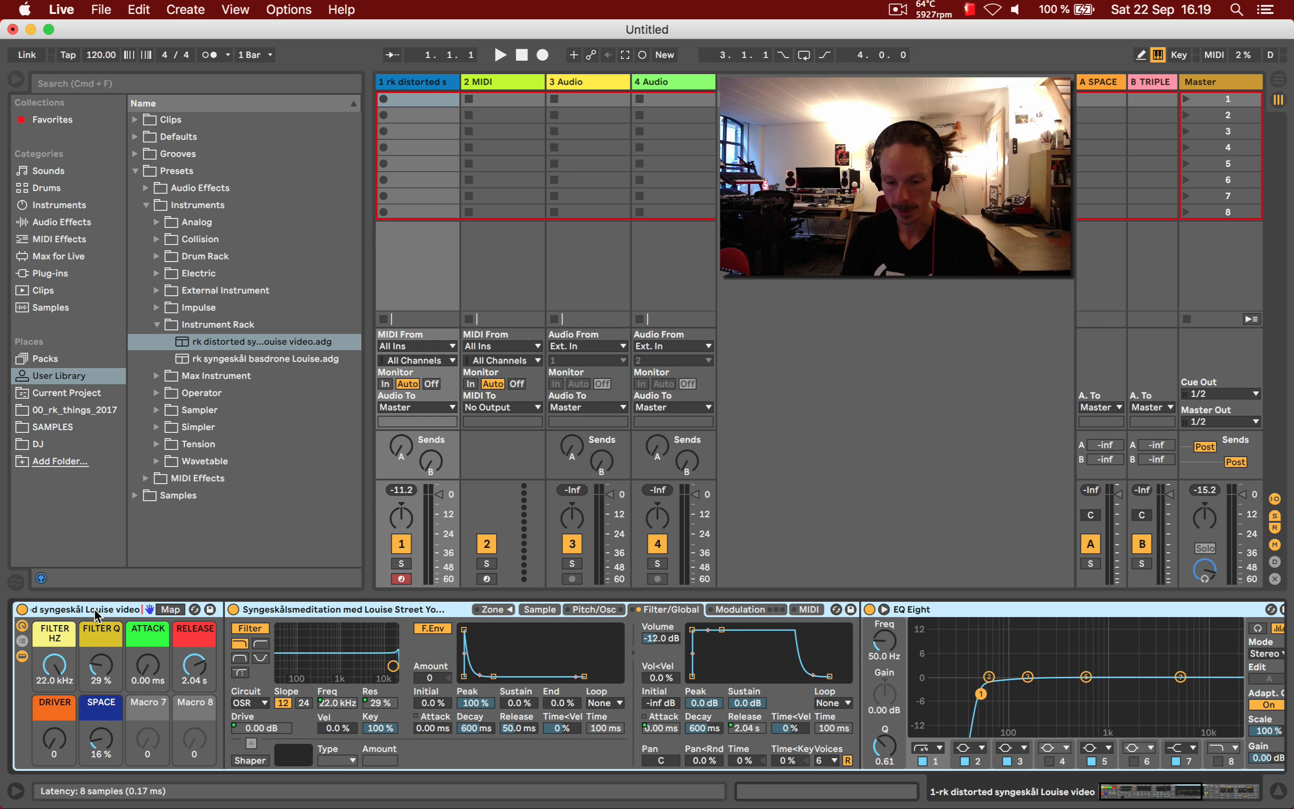
pyautogui.press('Return')
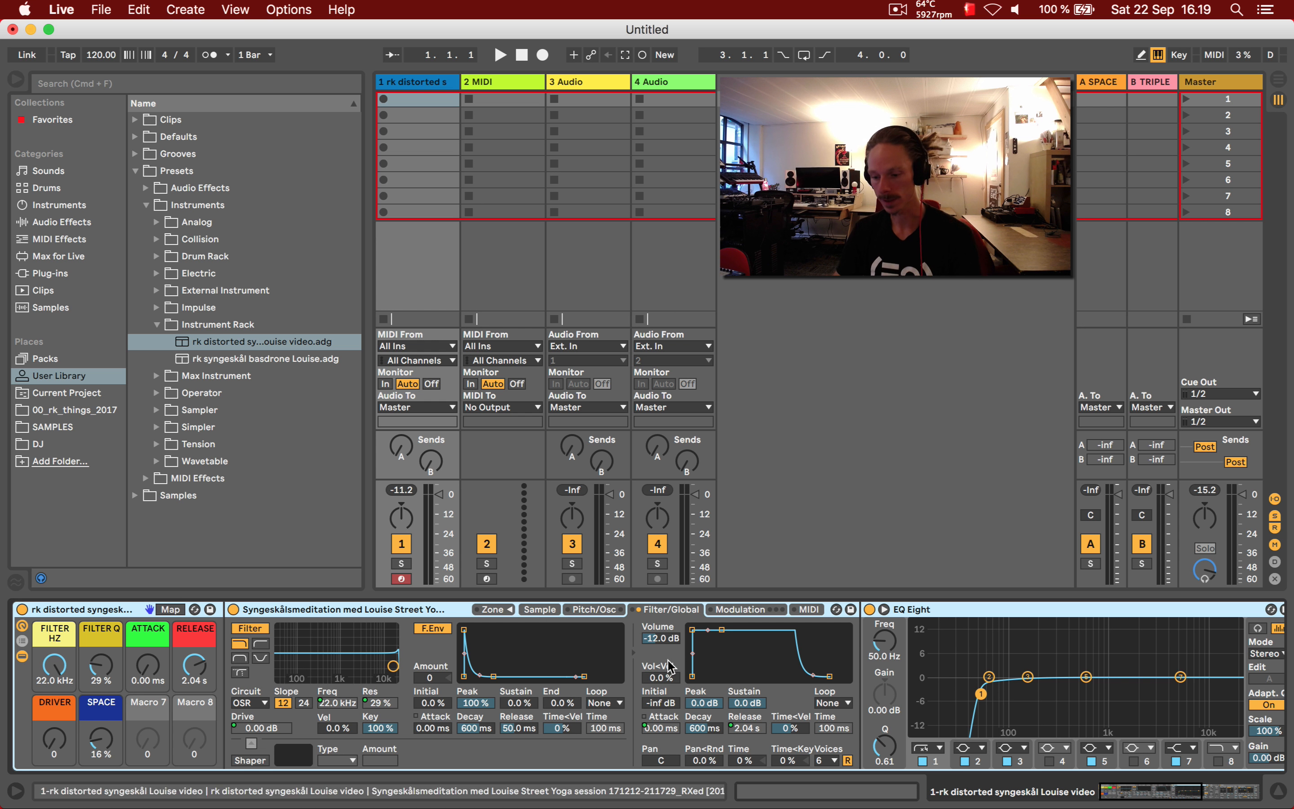
# - Reshape EQ Eight: lower band 1's cutoff, enable band 8 as a low high cut, dip band 3 and boost band 2 about 9 dB at 55 Hz
pyautogui.moveTo(884, 641); pyautogui.dragTo(884, 661)
pyautogui.click(1219, 760)
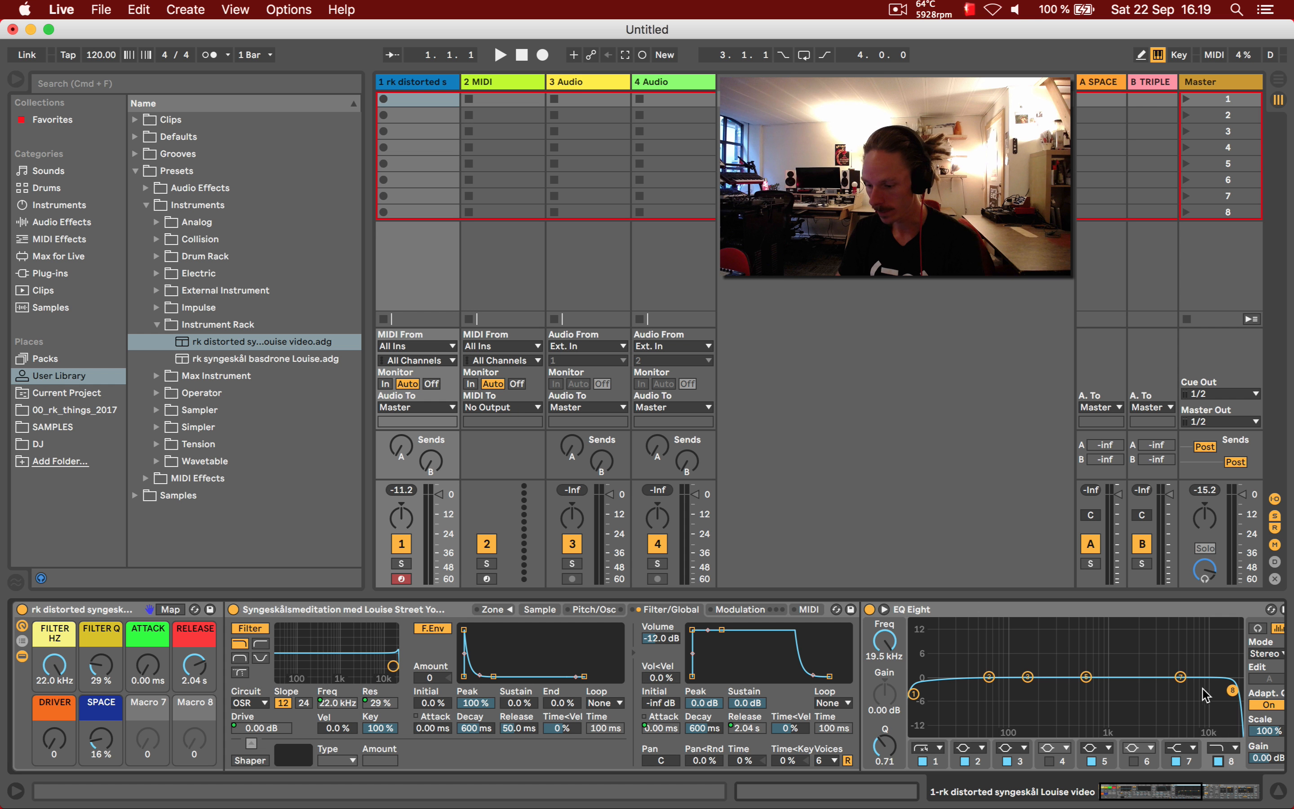
pyautogui.moveTo(1223, 679); pyautogui.dragTo(987, 645)
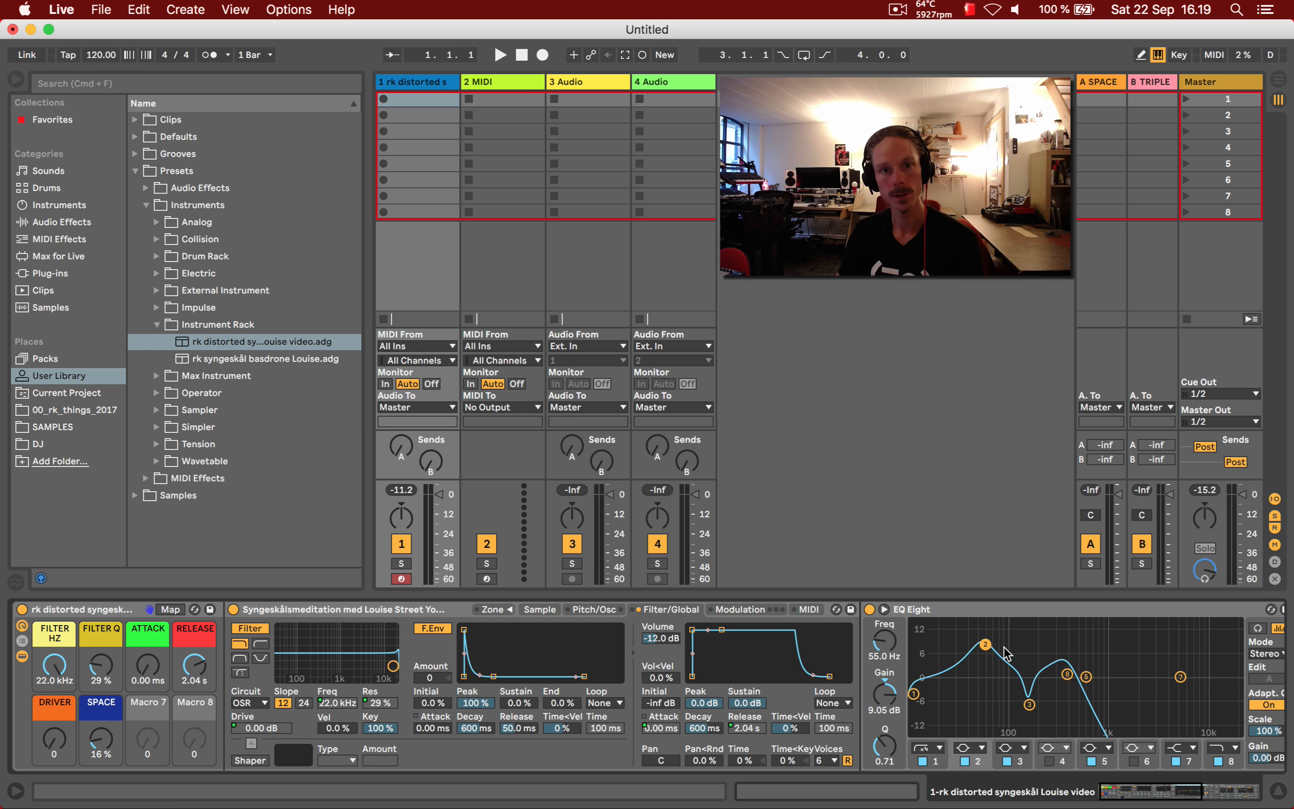